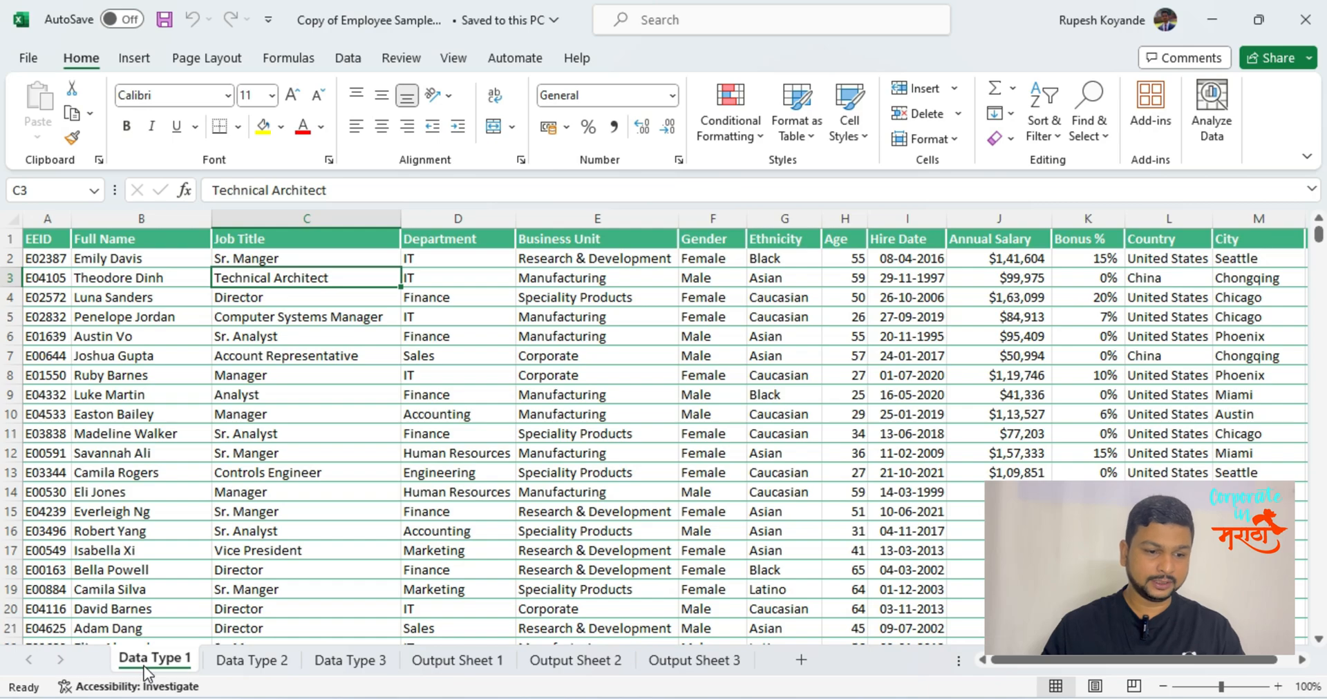
Compare the employee ID columns on Data Type 1 and Data Type 2 with Output Sheet 1 and Output Sheet 2.
click(228, 662)
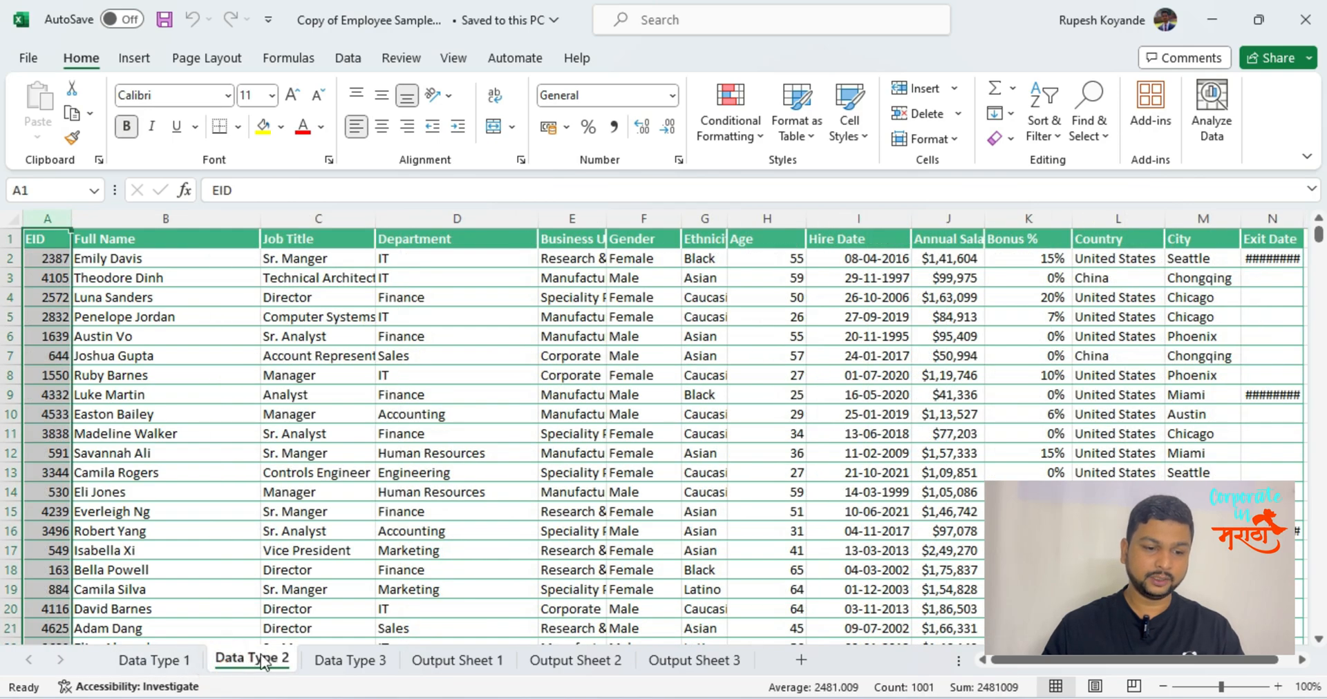
click(457, 656)
click(589, 662)
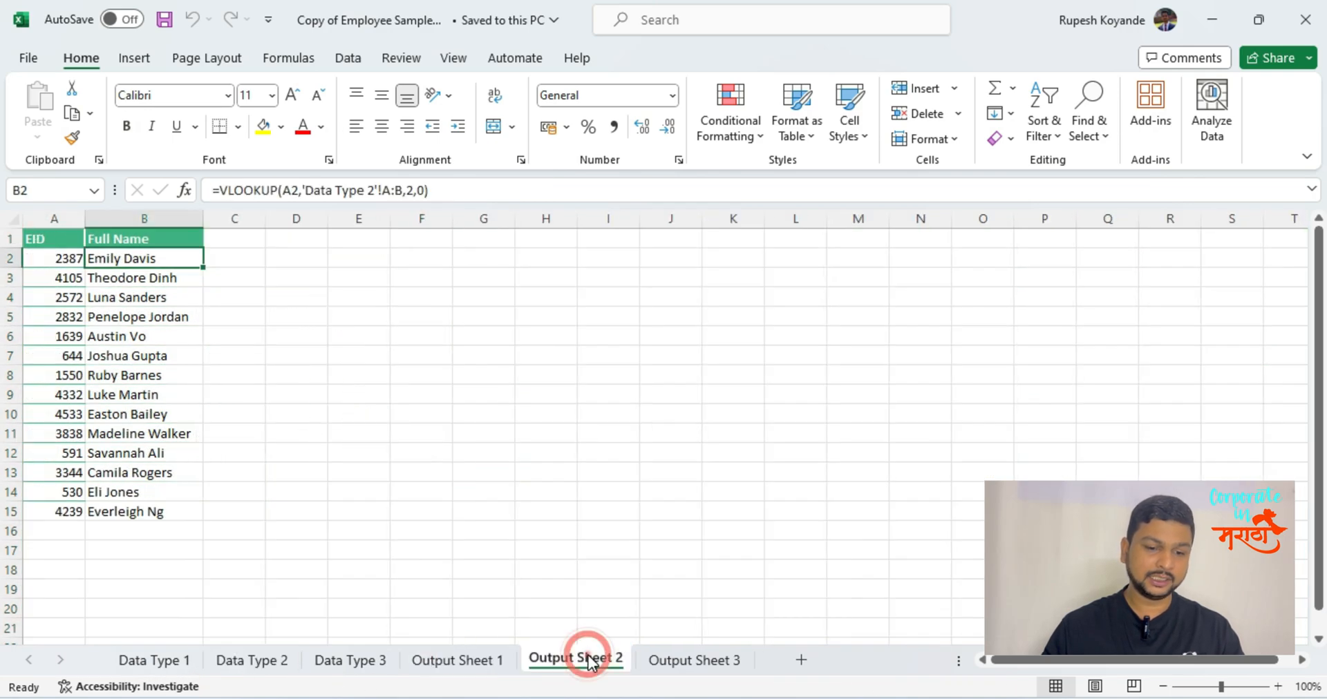
click(168, 660)
click(428, 662)
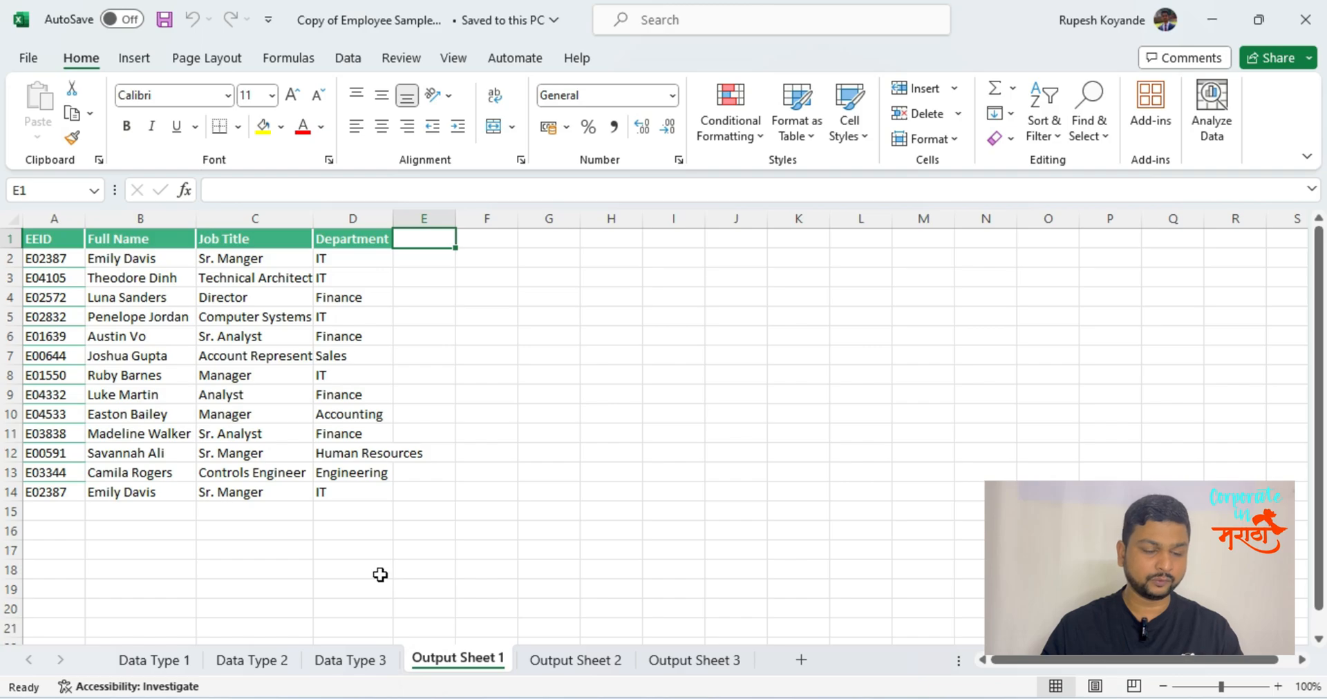
click(250, 663)
click(66, 242)
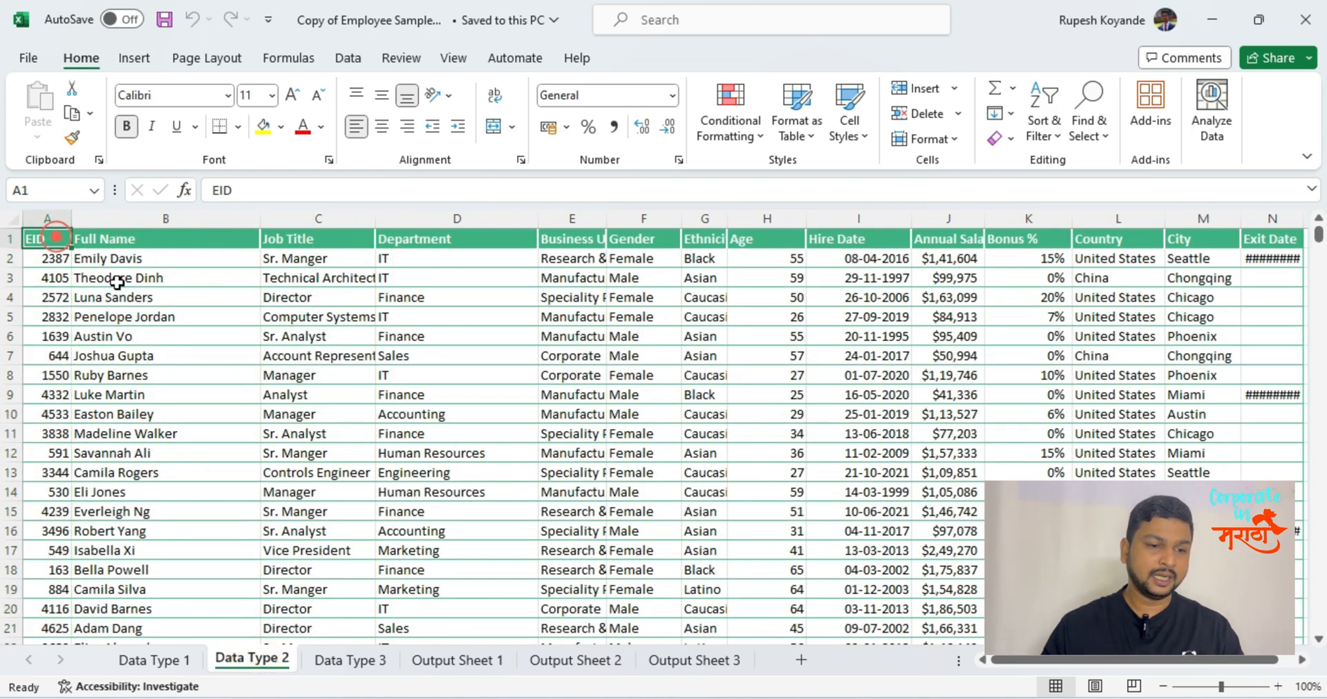
Run Text to Columns on the EID in cell A2 of Output Sheet 2, using Delimited with the Tab delimiter.
click(600, 671)
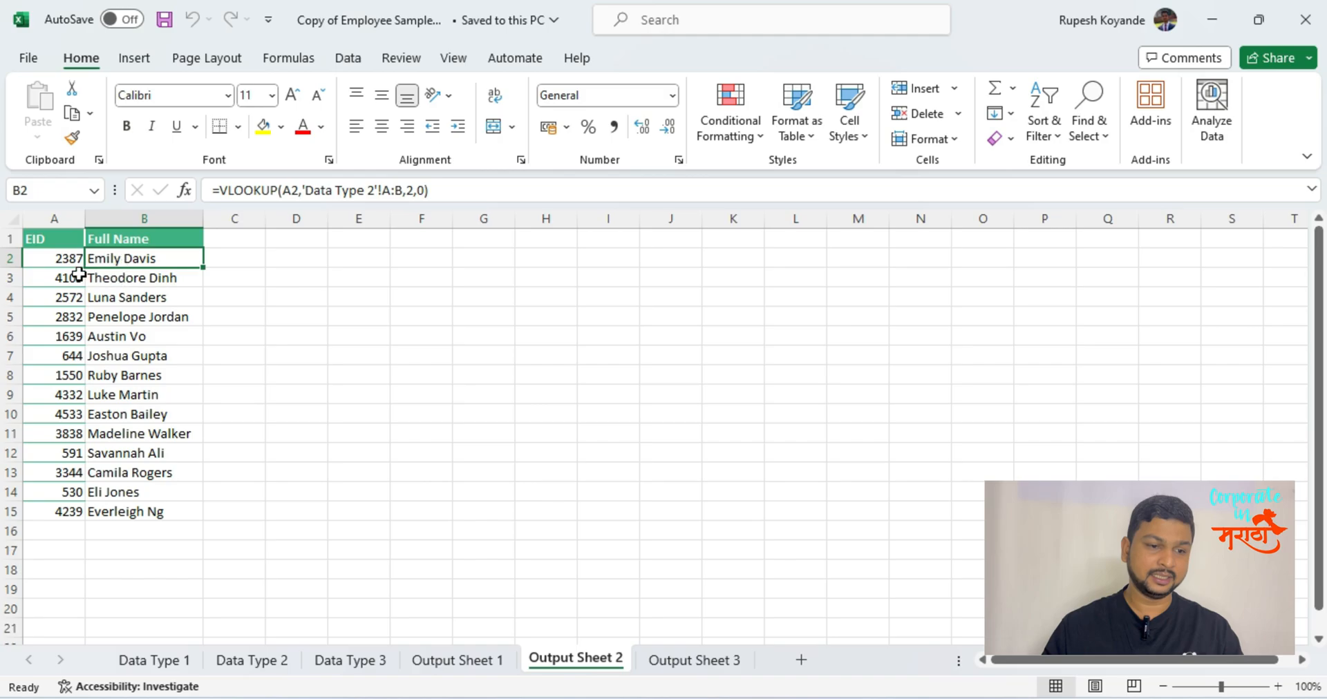
click(59, 256)
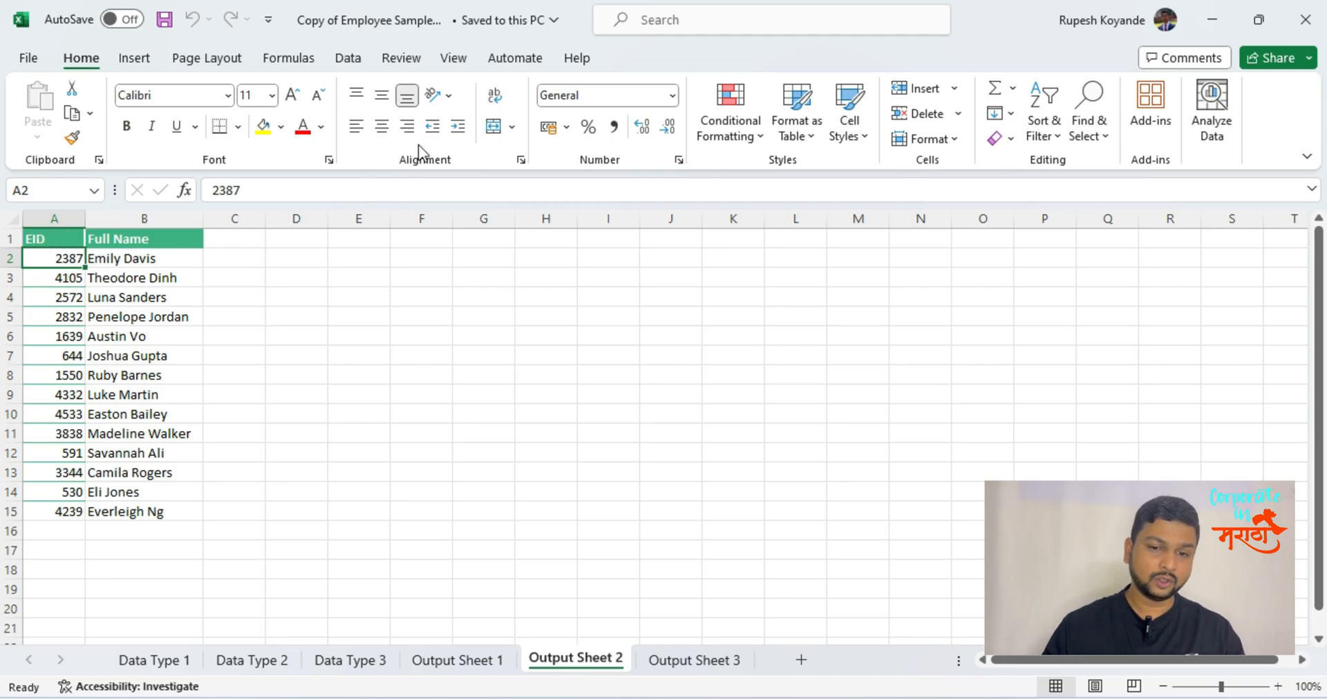
click(347, 58)
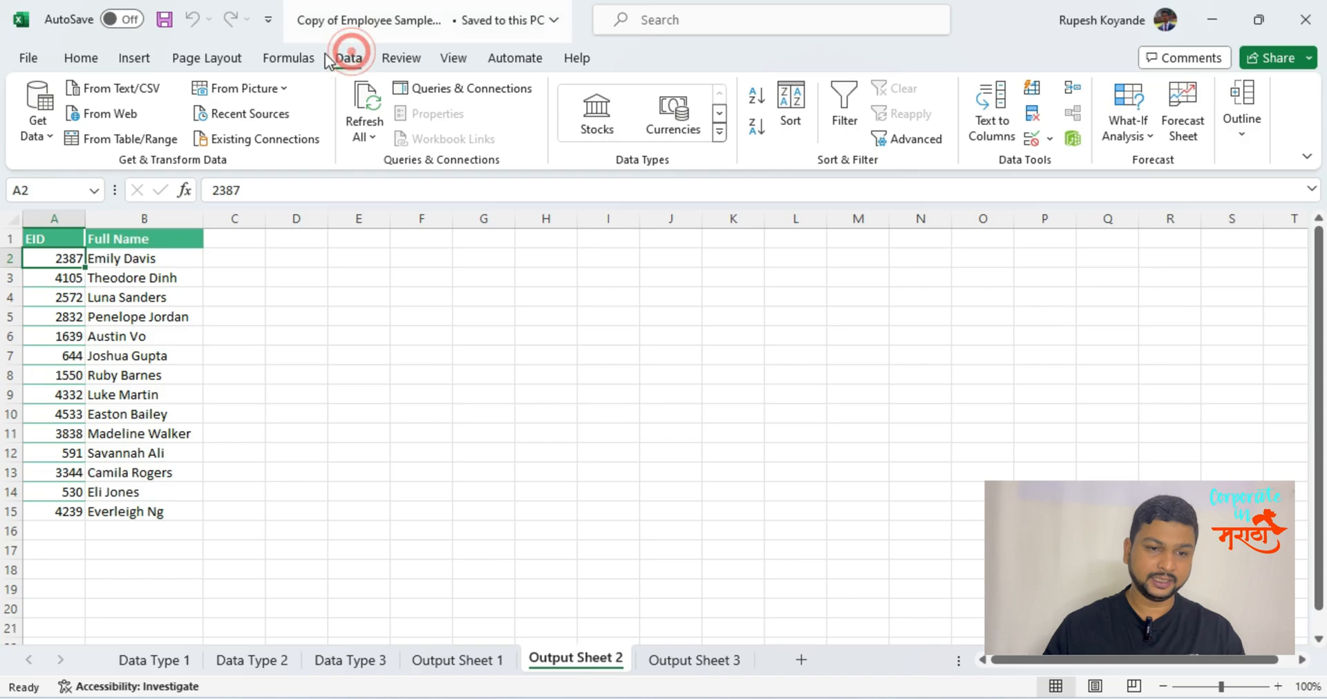
click(994, 130)
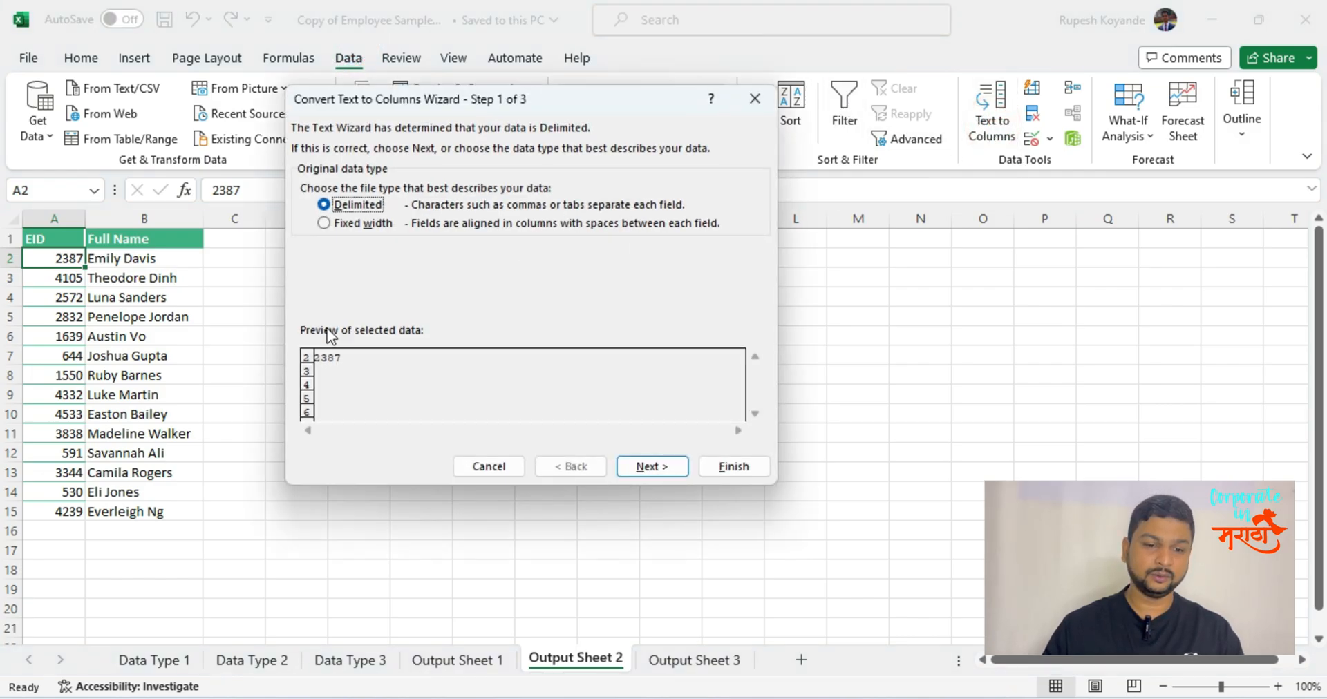
click(632, 464)
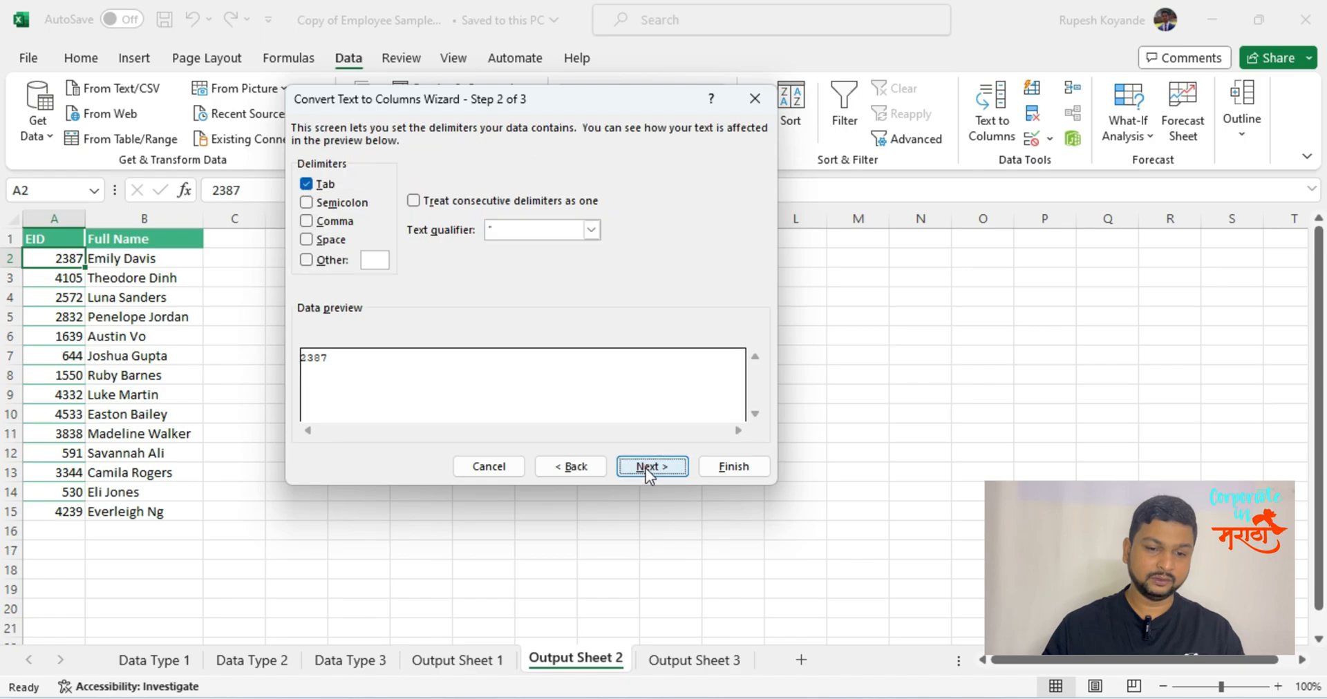
click(730, 470)
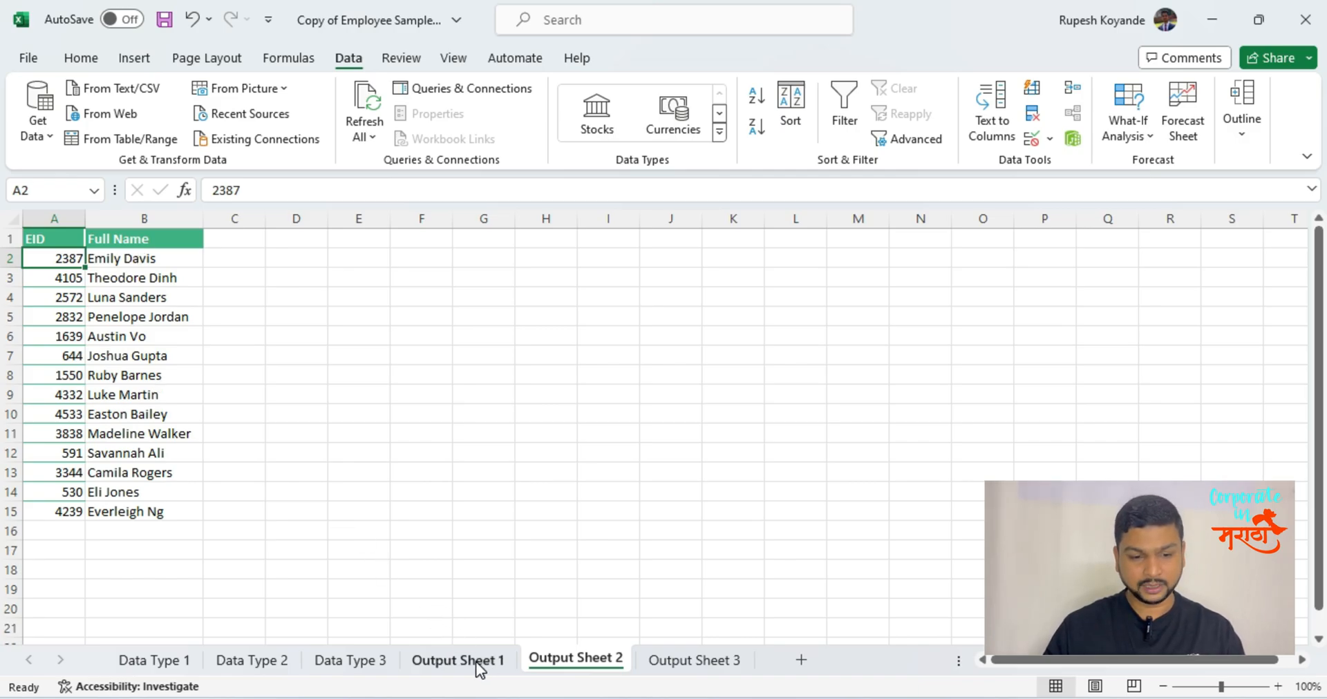
click(146, 275)
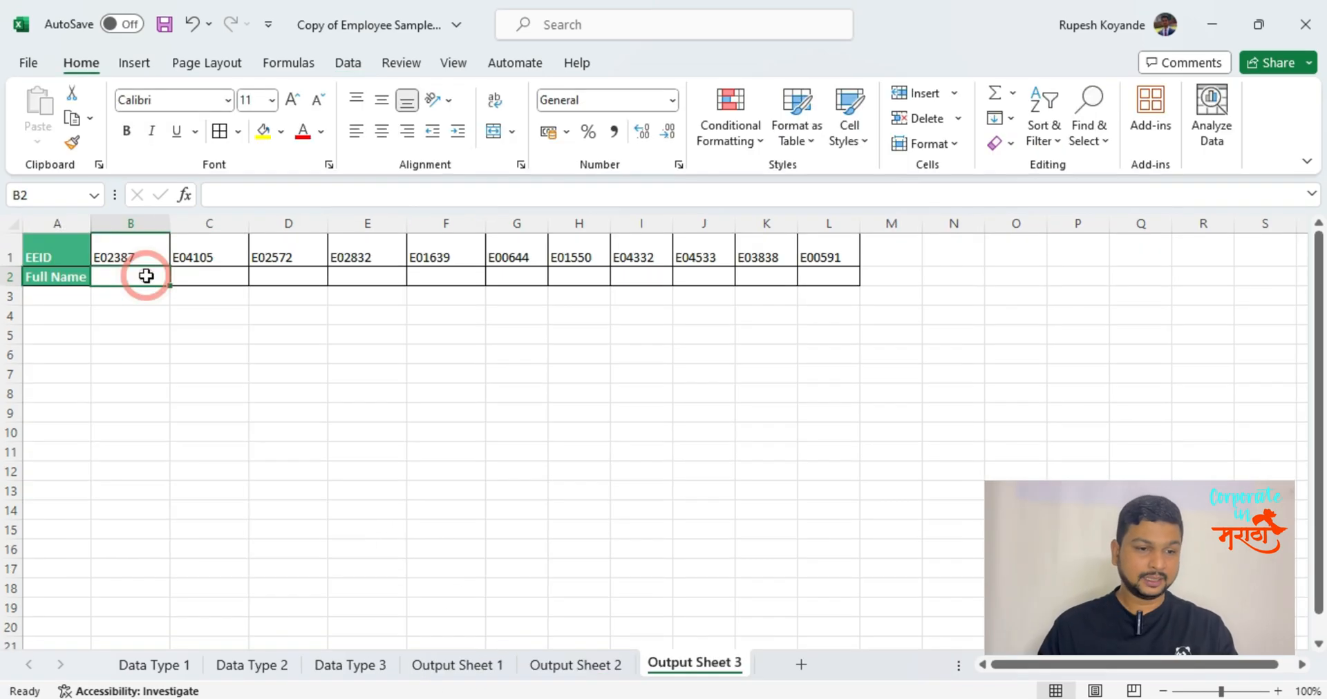
double_click(132, 276)
text(=h)
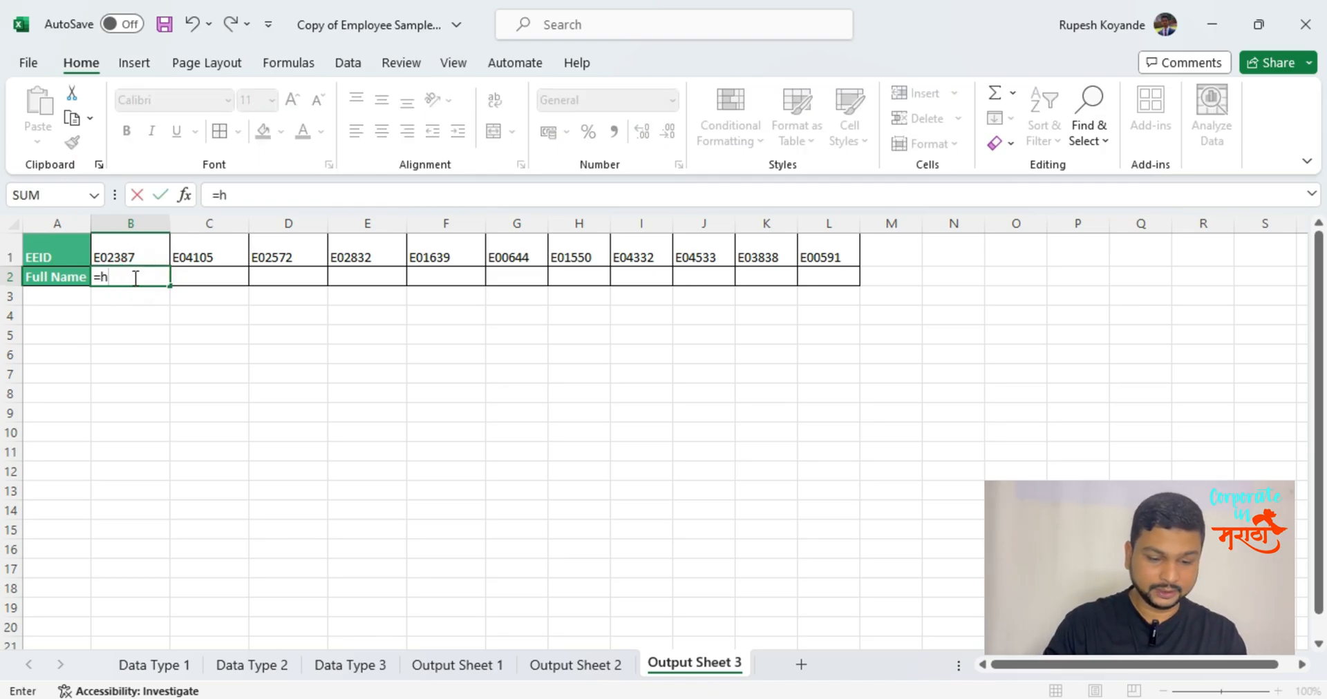
text(ll)
key(BackSpace)
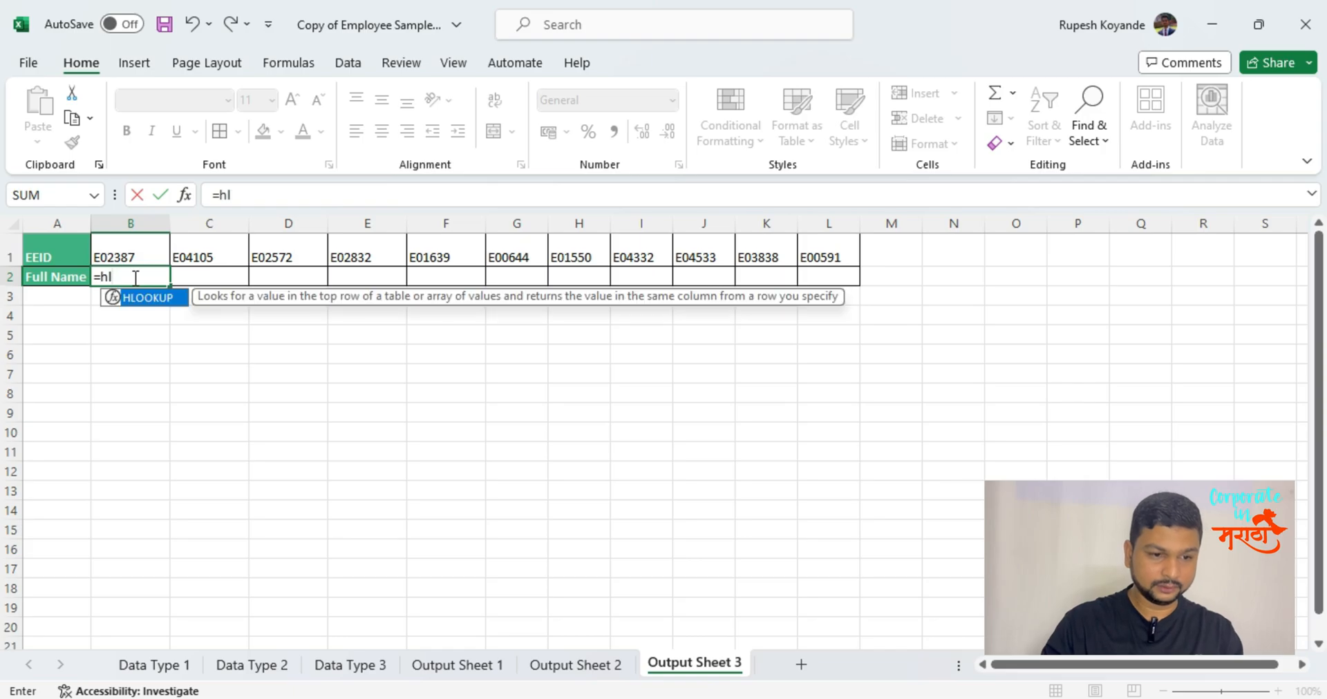
key(Tab)
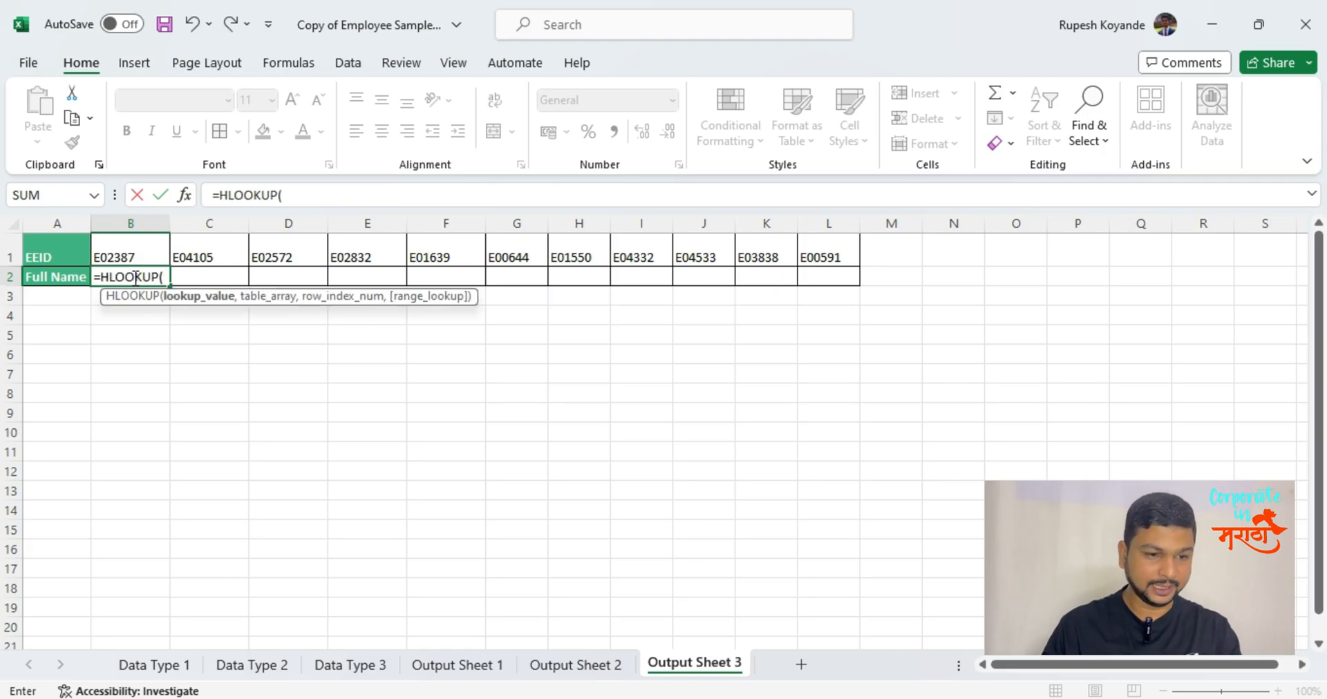
click(139, 248)
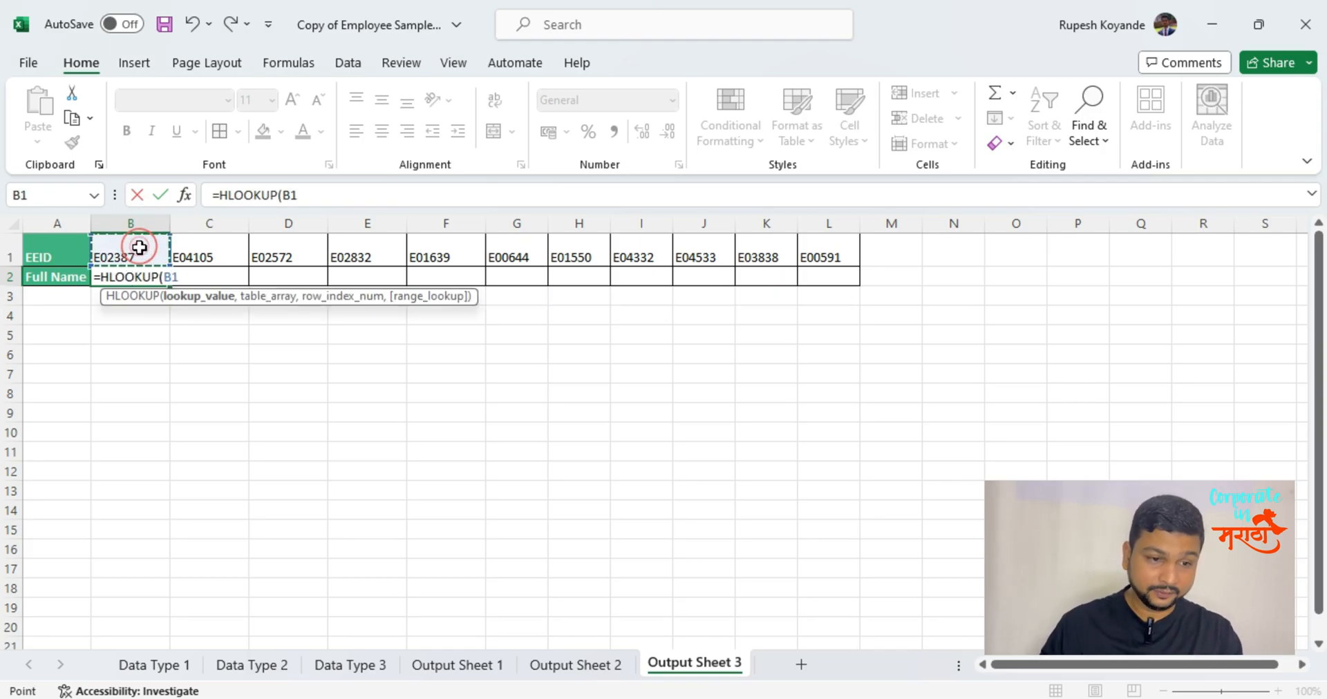
click(38, 282)
drag(64, 222, 364, 217)
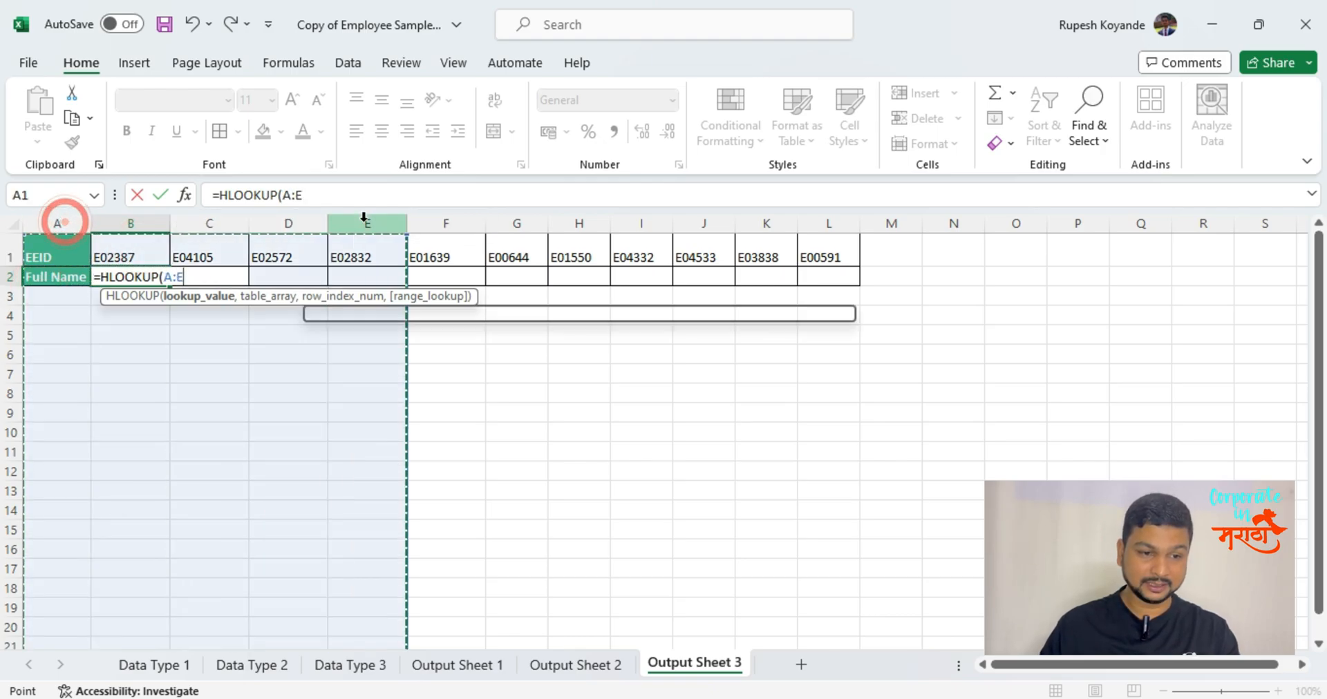
click(11, 257)
drag(10, 257, 10, 472)
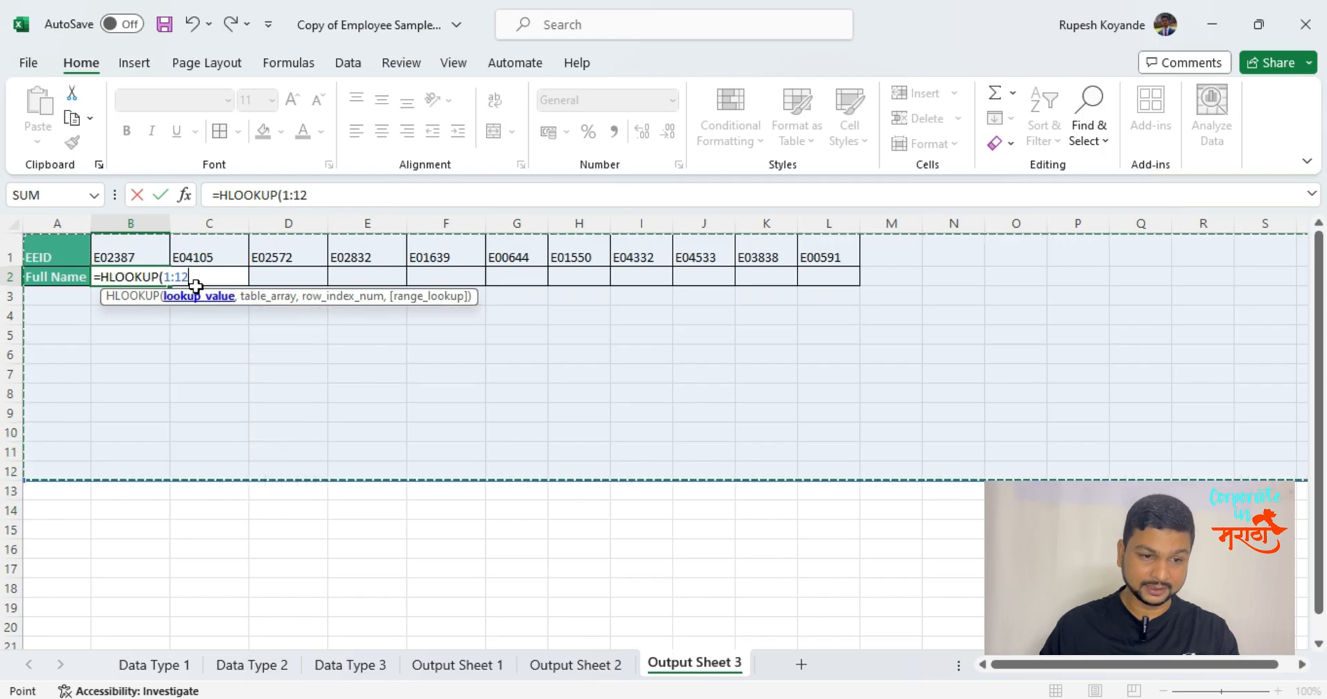
key(BackSpace)
key(BackSpace)
key(BackSpace)
key(BackSpace)
key(Escape)
Begin an HLOOKUP formula in cell B2 of Output Sheet 3 with B1 as the lookup value.
text(=h)
key(Down)
key(Down)
key(Down)
key(Down)
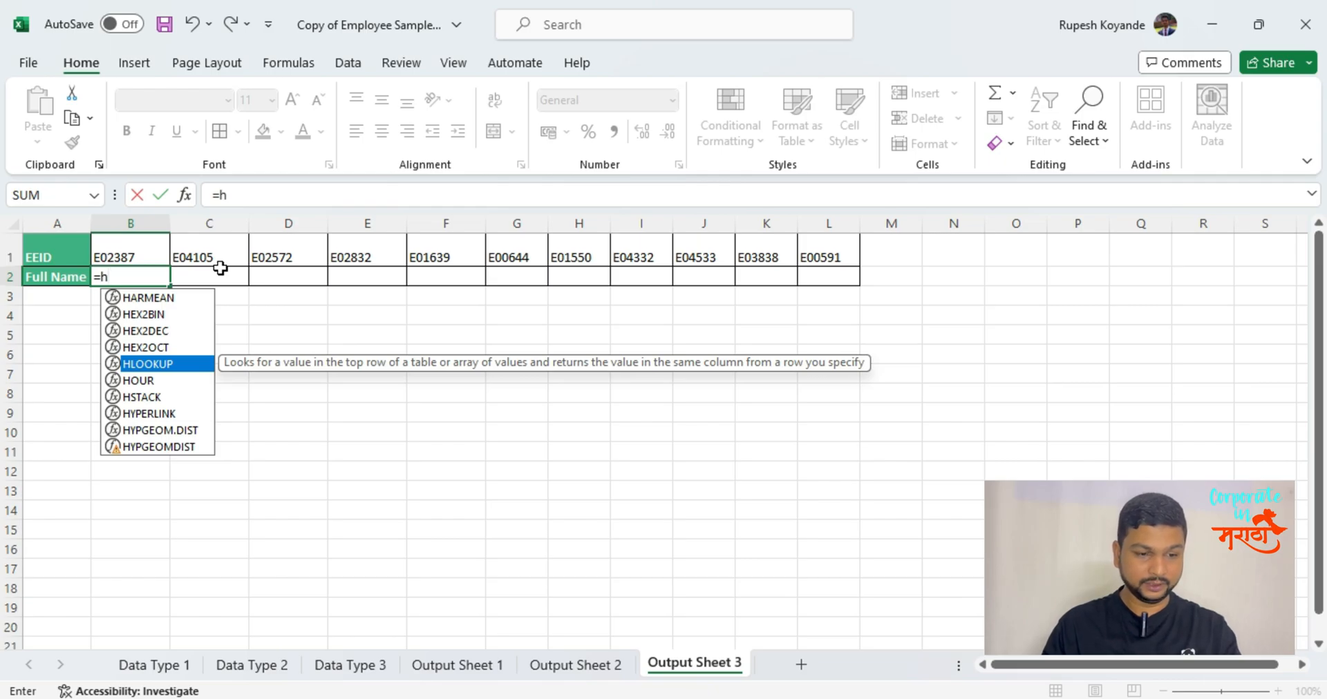
key(Tab)
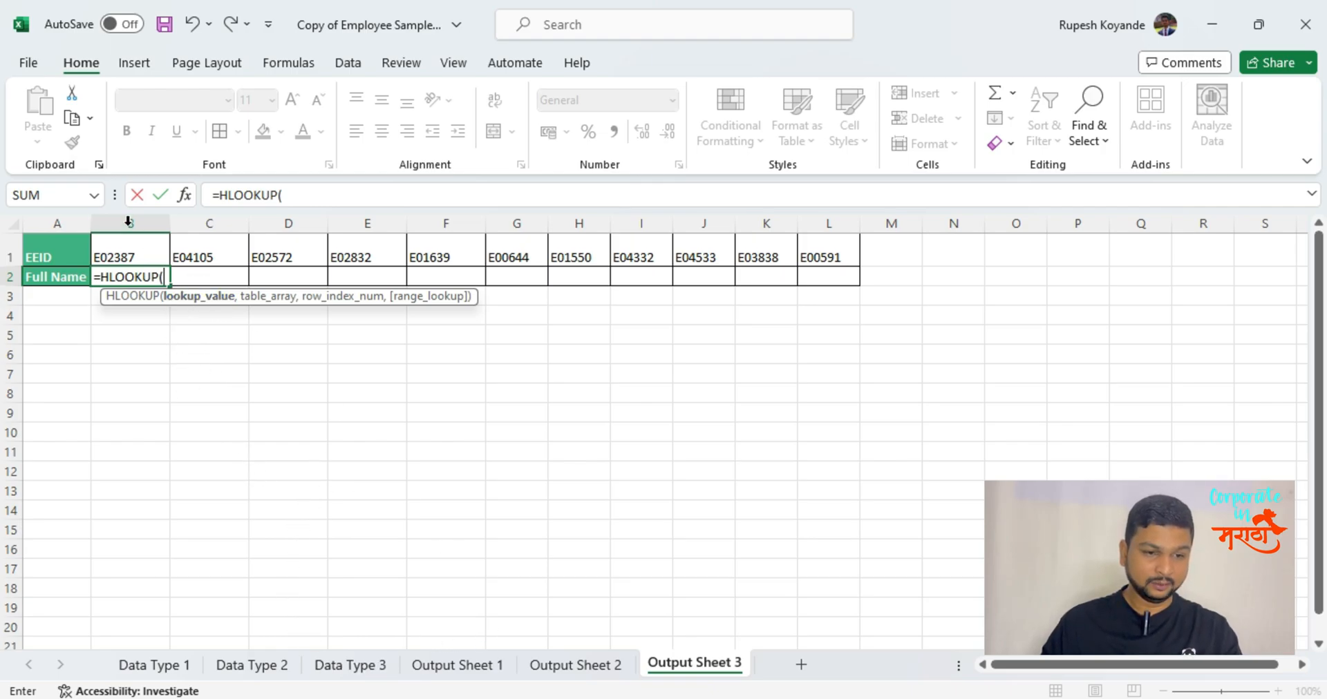
click(137, 259)
text(,)
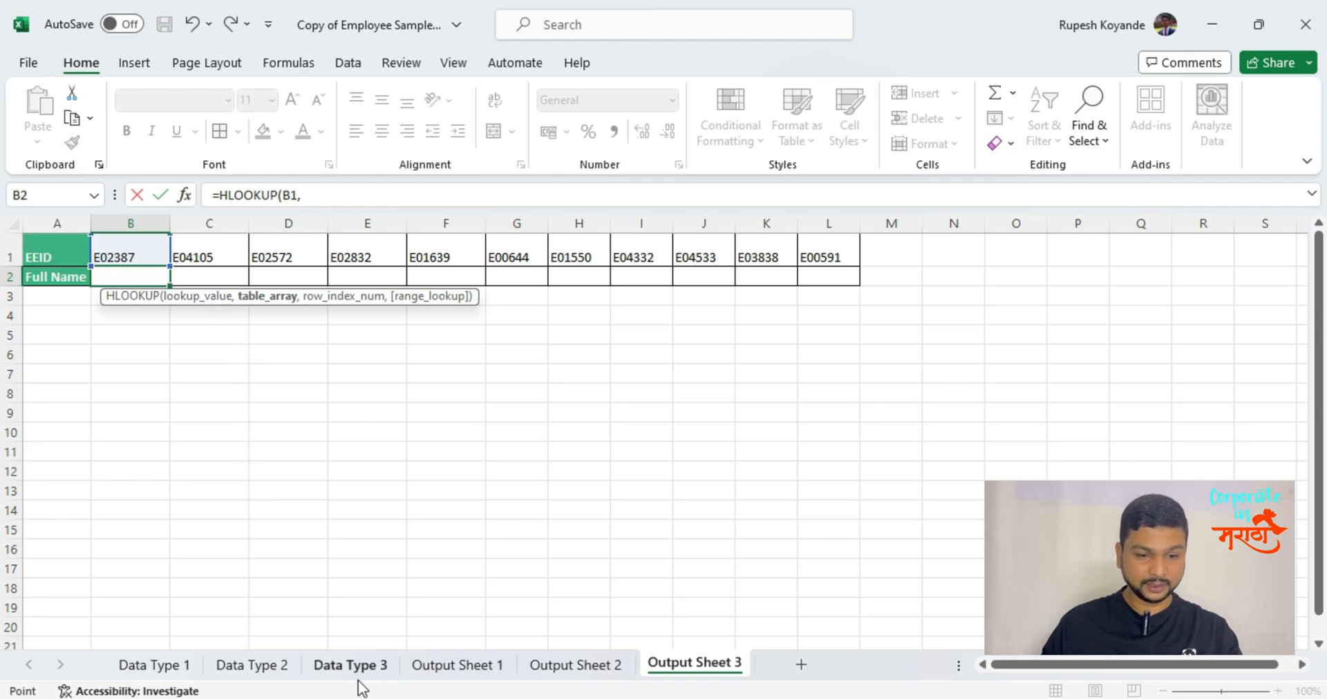
Set the HLOOKUP table array to entire rows 1:2 of the Data Type 3 sheet.
click(356, 679)
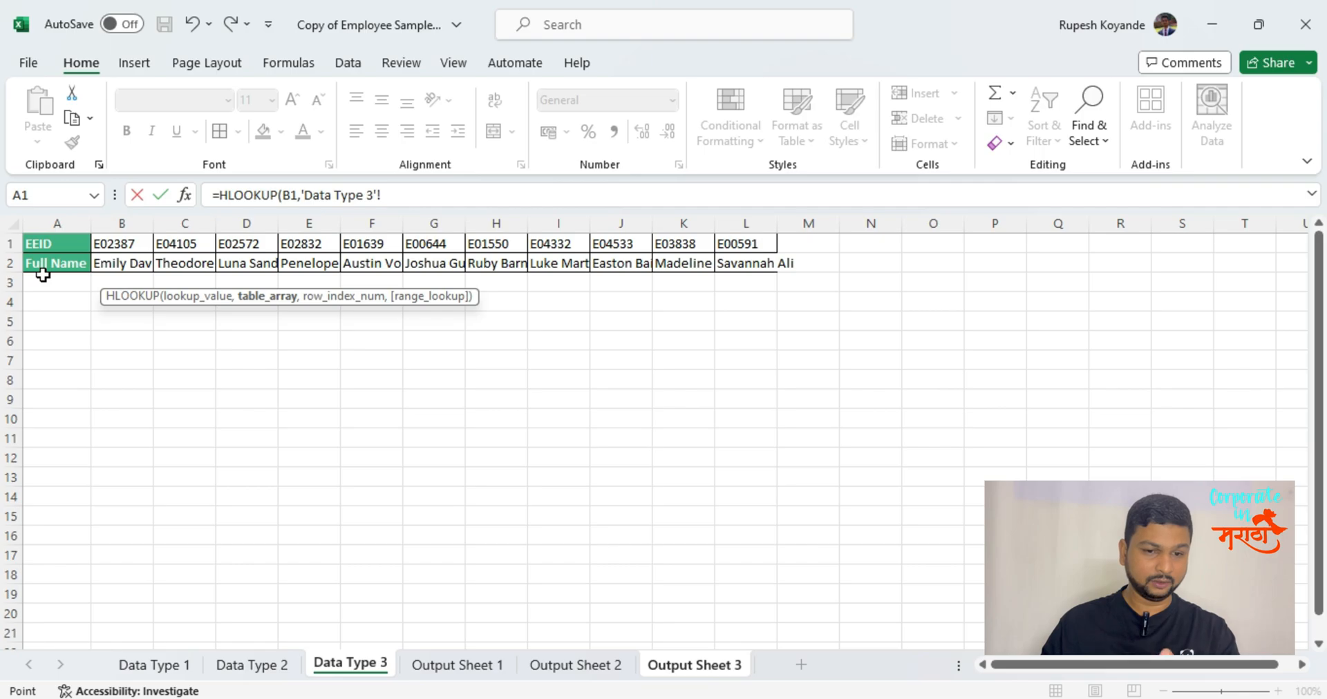
click(15, 244)
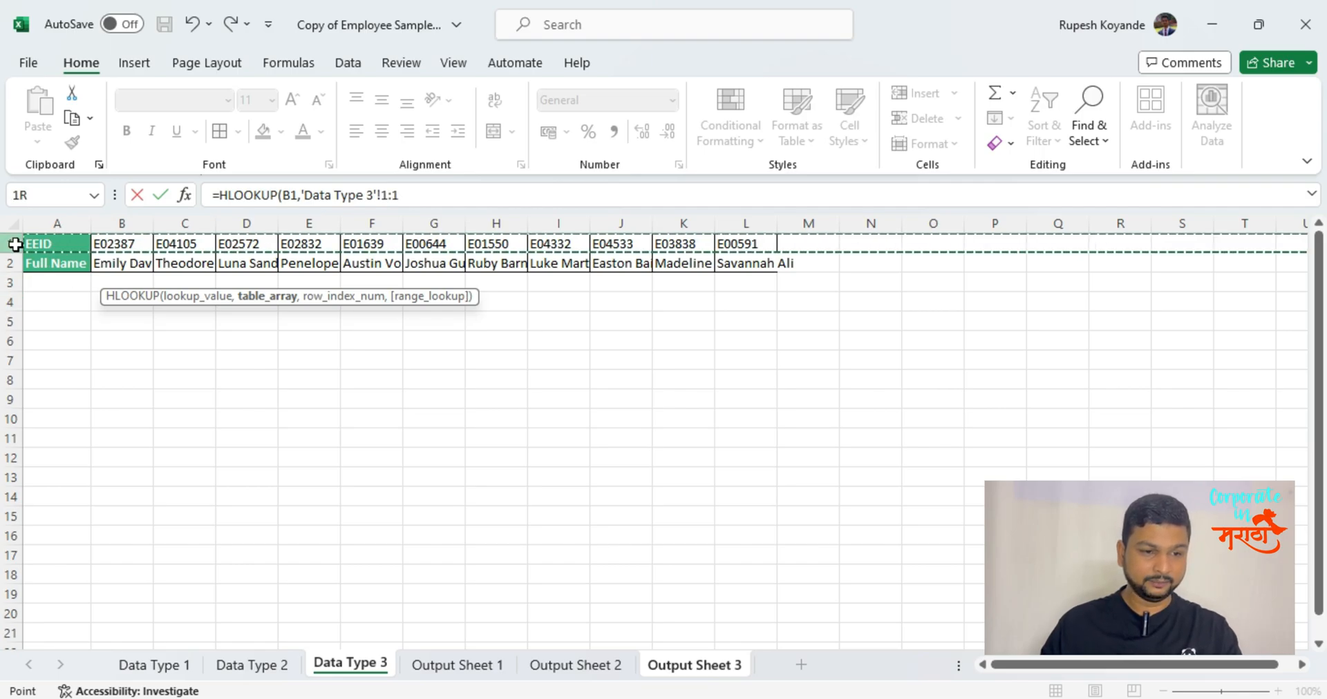
click(11, 264)
click(10, 283)
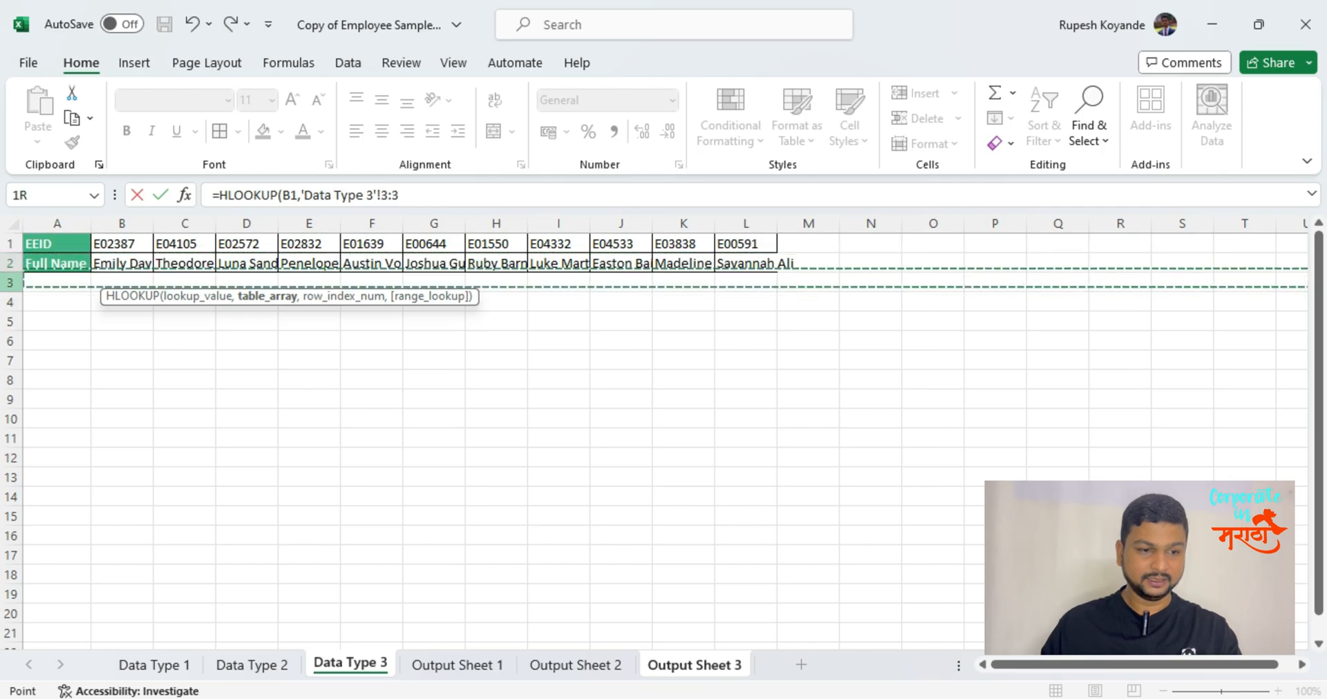
click(10, 302)
drag(13, 245, 10, 270)
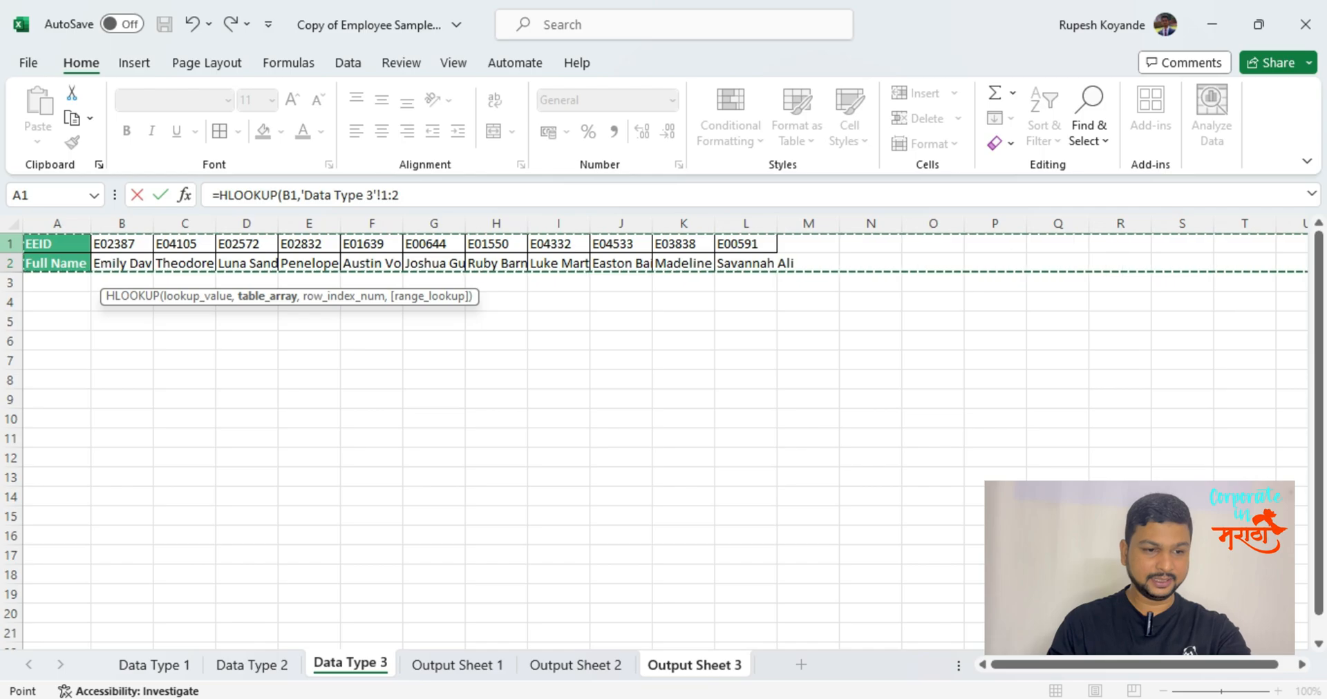
click(98, 263)
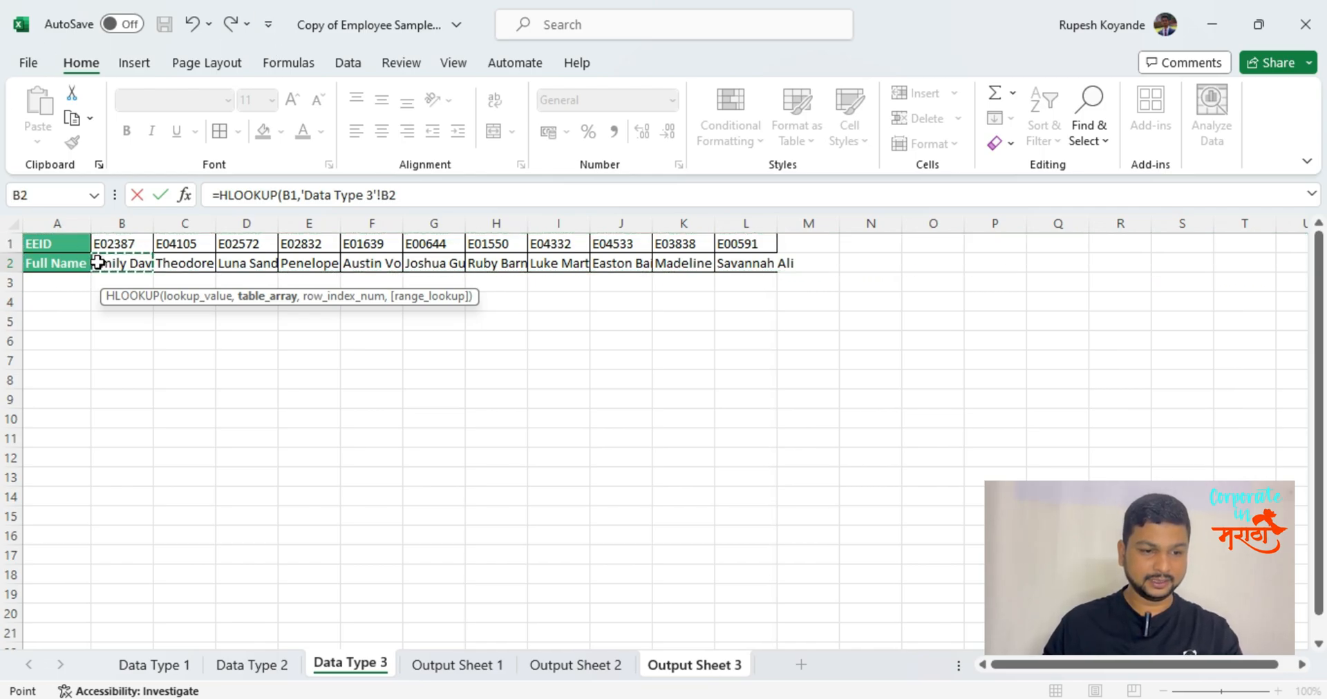
drag(9, 246, 10, 263)
click(198, 249)
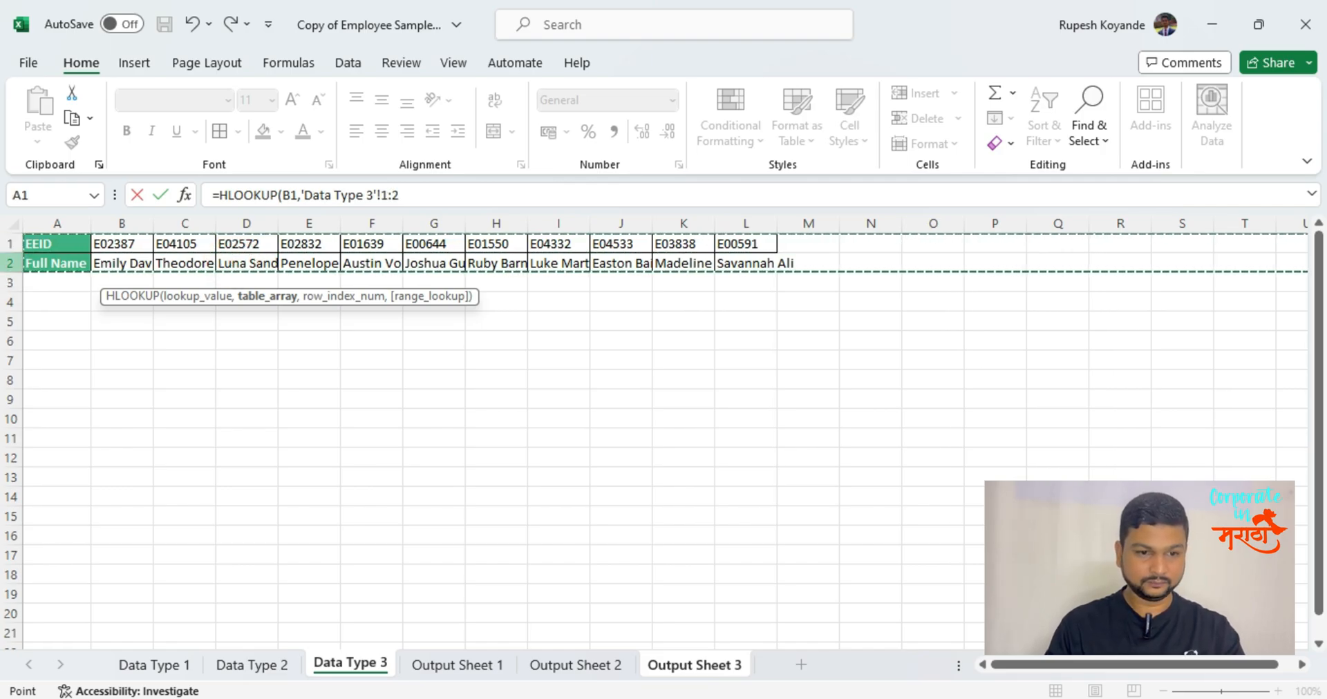
Complete the HLOOKUP formula with row index 2 and range lookup 0 for an exact match.
text(,2,0)
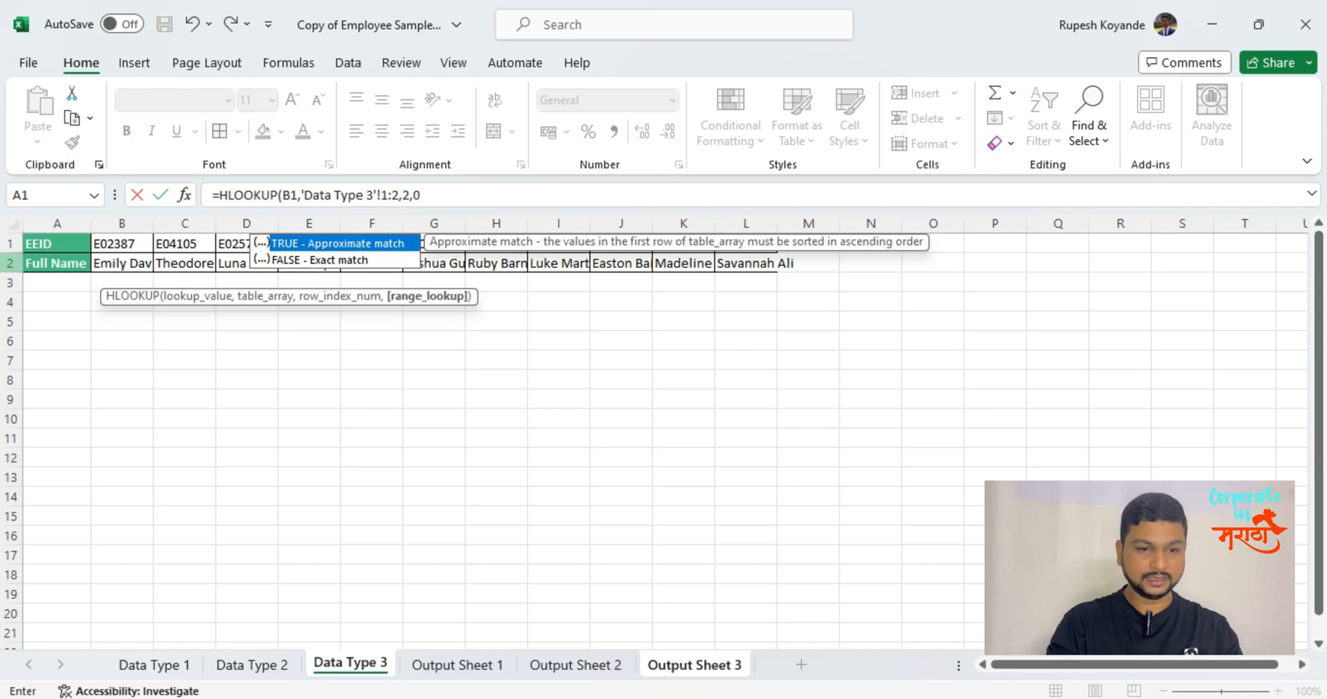
key(Return)
Fill the HLOOKUP formula from B2 across the Full Name row through L2.
key(Up)
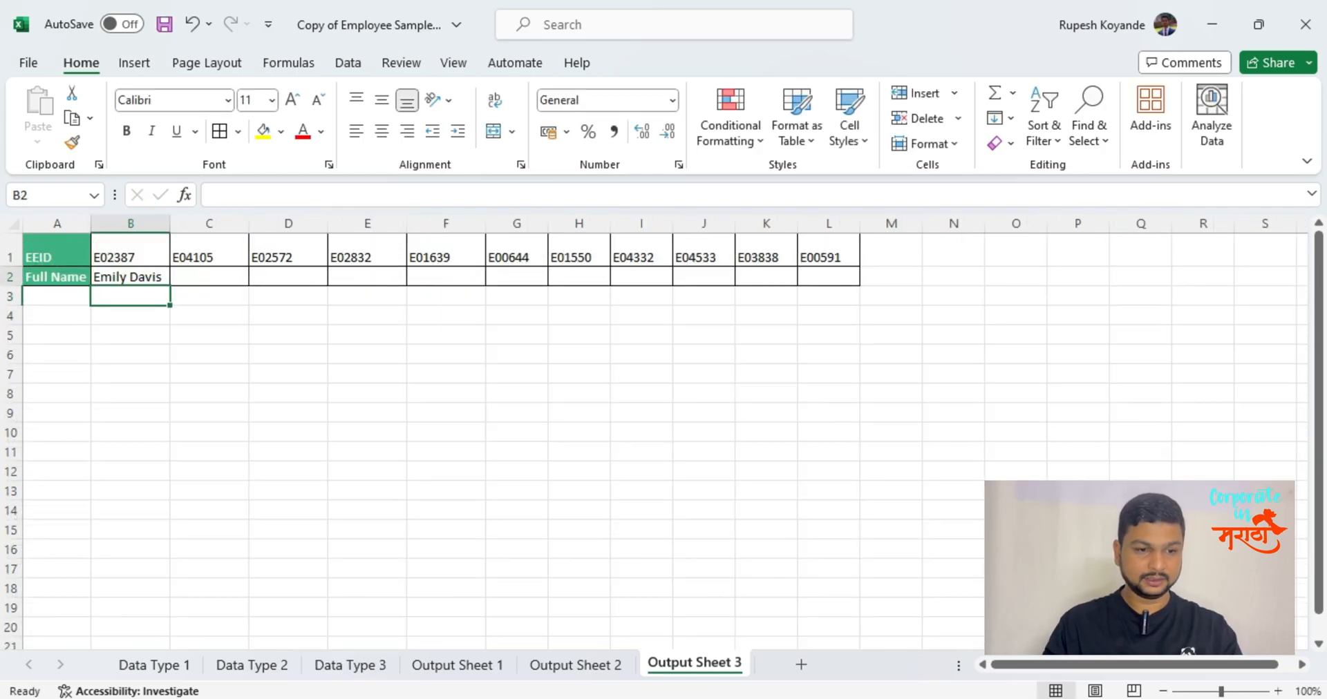
key(shift+Right)
key(shift+Right)
key(shift+Right)
key(shift+Right)
key(shift+Right)
key(shift+Right)
key(shift+Right)
key(shift+Right)
key(shift+Right)
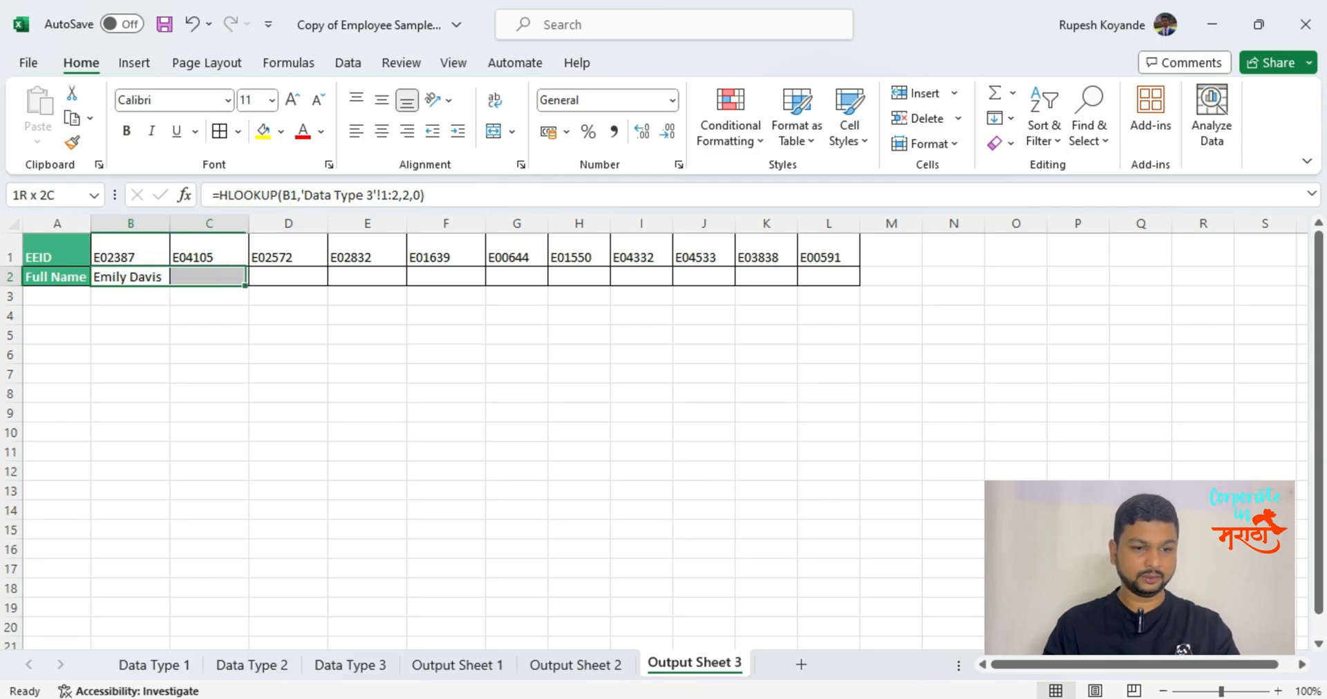
click(380, 390)
click(124, 278)
drag(171, 286, 850, 299)
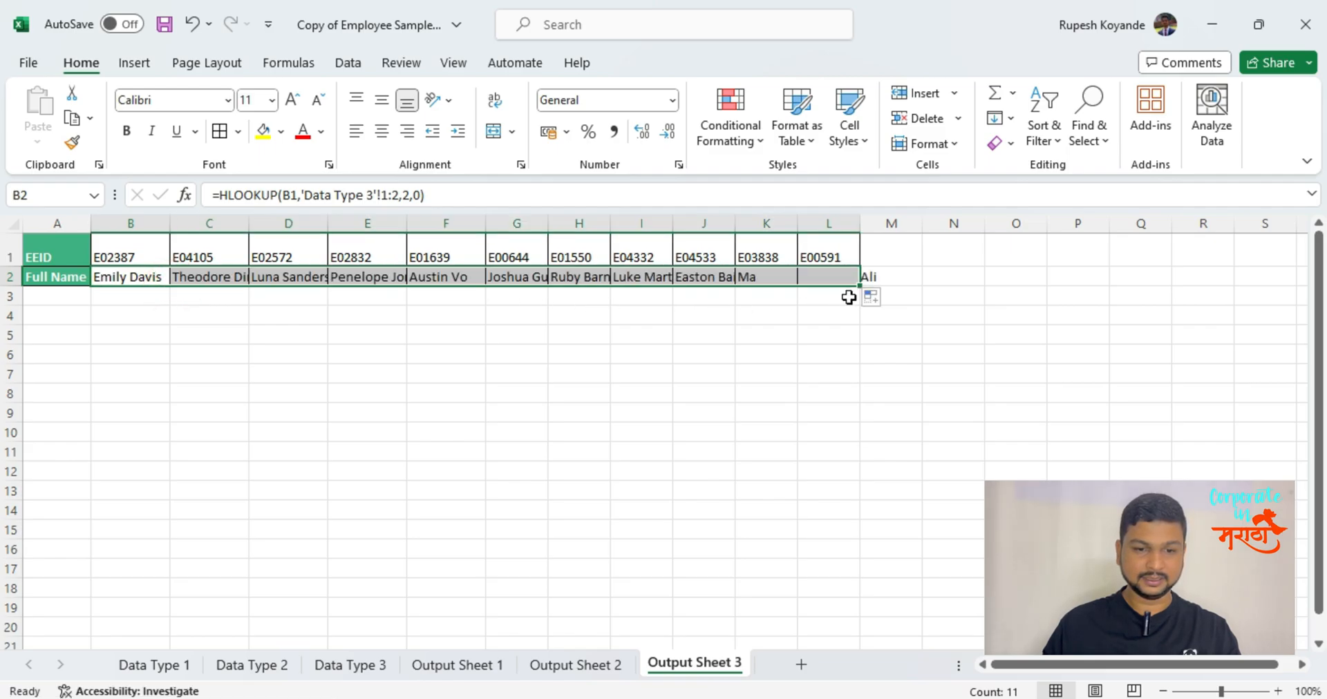
click(434, 363)
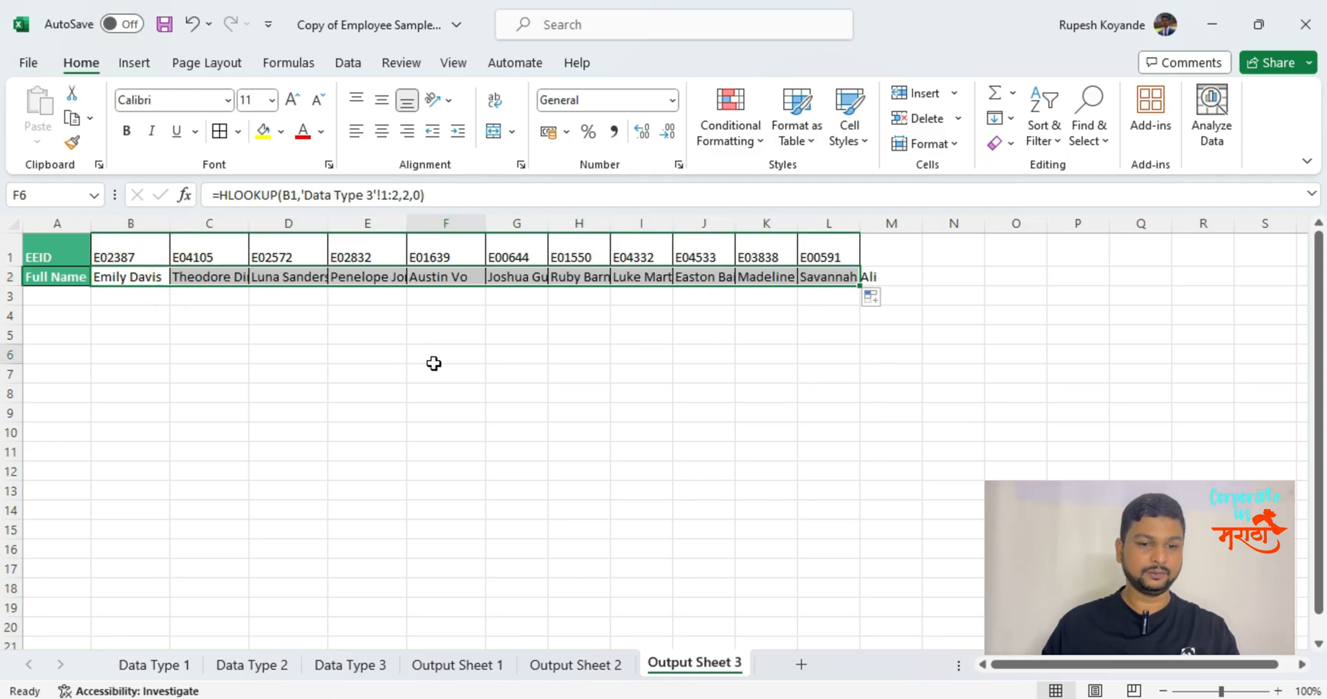
Inspect the lookup value in B1 and the HLOOKUP formula in B2.
click(101, 257)
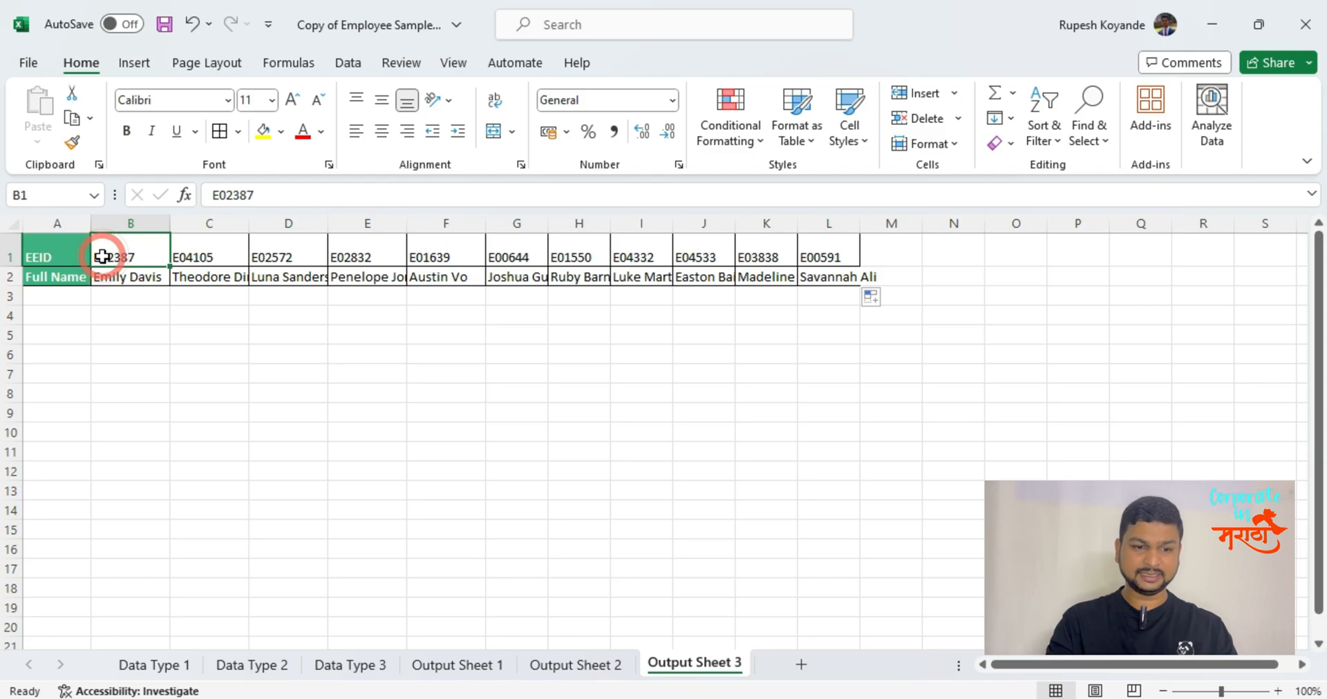
click(141, 265)
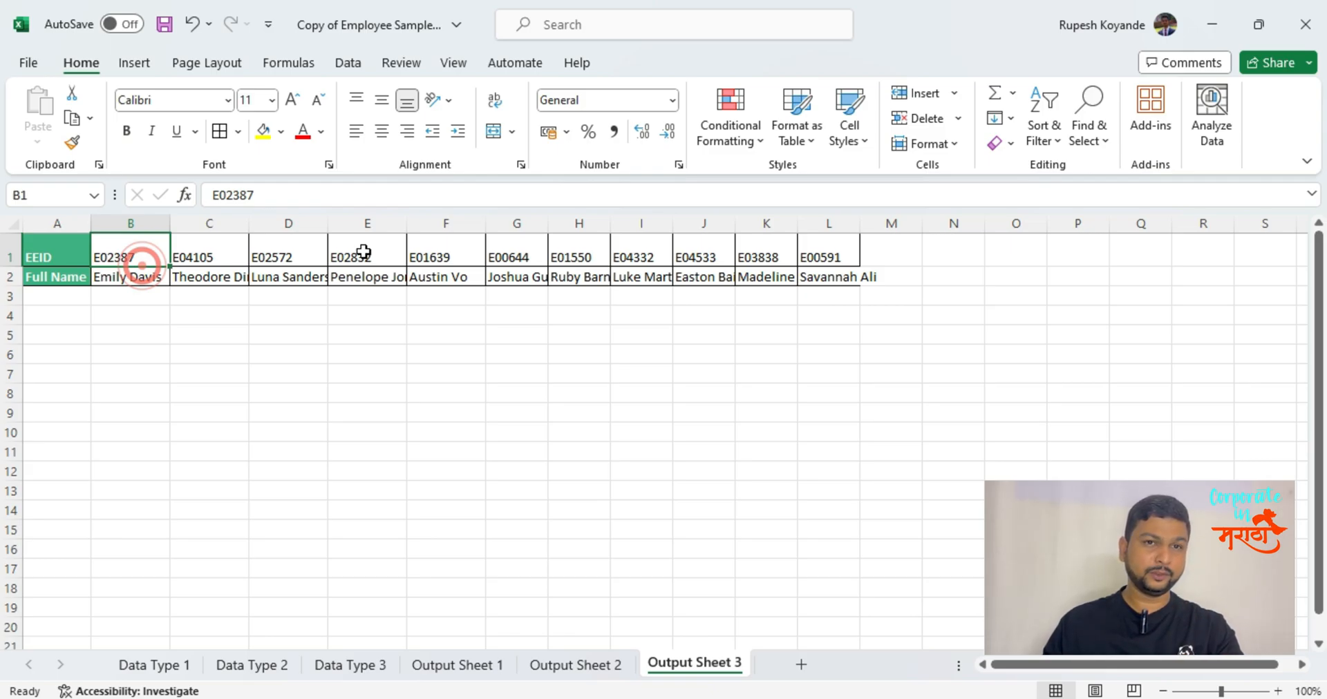
click(147, 277)
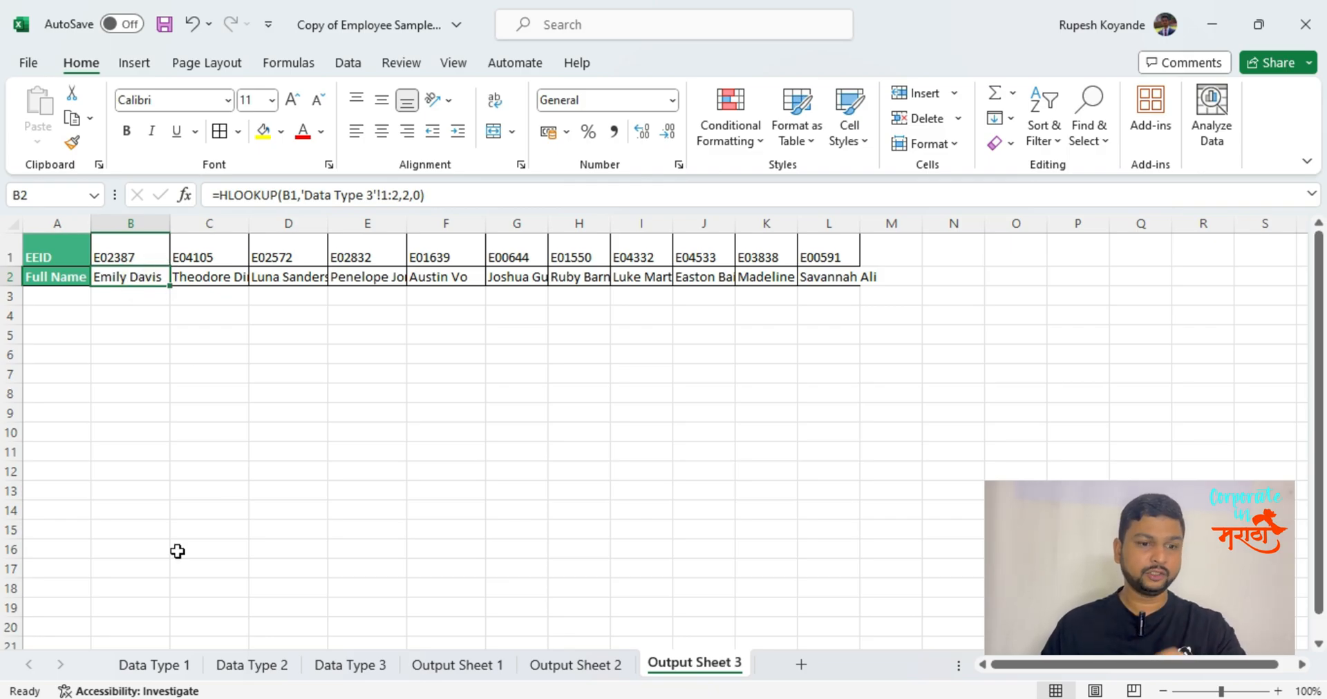
Clear the Full Name results in B2:B14 on Output Sheet 1.
click(461, 667)
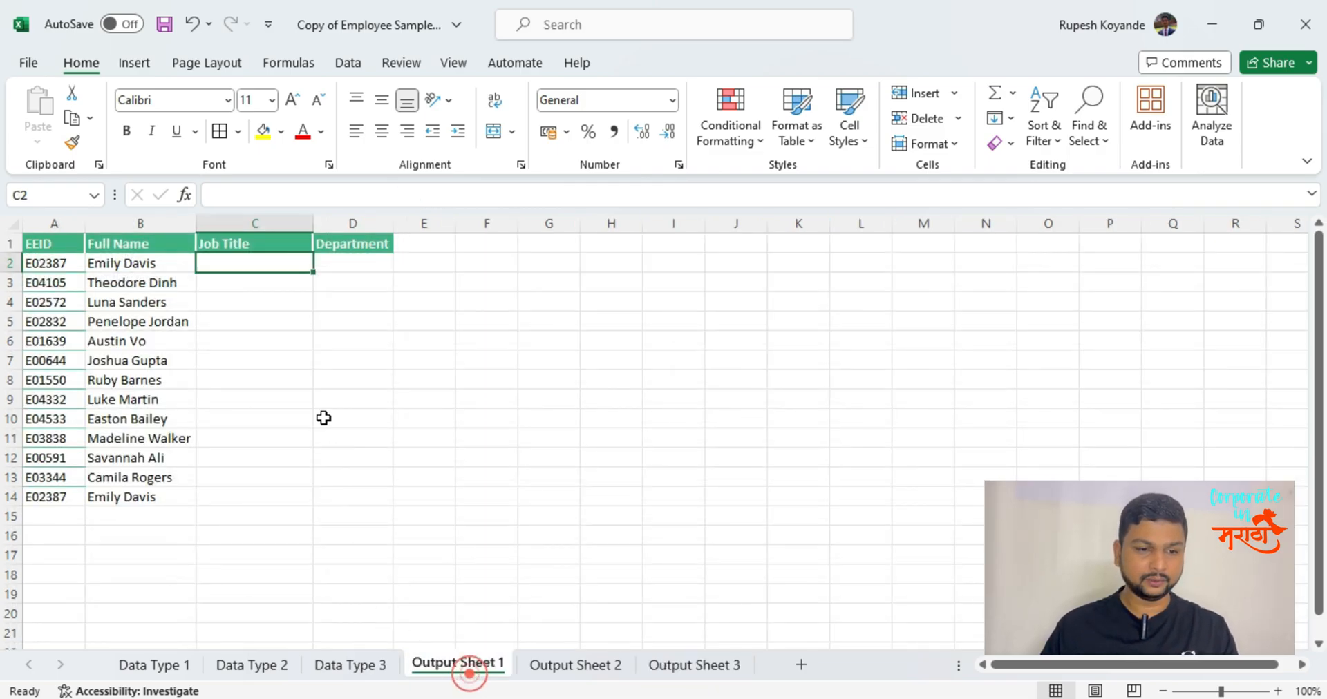
drag(155, 263, 159, 498)
key(Delete)
click(131, 264)
text(=)
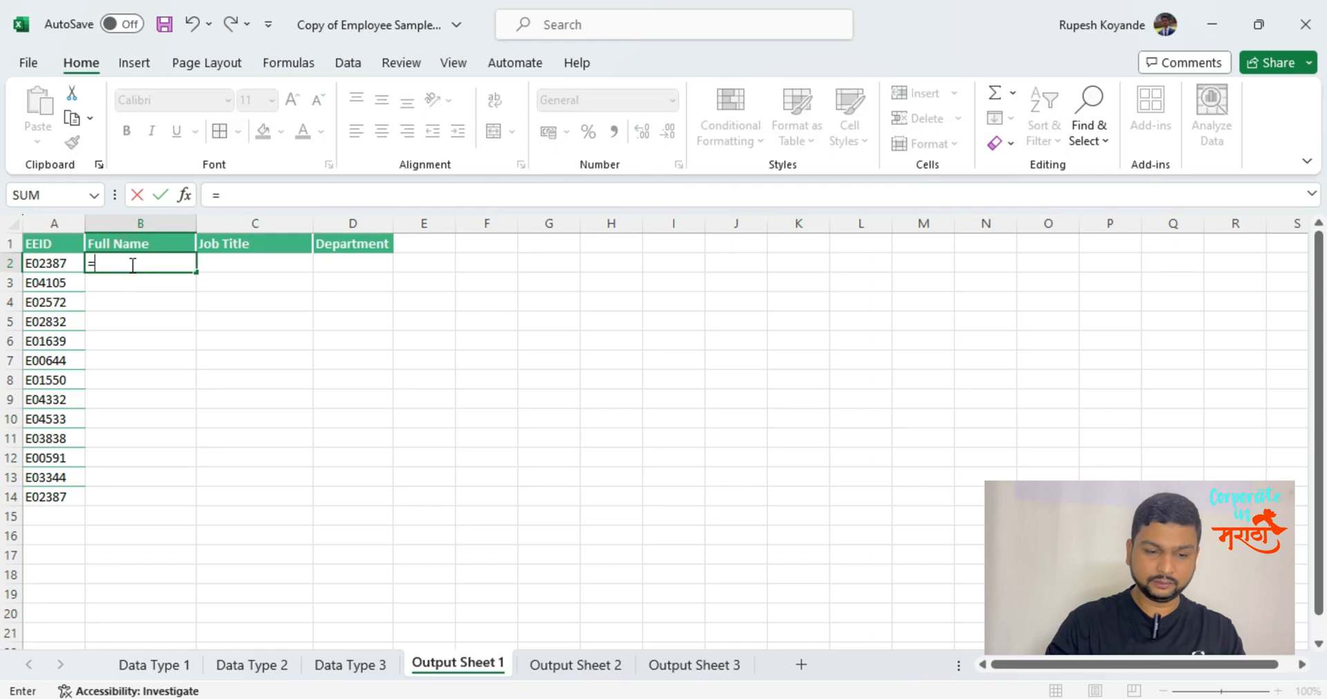
click(136, 238)
click(352, 242)
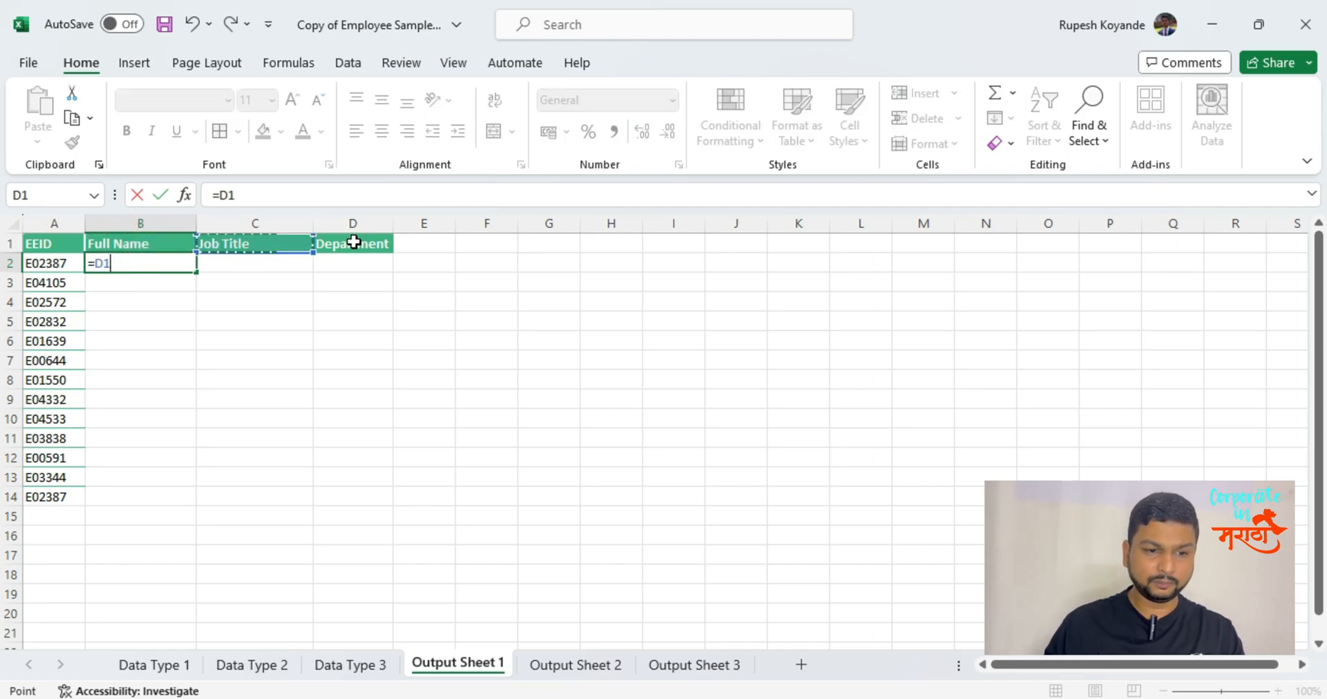
click(36, 263)
key(Escape)
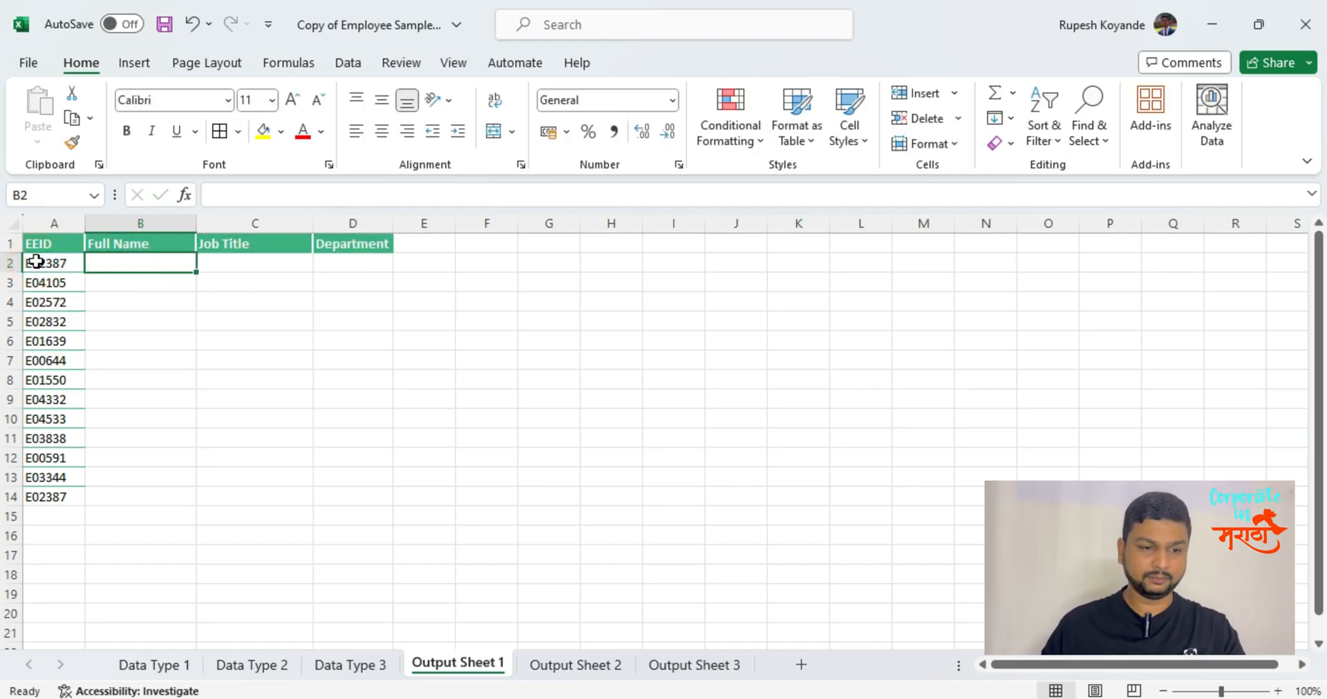
Start a VLOOKUP in B2 with lookup value A2 and columns A:C of the Data Type 1 sheet as table array.
text(=vl)
key(Tab)
click(36, 263)
text(,)
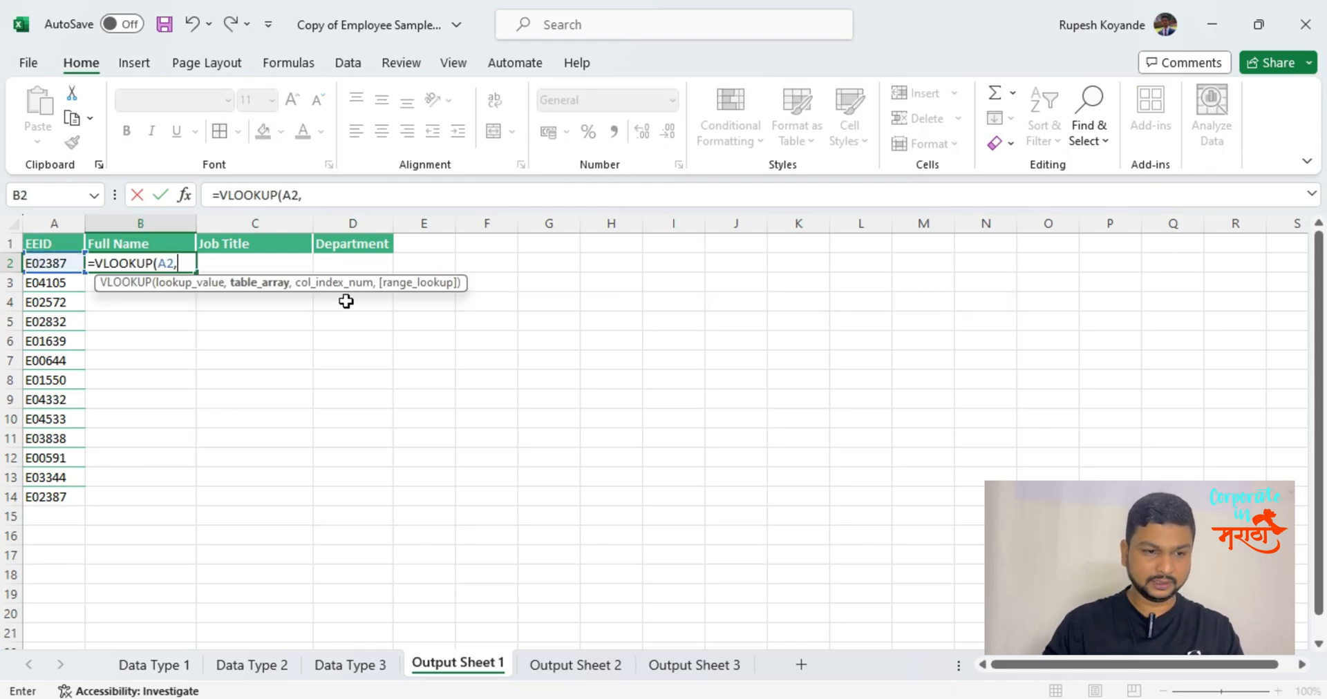
click(155, 665)
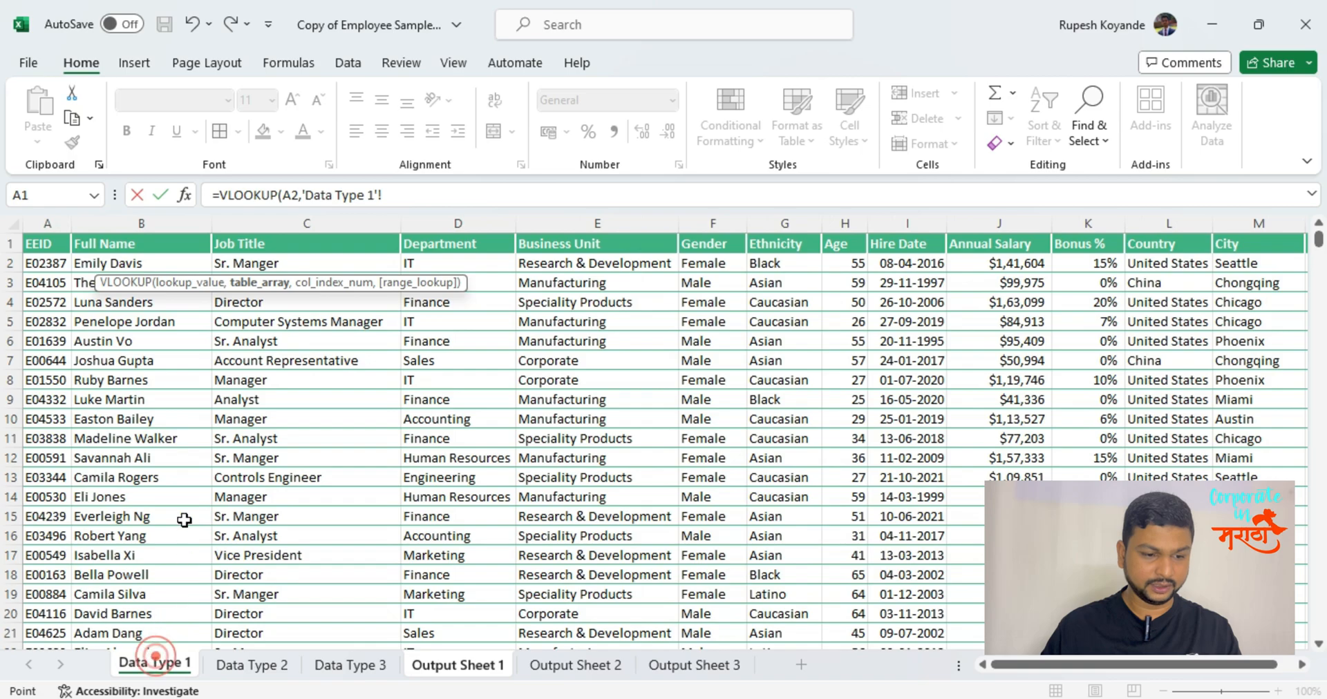
drag(53, 219, 393, 293)
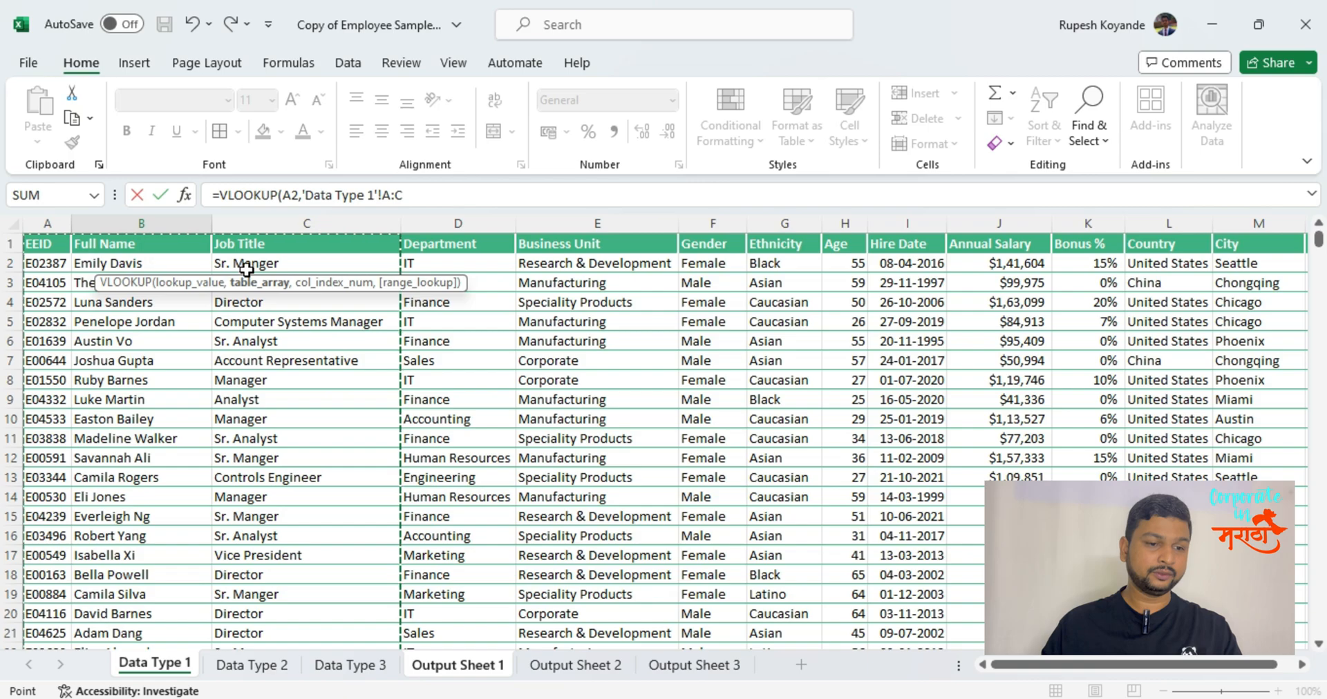
text(,)
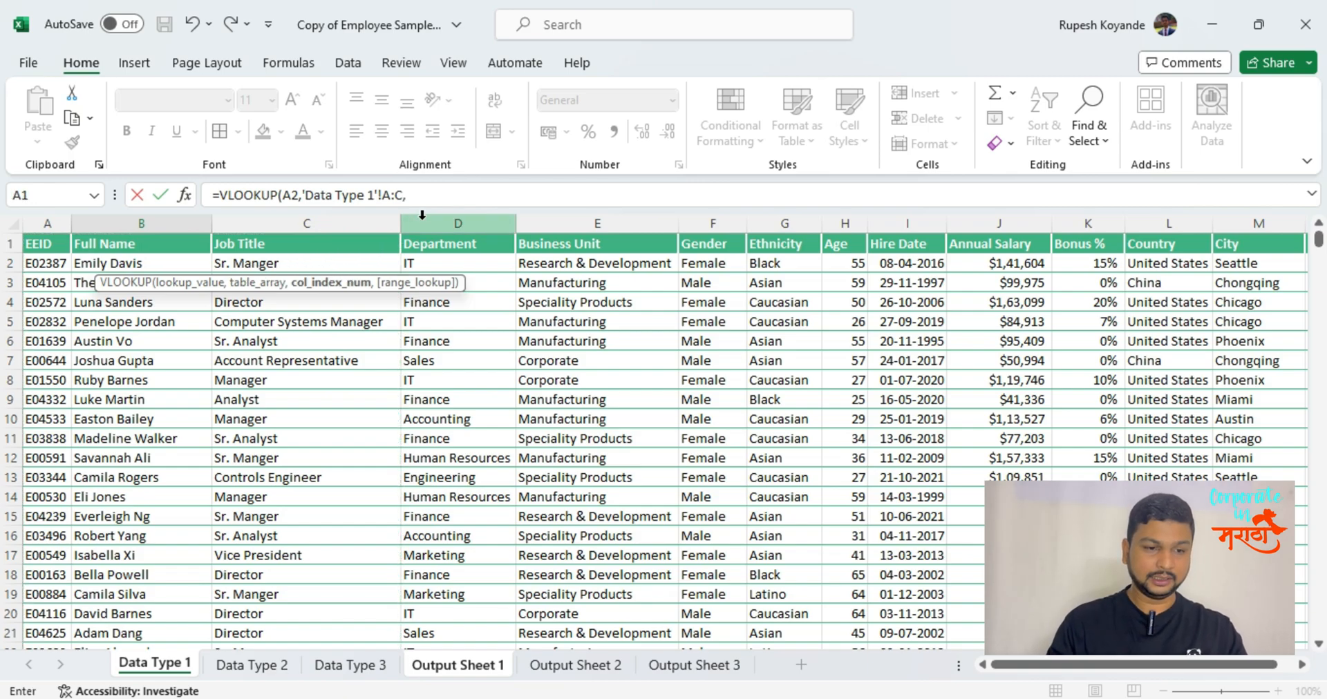
text(2,0)
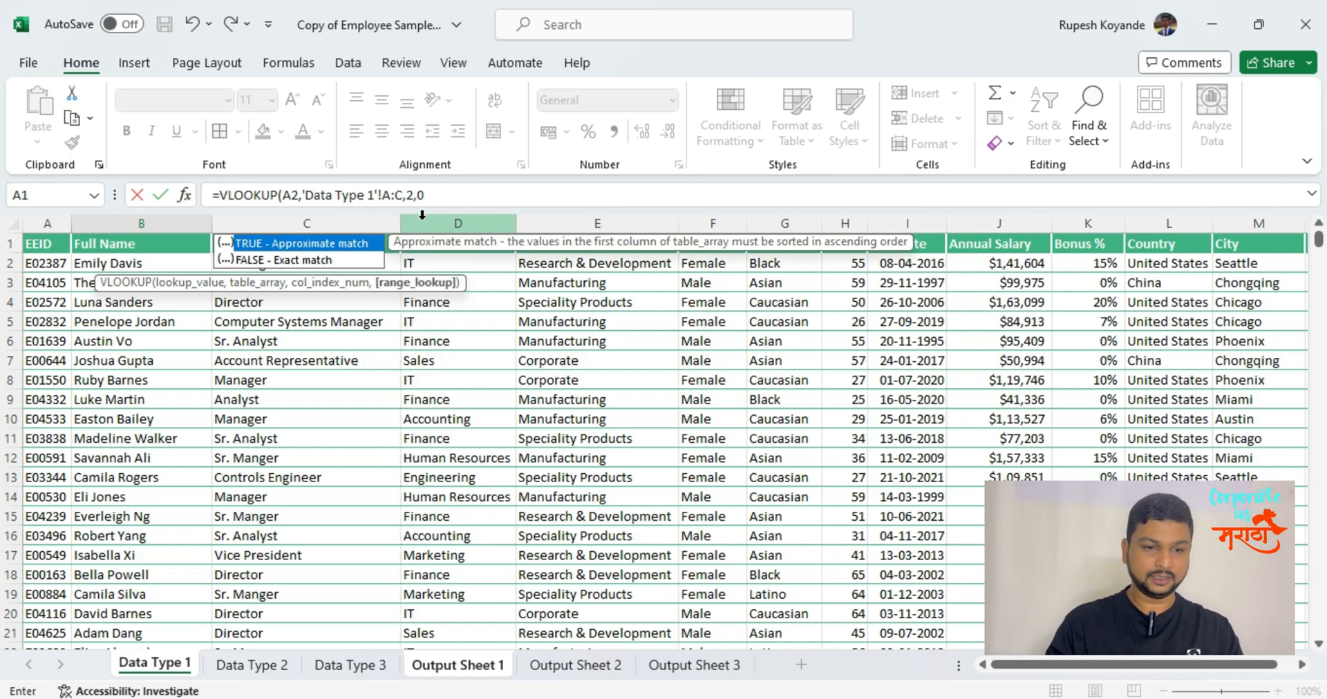
Complete the B2 VLOOKUP with column index 2 and range lookup 0 for an exact match.
key(Return)
key(Up)
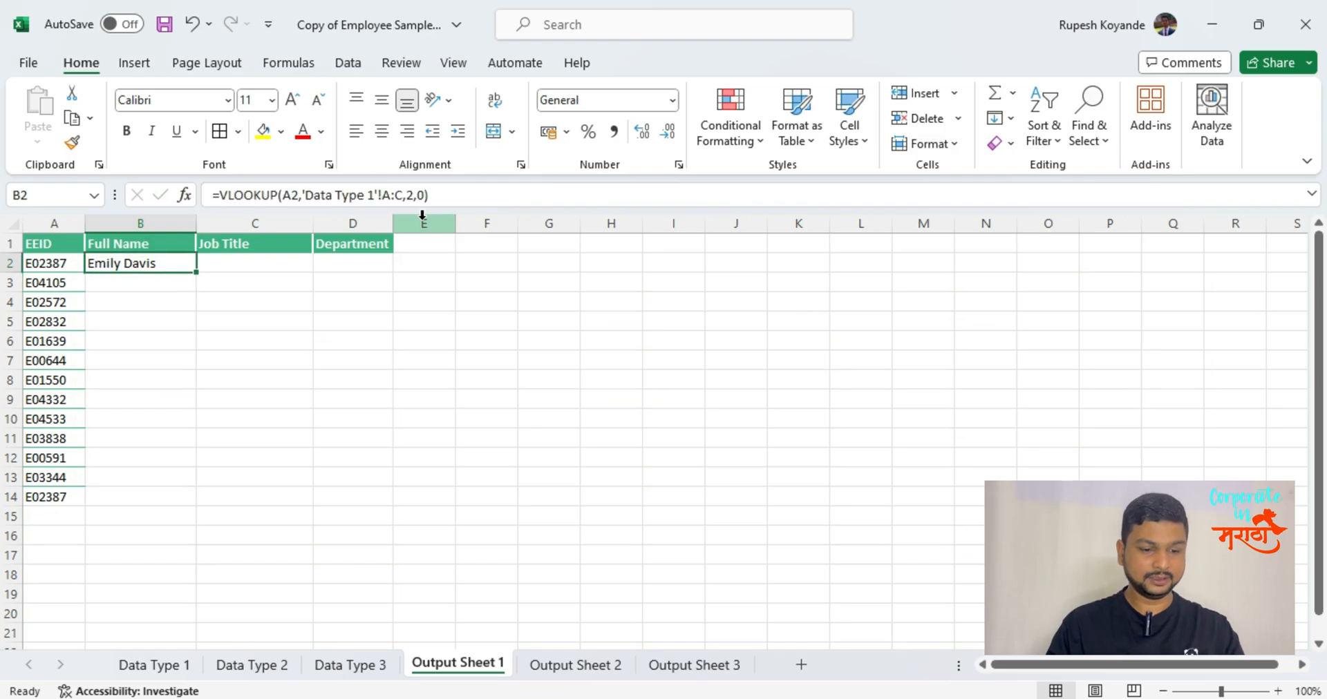
key(XF86MonBrightnessDown)
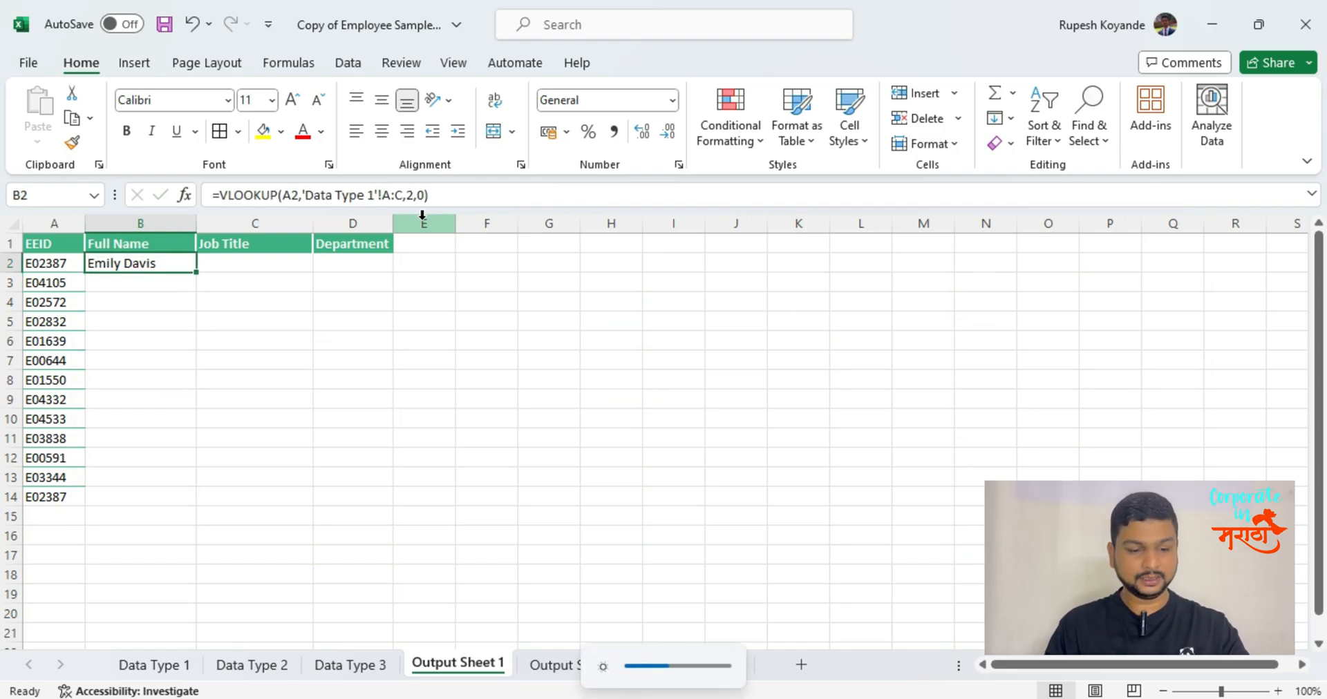
Copy the B2 VLOOKUP formula text unchanged into C2 under Job Title.
drag(446, 196, 218, 199)
key(ctrl+c)
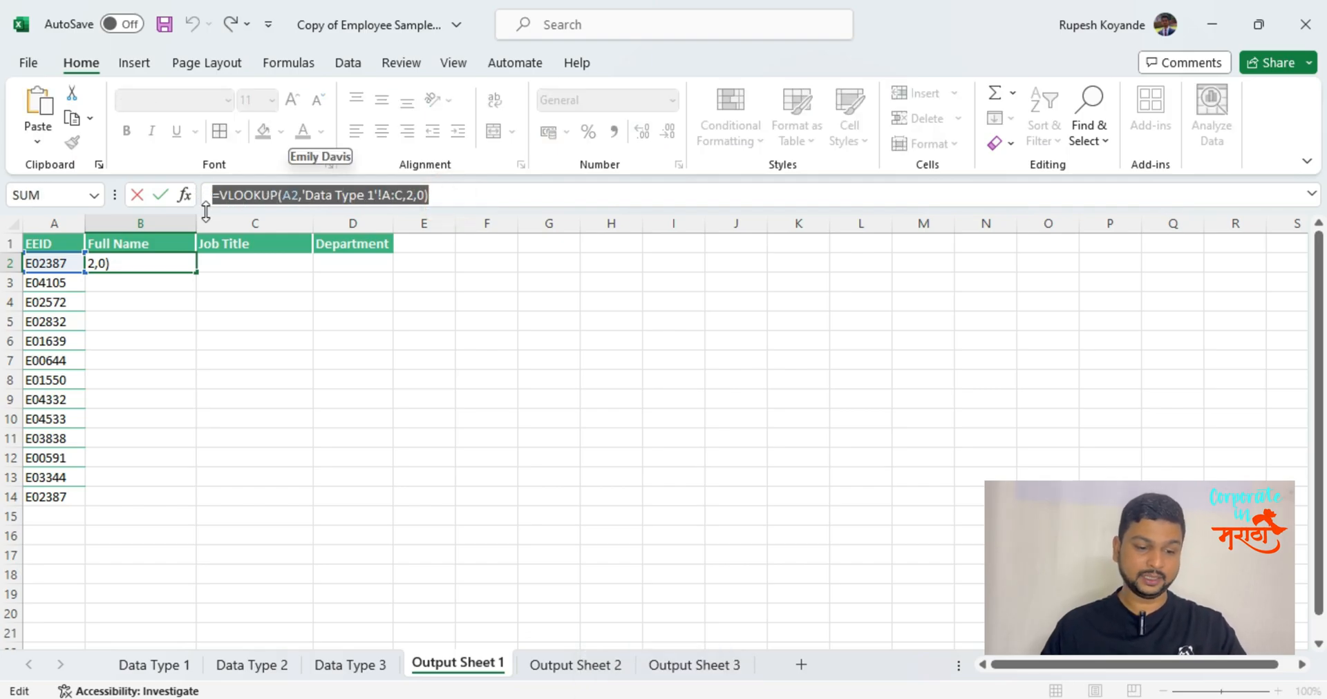
key(Escape)
click(253, 266)
key(ctrl+v)
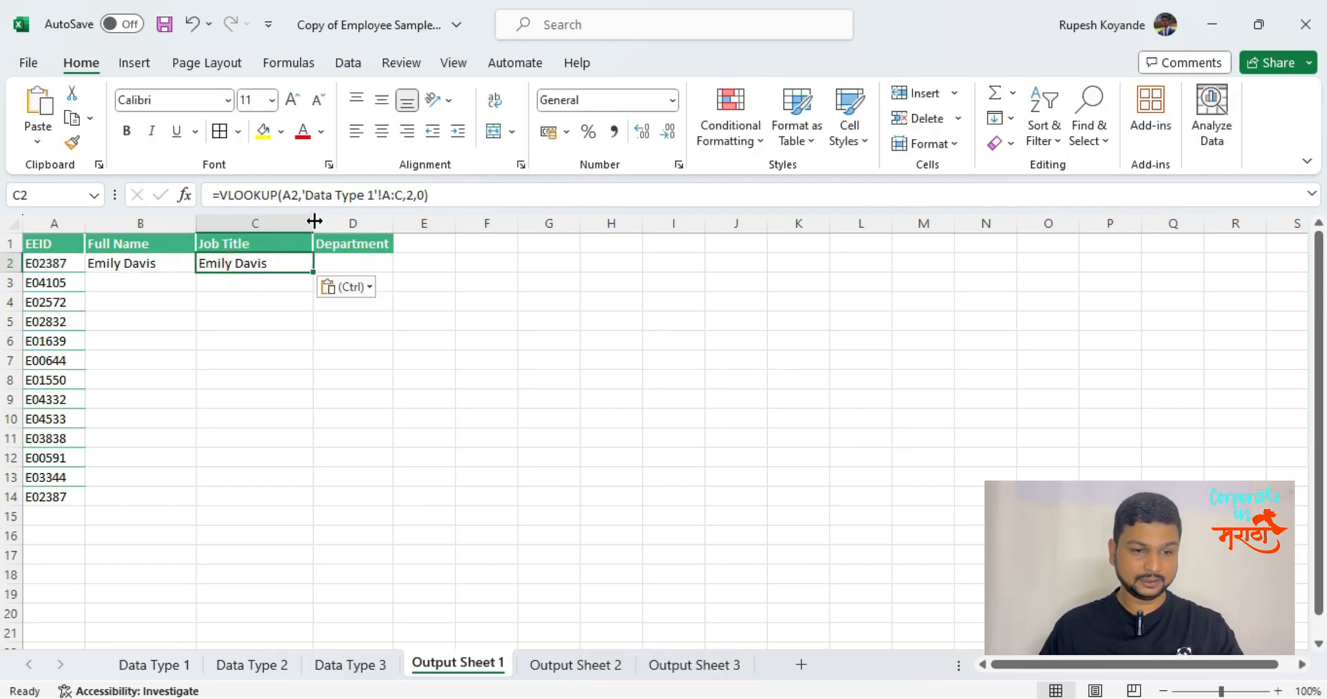
Set the column index of the C2 VLOOKUP to 3.
click(406, 195)
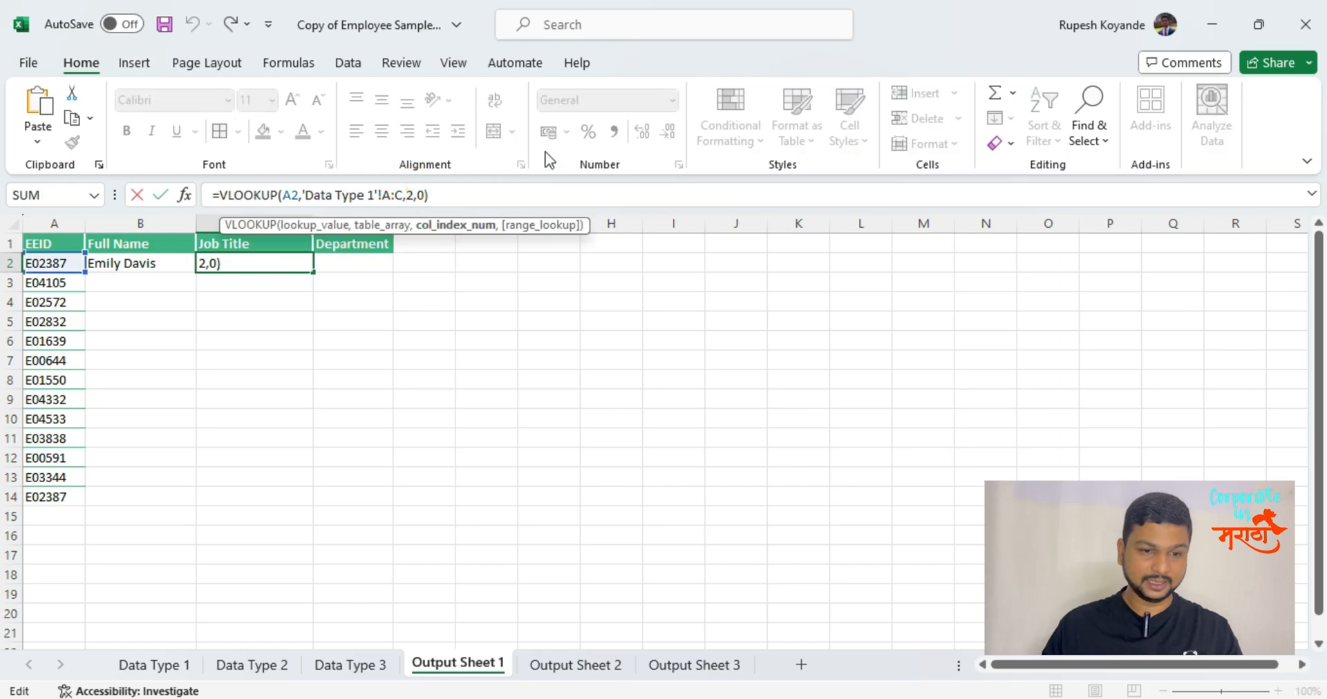
key(Delete)
text(3)
key(Return)
key(Up)
key(Left)
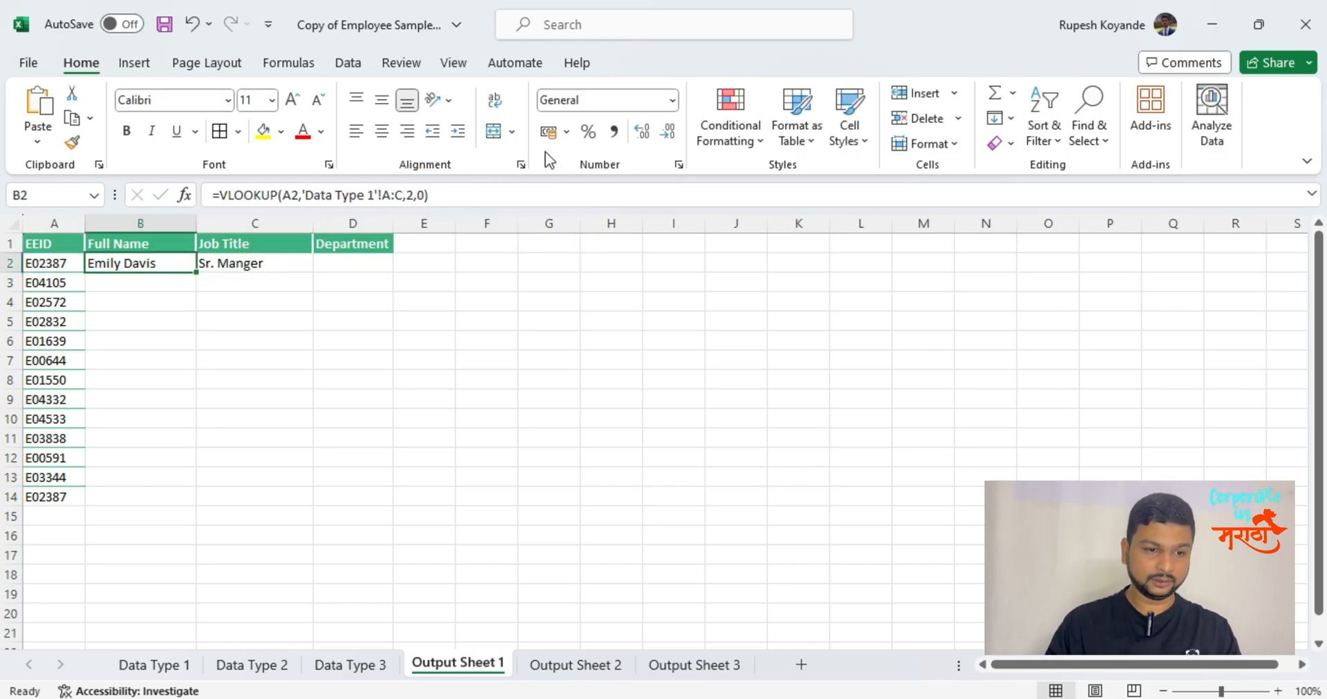
Fill the Full Name and Job Title VLOOKUP formulas from row 2 down through row 14.
key(shift+Right)
key(shift+Down)
key(shift+Down)
key(shift+Down)
key(shift+Down)
key(shift+Down)
key(shift+Down)
key(shift+Down)
key(shift+Down)
key(shift+Down)
key(shift+Down)
key(shift+Down)
key(shift+Down)
key(shift+Down)
key(shift+Down)
key(shift+Up)
key(shift+Up)
key(ctrl+d)
Paste the copied VLOOKUP formula into D2 under Department.
key(Up)
key(Right)
key(Down)
key(ctrl+c)
key(Right)
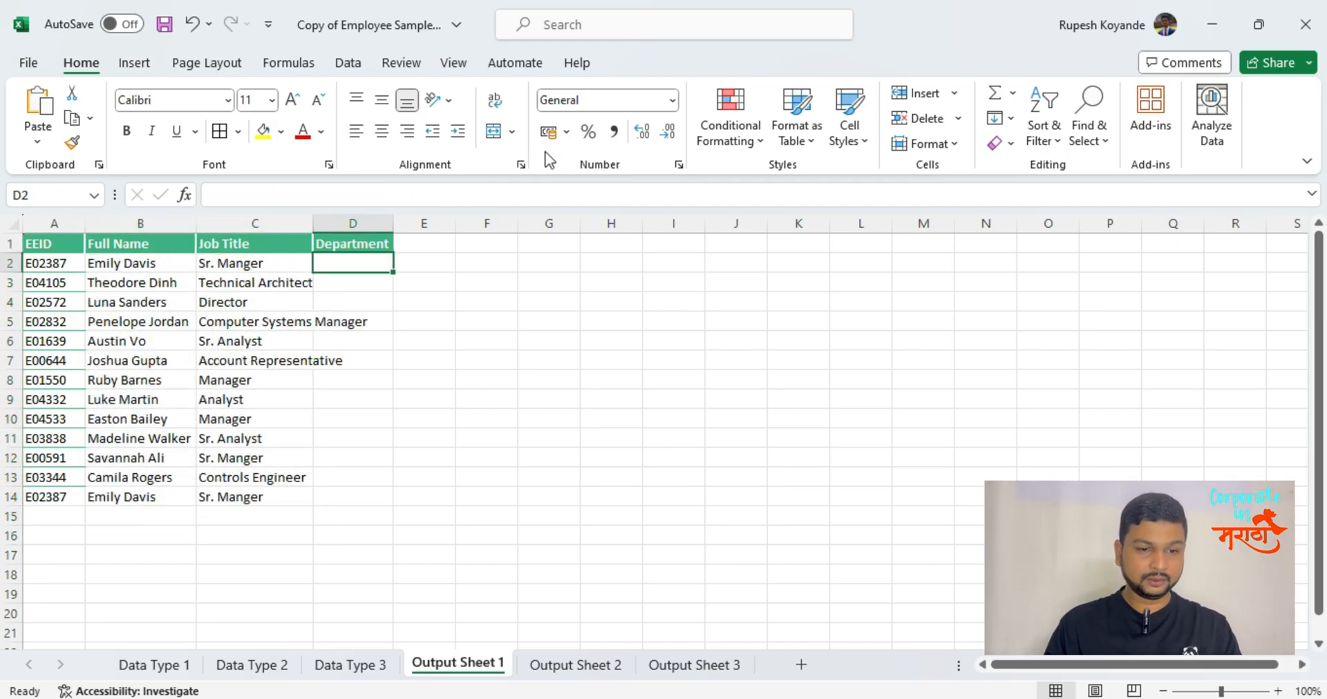
key(ctrl+v)
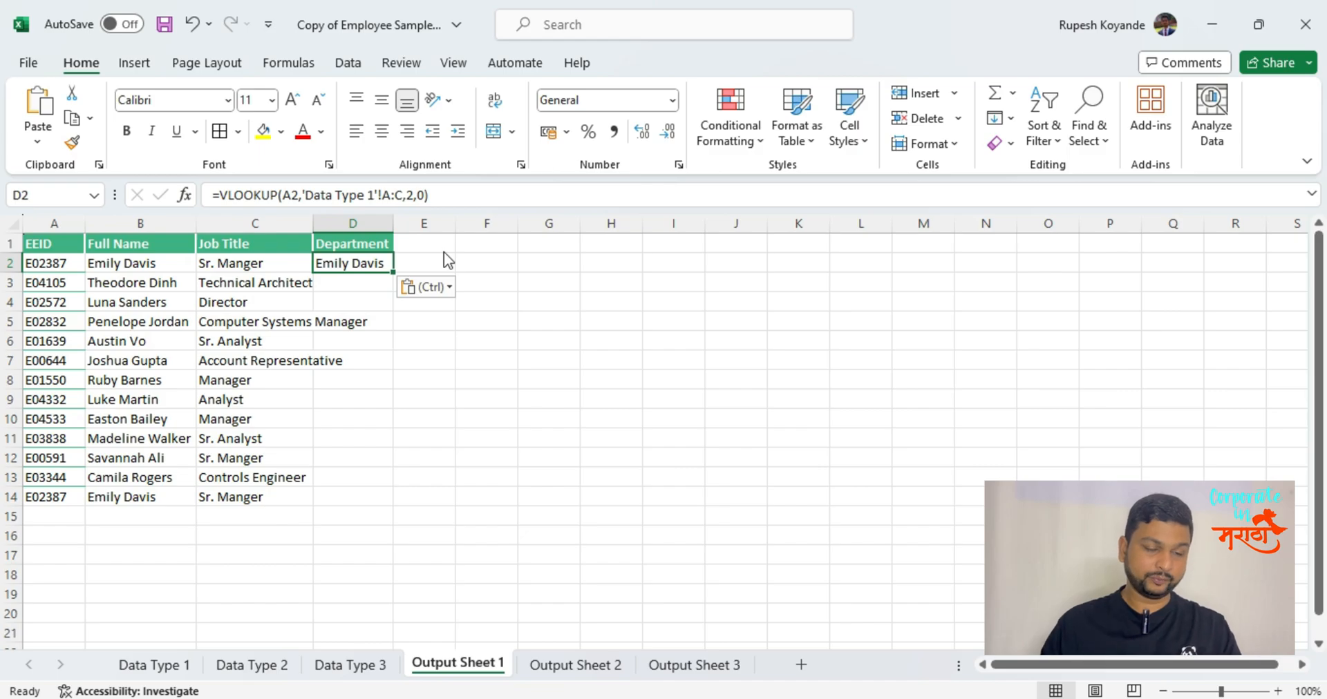
Set the column index of the D2 VLOOKUP to 4, matching the Department column on the Data Type 1 sheet.
click(285, 261)
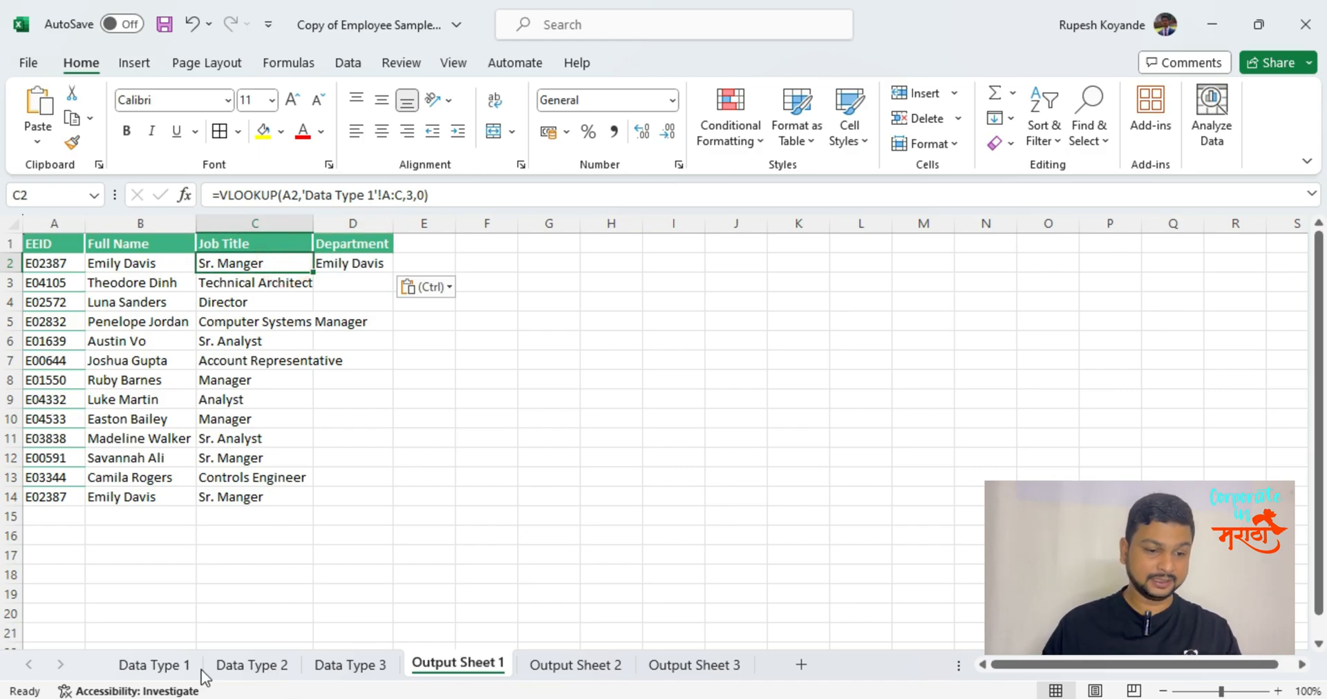
click(154, 665)
drag(54, 222, 296, 223)
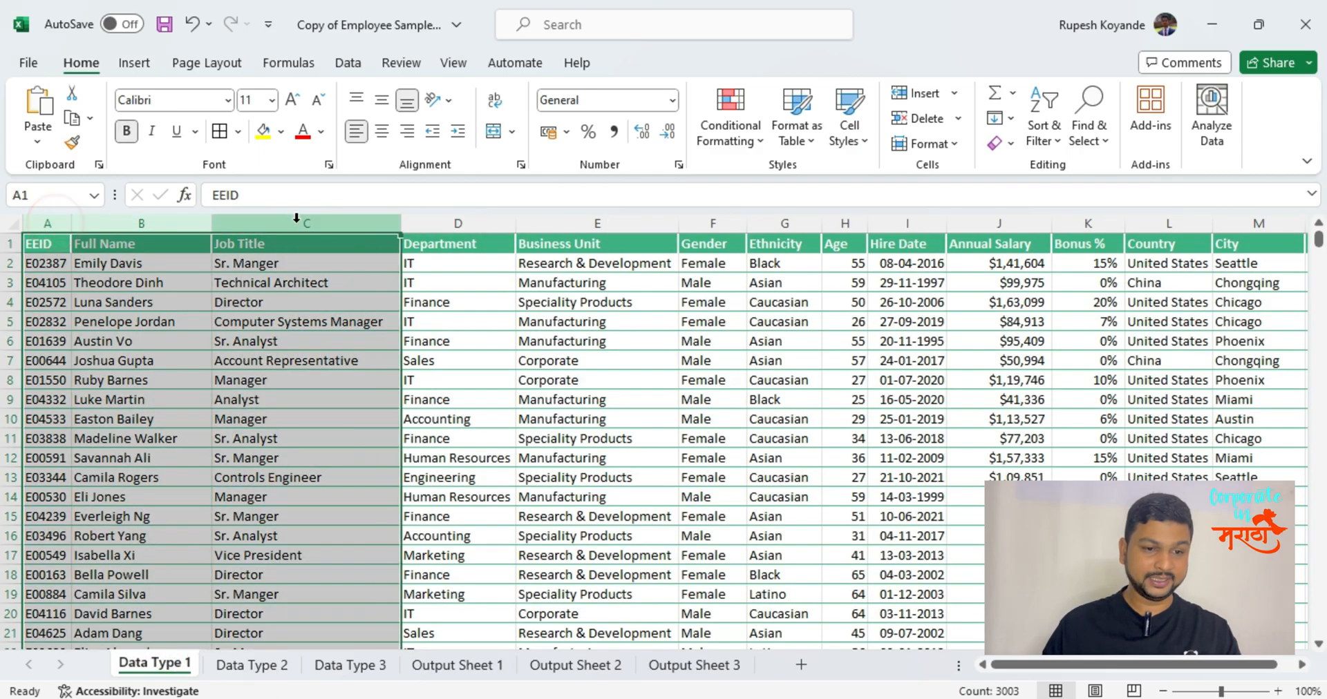
click(473, 244)
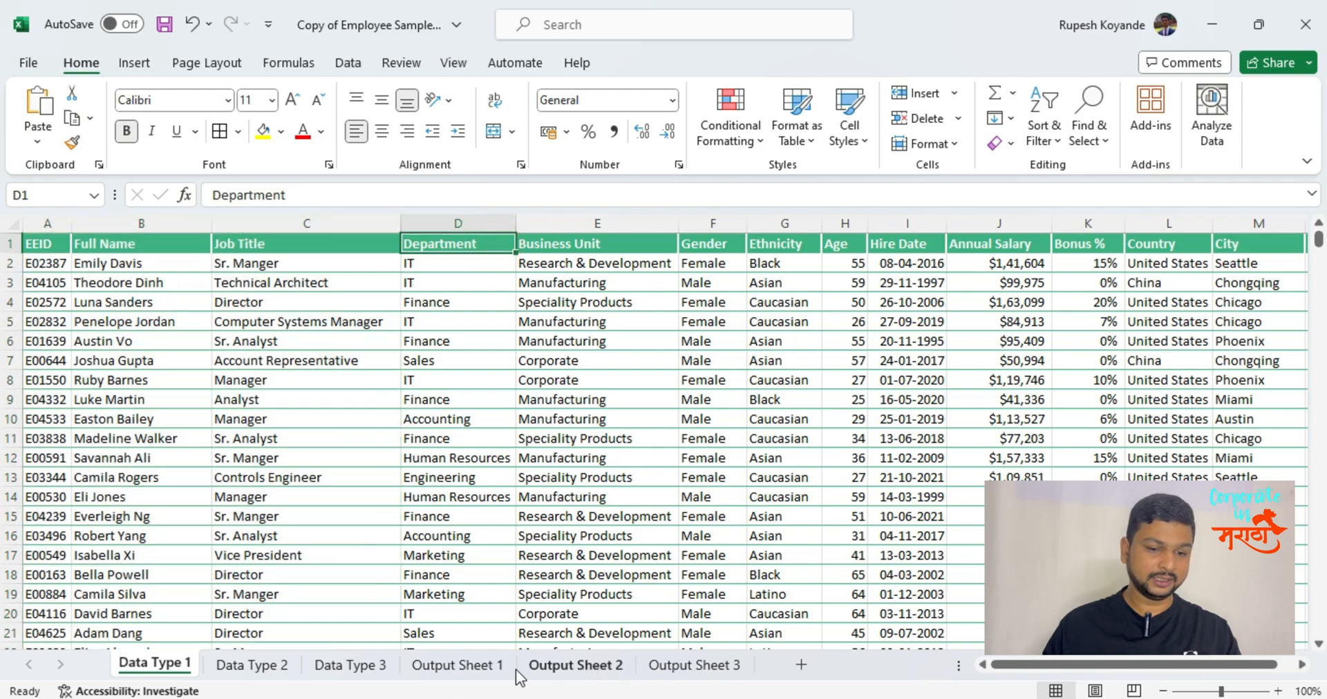
click(483, 666)
click(338, 269)
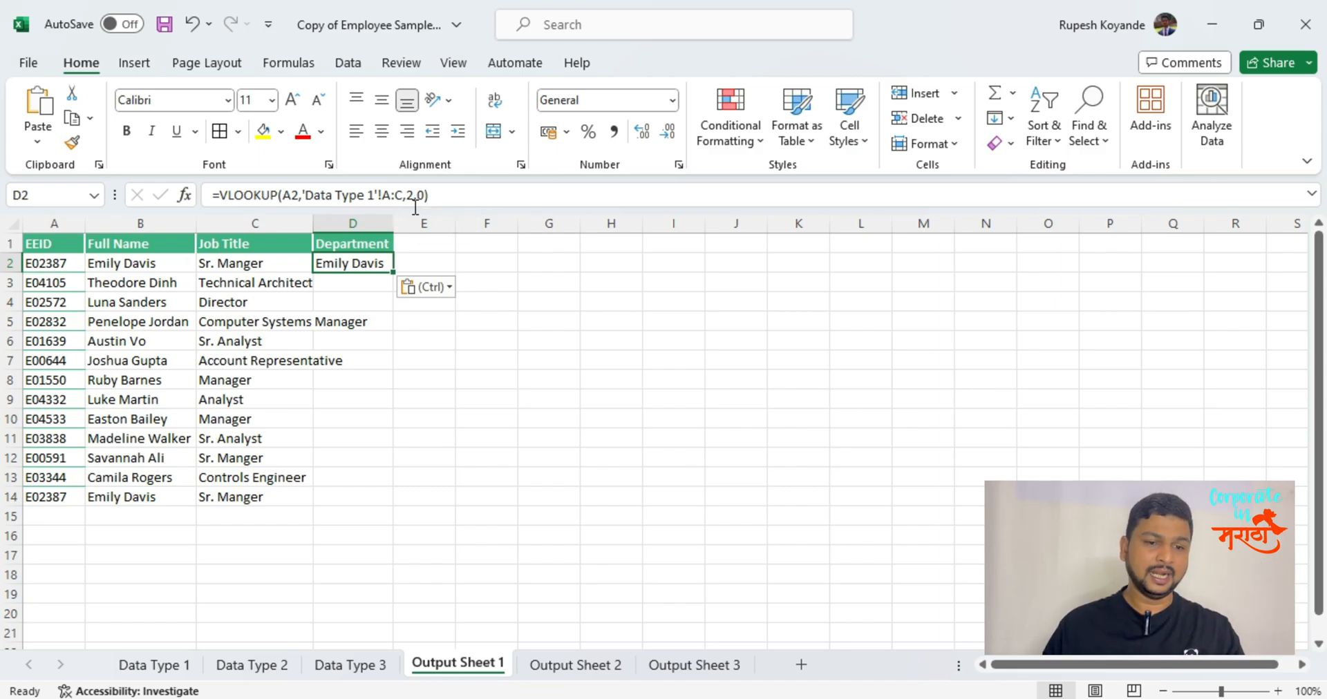
click(412, 194)
key(BackSpace)
text(4)
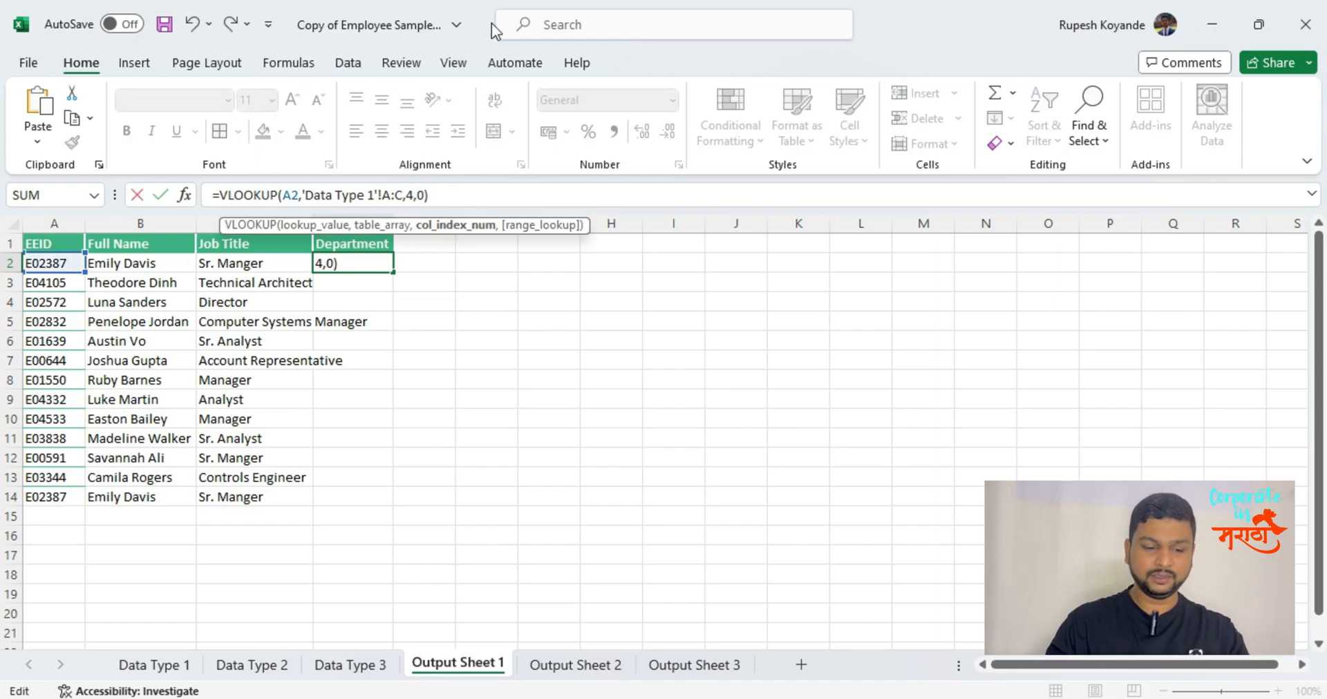
key(Return)
Fill the Department VLOOKUP formula from D2 down through D14.
key(Left)
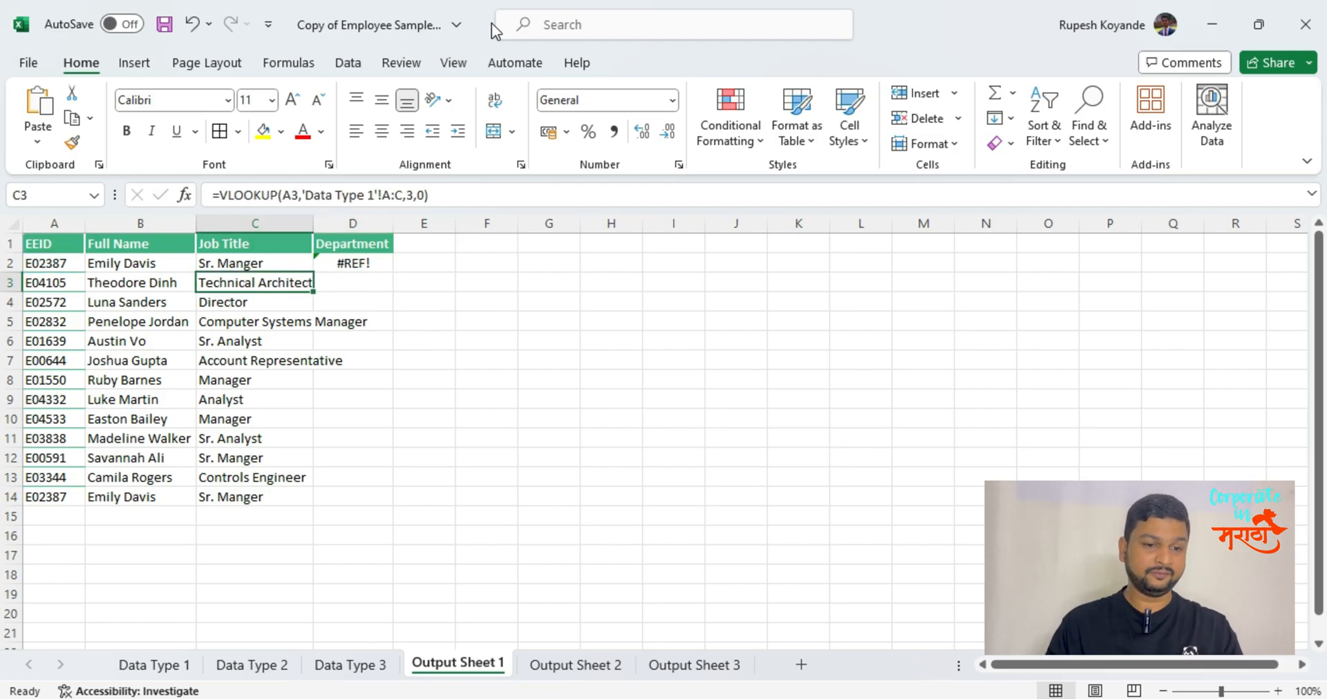
key(ctrl+Down)
key(Right)
key(ctrl+shift+Up)
key(ctrl+d)
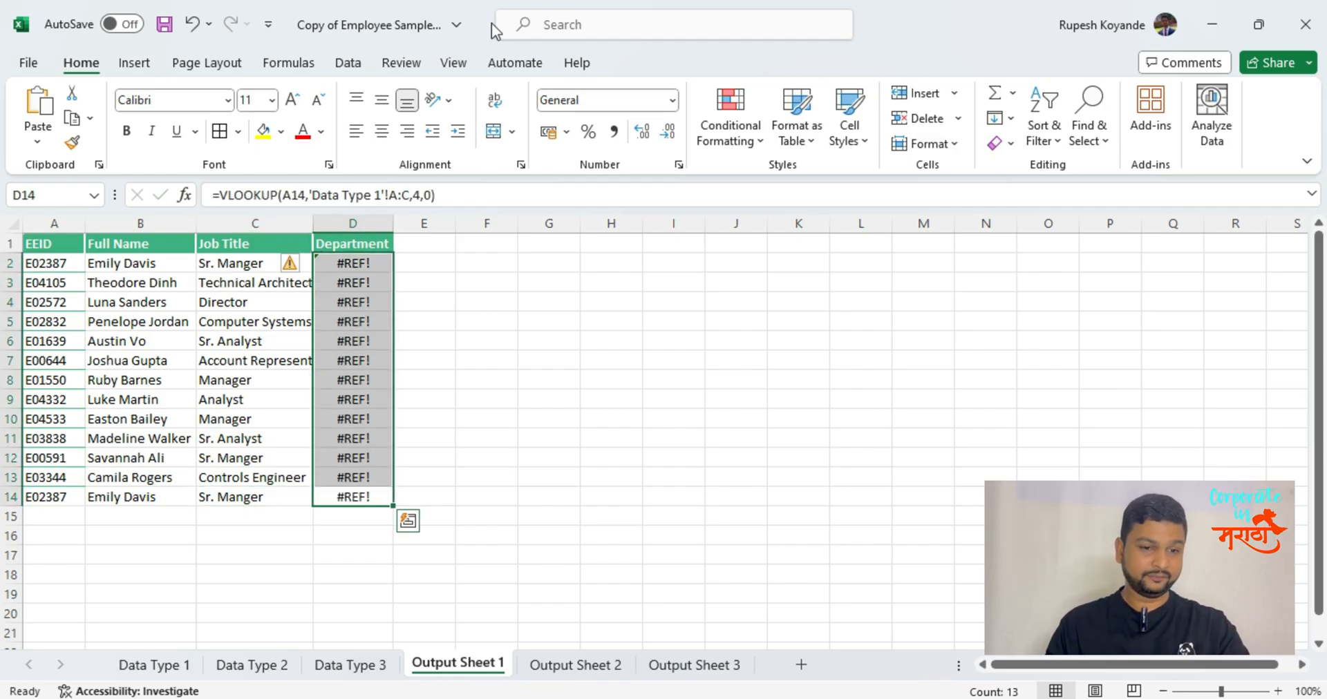
Examine the table array and column index in the D2 formula against the Department column on the Data Type 1 sheet.
key(Up)
key(Up)
key(Up)
key(Up)
key(Up)
key(Up)
key(Up)
key(Up)
key(Up)
key(Up)
key(Up)
key(Up)
key(Up)
key(Down)
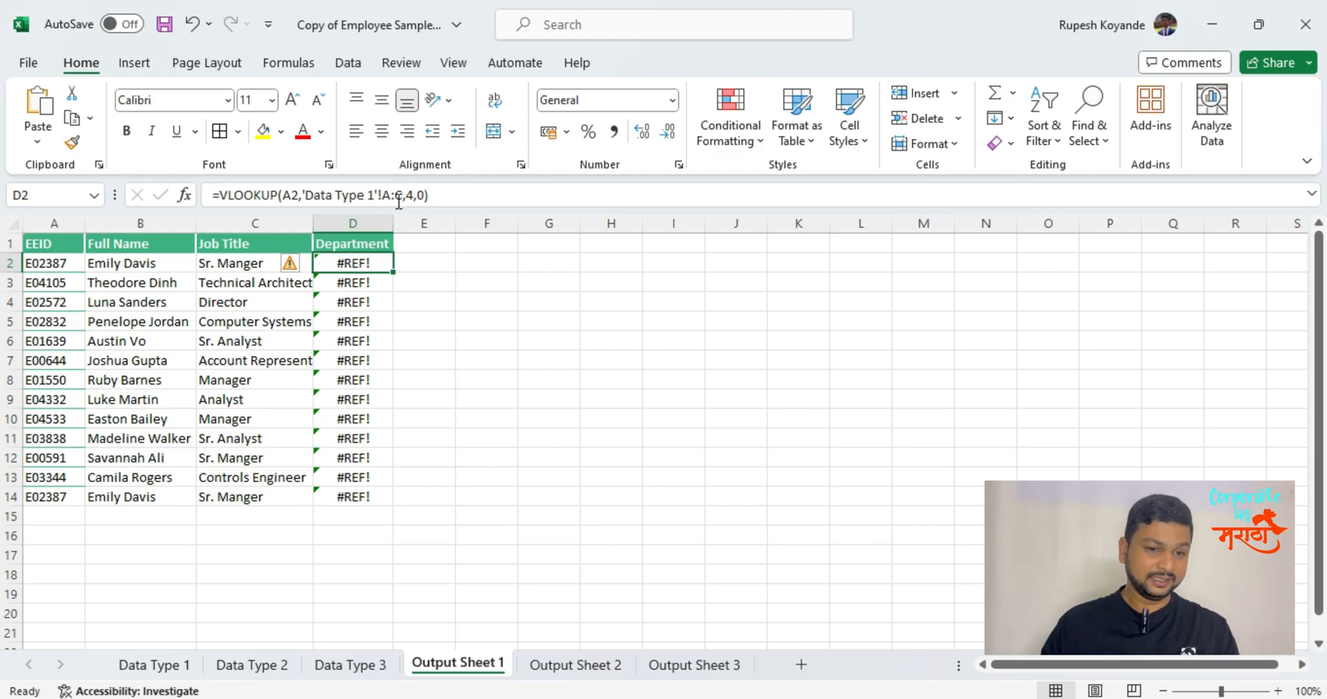
click(173, 664)
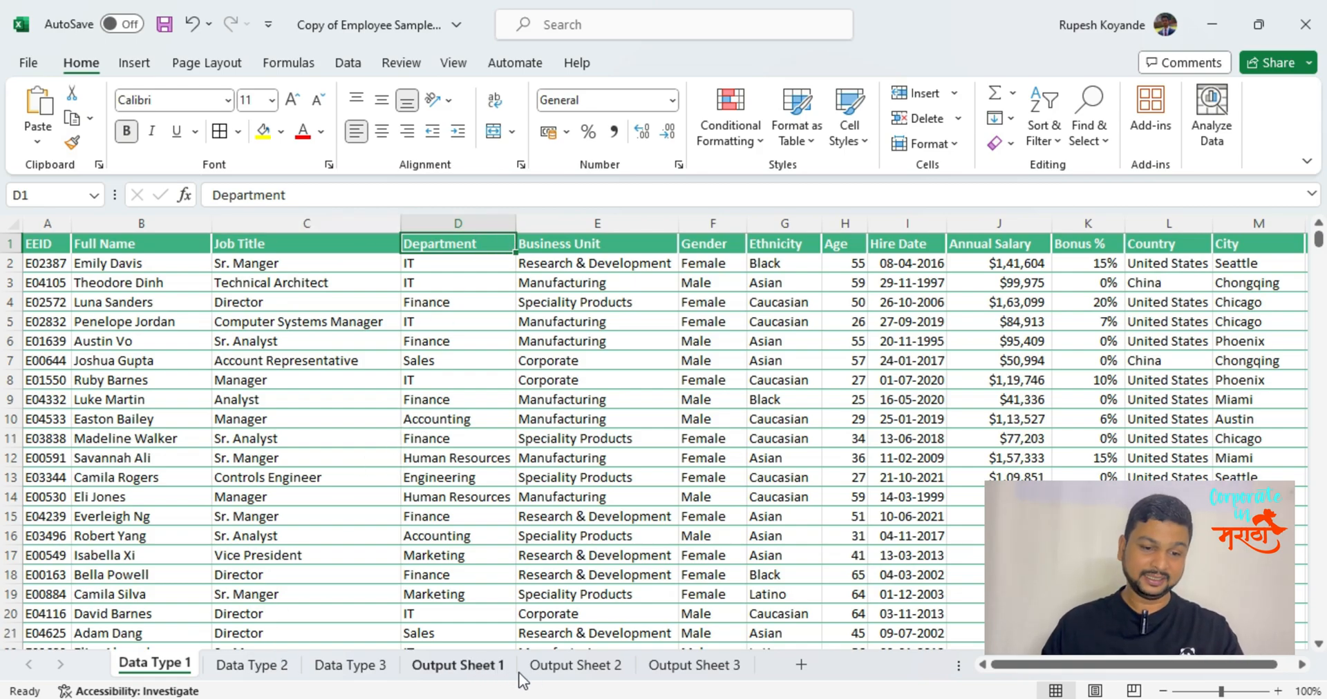
click(458, 666)
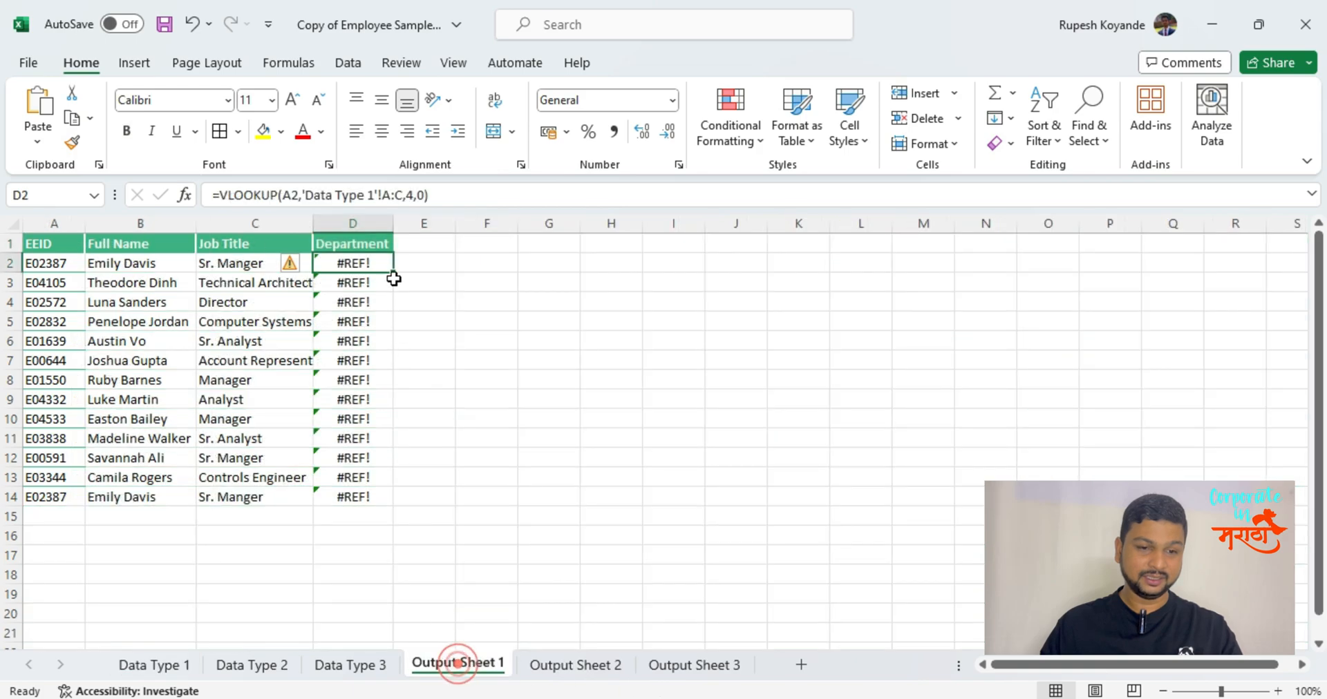
click(413, 195)
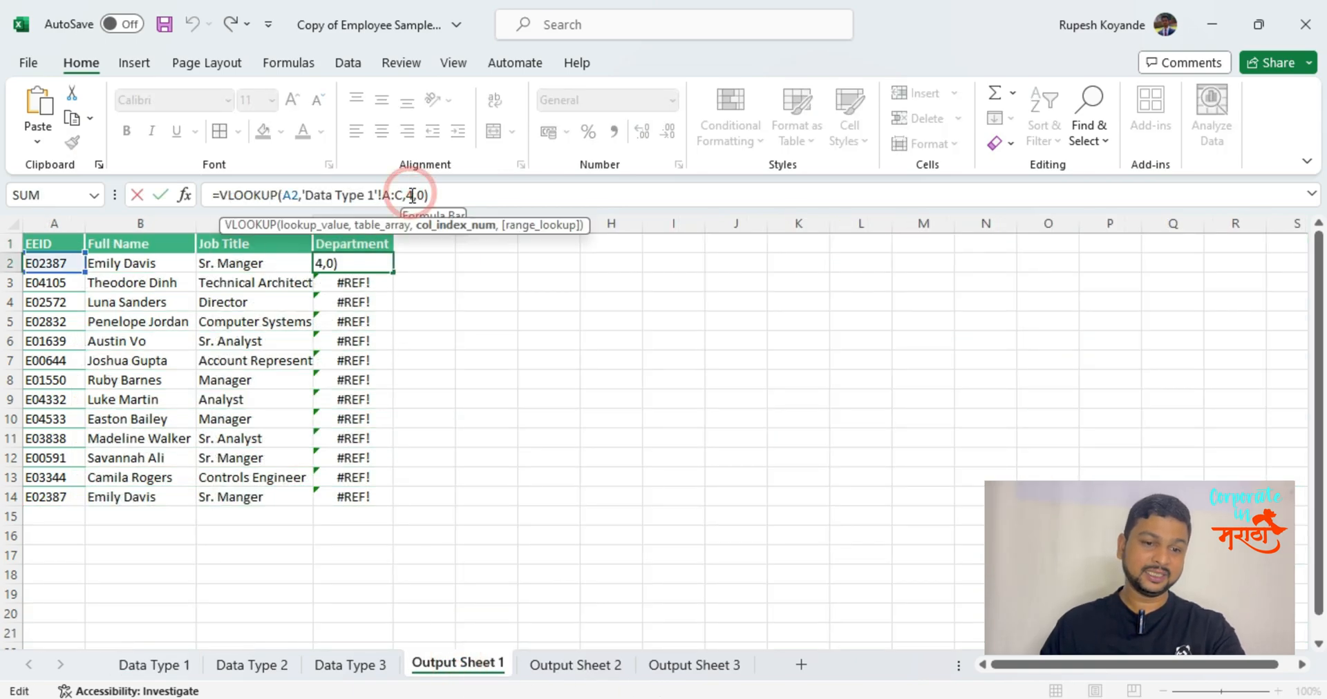
Extend the table array of the D10 VLOOKUP to columns A:D of the Data Type 1 sheet.
click(351, 418)
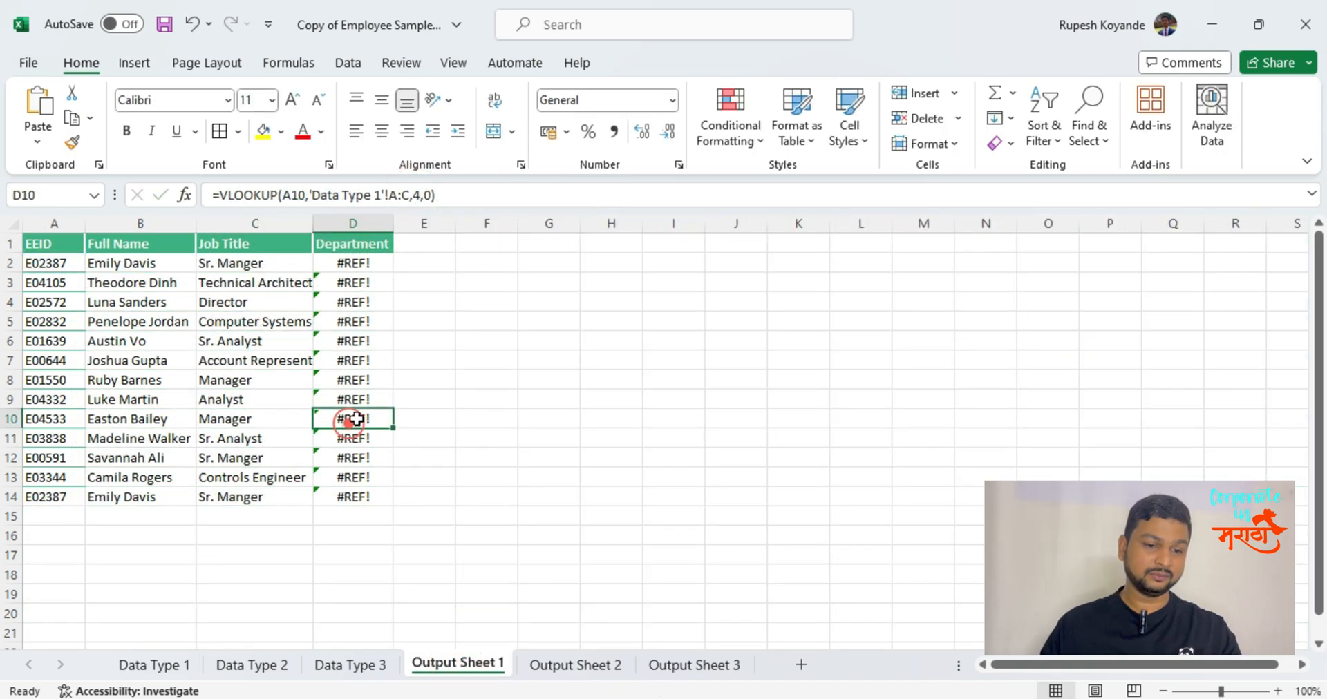
click(409, 197)
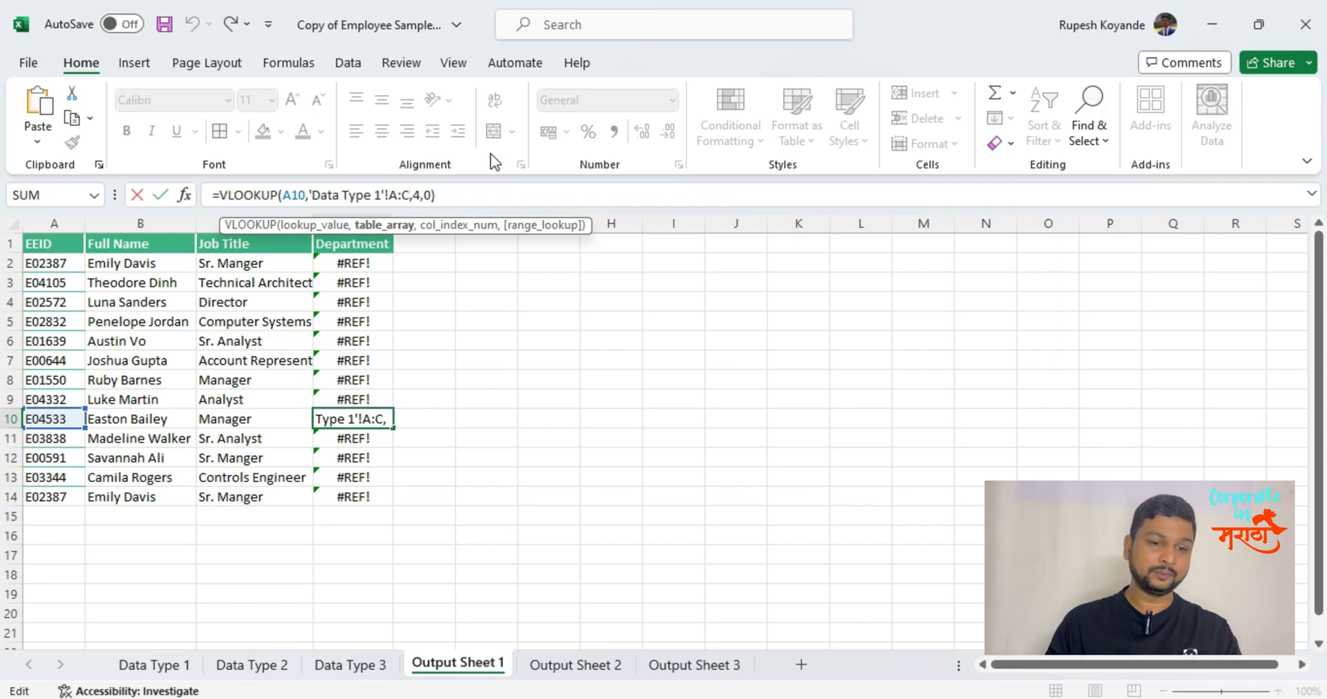
key(BackSpace)
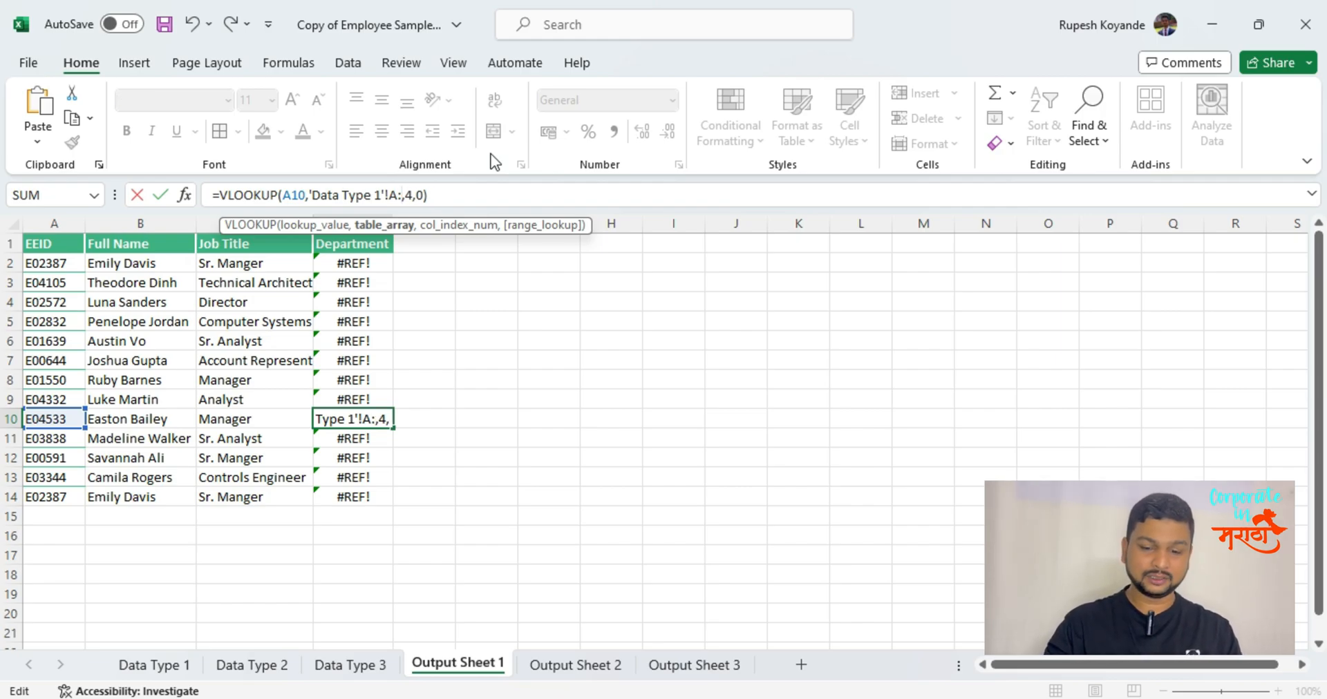
text(D)
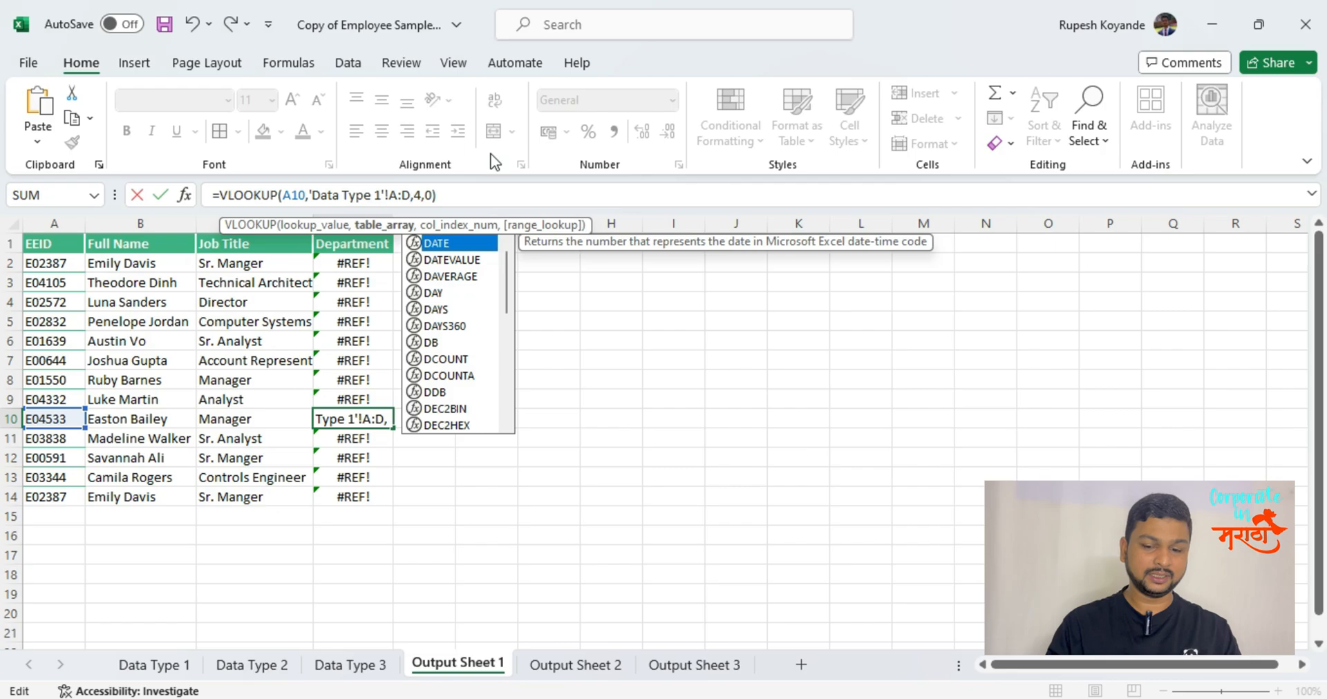
key(Return)
Extend the table array of the D2 VLOOKUP to columns A:D of the Data Type 1 sheet.
key(Up)
key(Up)
key(Up)
key(Up)
key(Up)
key(Up)
key(Up)
key(Up)
key(Up)
key(Up)
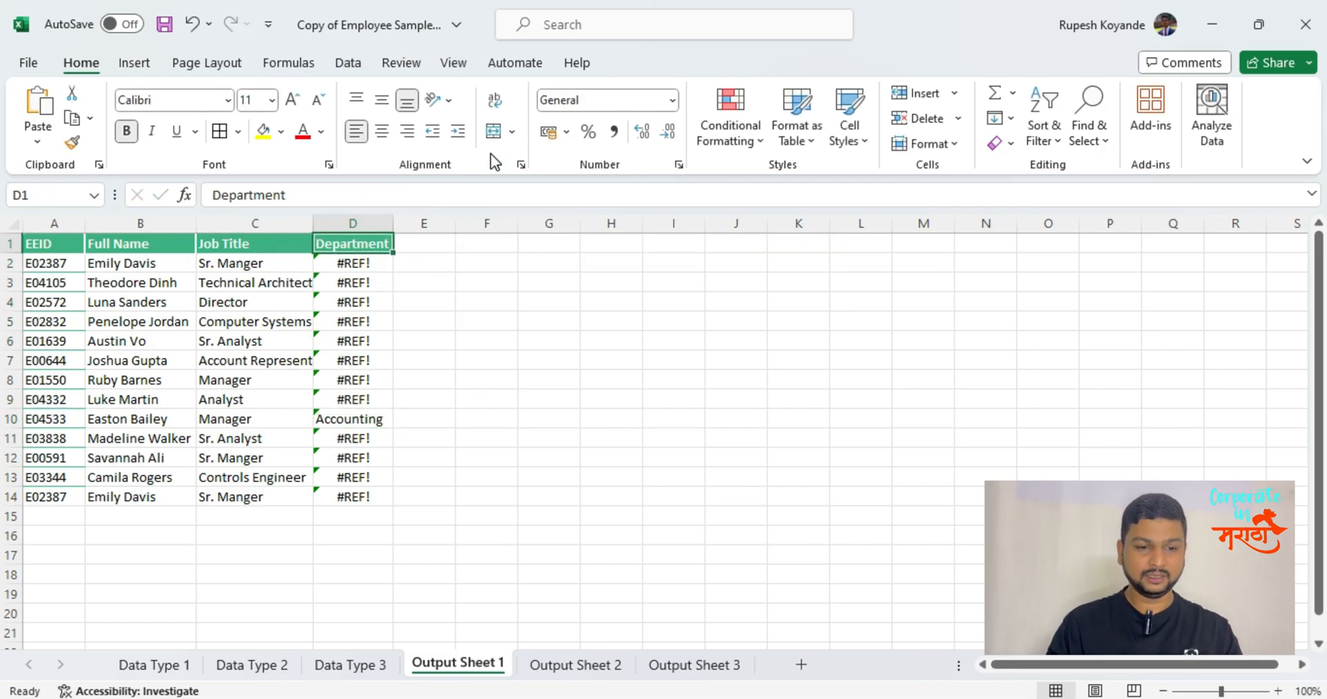
key(Down)
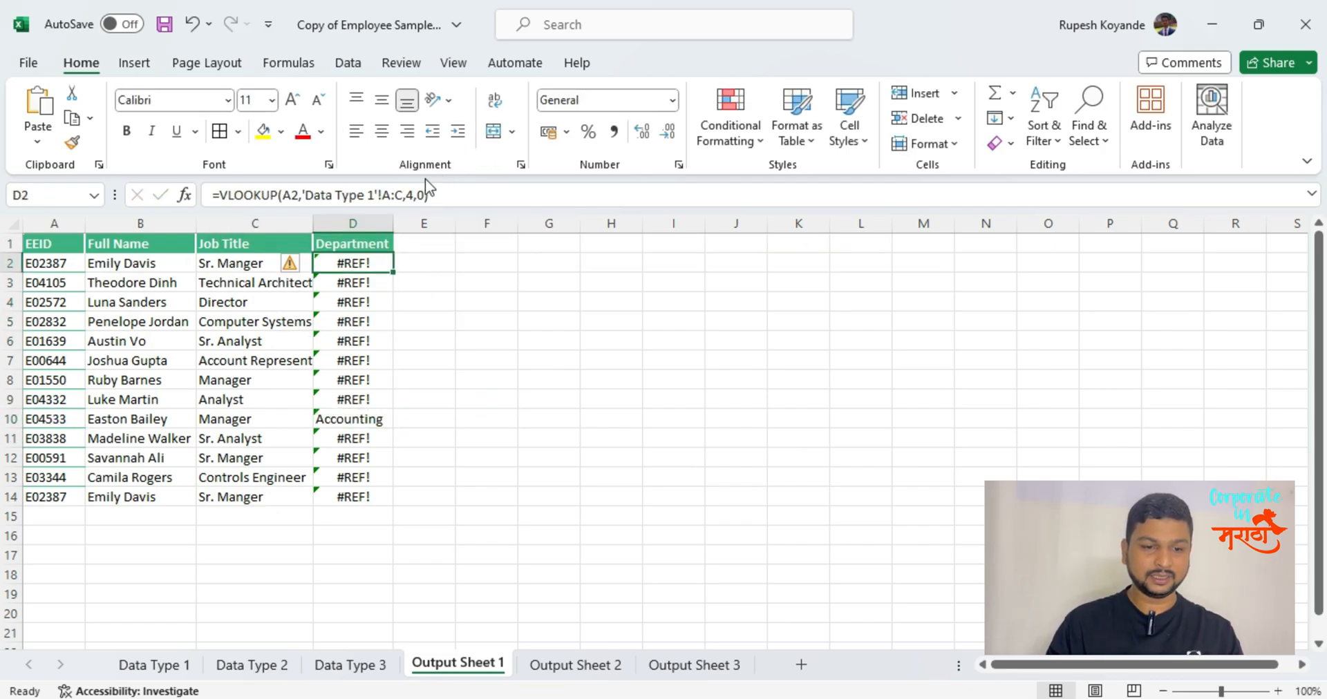
click(406, 196)
key(BackSpace)
text(D)
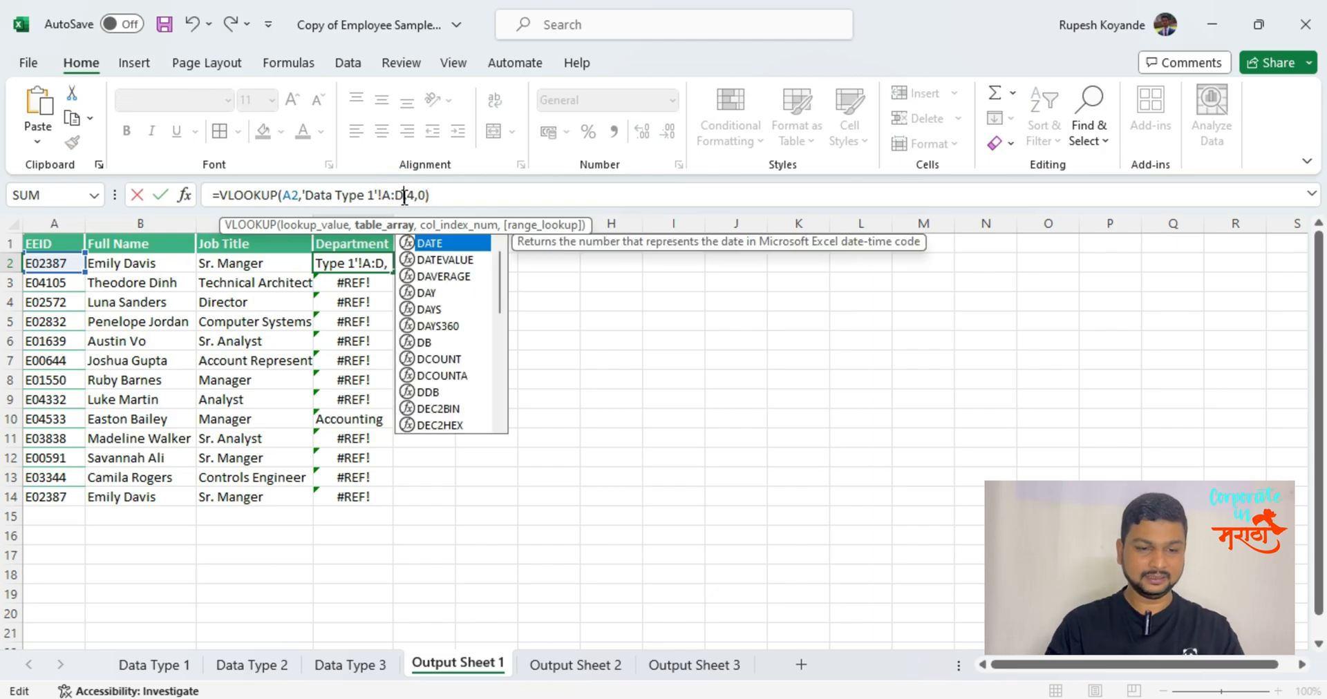
key(Return)
Fill the corrected Department VLOOKUP from D2 down through D14.
key(Up)
key(shift+Down)
key(shift+Down)
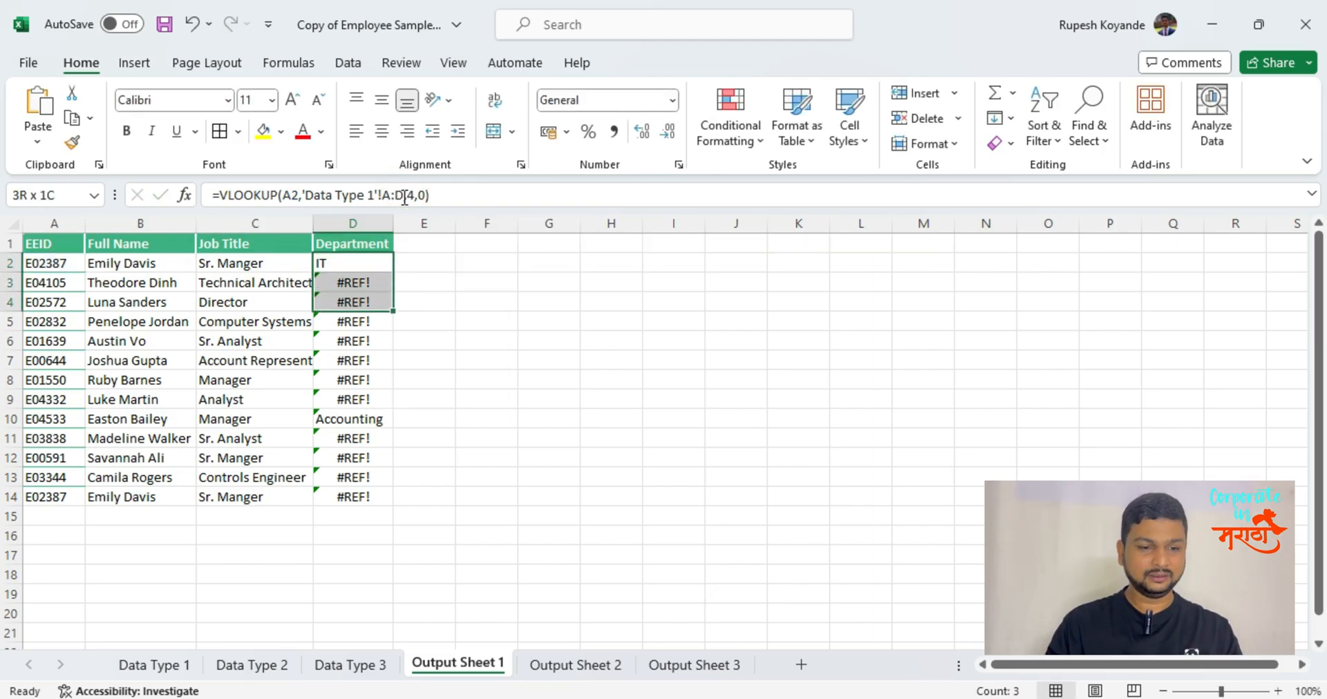
key(shift+Down)
key(shift+Down)
key(shift+Down)
key(shift+Down)
key(shift+Down)
key(shift+Down)
key(shift+Down)
key(shift+Down)
key(shift+Down)
key(shift+Down)
key(ctrl+d)
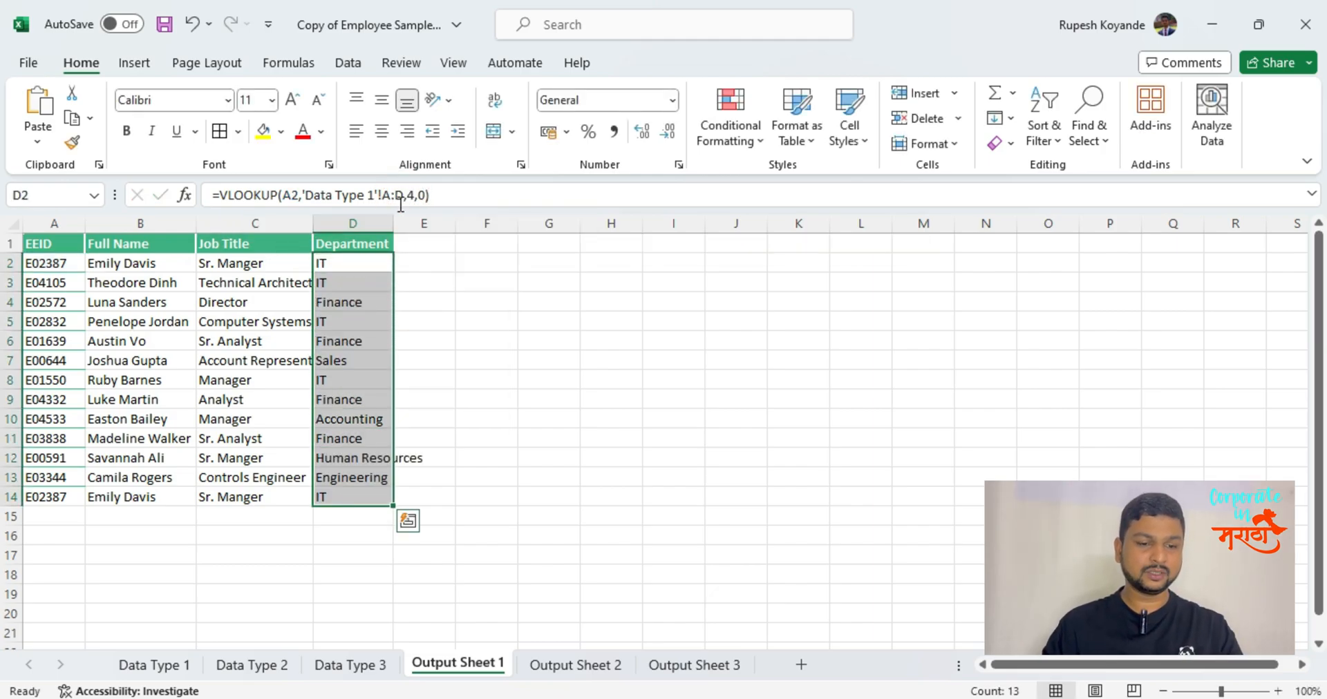
Compare the table array in the D2 formula with the column span on the Data Type 1 sheet, leaving the formula unedited.
click(159, 667)
click(714, 264)
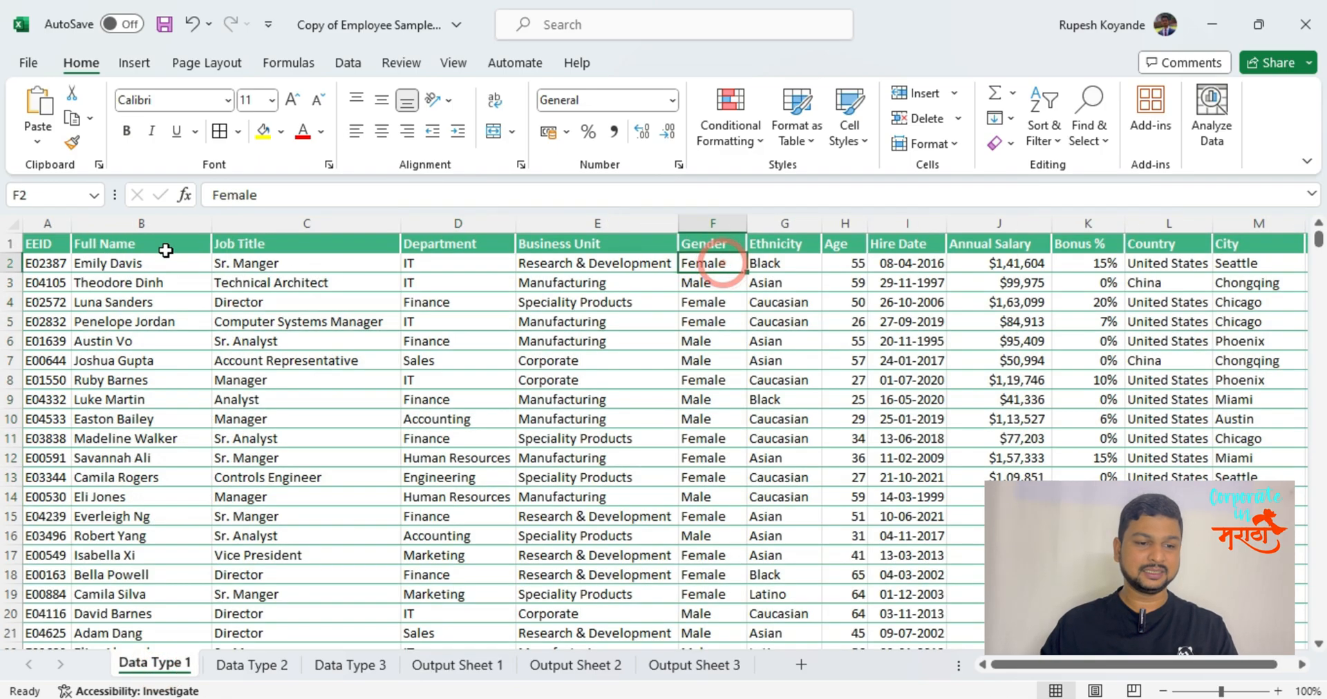
click(730, 211)
drag(42, 224, 778, 237)
click(458, 665)
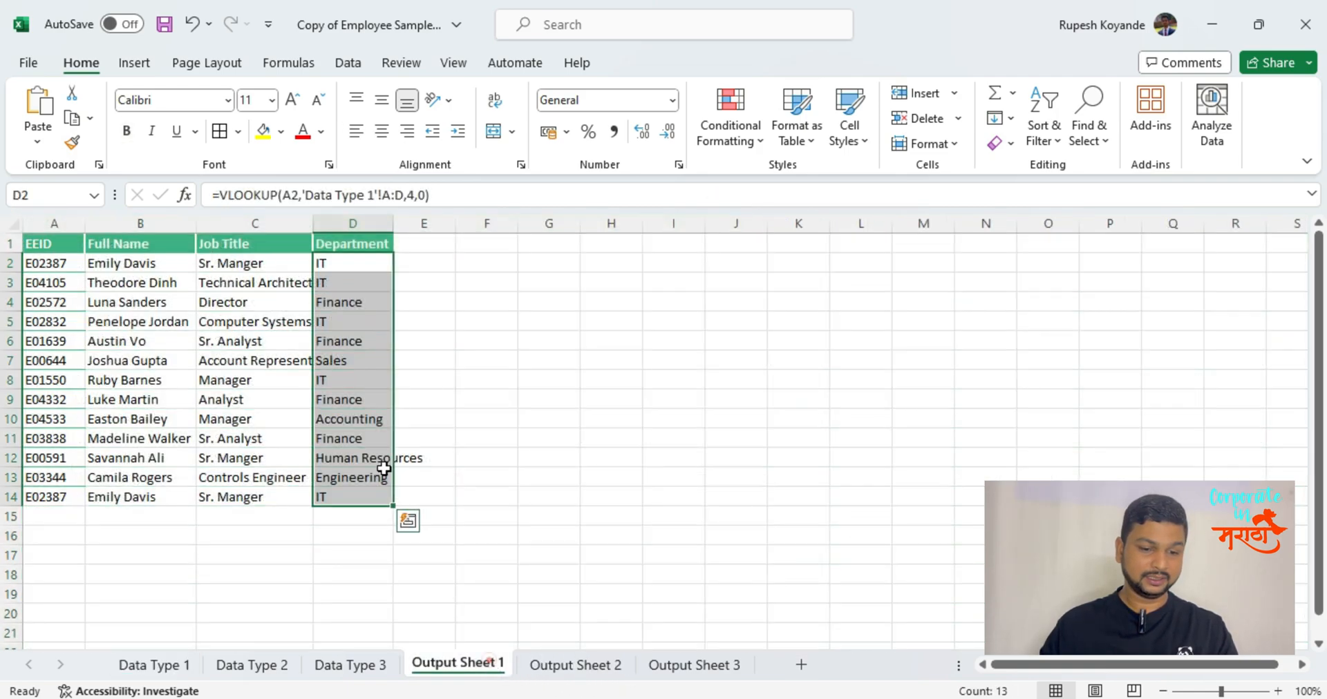
click(358, 268)
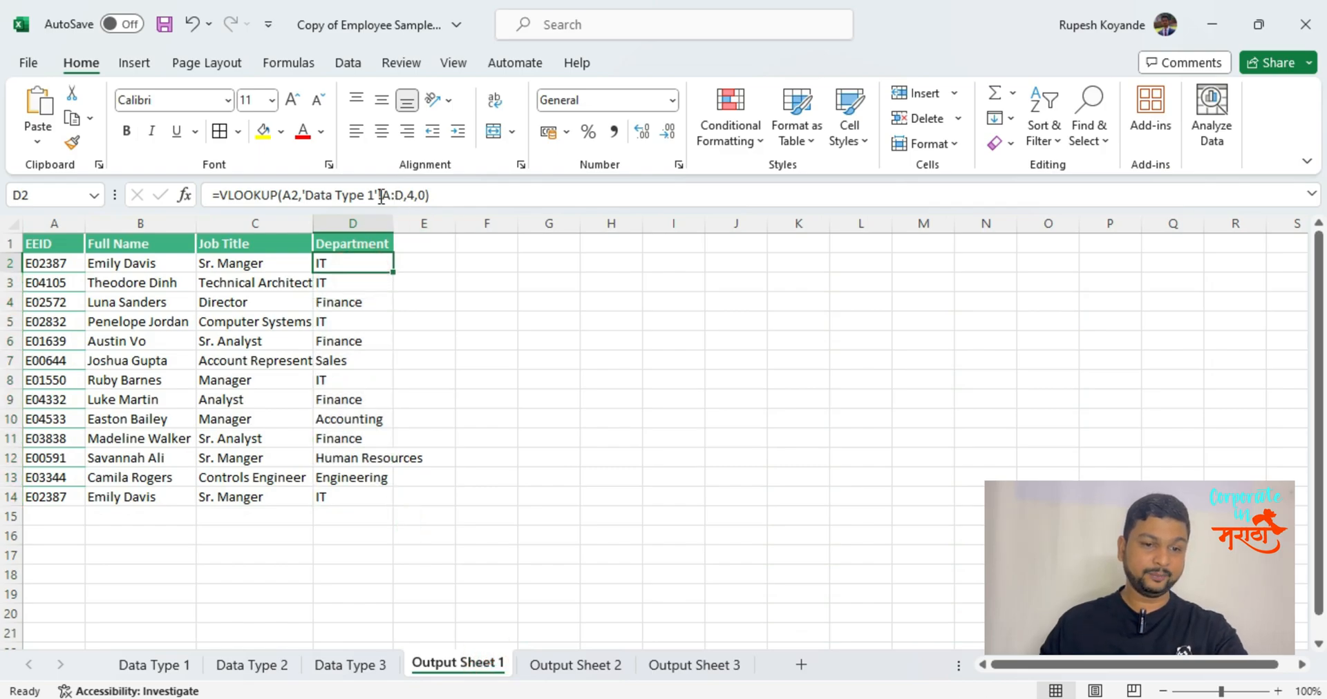
click(390, 196)
double_click(394, 196)
click(394, 196)
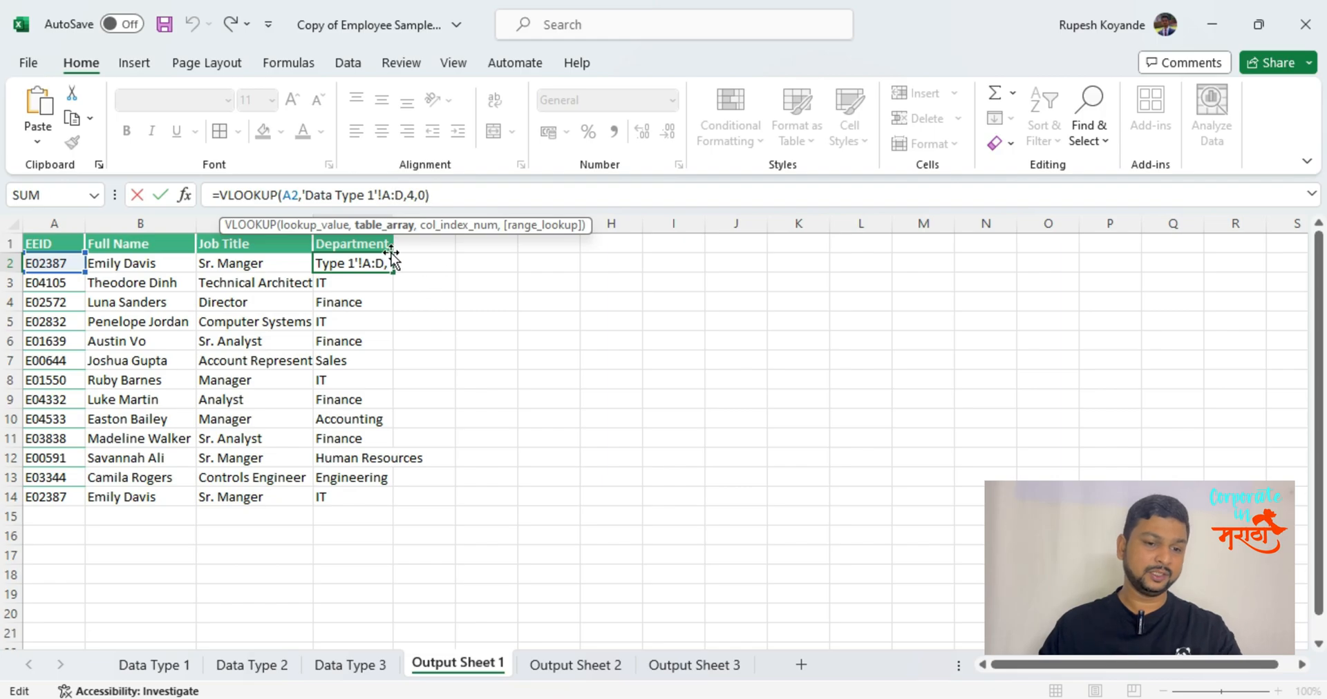
key(Escape)
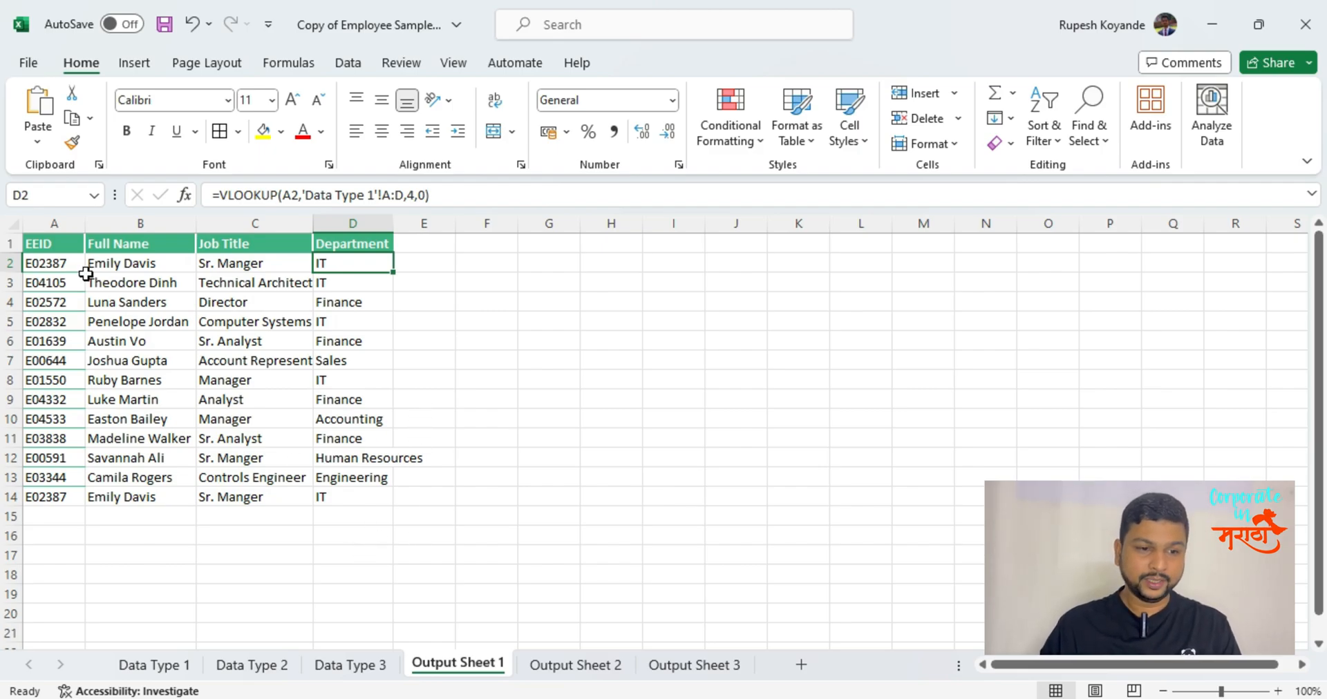
Clear the VLOOKUP results under Full Name, Job Title and Department on Output Sheet 1, keeping the headers and EEIDs.
drag(134, 265, 365, 524)
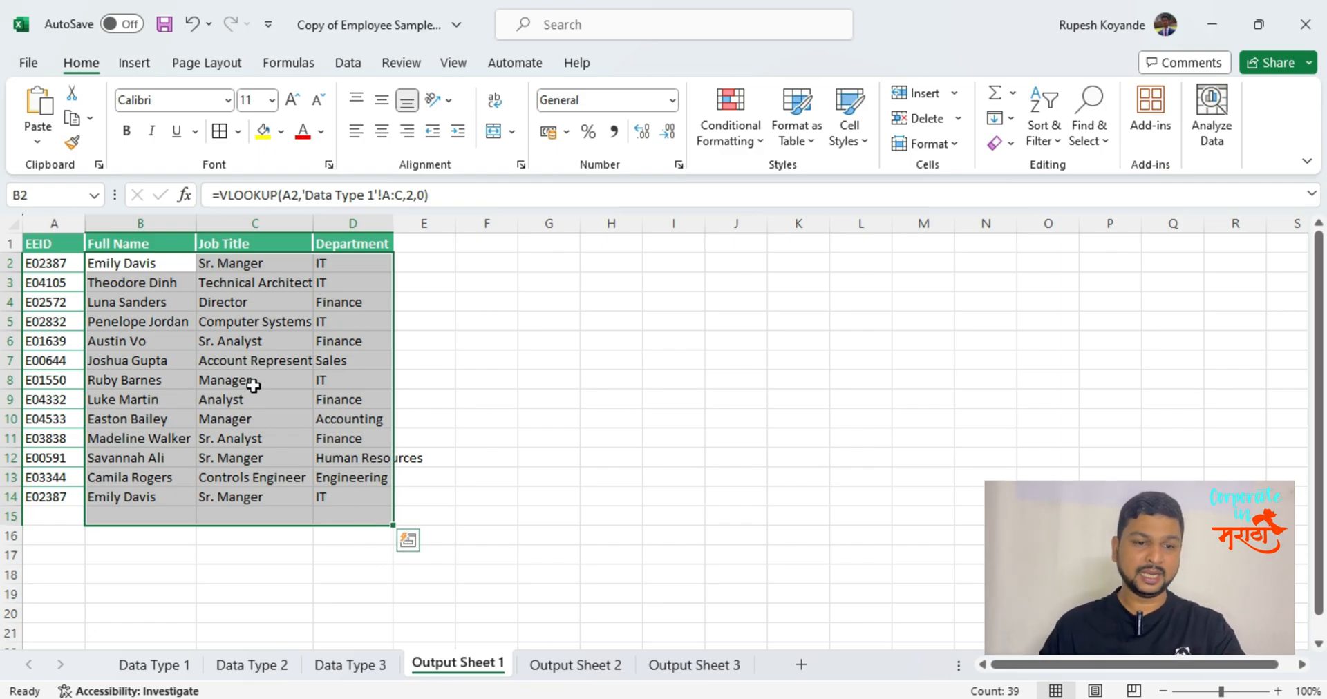
drag(197, 262, 445, 523)
key(Delete)
key(Up)
key(Down)
text(=vl)
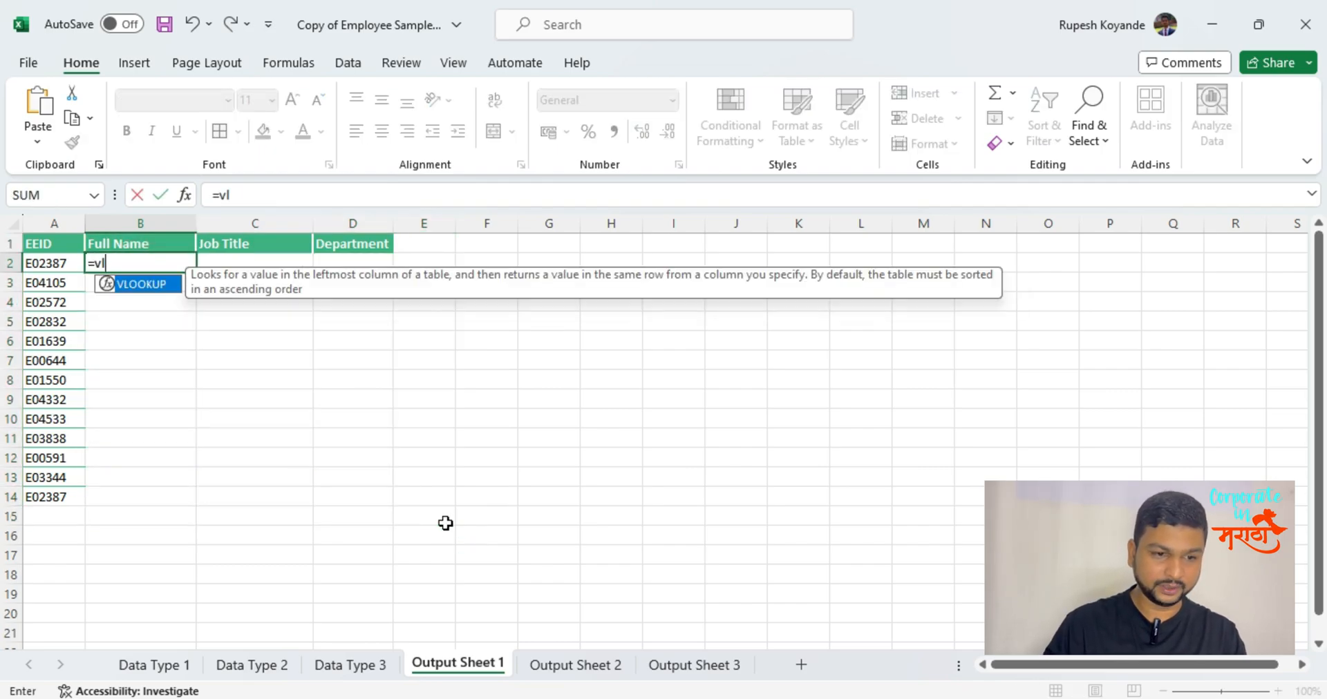
key(Tab)
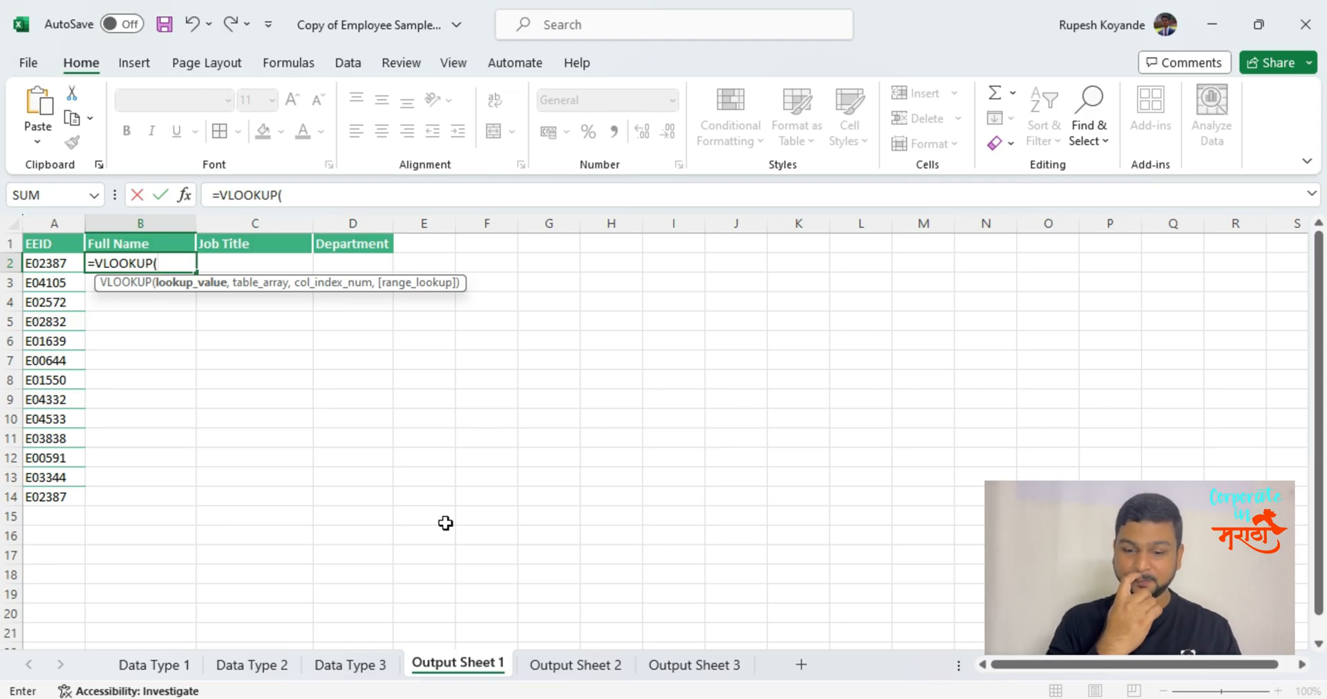
key(Escape)
Start an XLOOKUP formula in B2 with the EEID in A2 as the lookup value.
text(=)
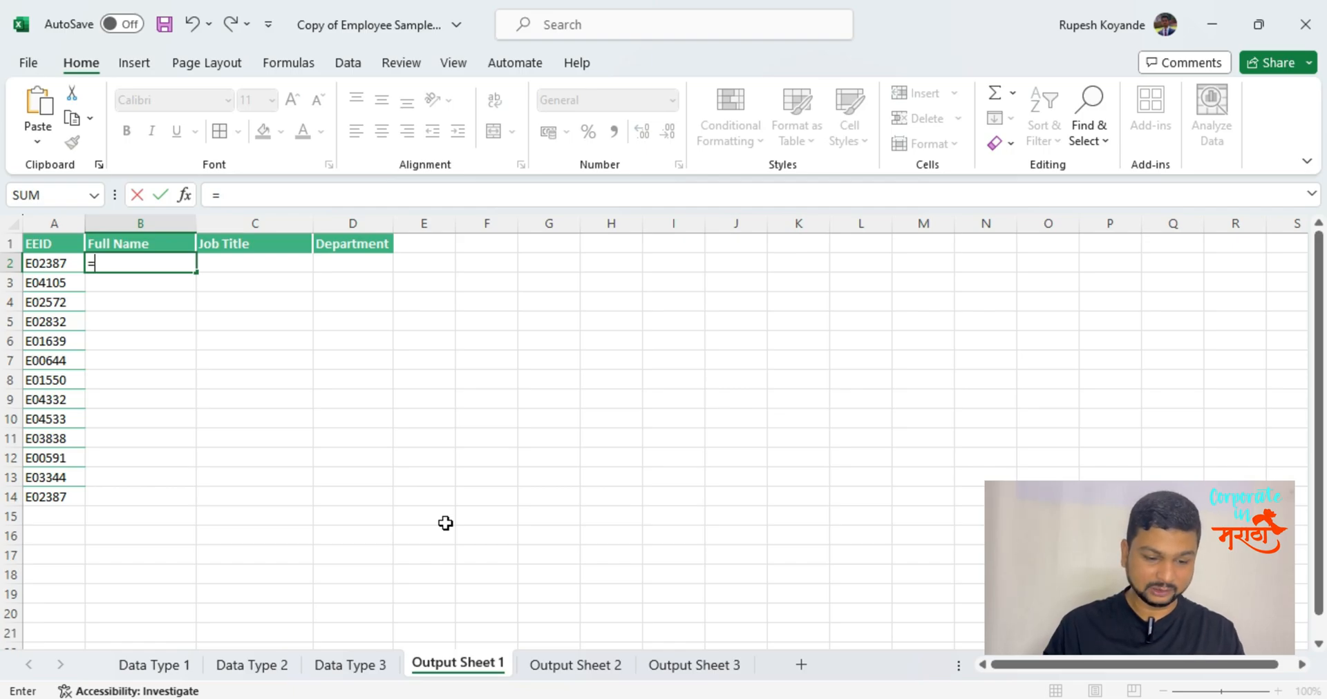
text(xl)
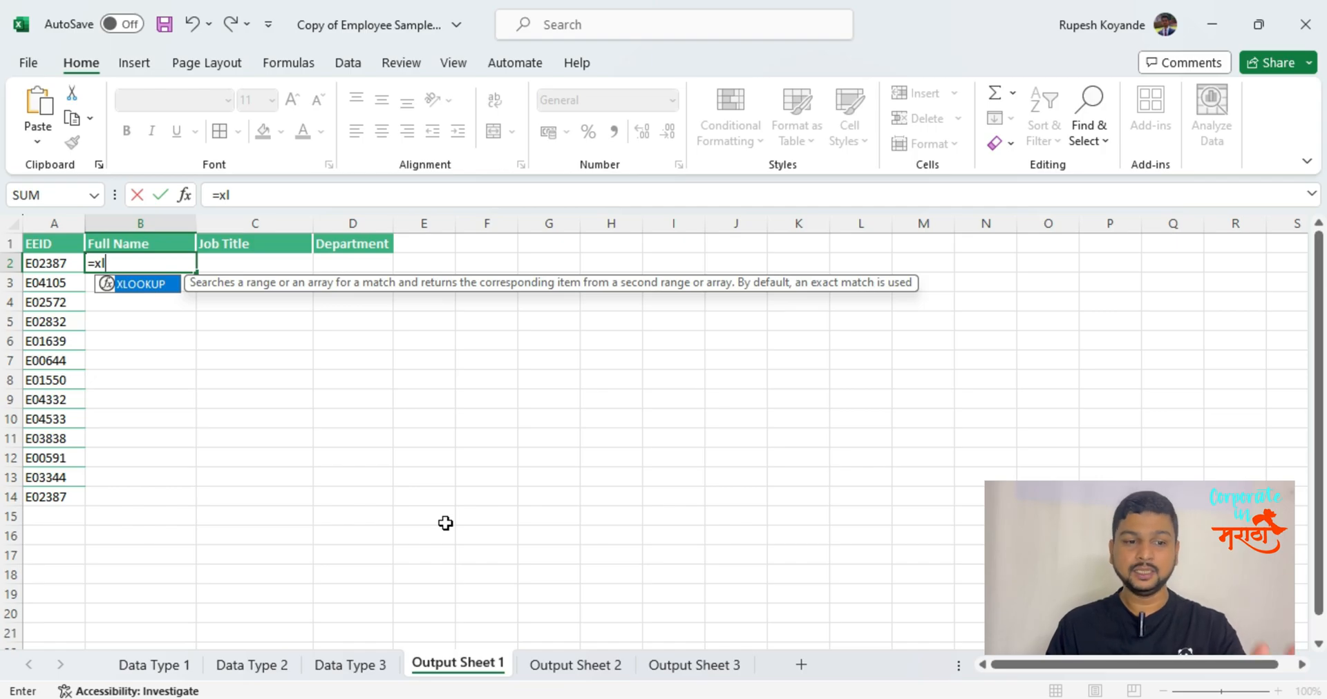
key(Tab)
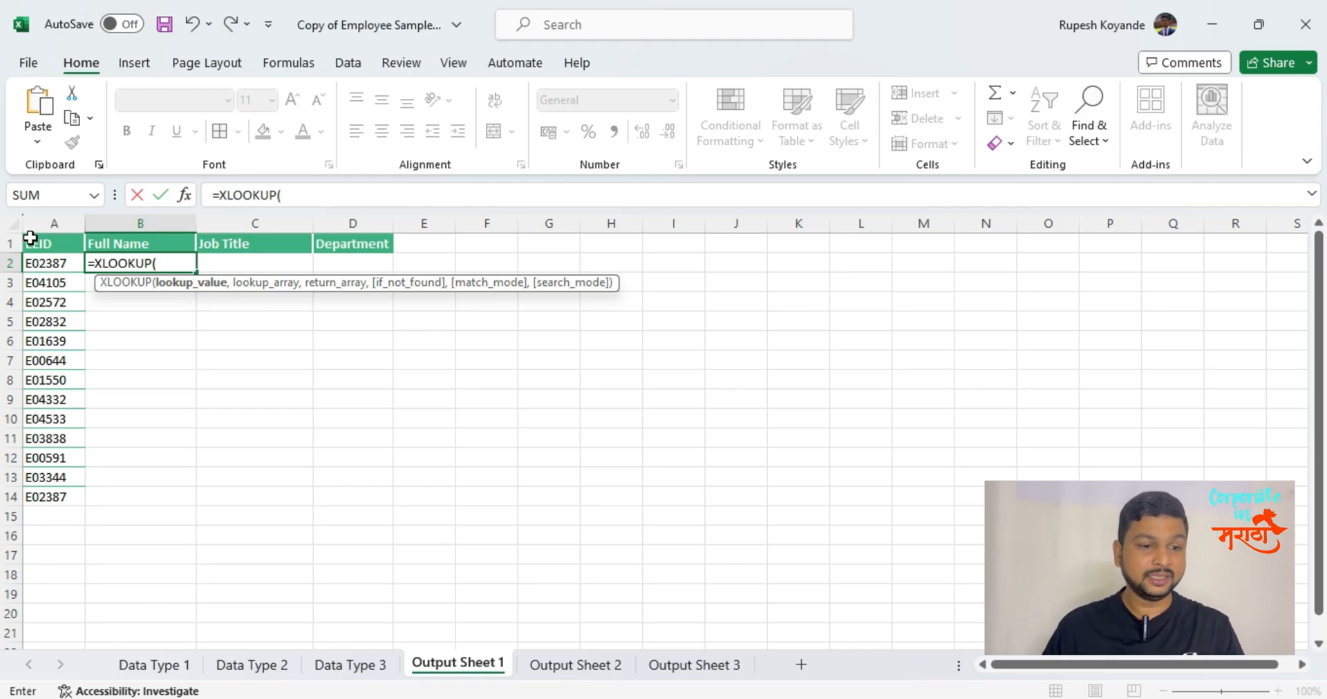
click(71, 266)
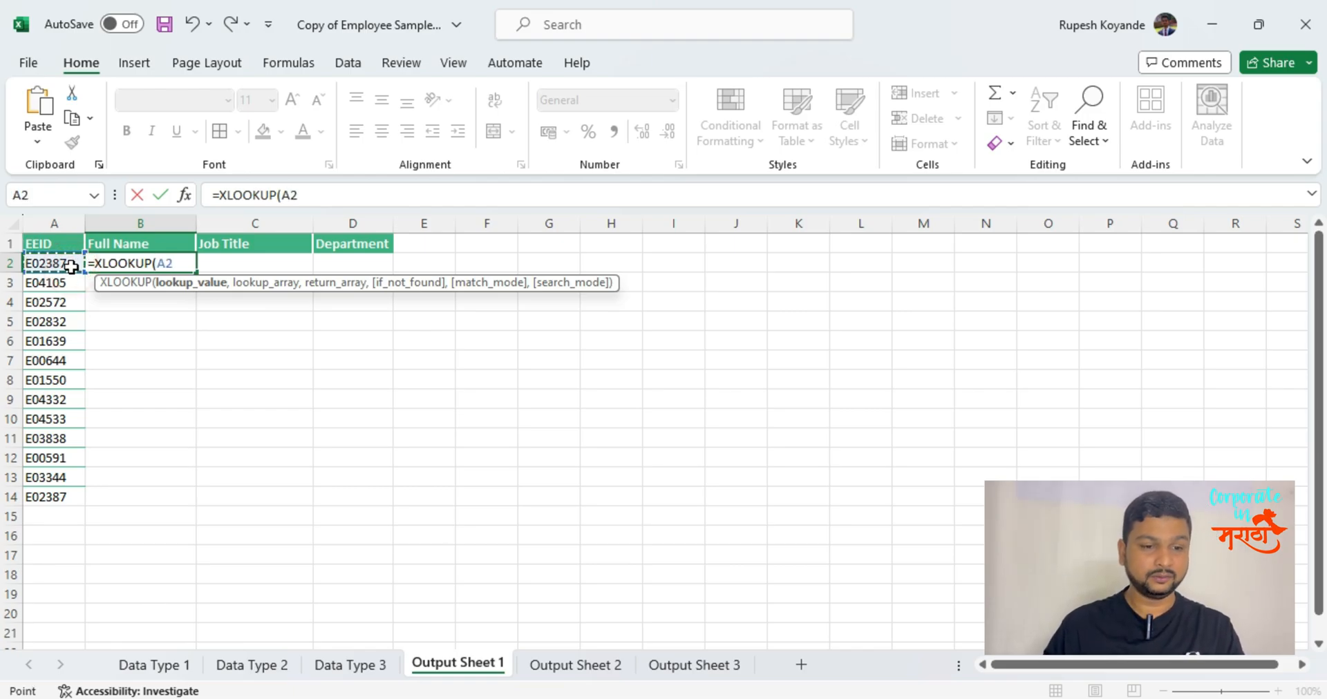
text(,)
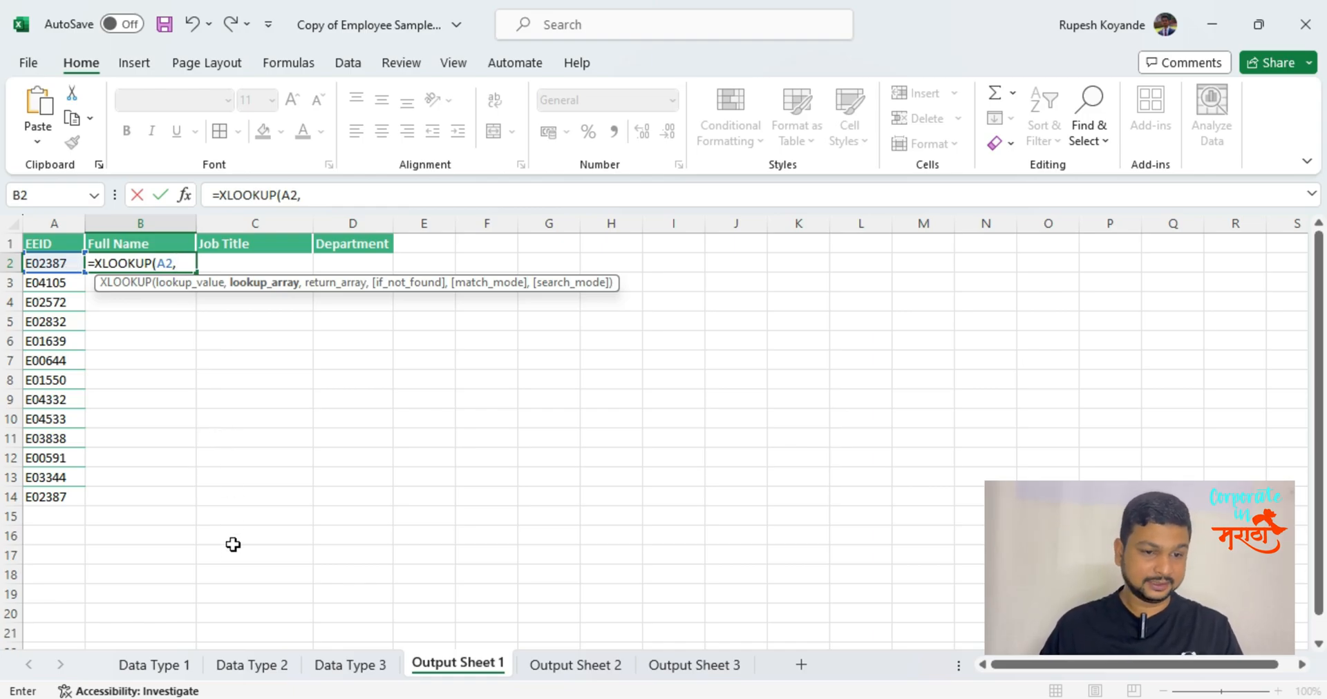
Set the XLOOKUP lookup array to column A and the return array to column B of the Data Type 1 sheet.
click(176, 677)
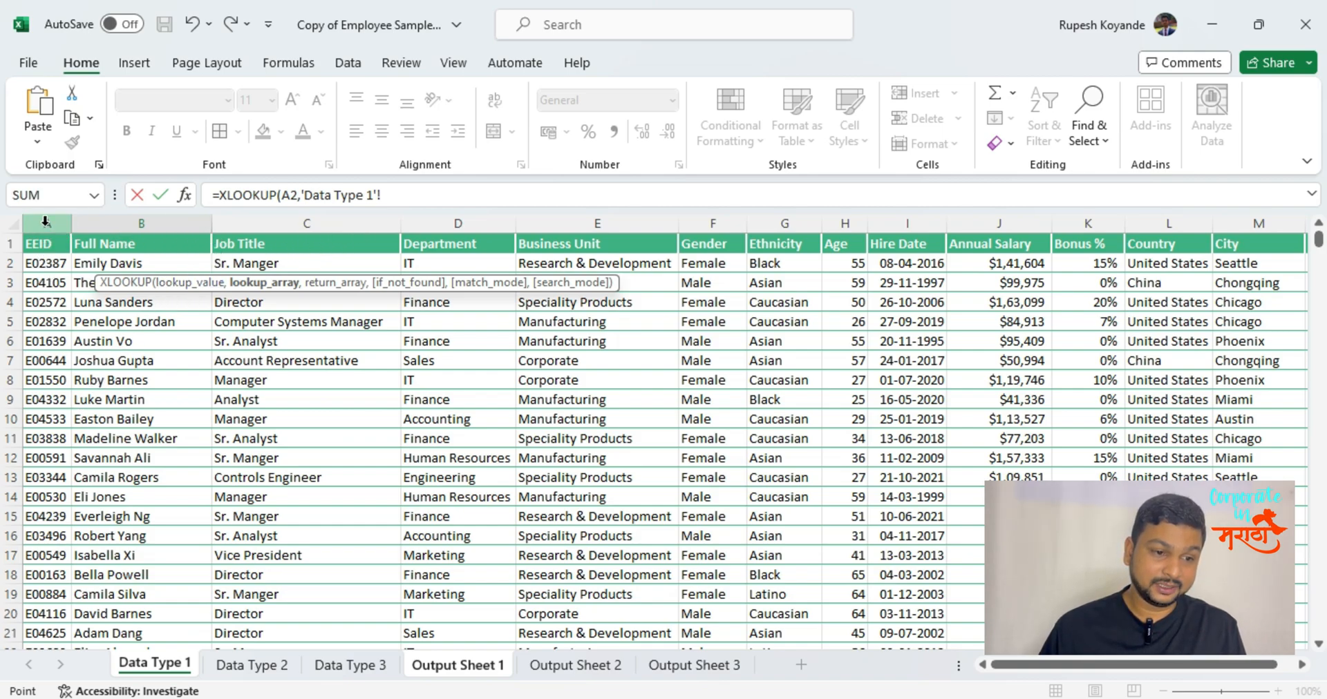
click(45, 221)
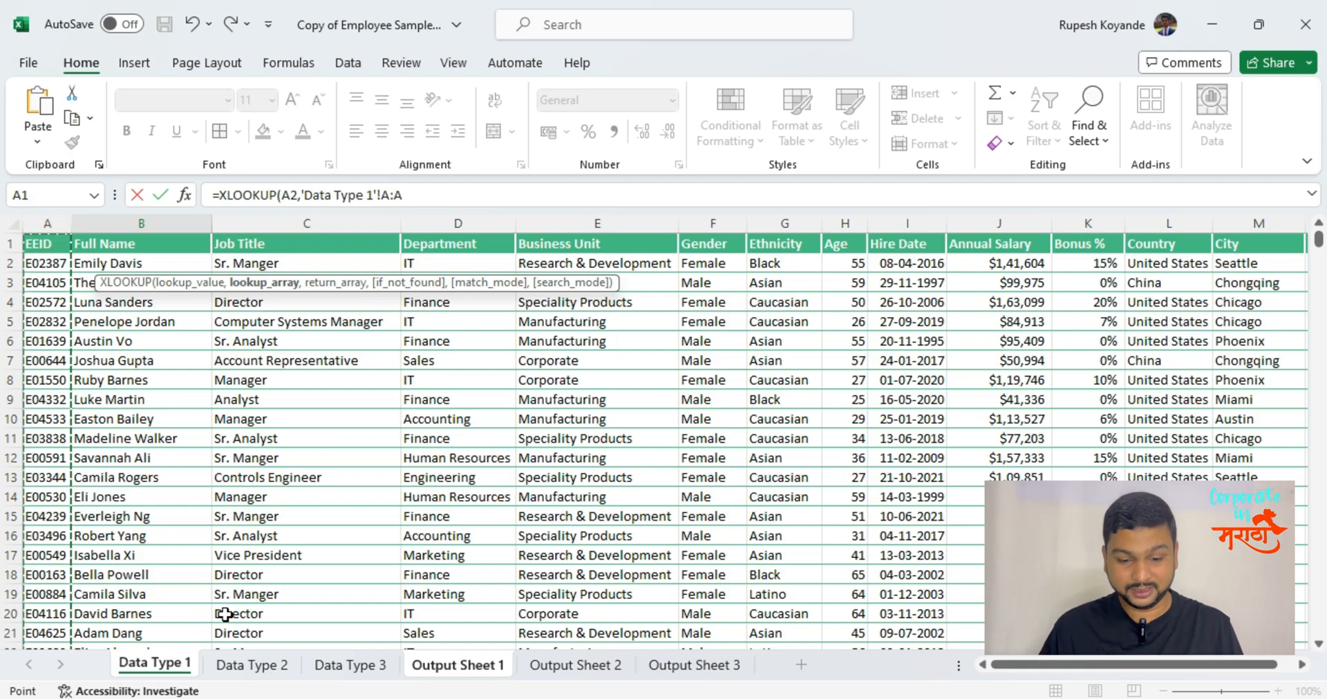
text(,)
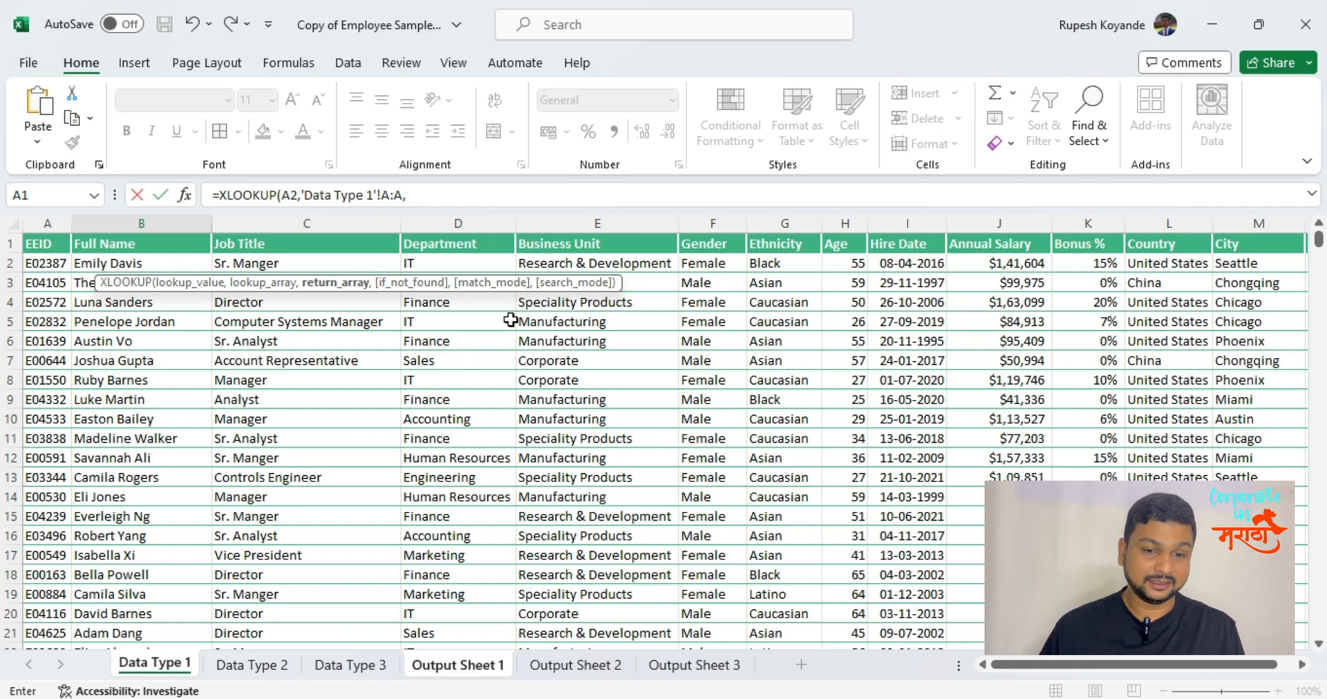
click(161, 225)
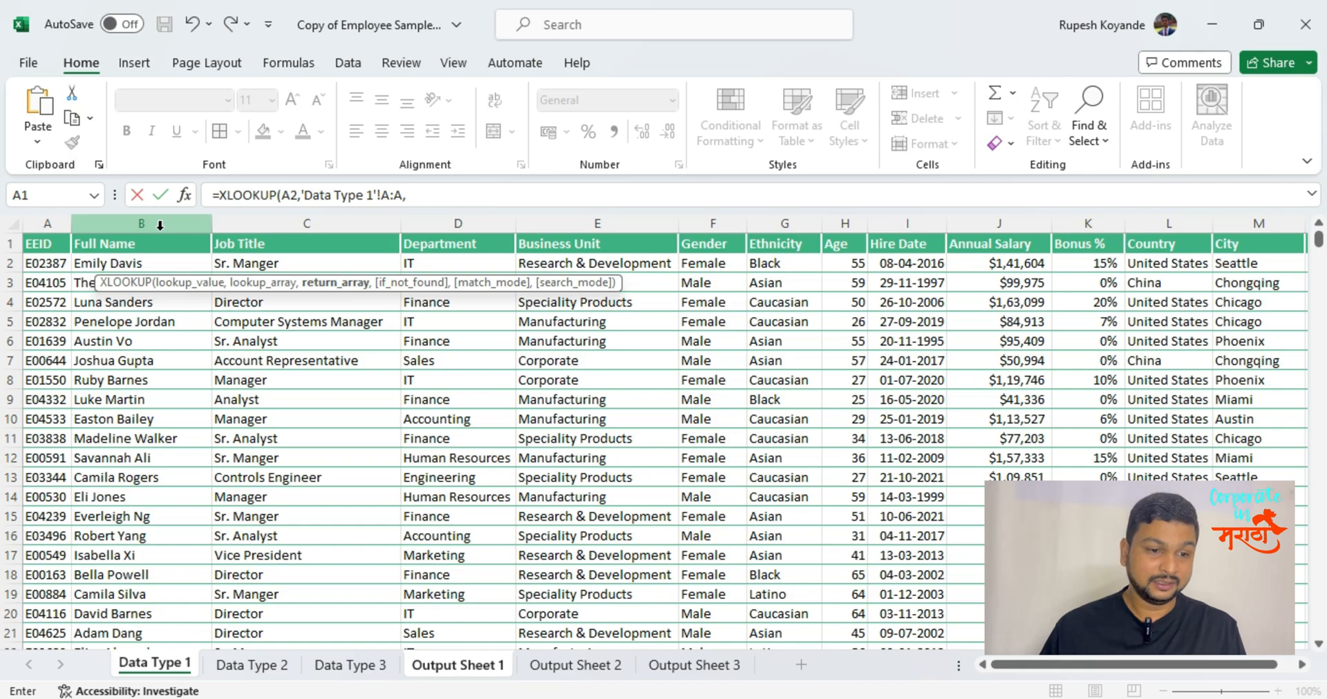
click(160, 226)
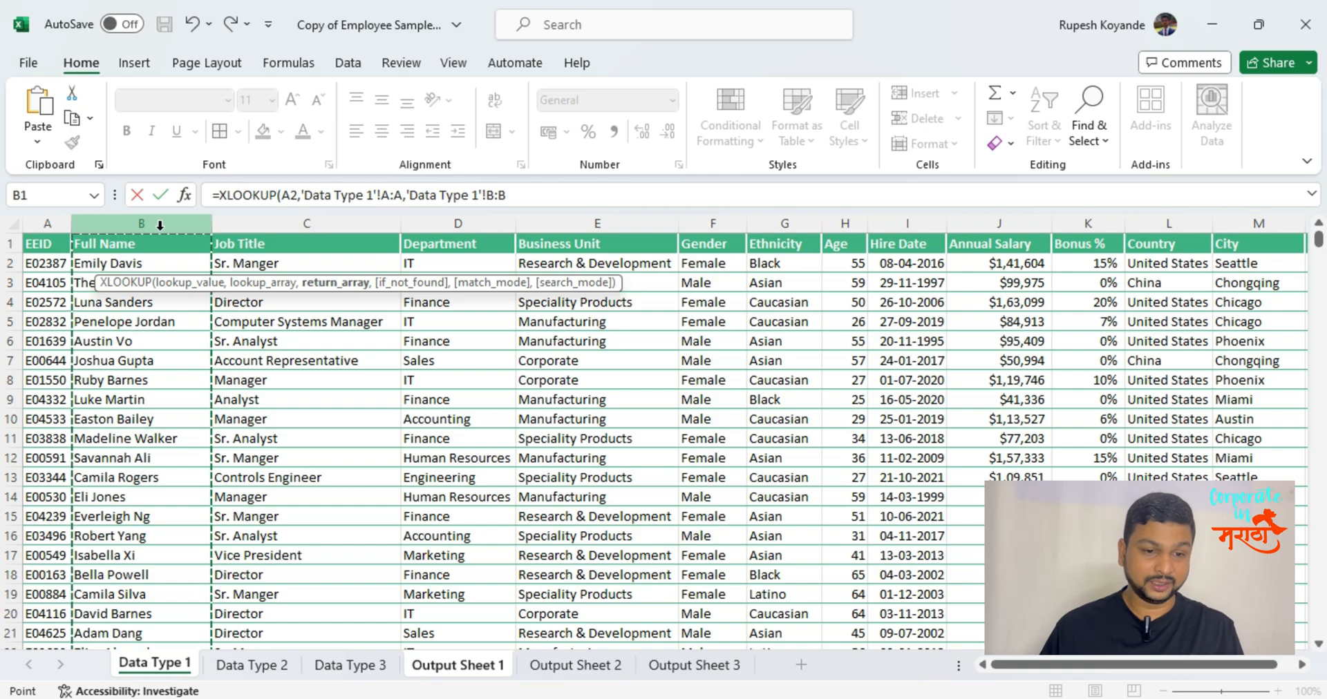
text(,)
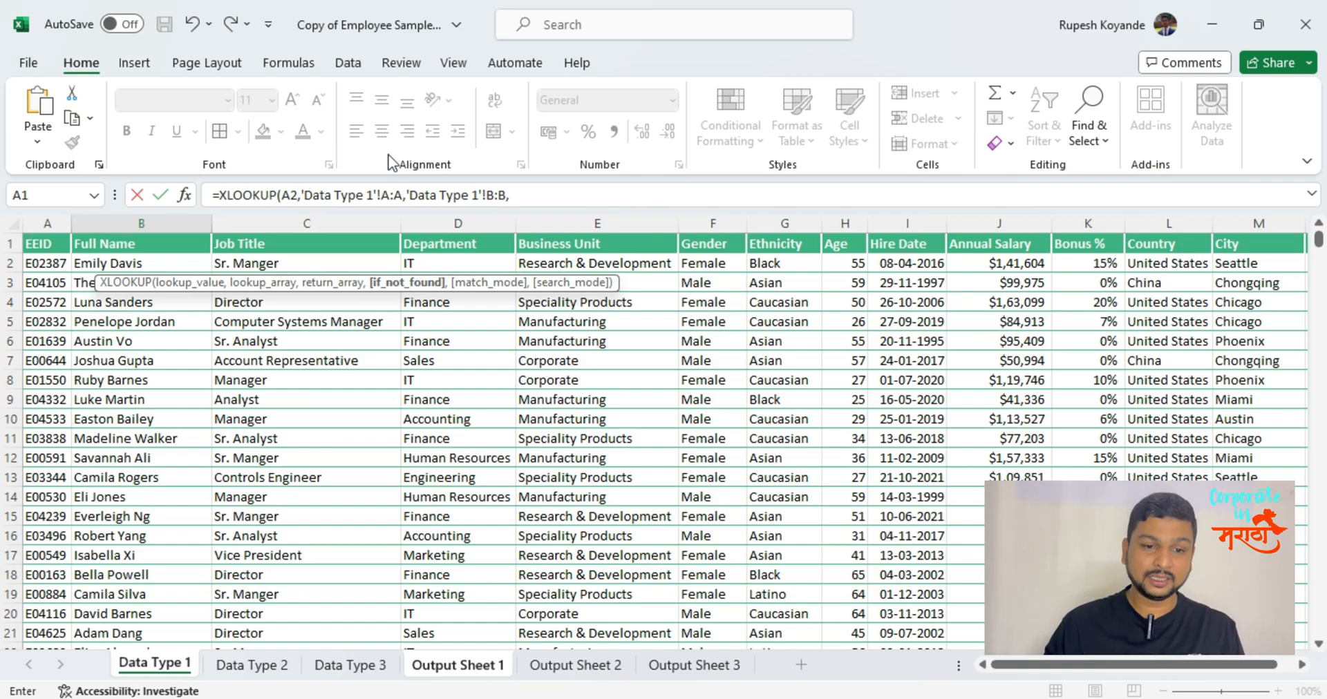
Set the XLOOKUP if_not_found argument to "NOT FOUND".
click(545, 196)
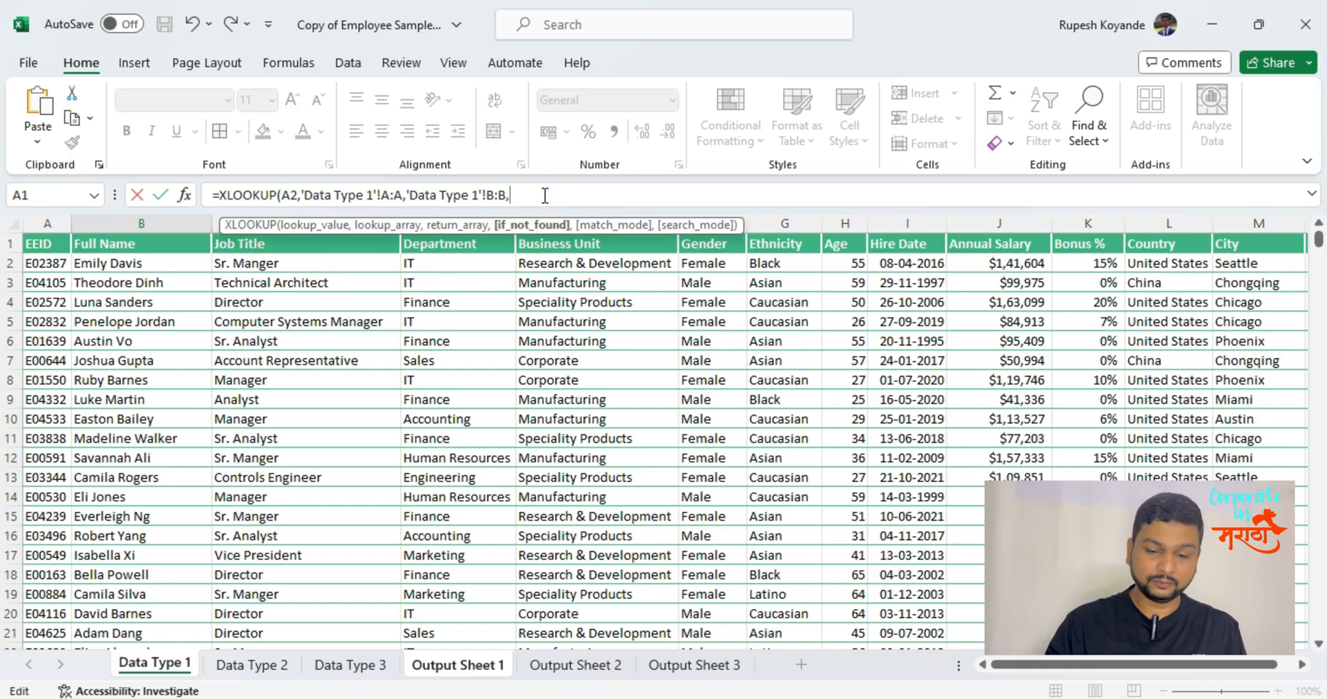
text(")
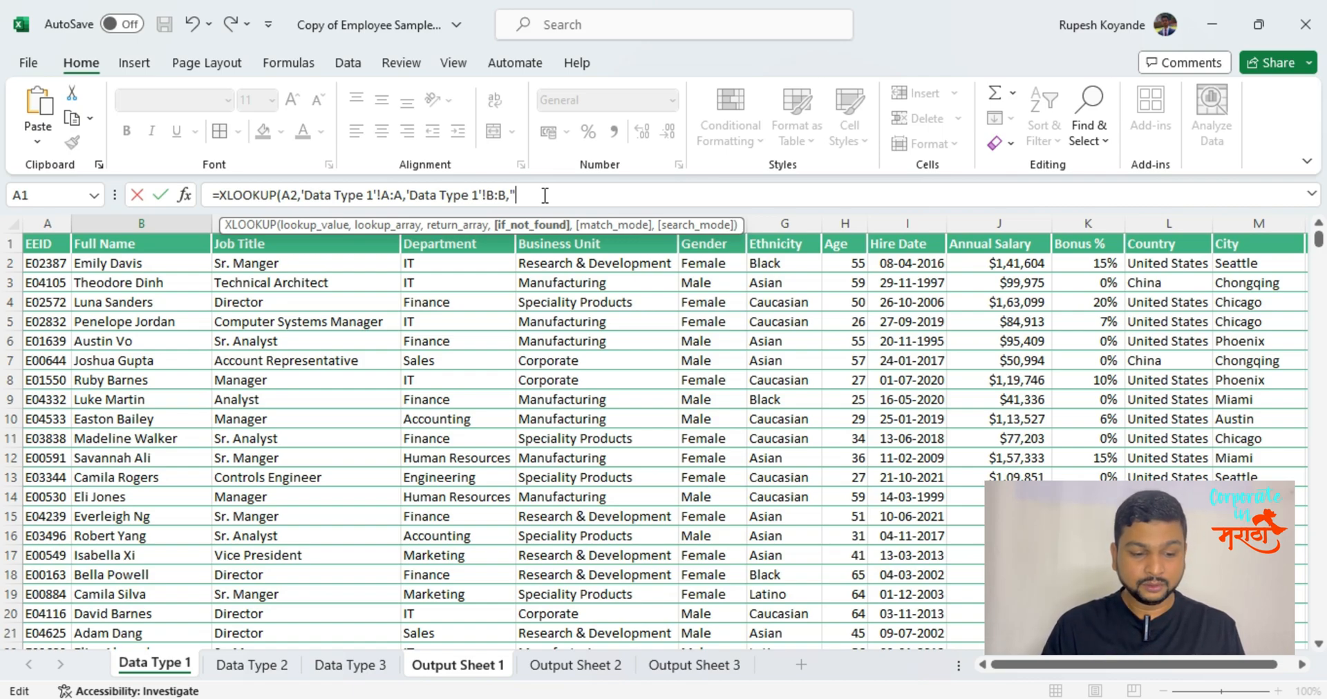
text(NO)
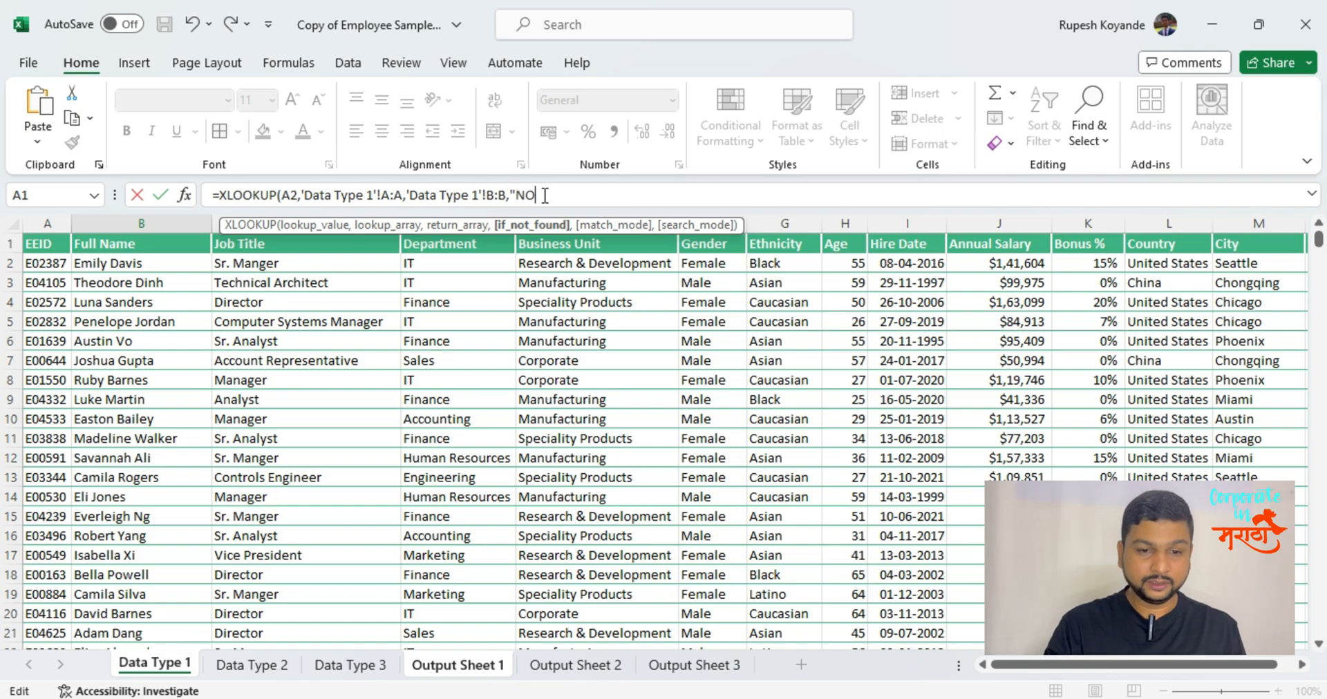
text(T F)
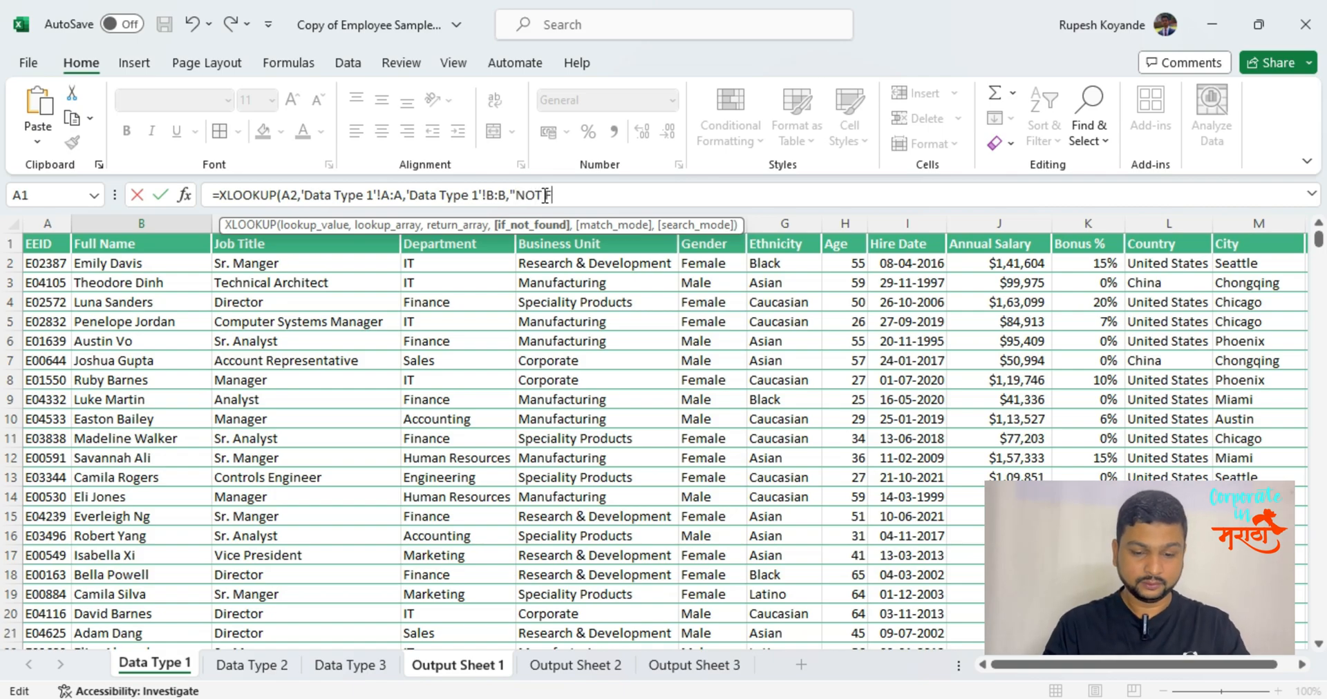
text(OUN)
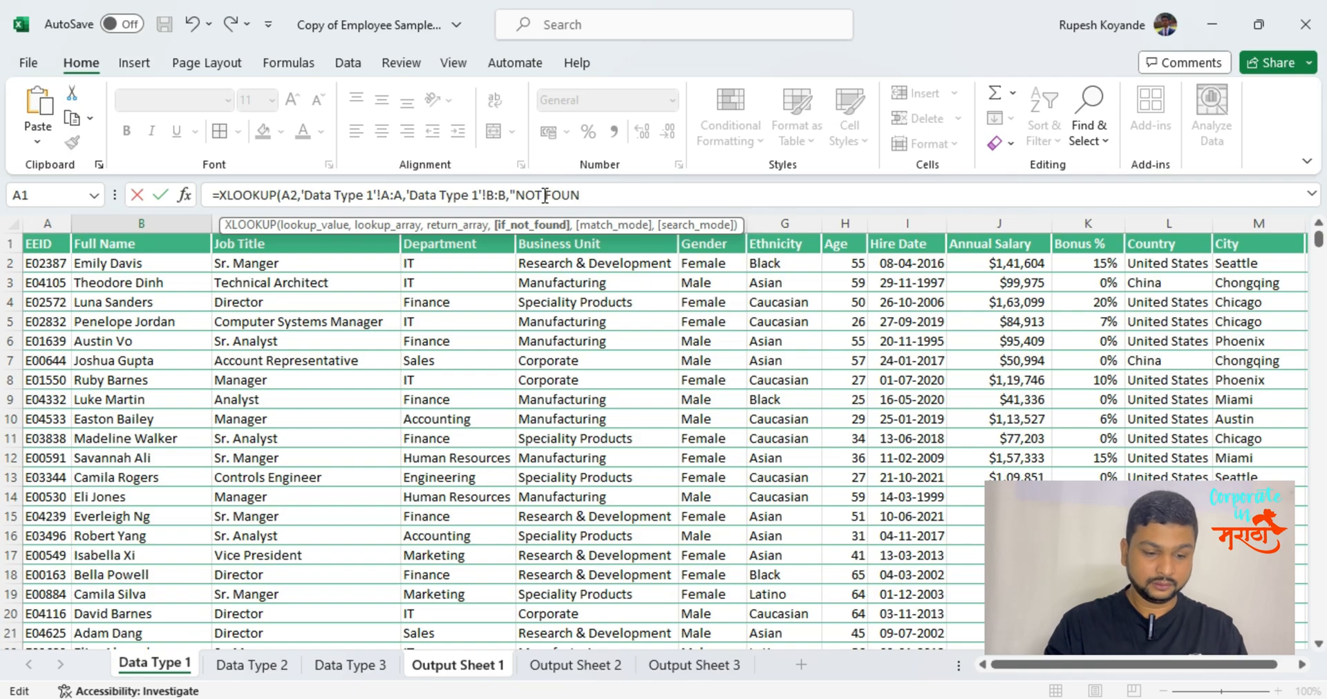
text(D")
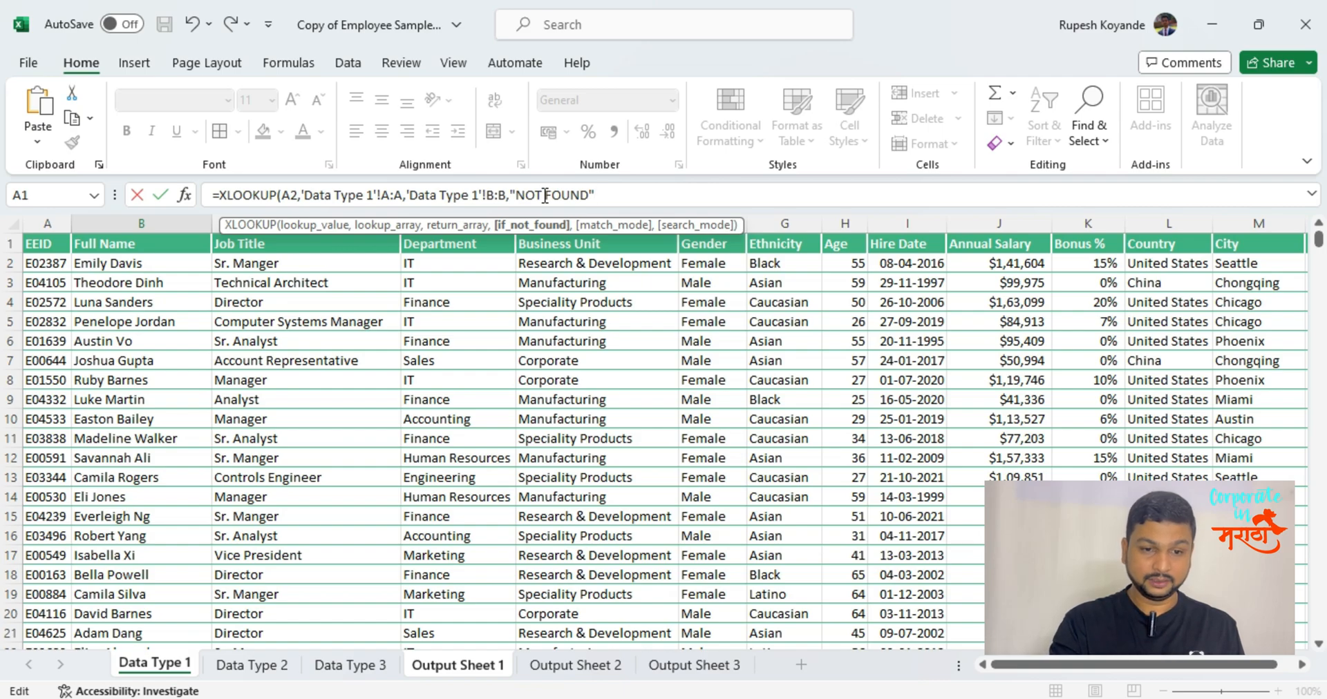
Complete the B2 XLOOKUP with match mode 0 for exact match and search mode 1 for first-to-last.
text(,0)
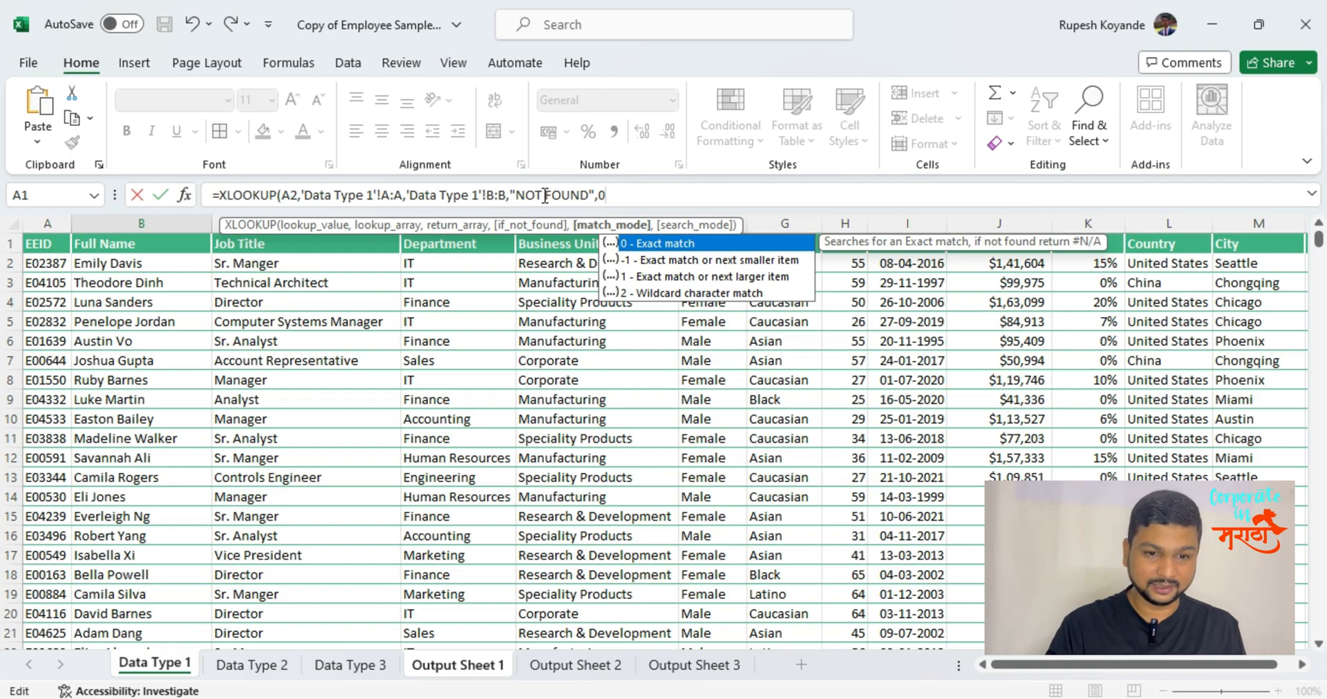
text(,)
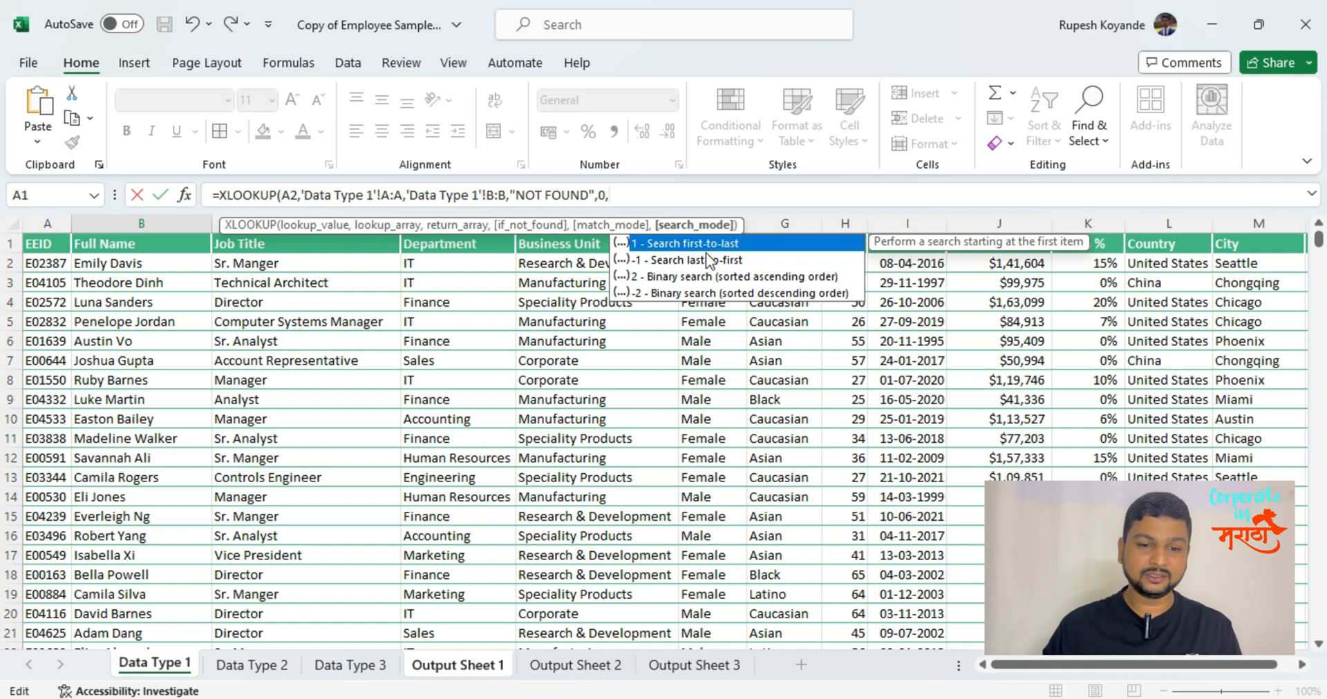
text(1)
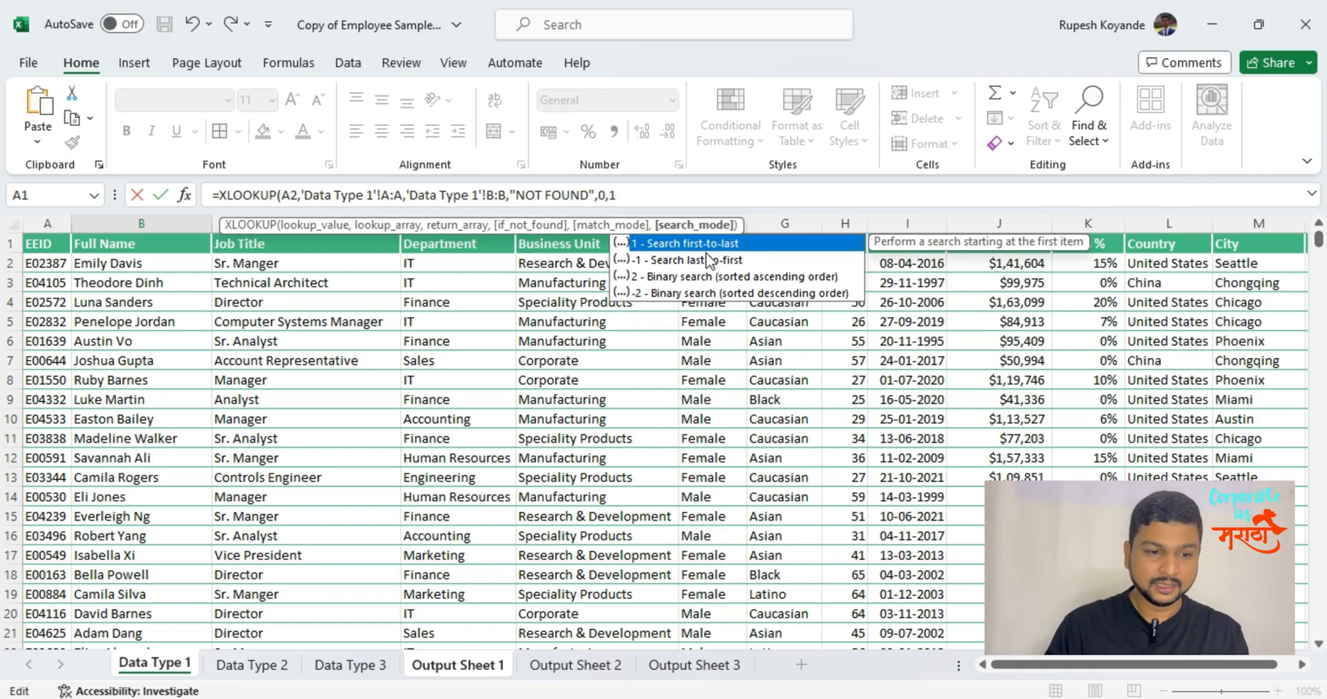
key(Return)
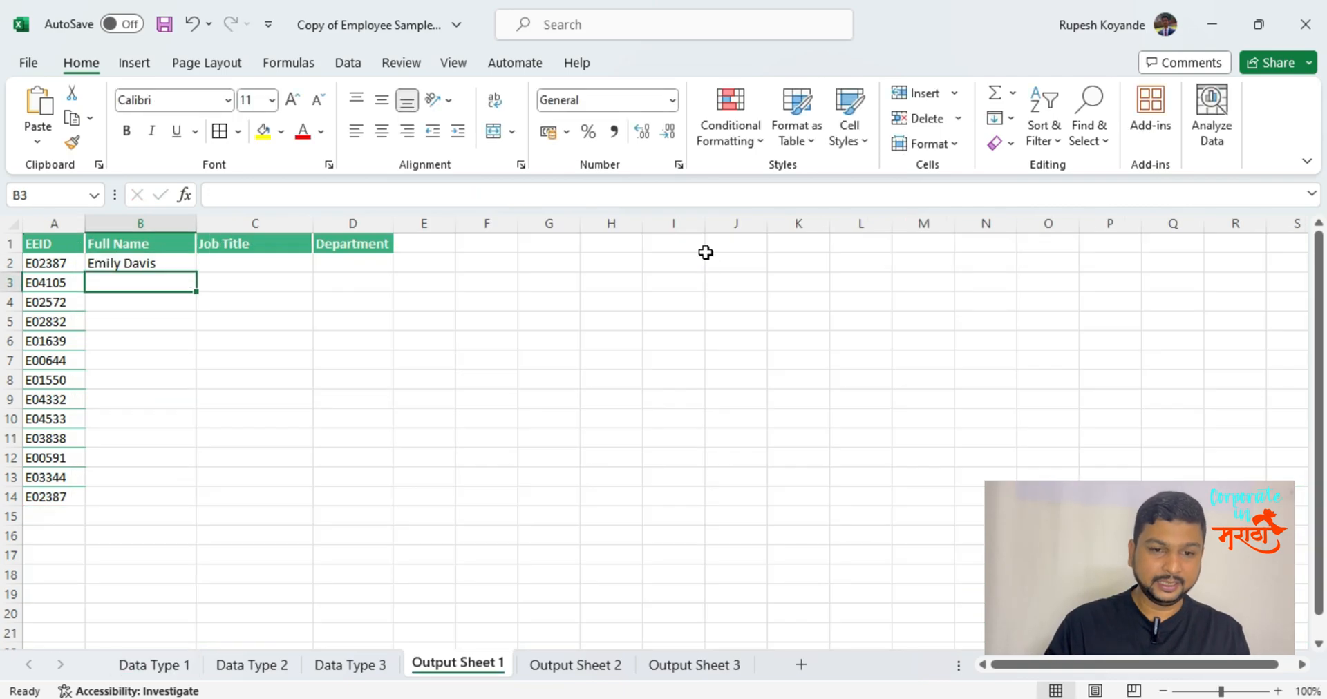
key(Up)
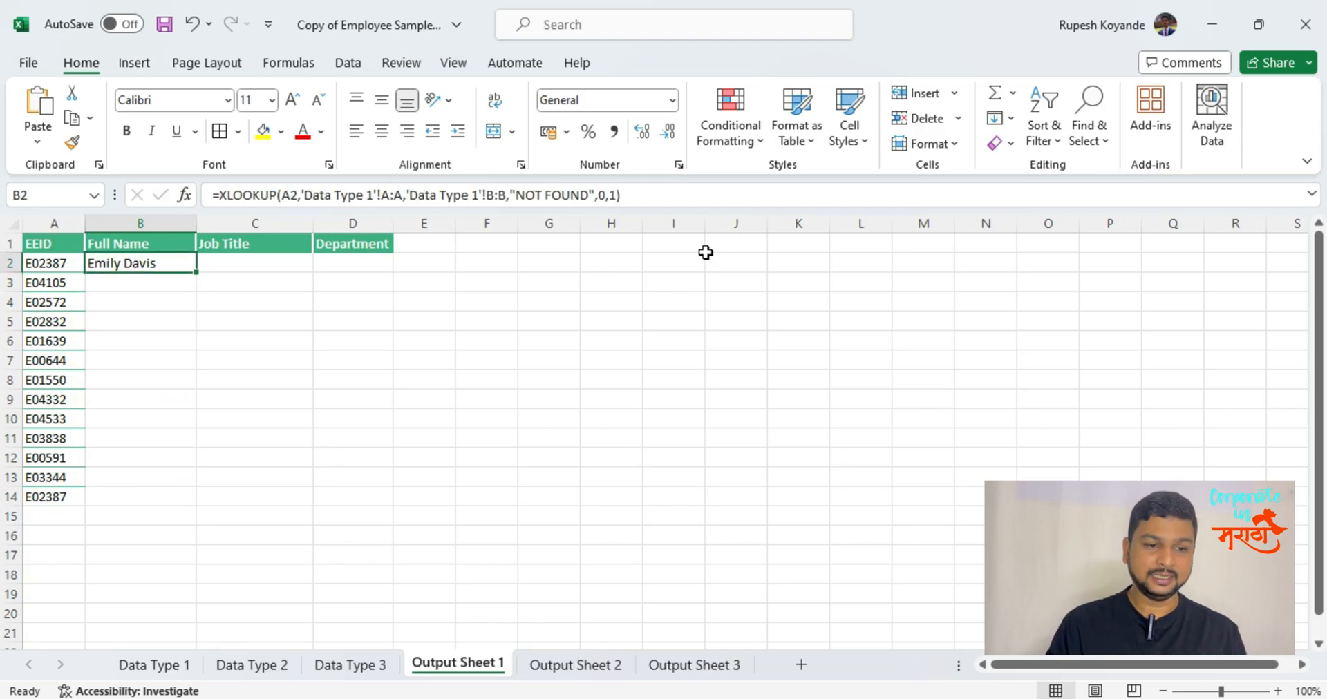
Start an XLOOKUP formula in C2 with the EEID in A2 as the lookup value.
key(Right)
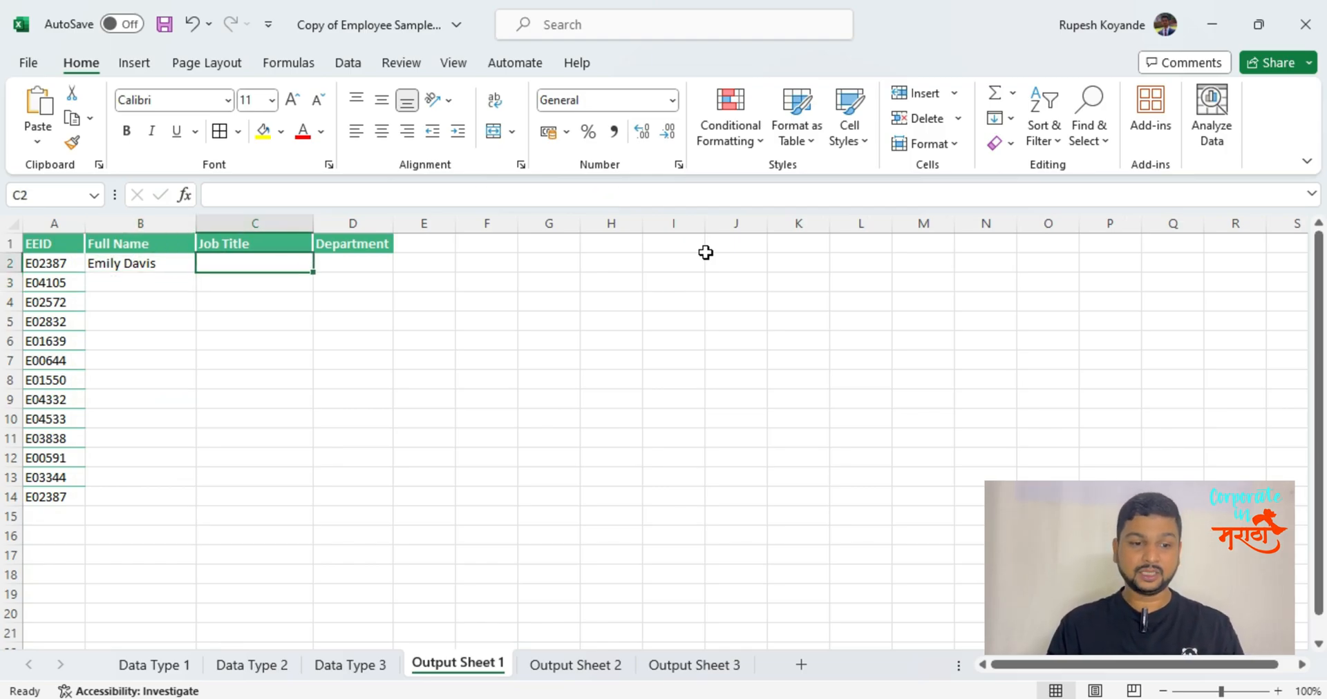
text(=xl)
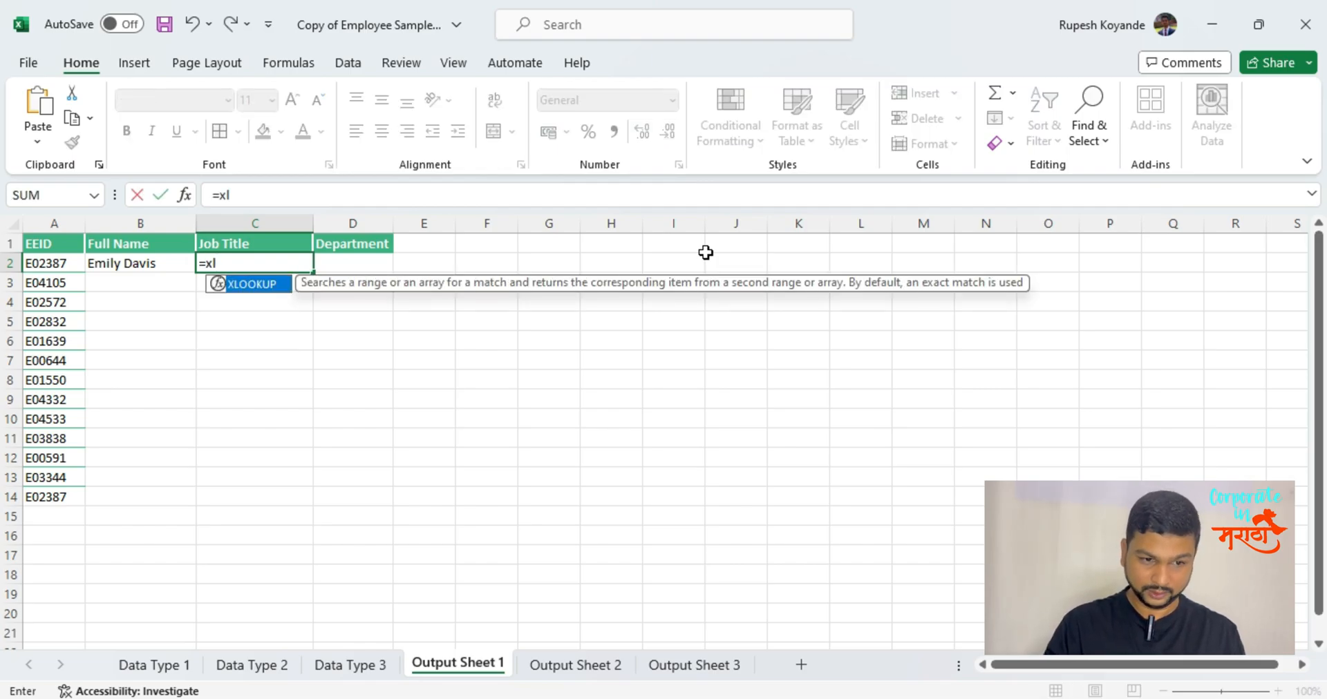
key(Tab)
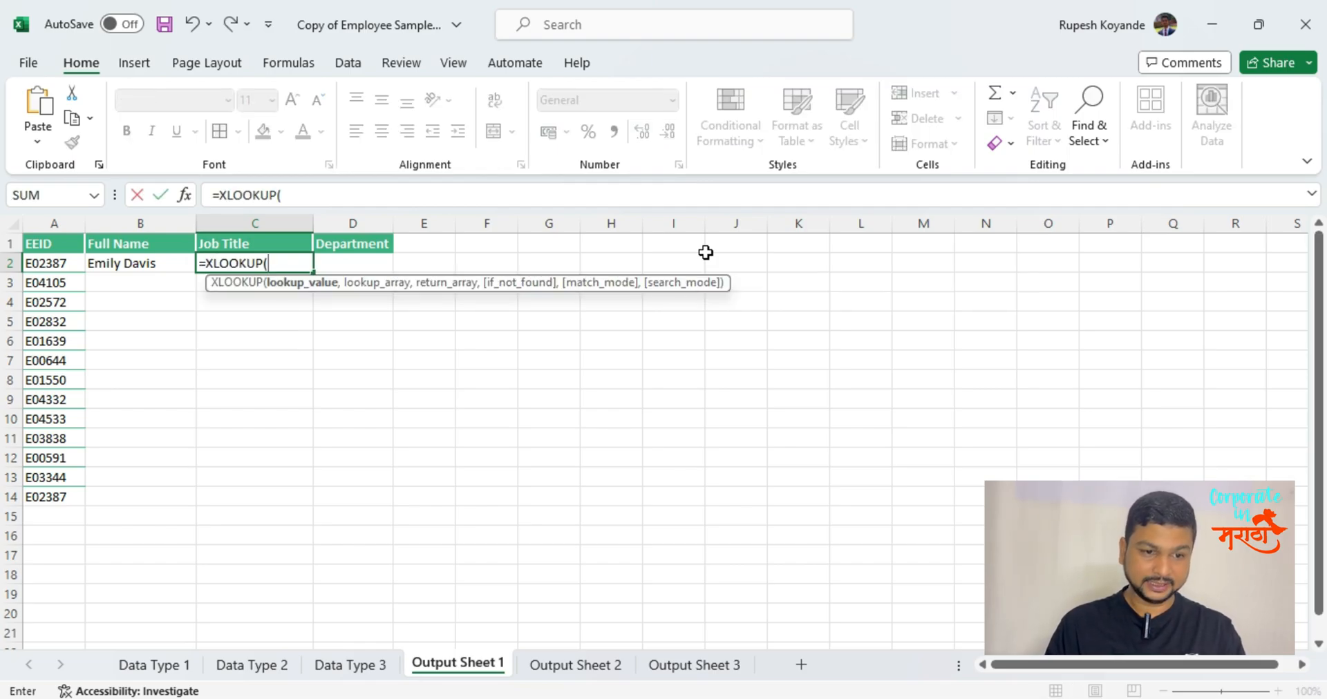
click(61, 261)
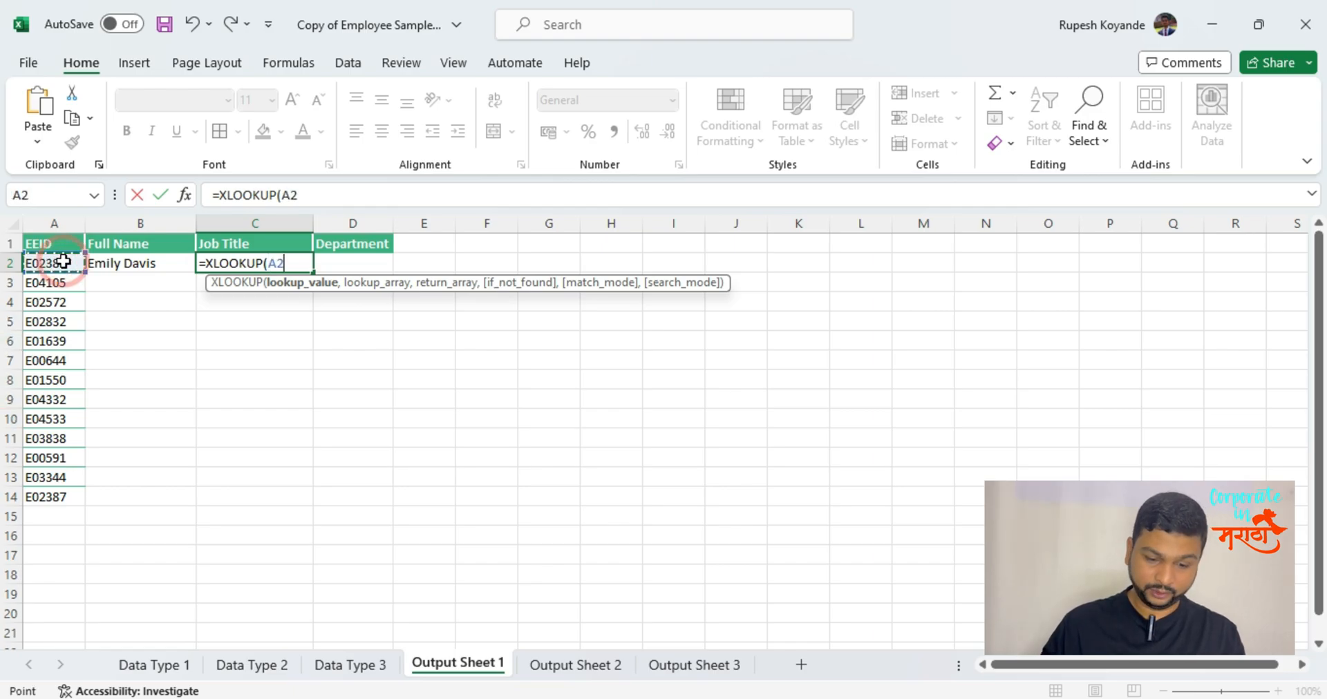
text(,)
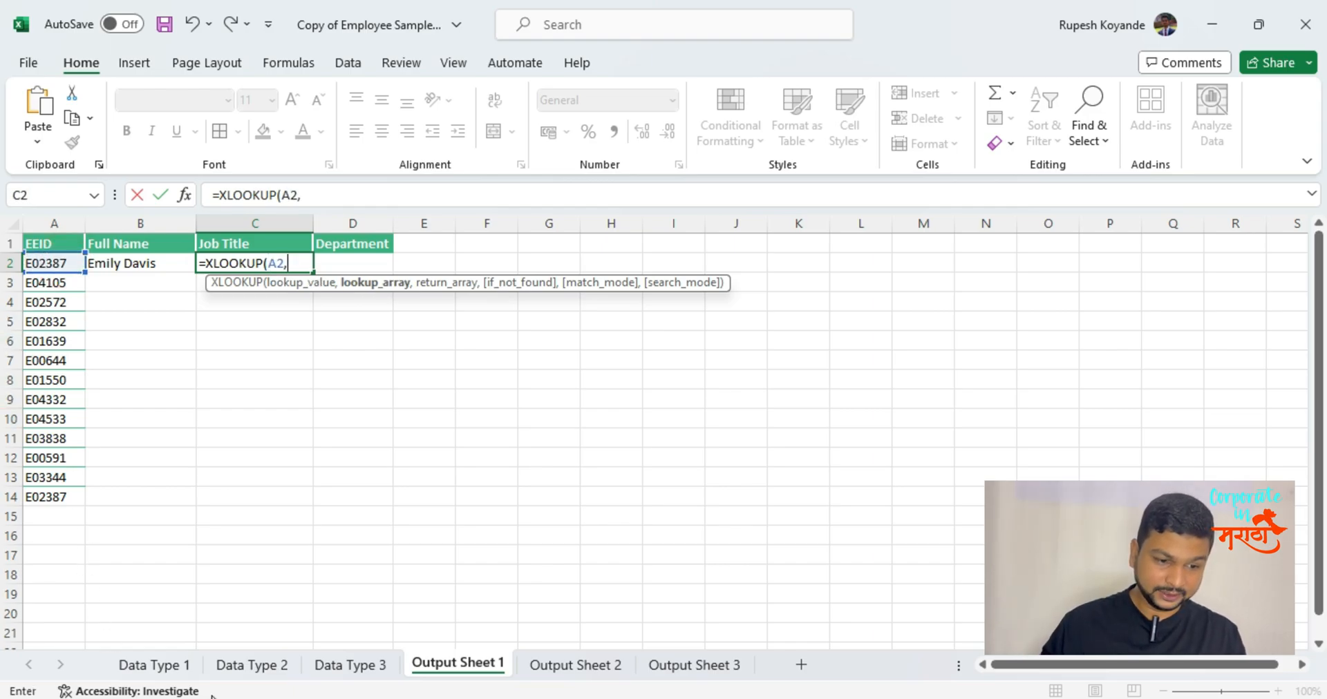
Set the C2 XLOOKUP's lookup array to column A and its return array to column C of the Data Type 1 sheet.
click(154, 665)
click(37, 221)
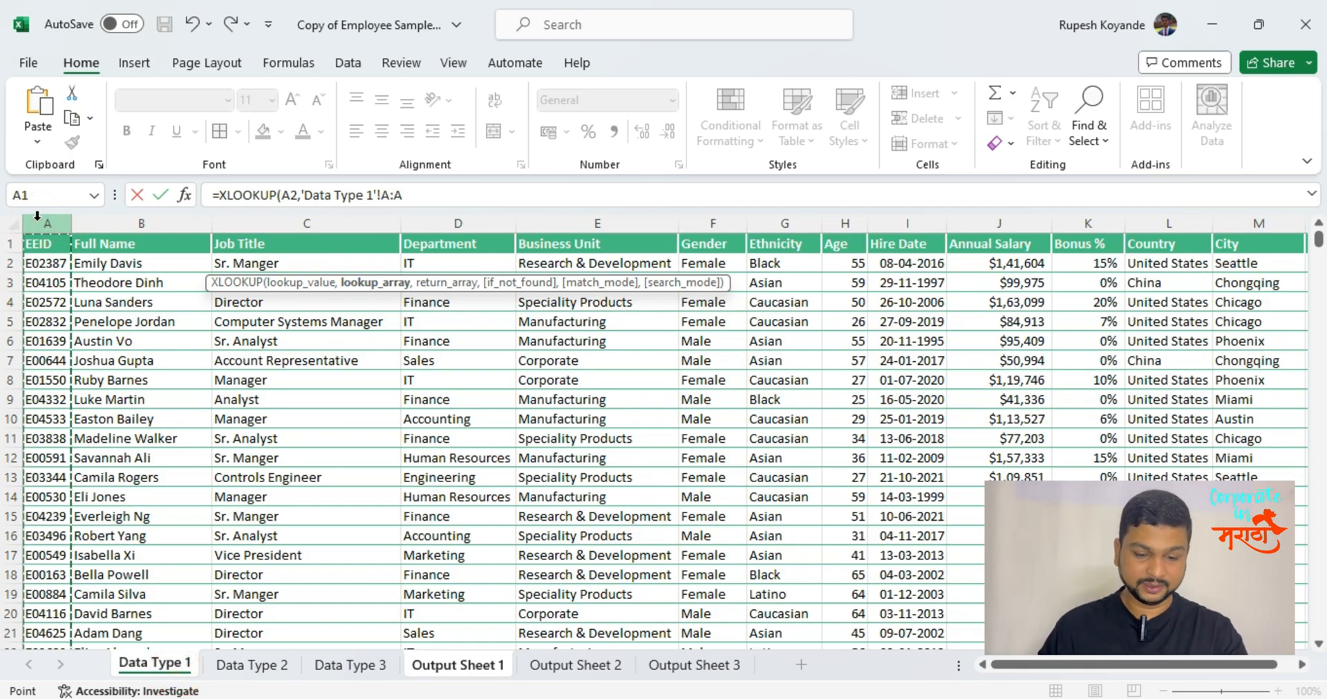
mouse_move(38, 220)
mouse_down()
mouse_move(397, 220)
mouse_move(53, 222)
mouse_up()
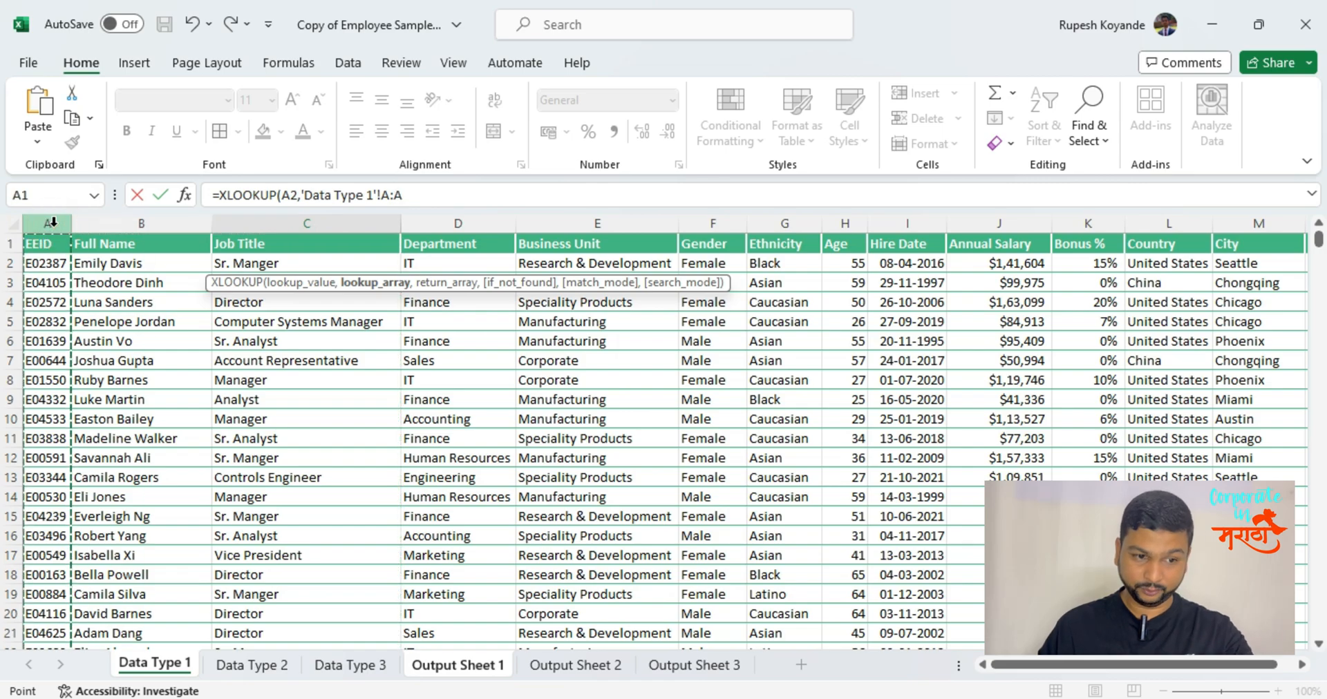
text(,)
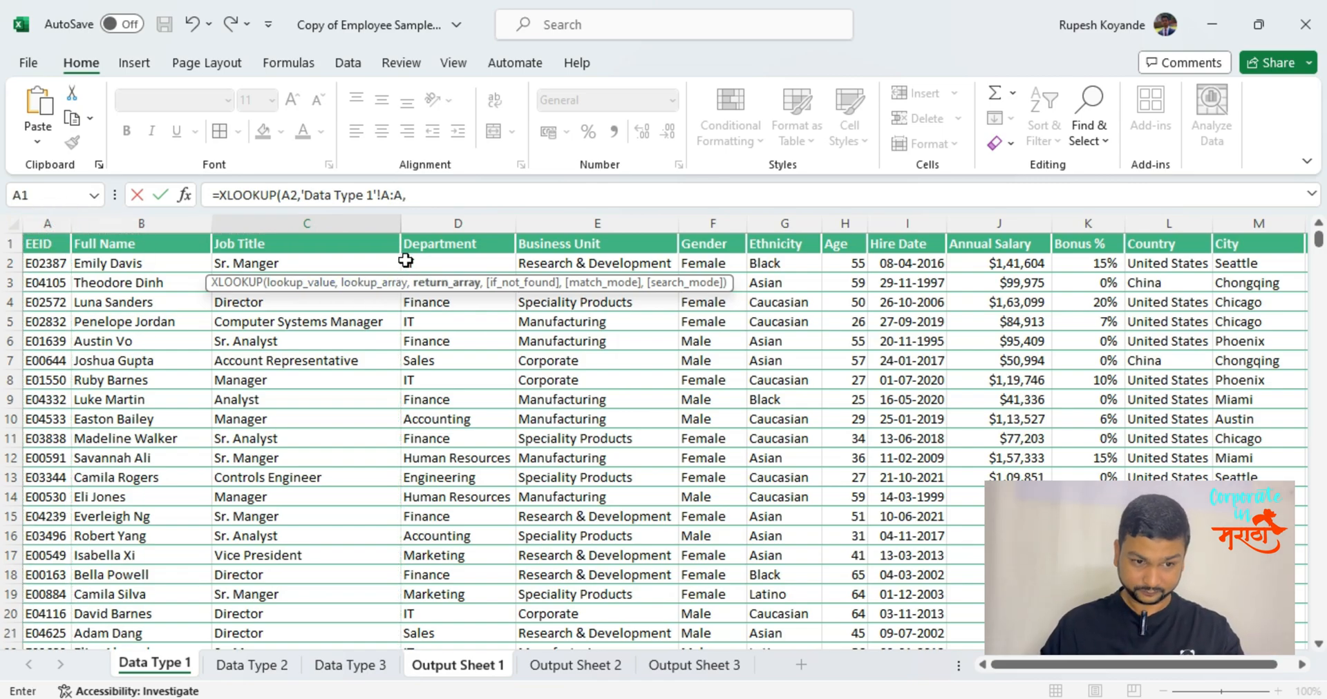
click(373, 224)
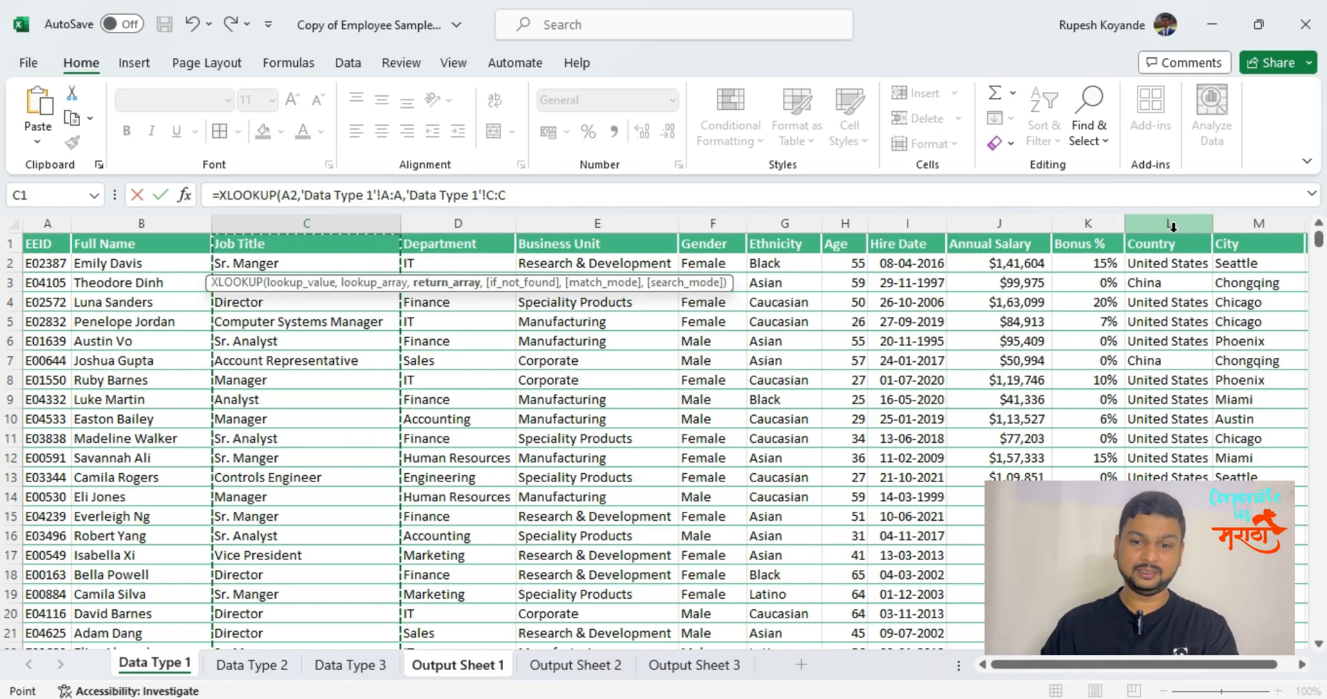
click(1173, 224)
click(307, 225)
text(,)
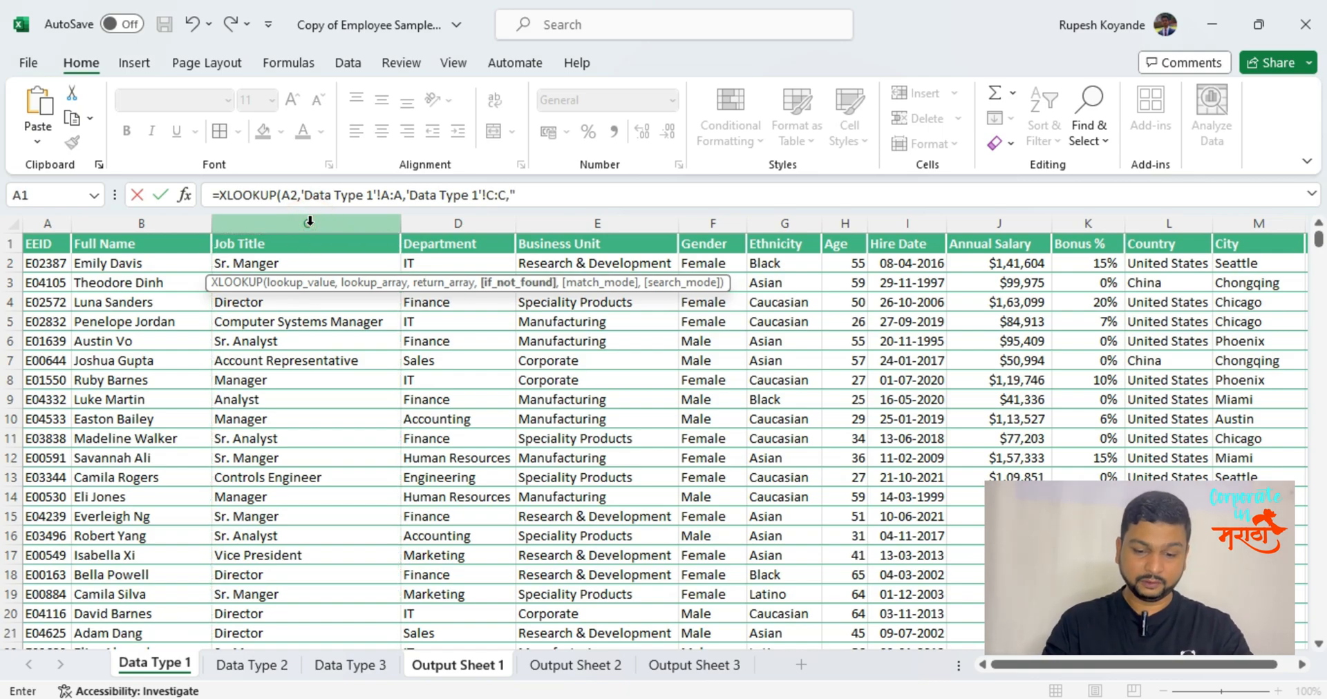
text("N)
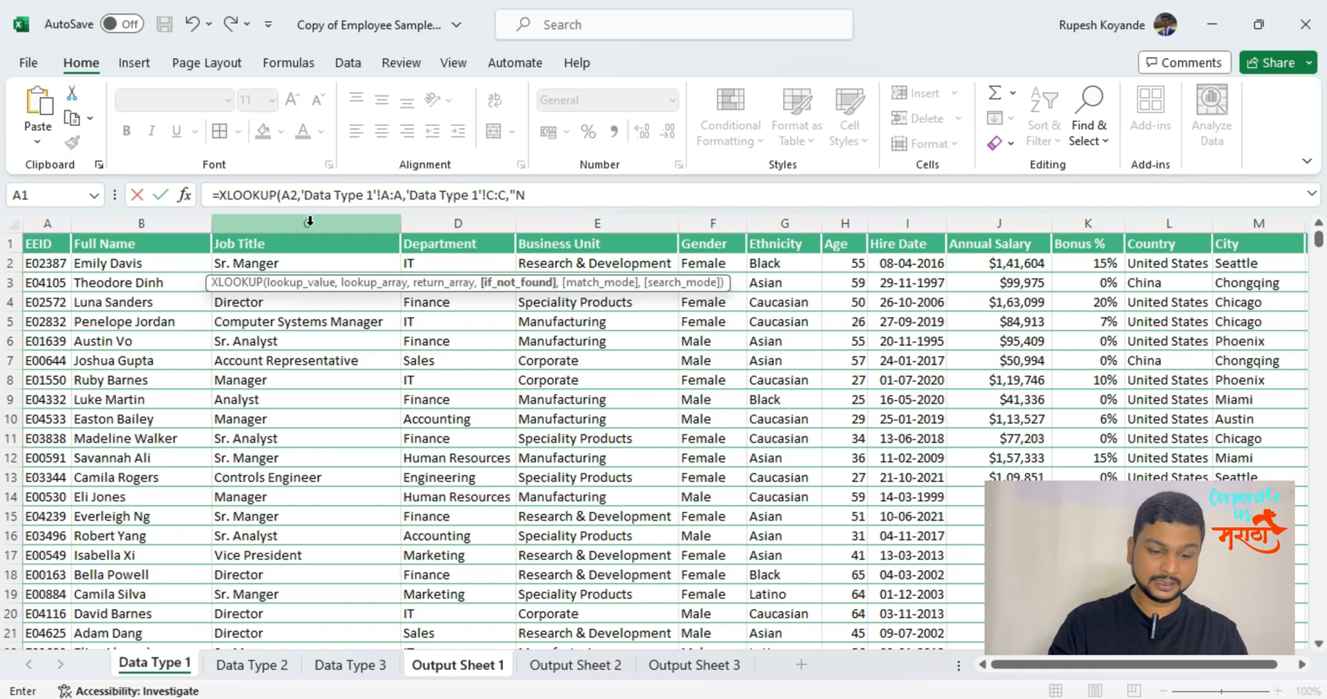
text(OT FOUND)
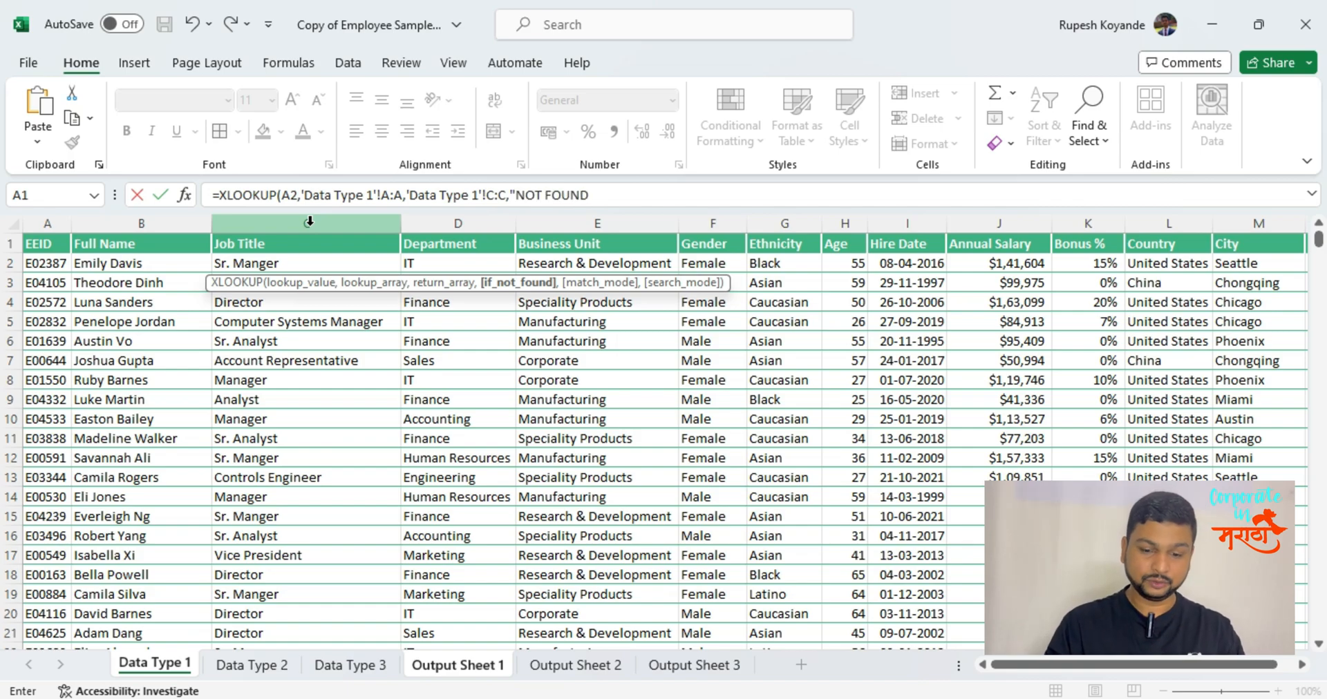
text(")
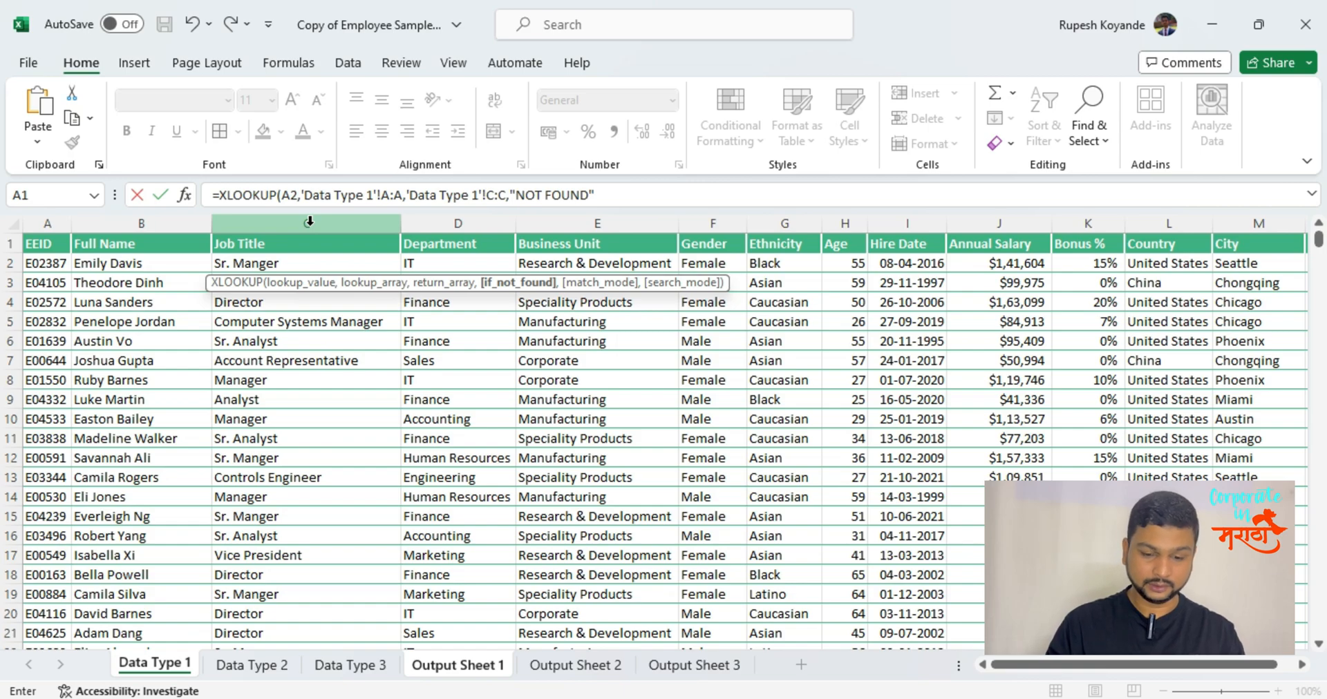
text(,0)
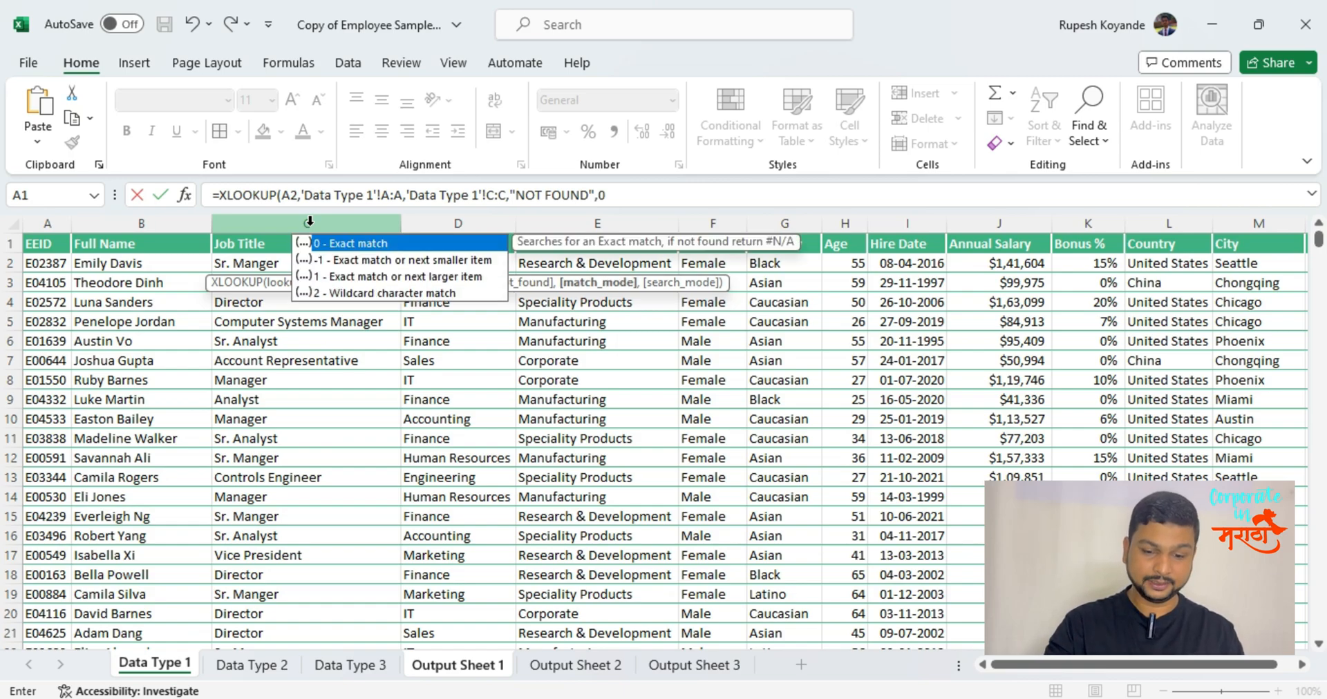
text(,)
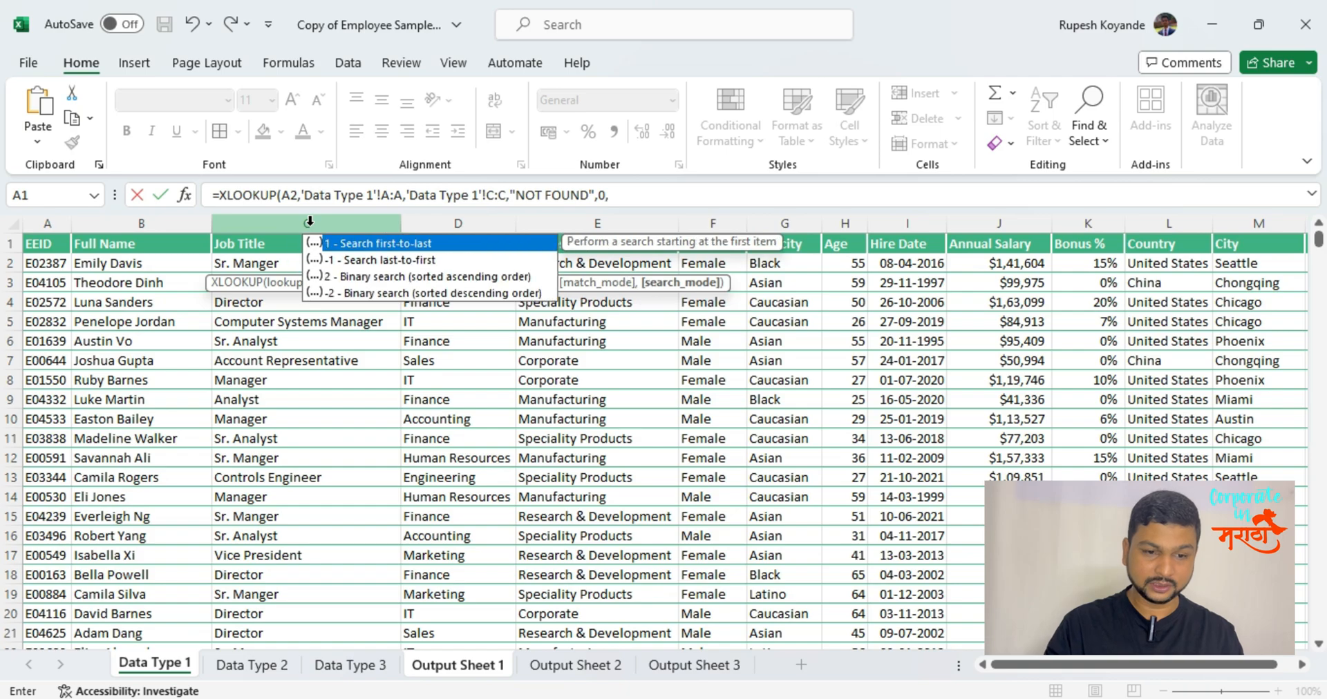
text(1)
Finish the C2 XLOOKUP with match mode 0 for exact match and search mode 1 for first-to-last.
key(Return)
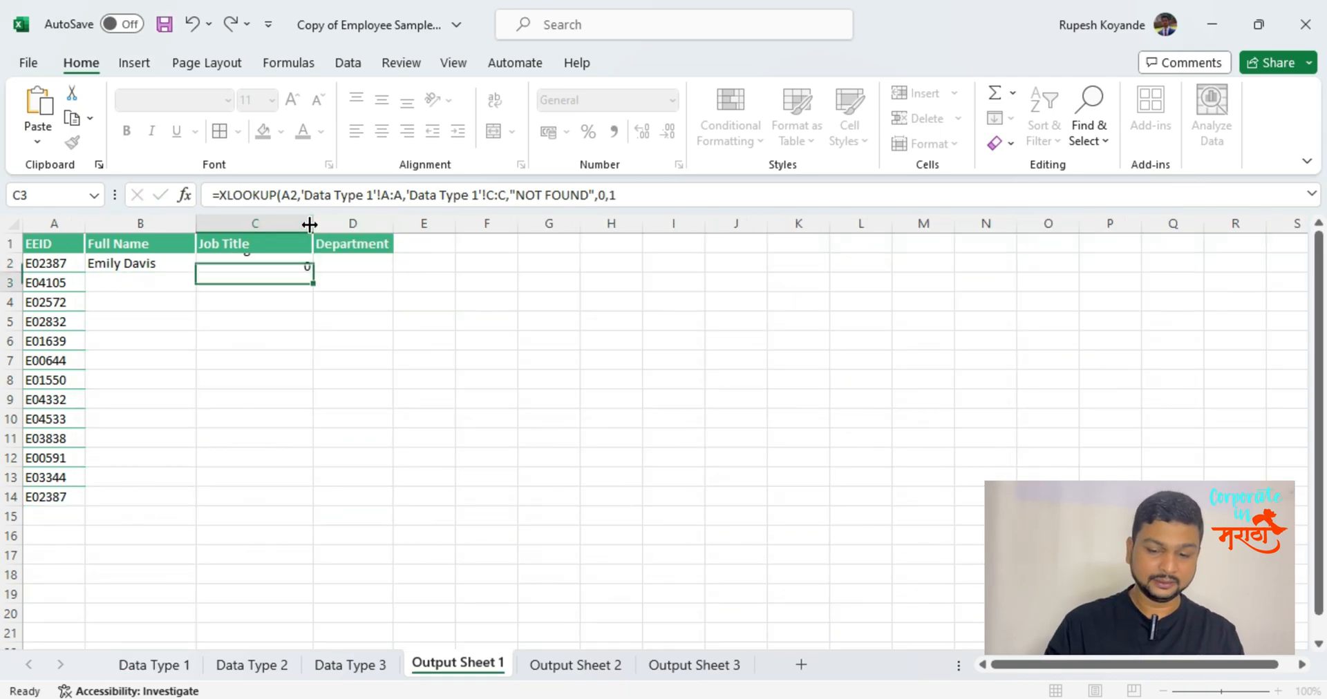
key(Up)
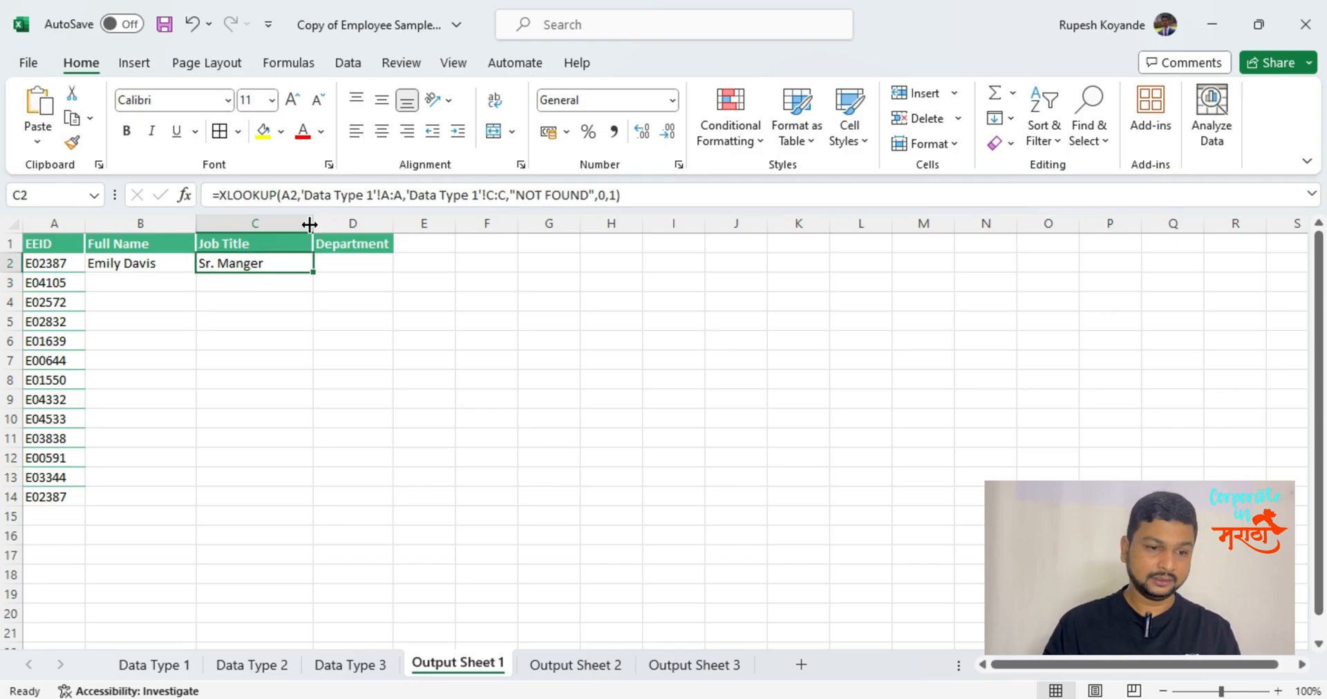
Fill the Full Name and Job Title XLOOKUP formulas from B2:C2 down to row 14.
key(Down)
key(Up)
key(Left)
key(shift+Right)
key(shift+Down)
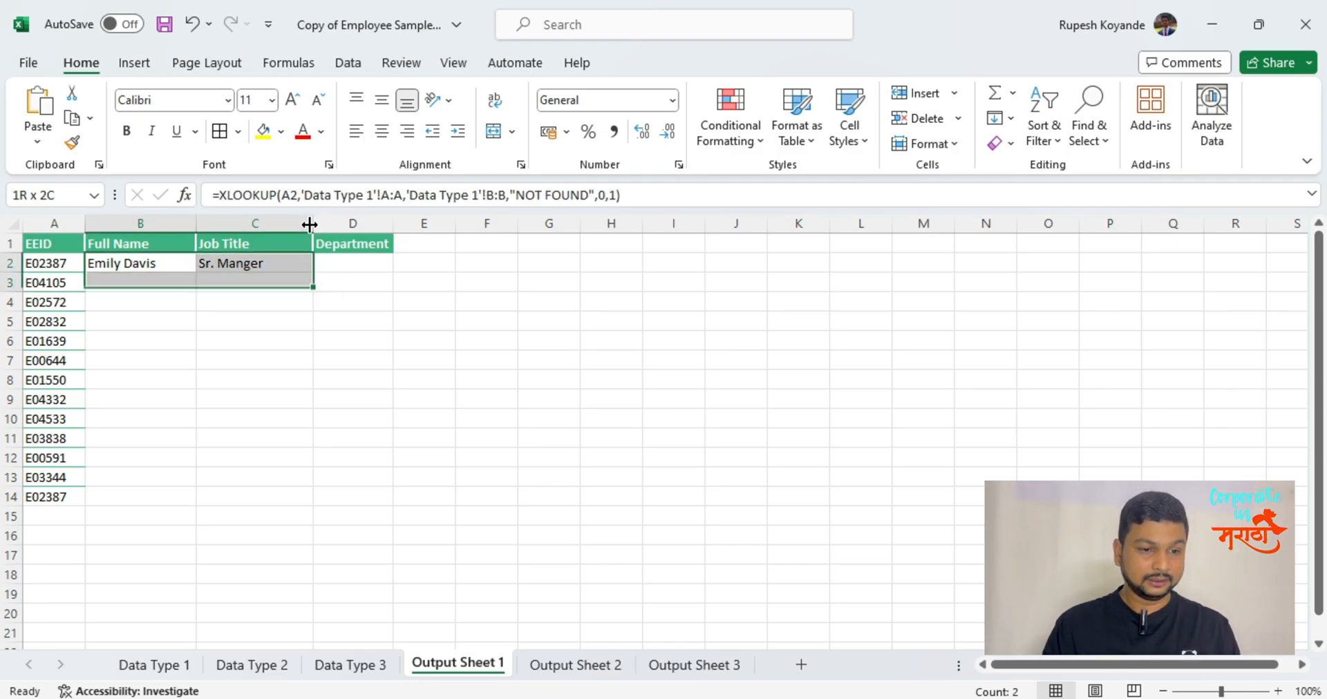
key(shift+Down)
key(shift+Down)
key(shift+Down)
key(shift+Down)
key(shift+Down)
key(shift+Down)
key(shift+Down)
key(shift+Down)
key(shift+Down)
key(shift+Down)
key(shift+Down)
key(ctrl+d)
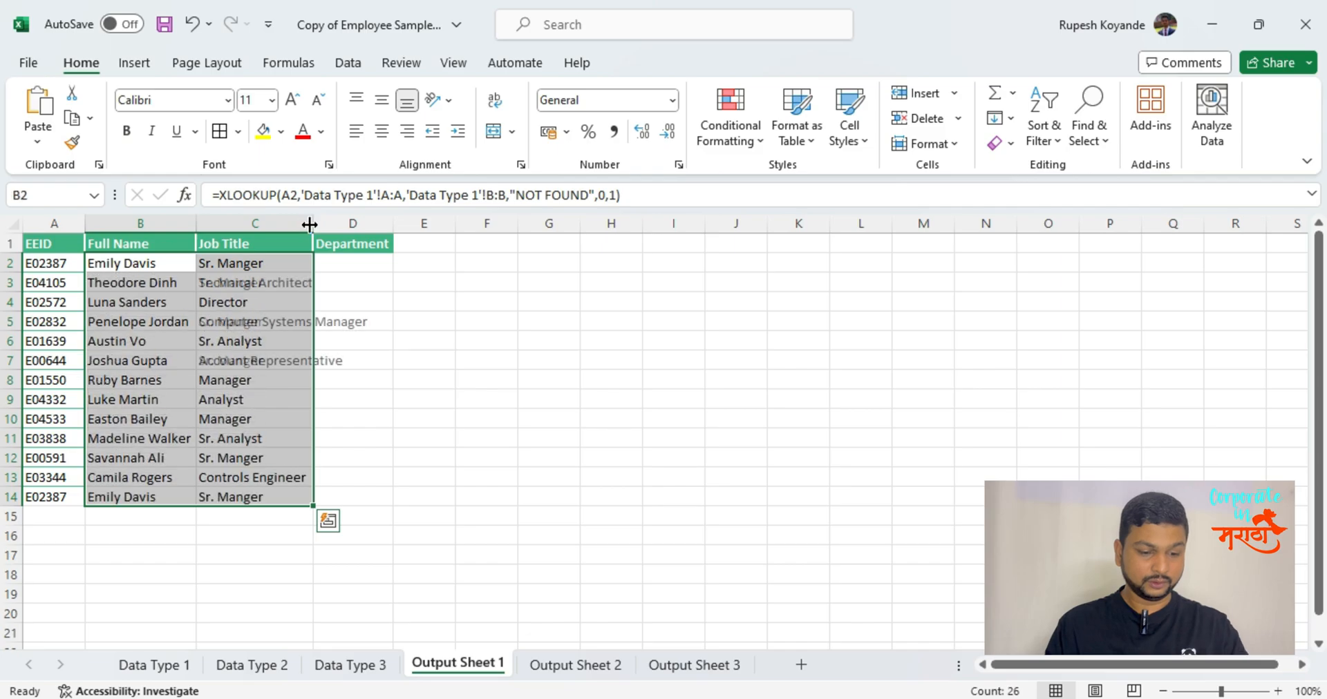
key(Down)
key(Down)
key(Down)
key(Down)
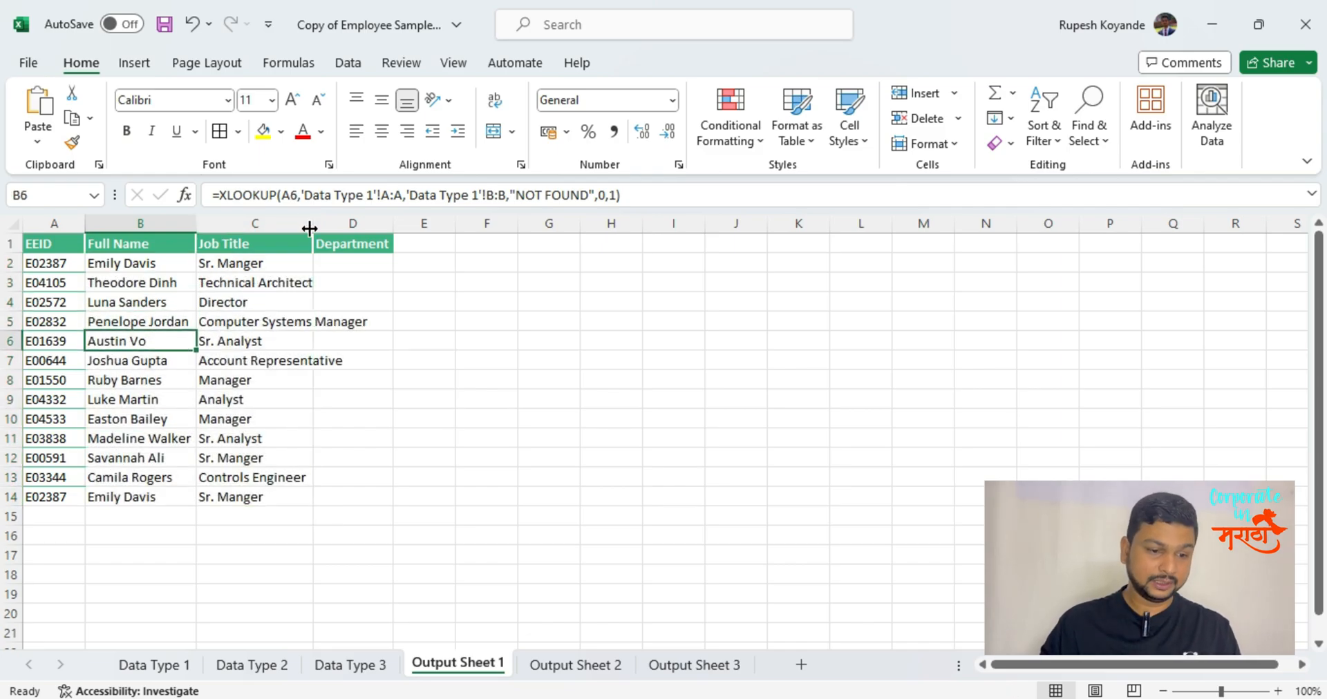
Delete all data rows from row 8 downward on the Data Type 1 sheet.
click(163, 672)
click(185, 439)
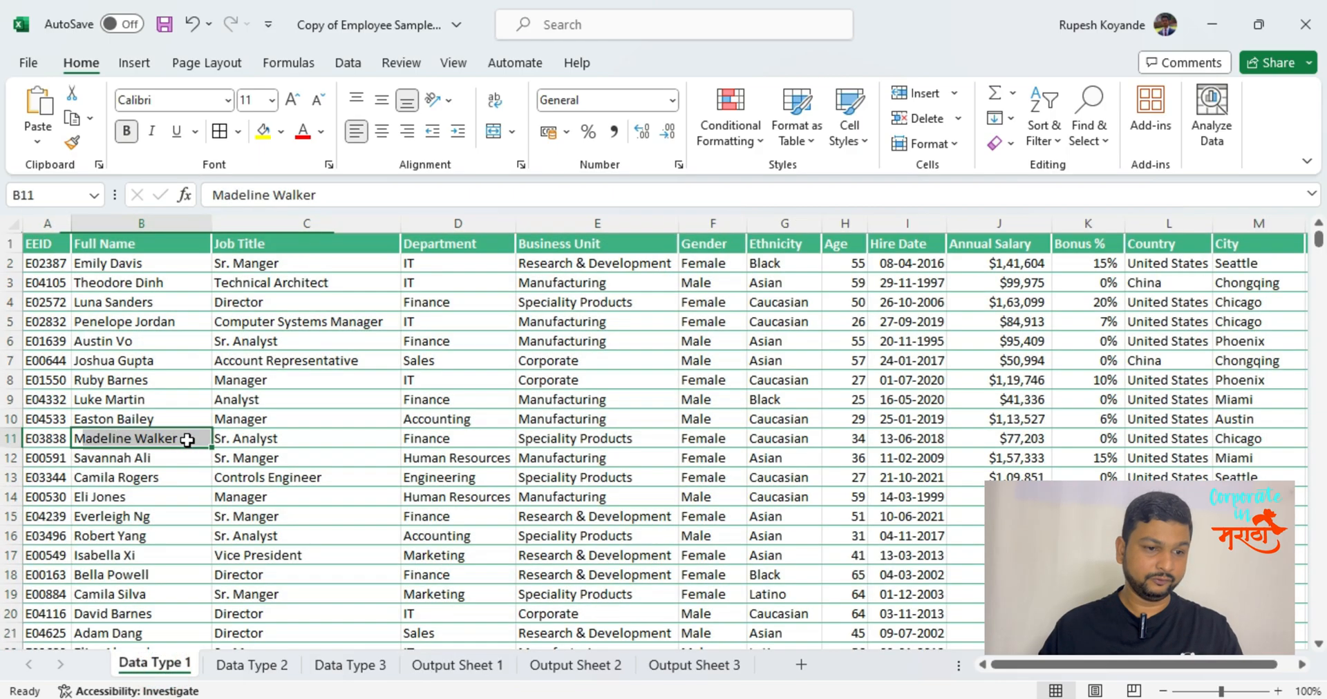
click(9, 380)
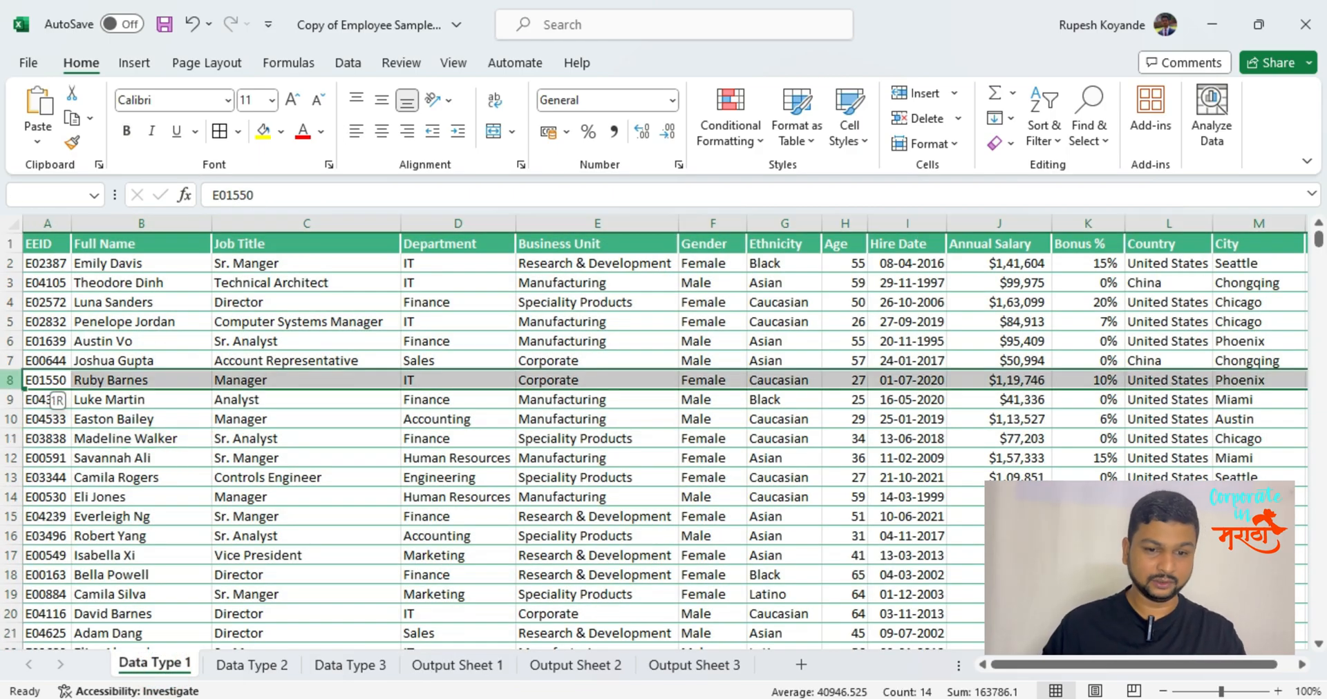
key(ctrl+shift+Down)
key(ctrl+minus)
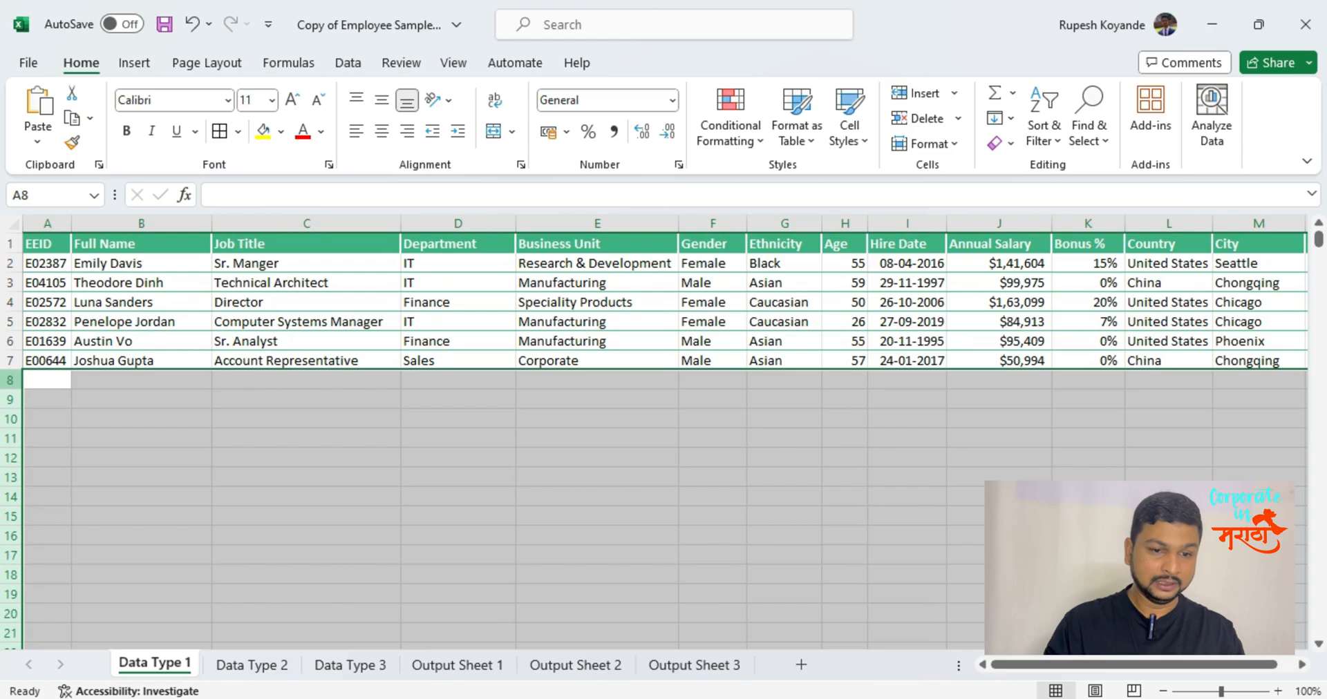
Rename the EEID header in A1 of the Data Type 1 sheet as "Country Code".
key(Up)
key(Up)
key(Up)
key(Up)
key(Up)
key(Up)
key(Right)
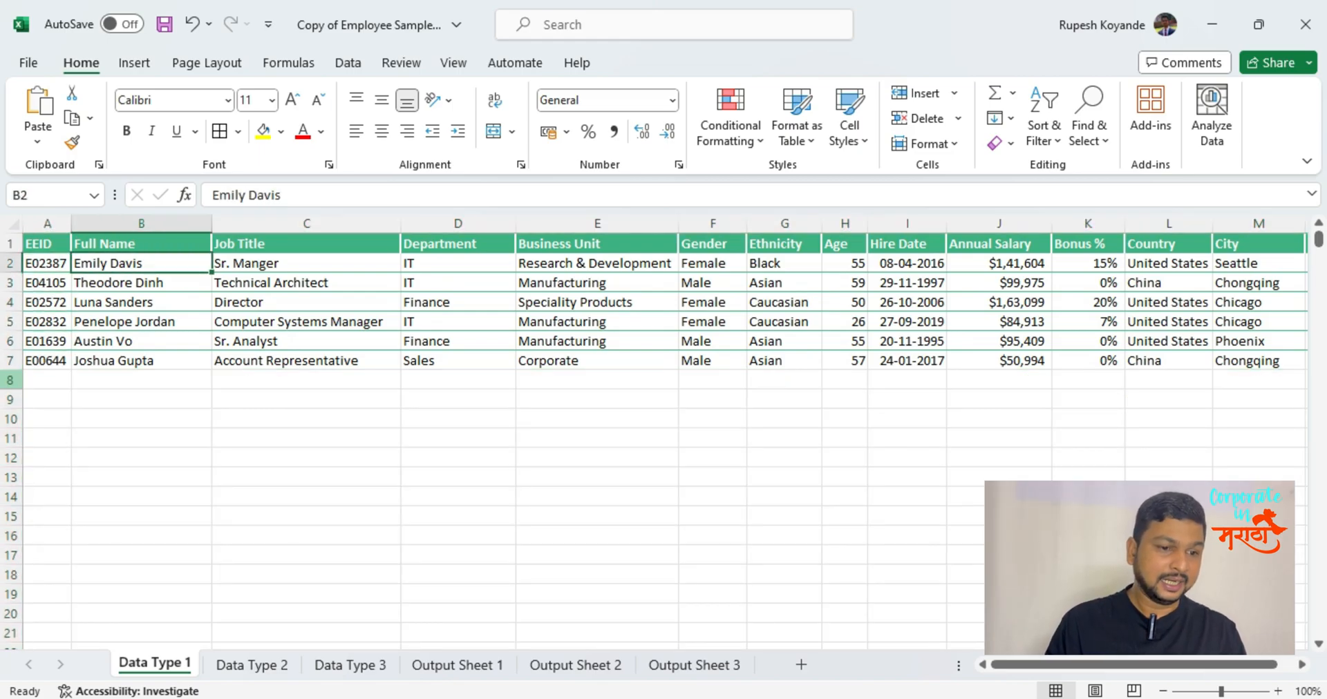
key(Left)
key(Right)
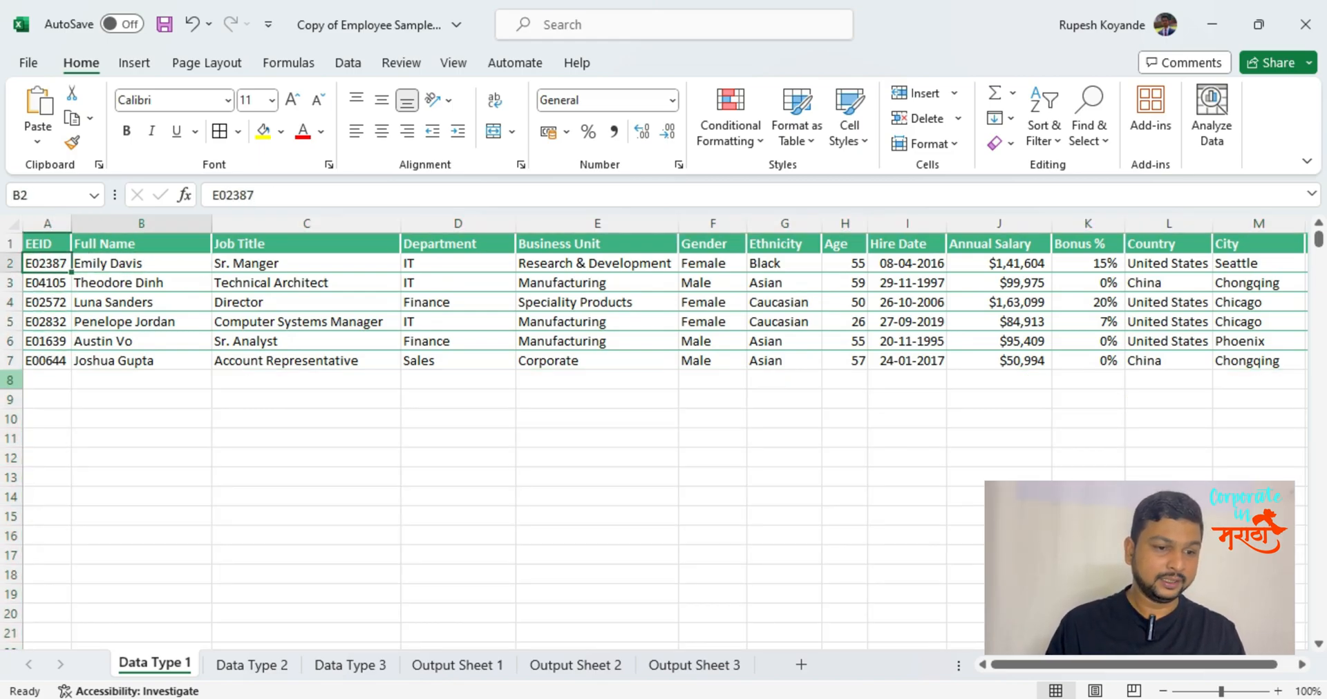
key(Up)
key(Left)
key(F2)
text(Co)
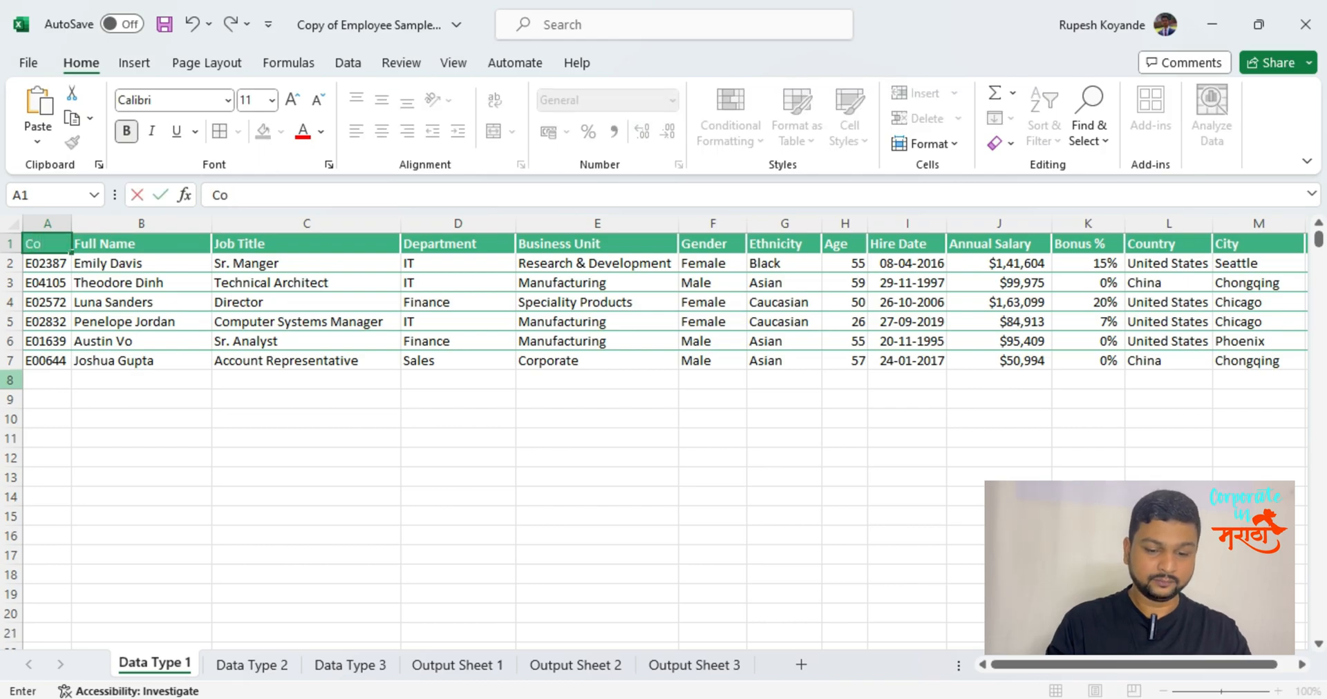
text(untry Code)
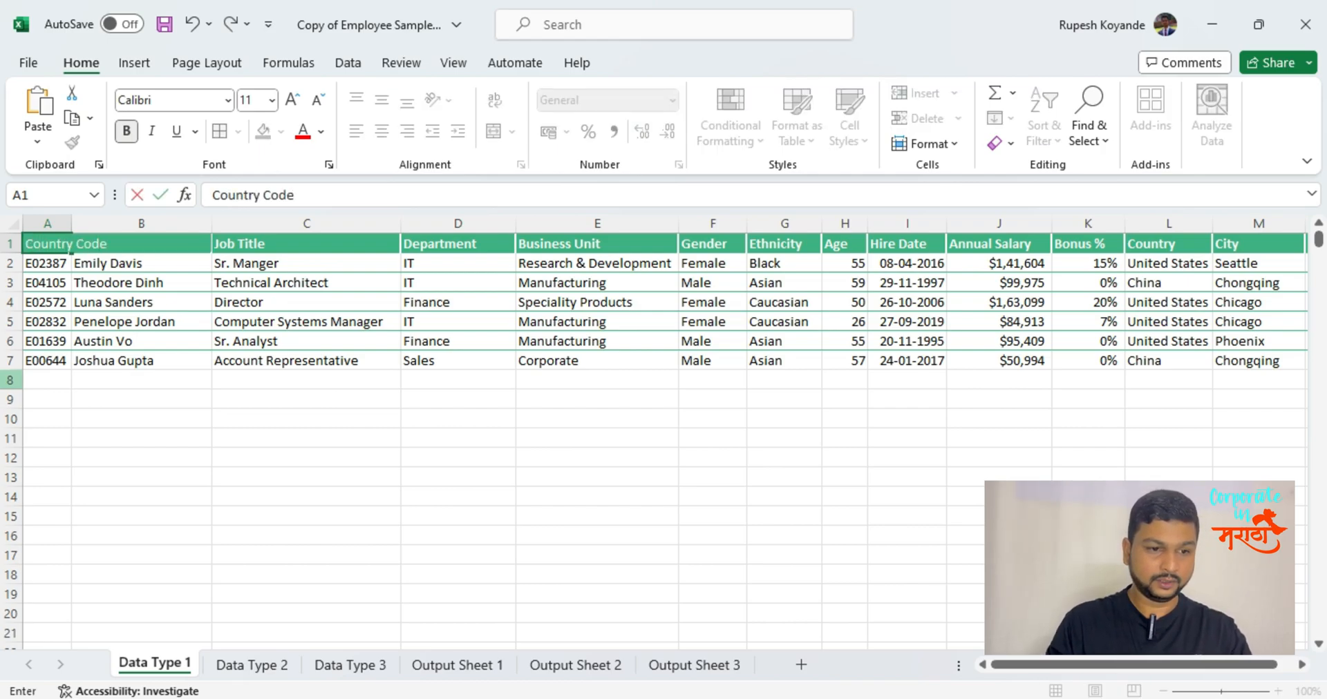
key(Return)
Delete columns B through K, from Full Name to Bonus %, on the Data Type 1 sheet.
key(Right)
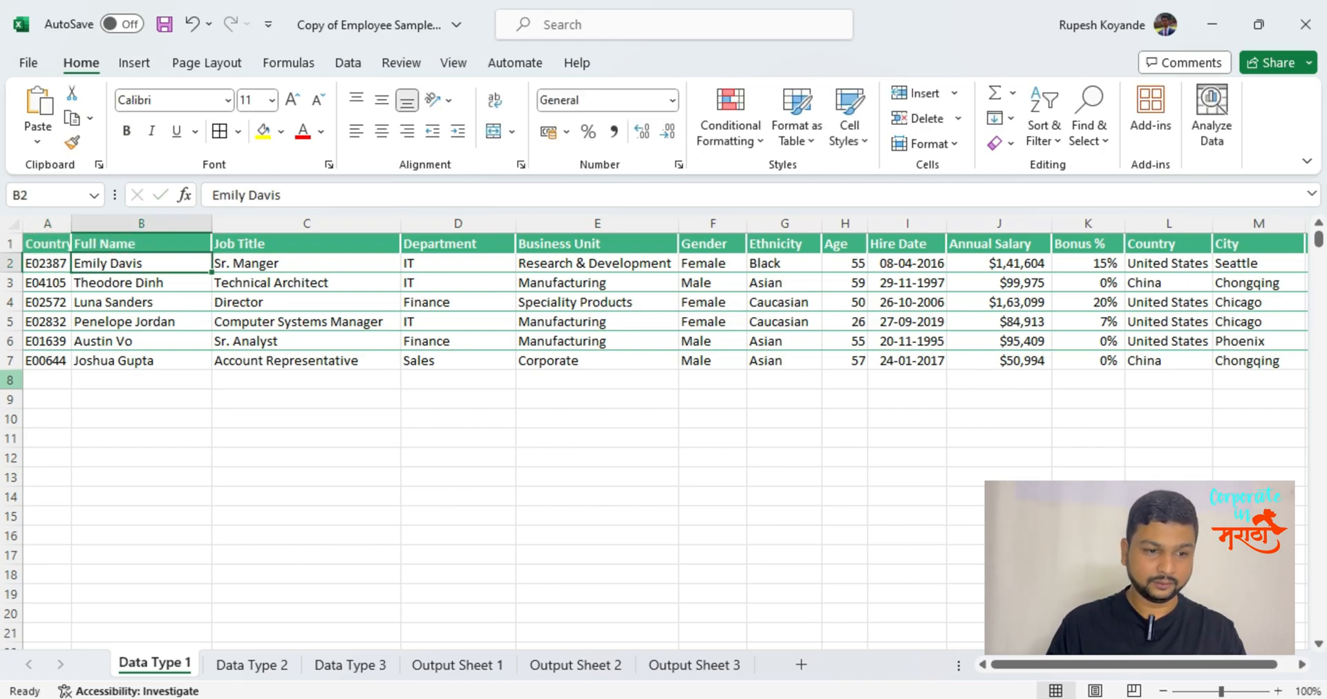
key(ctrl+space)
key(Right)
key(Left)
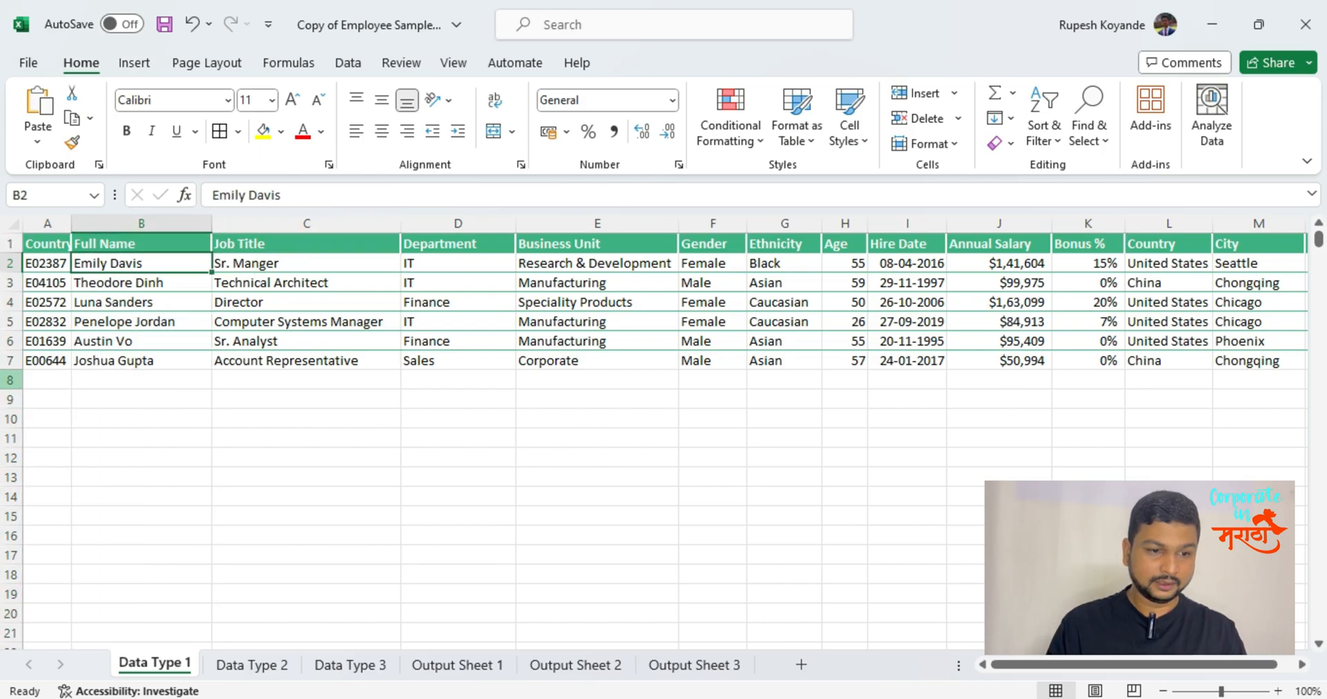
key(Right)
key(Right)
key(Left)
key(Left)
key(ctrl+space)
key(shift+Right)
key(shift+Right)
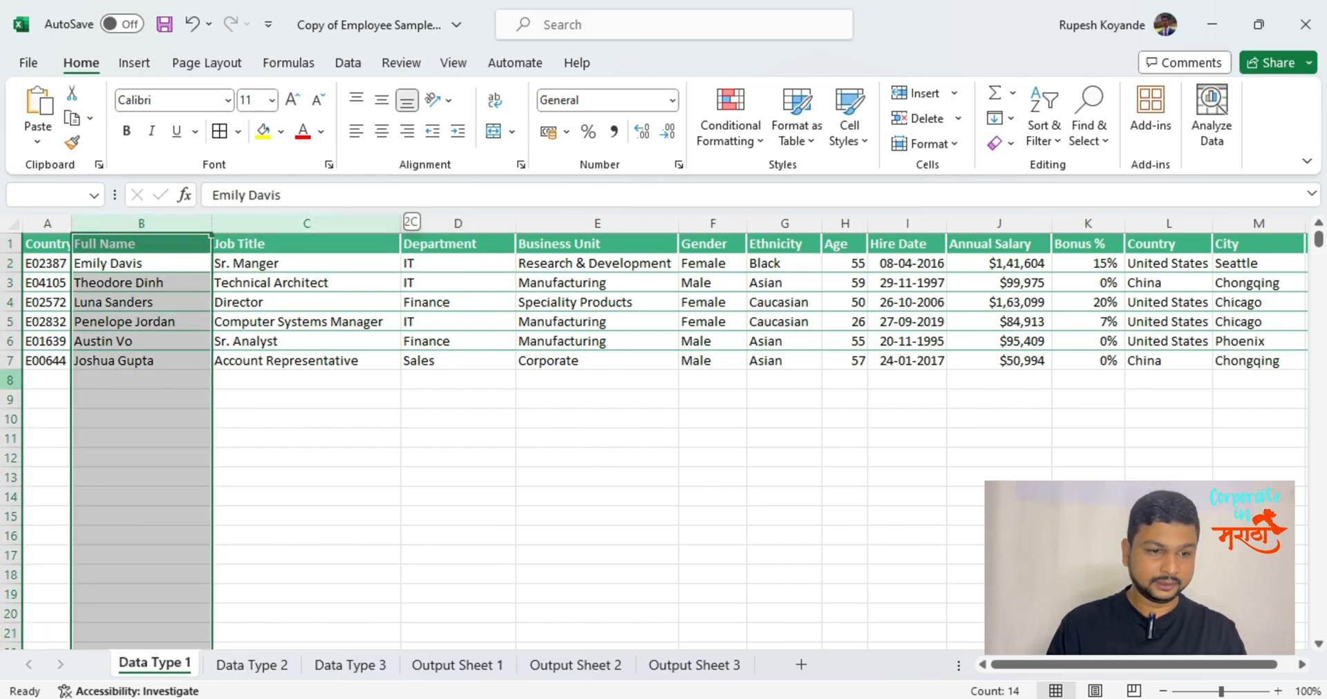
key(shift+Right)
key(shift+Right)
key(shift+Right)
key(shift+Right)
key(shift+Right)
key(shift+Right)
key(shift+Right)
key(shift+Right)
key(shift+Right)
key(shift+Left)
key(shift+Left)
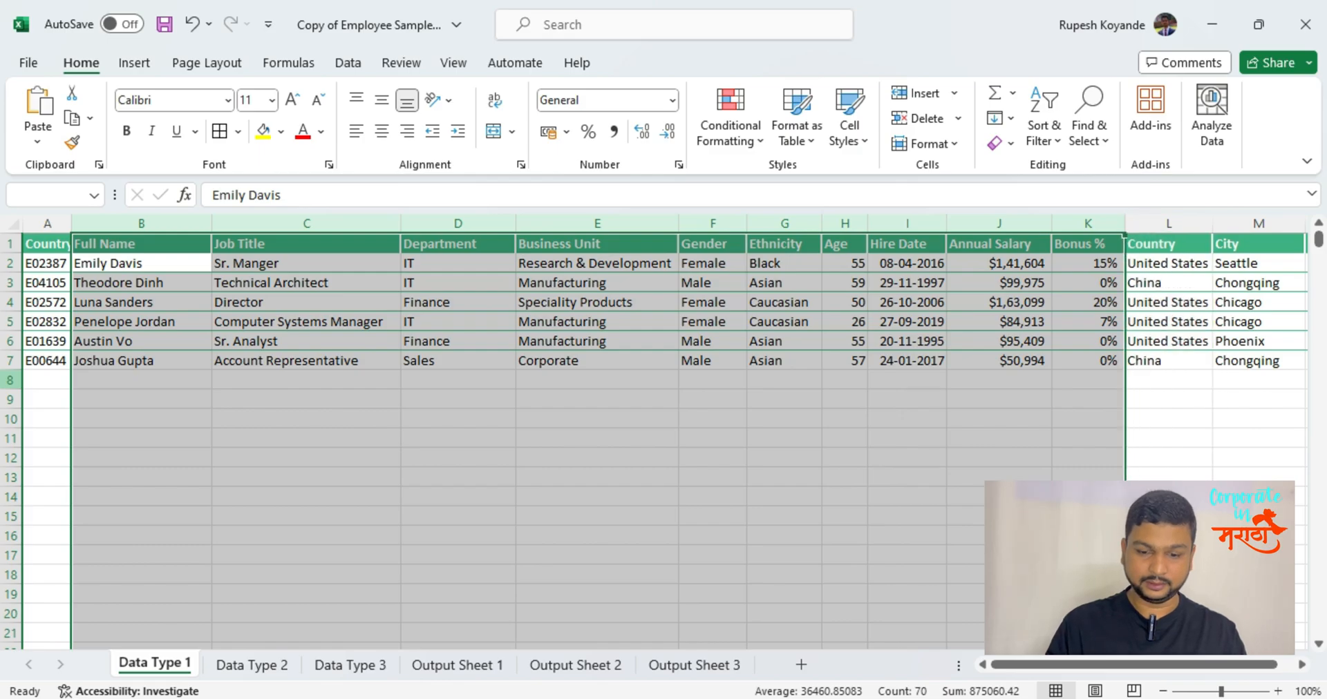
key(ctrl+minus)
Delete columns C through E, including City and Exit Date, so that only the first two columns remain.
key(Left)
key(Right)
key(Right)
key(ctrl+space)
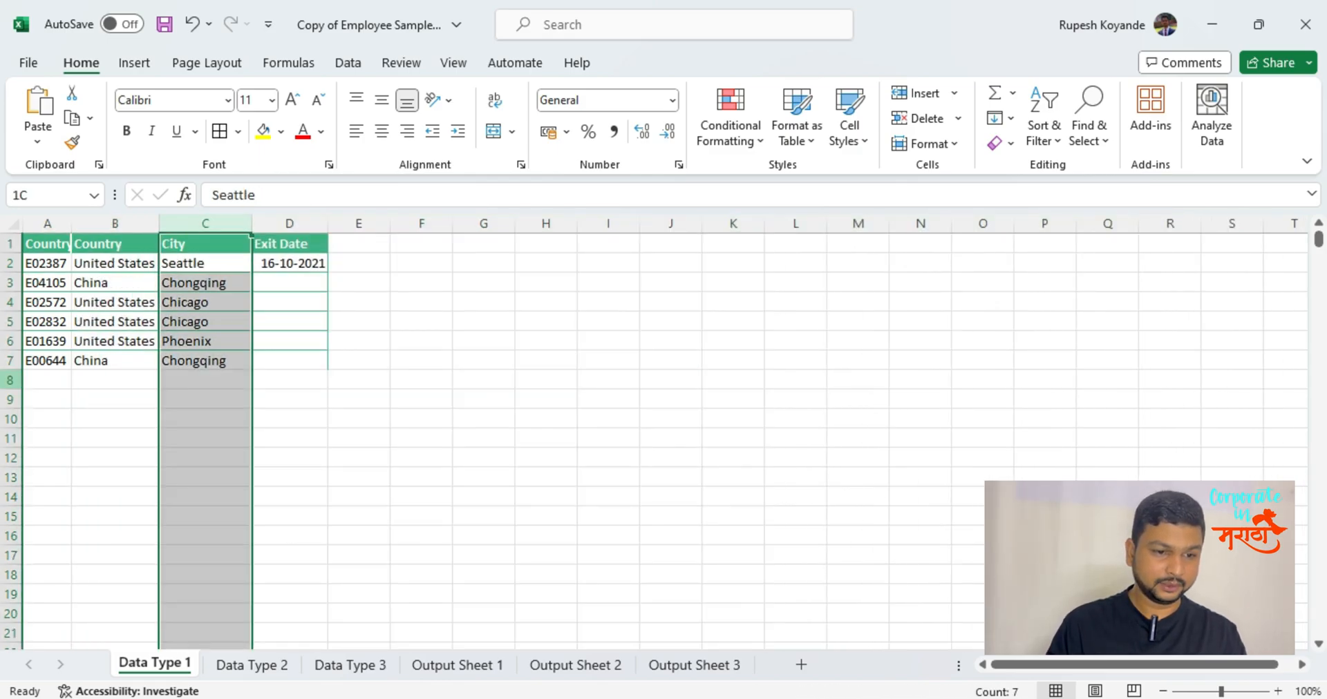
key(shift+Right)
key(shift+Right)
key(ctrl+minus)
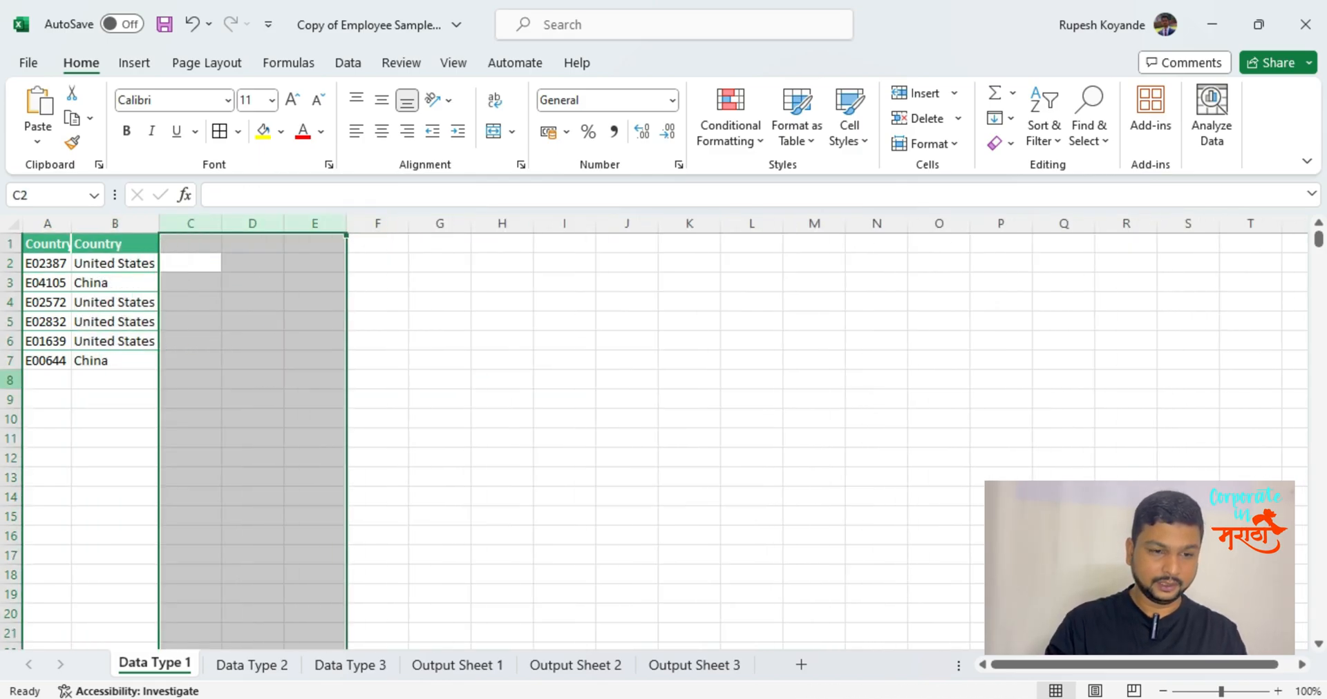
key(Left)
key(Left)
key(Down)
key(Down)
key(Down)
key(Down)
key(Down)
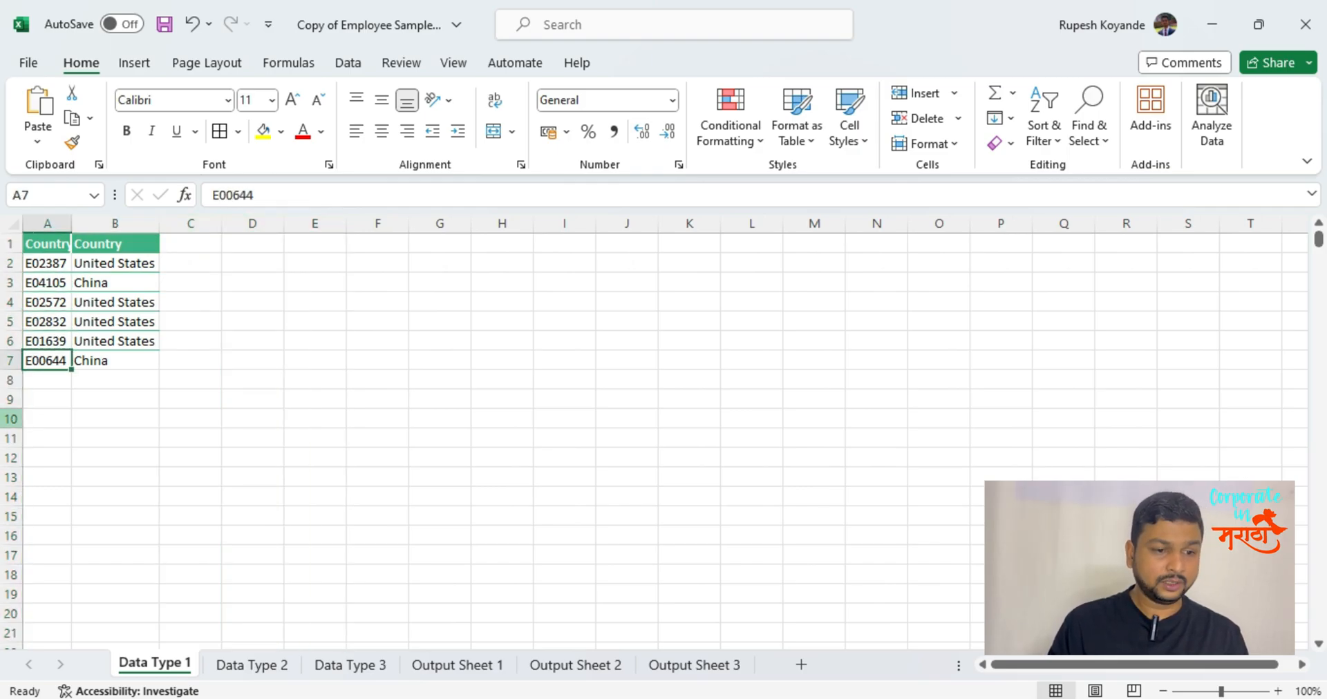
key(Right)
key(Up)
key(Up)
key(Up)
key(Up)
key(Up)
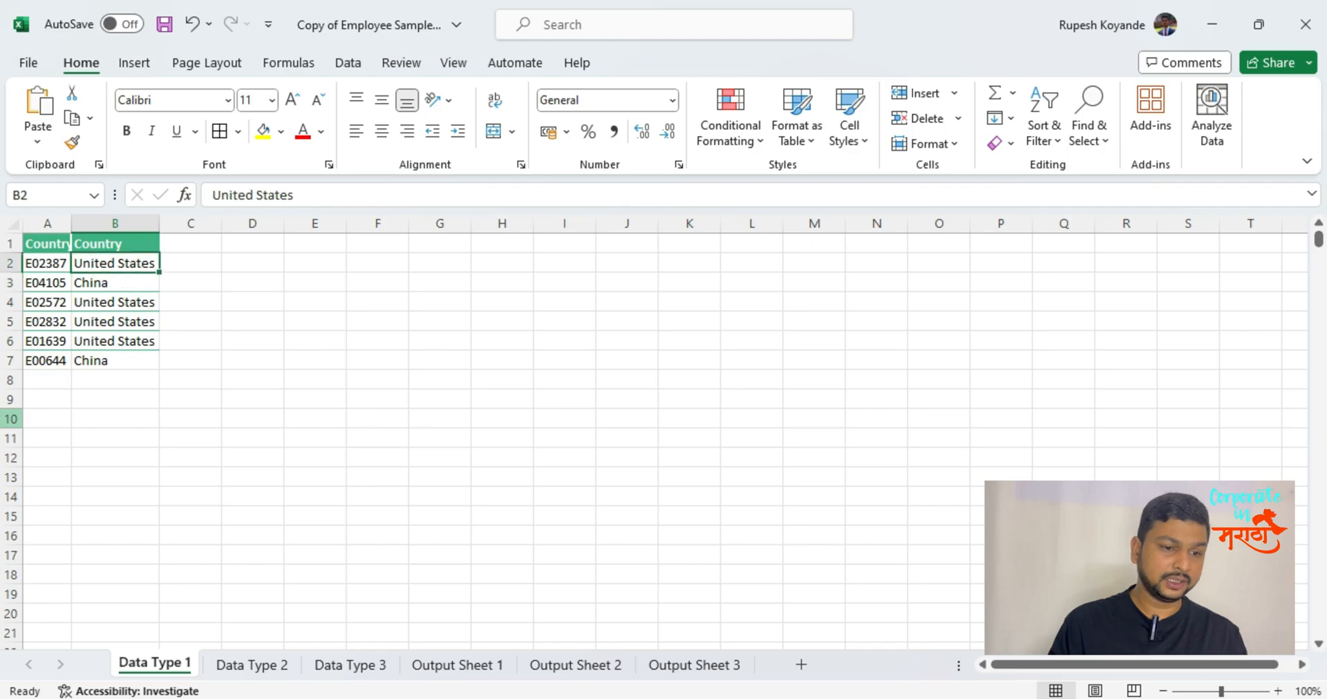
Copy the country code from A2 into A7 on the Data Type 1 sheet so both rows share the same code.
key(Down)
key(Left)
key(Right)
key(Down)
key(Up)
key(Down)
key(Down)
key(Down)
key(Down)
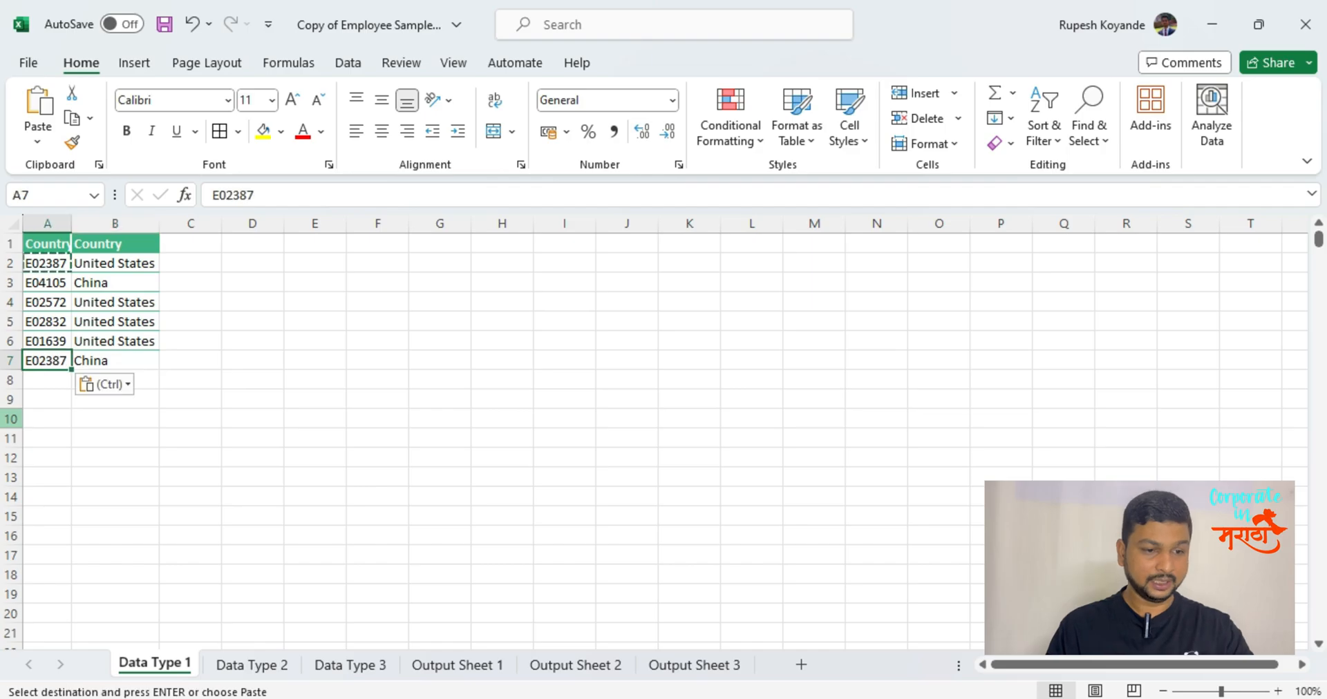
key(Escape)
key(Up)
key(Up)
key(Up)
key(Up)
key(Up)
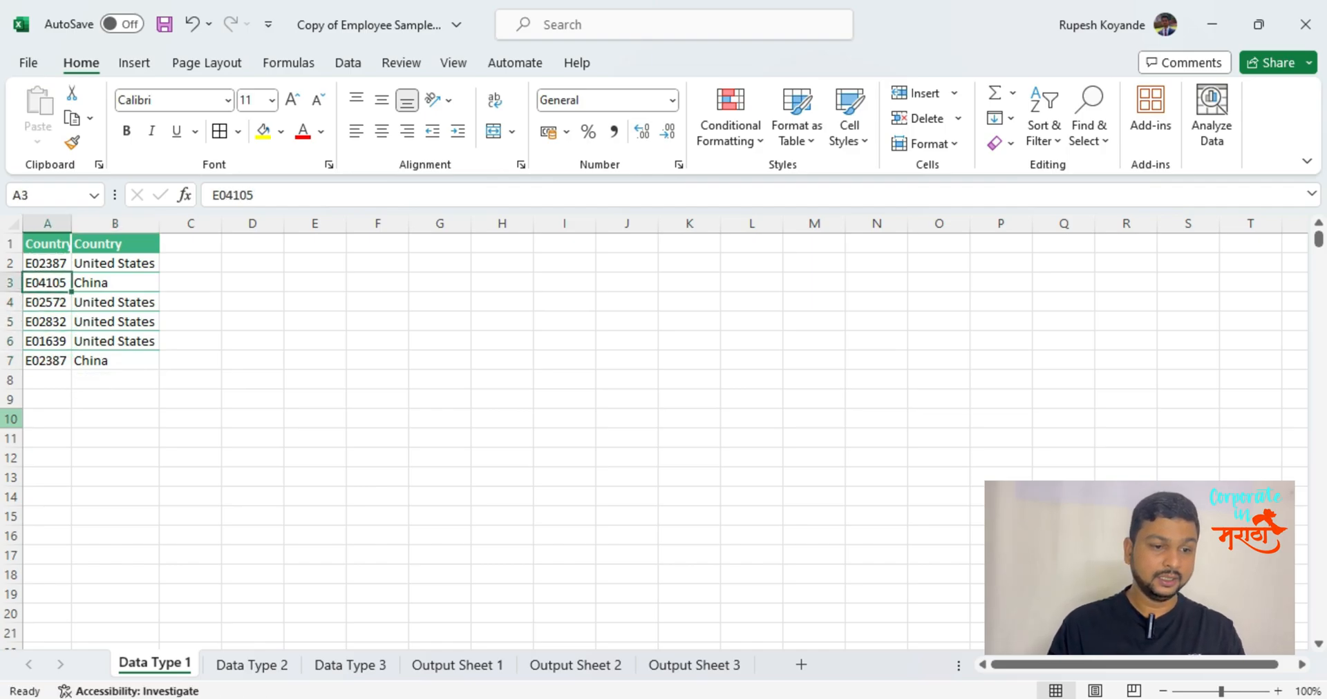
Compare the codes in A2 and A7 on the Data Type 1 sheet.
key(Down)
key(Down)
key(Down)
key(Down)
key(Down)
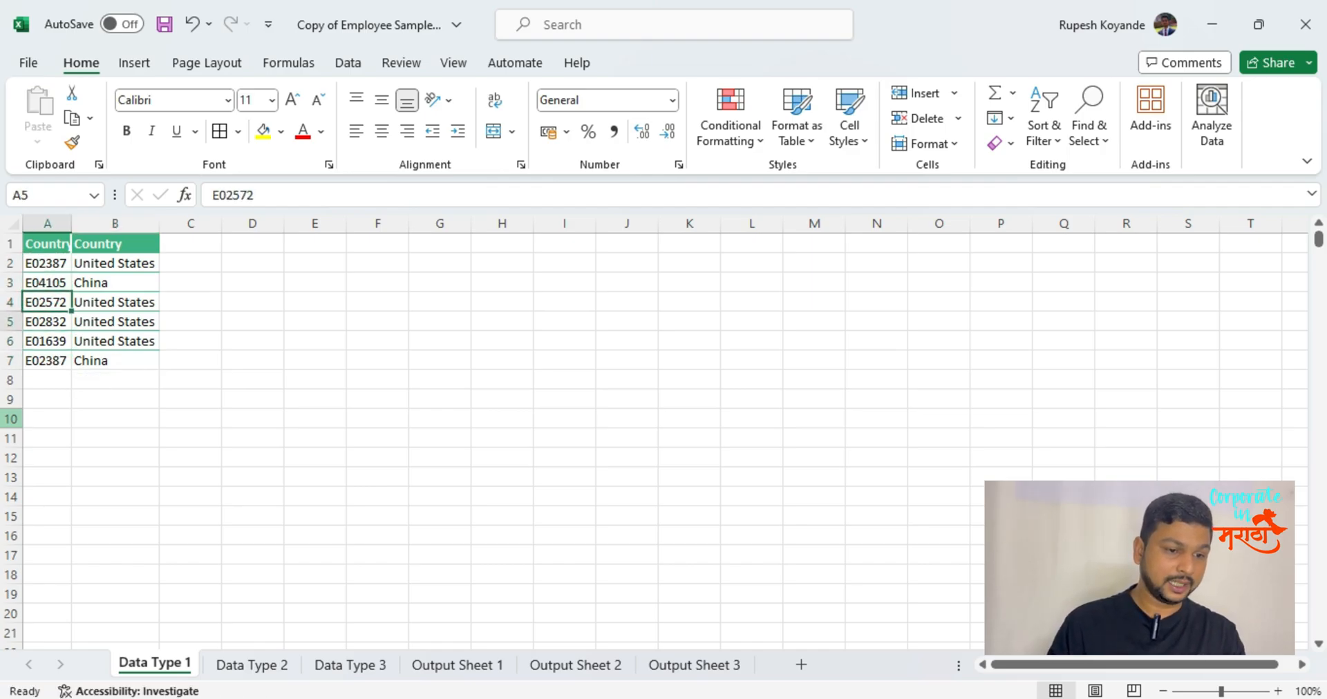
key(Up)
key(Up)
key(Up)
key(Up)
key(Up)
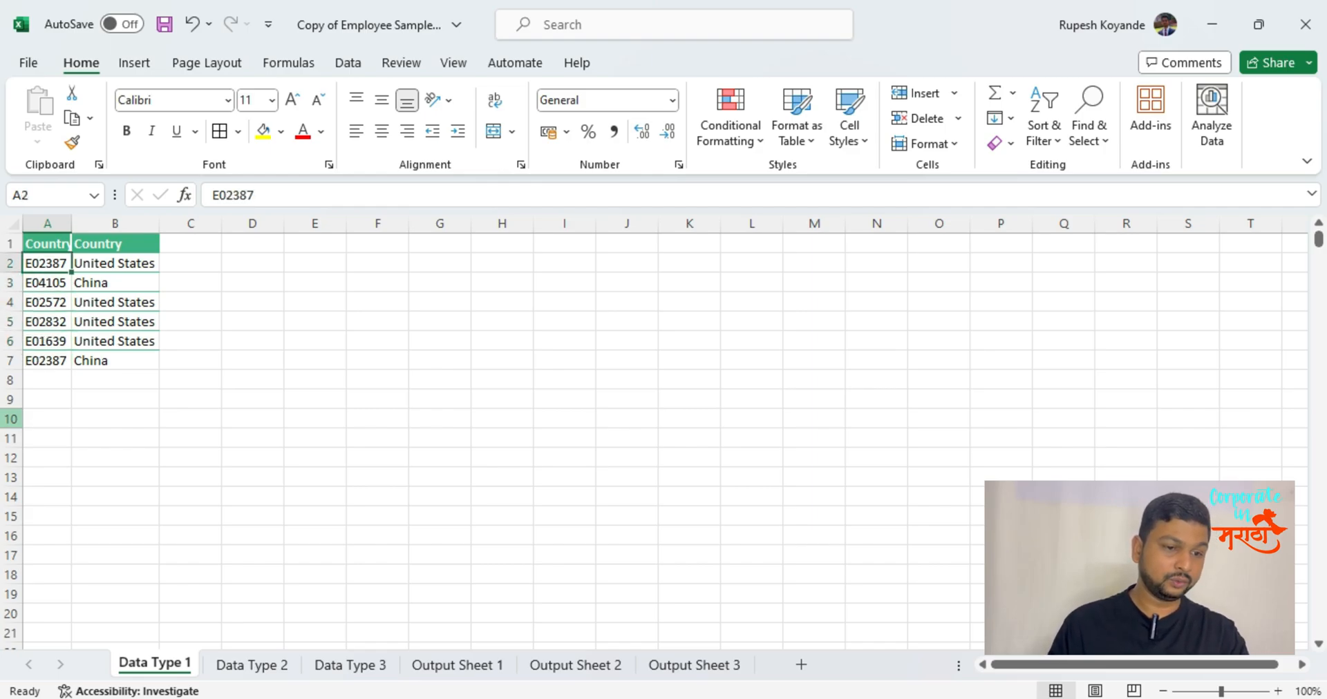
key(Down)
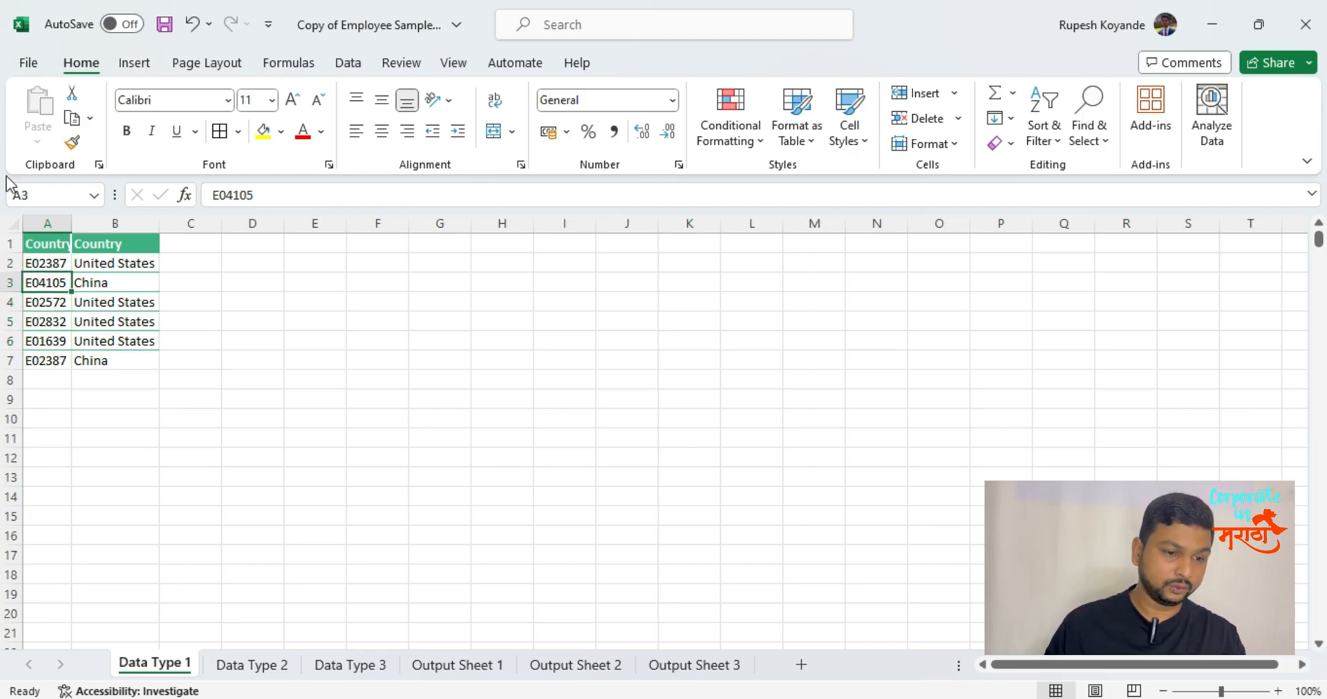
click(61, 263)
click(52, 355)
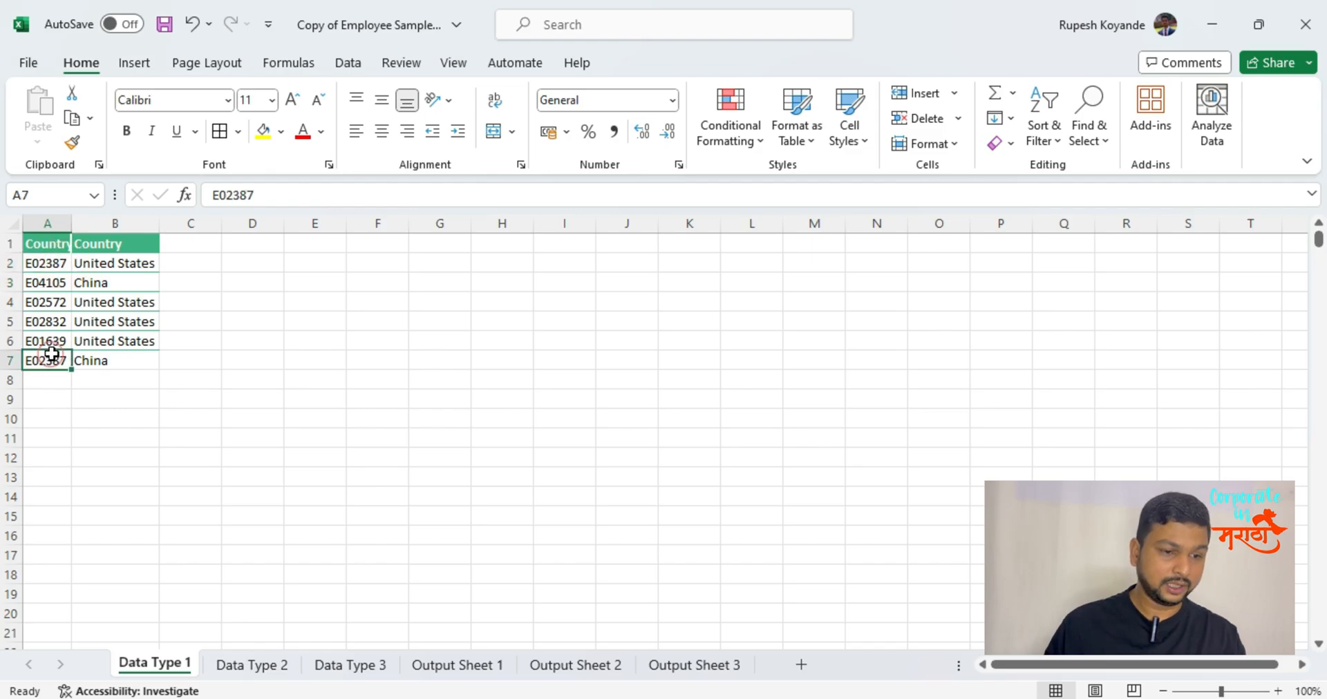
Change the country in B7 of the Data Type 1 sheet to India.
click(135, 365)
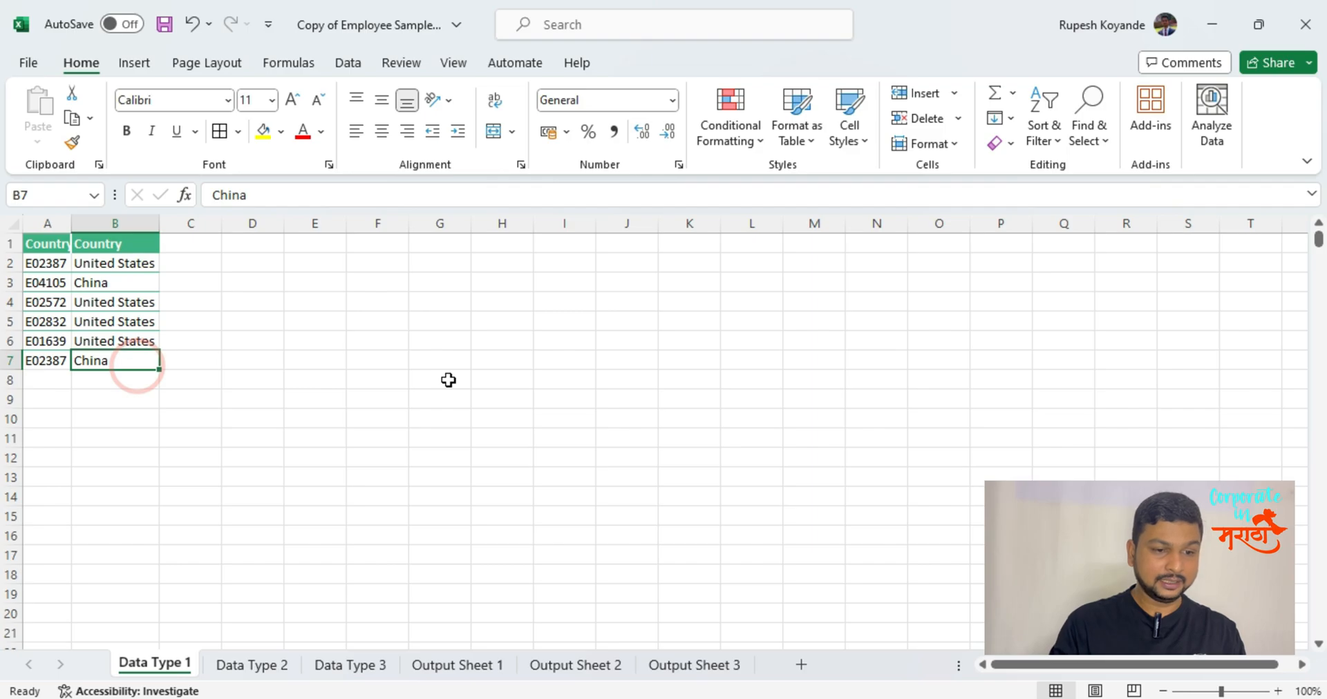
text(India)
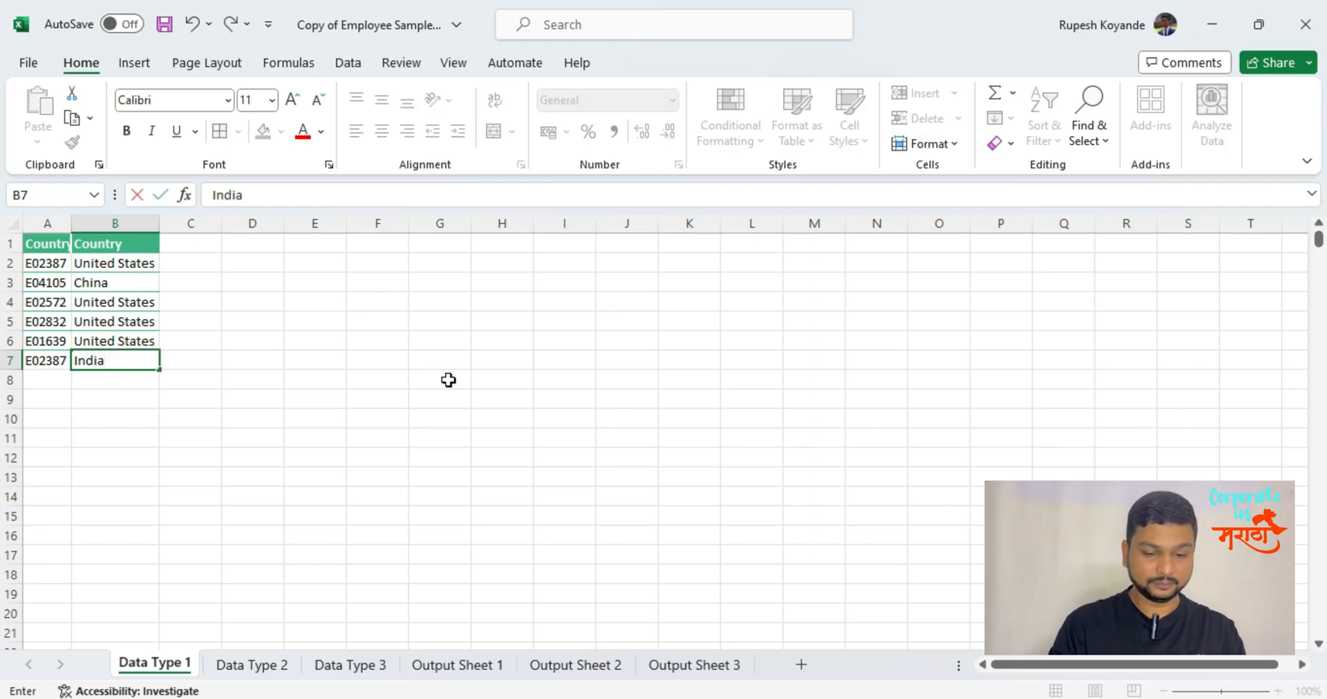
key(Return)
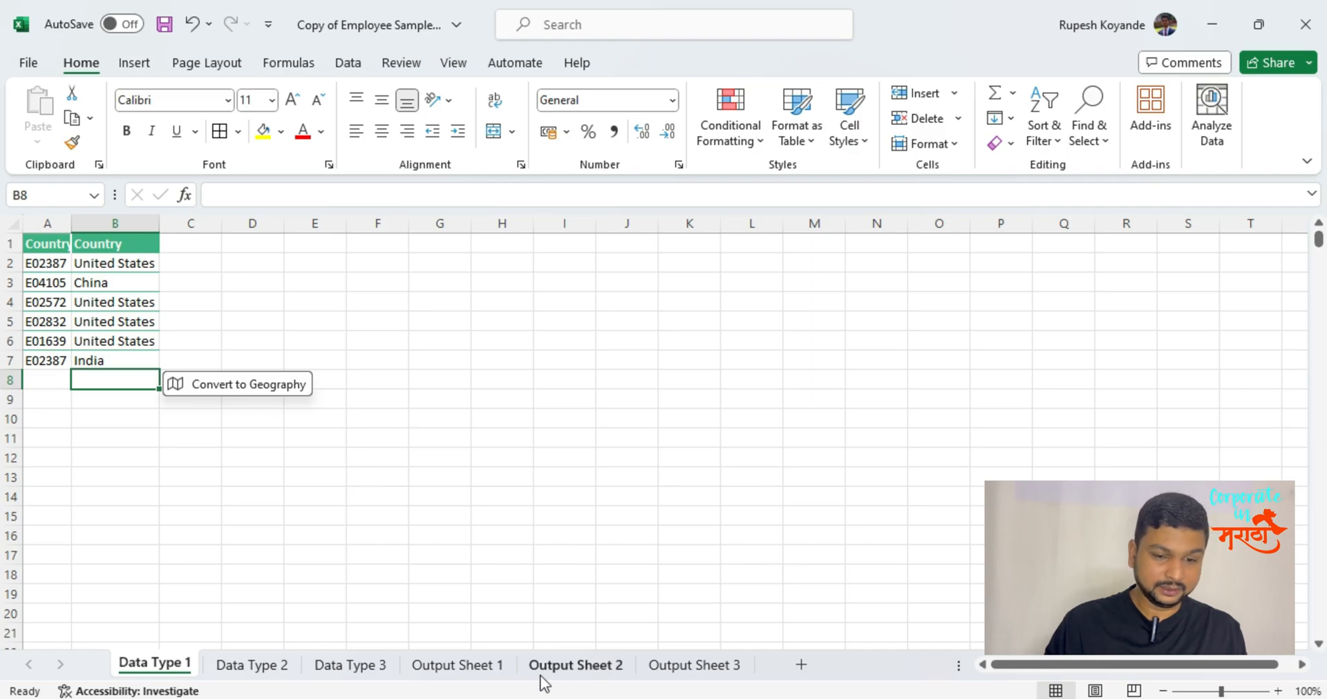
Clear the Full Name and Job Title cells B2:C14 on Output Sheet 1.
click(477, 672)
drag(135, 262, 274, 499)
key(Delete)
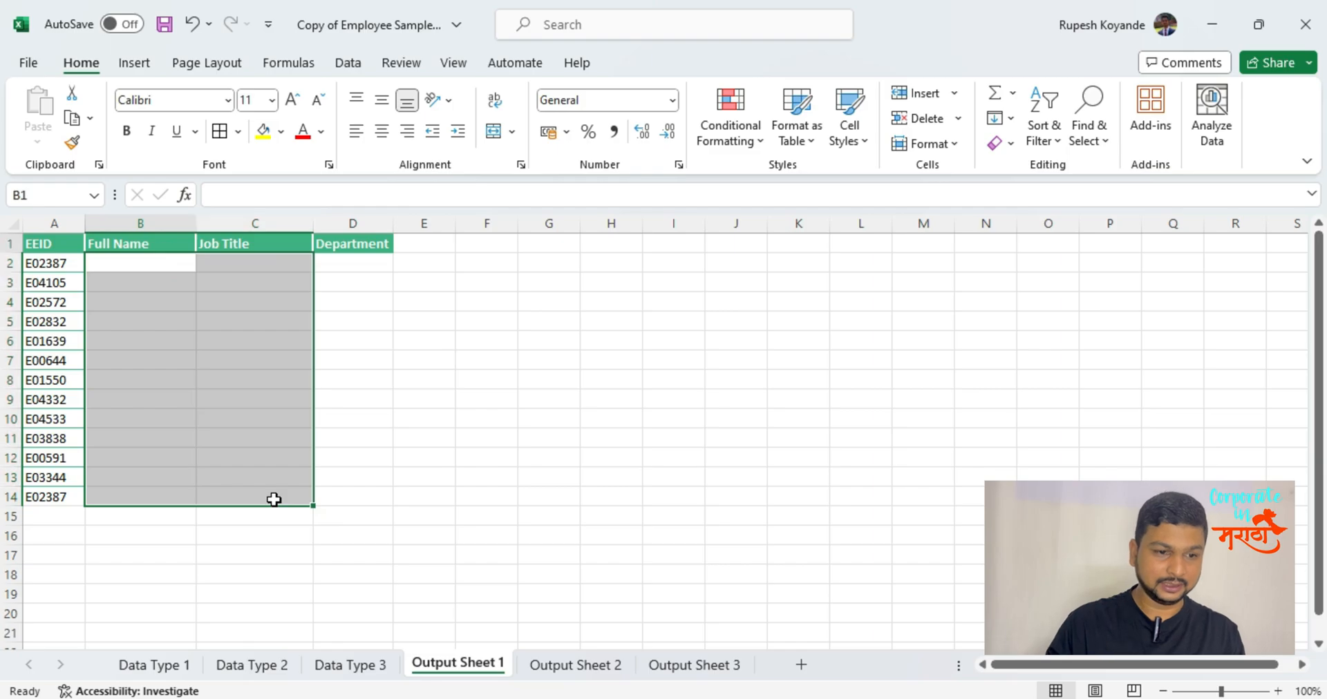
Delete rows 3 through 14 on Output Sheet 1, keeping only the first EEID entry.
key(ctrl+Home)
key(Down)
key(Down)
key(Up)
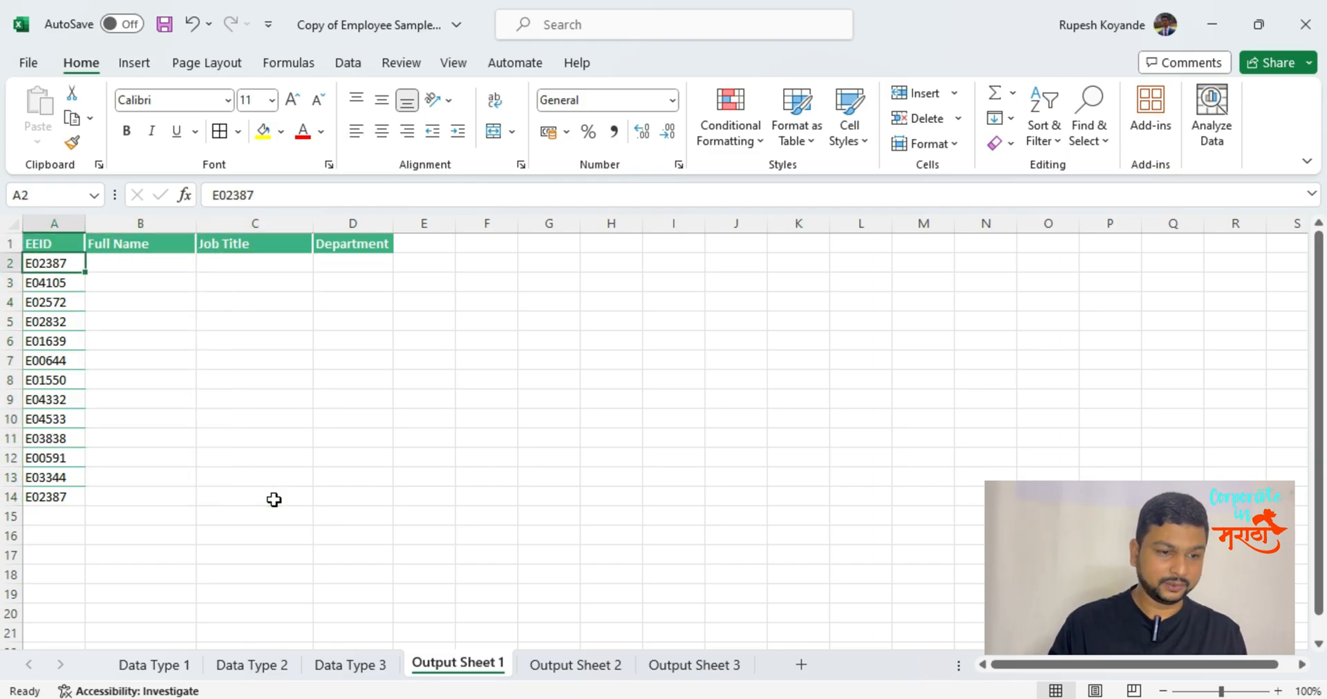
key(Right)
key(Down)
key(Left)
key(shift+space)
key(ctrl+shift+Down)
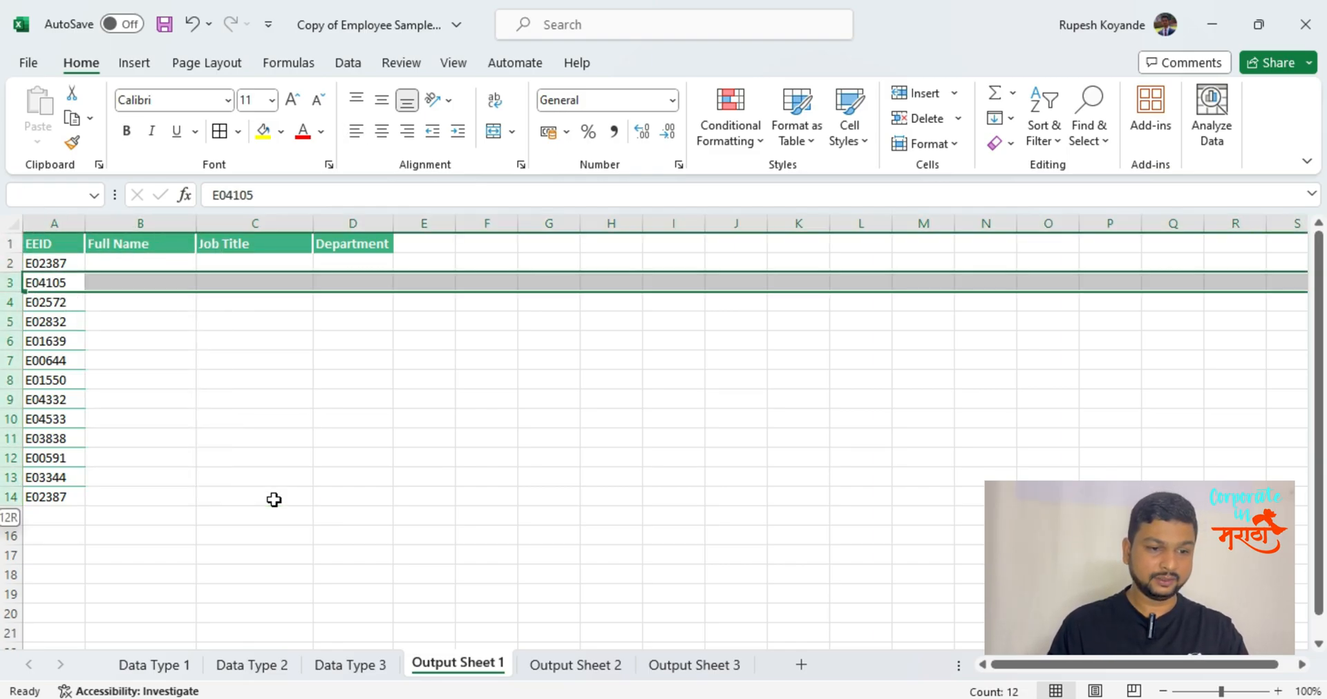
key(ctrl+minus)
Rename the Full Name header in B1 of Output Sheet 1 as Country.
key(Up)
key(Right)
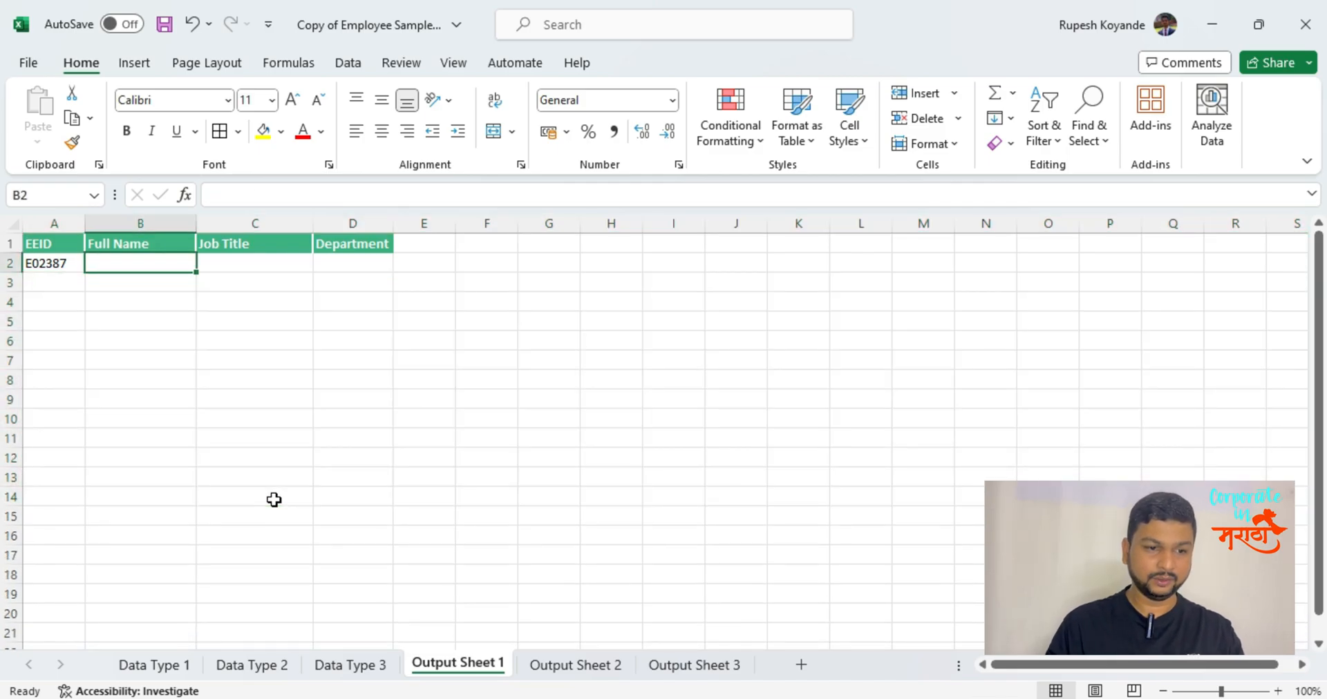
text(=)
key(Escape)
key(Up)
key(Right)
key(Left)
text(Count)
key(Return)
Enter =VLOOKUP(A2,'Data Type 1'!A:B,2,0) in B2 of Output Sheet 1 and check the duplicate codes in A2 and A7 of Data Type 1.
key(Up)
key(Right)
key(Down)
key(Left)
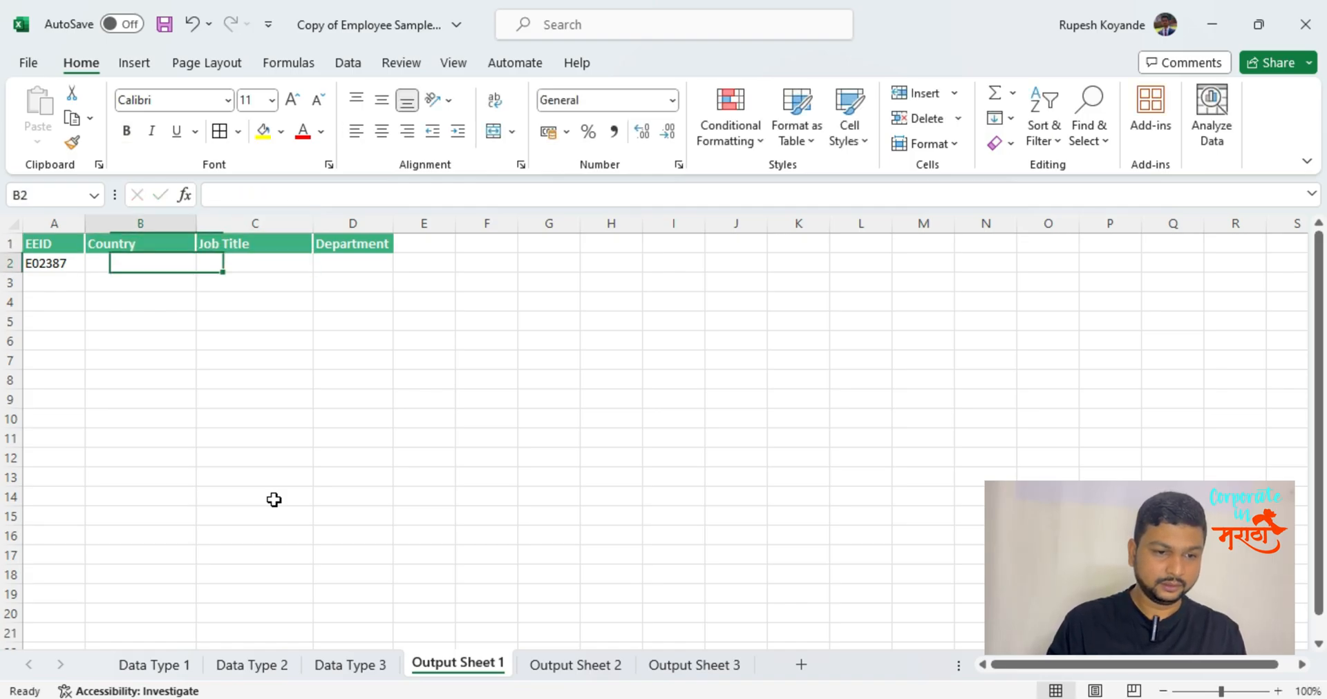
text(=vloo)
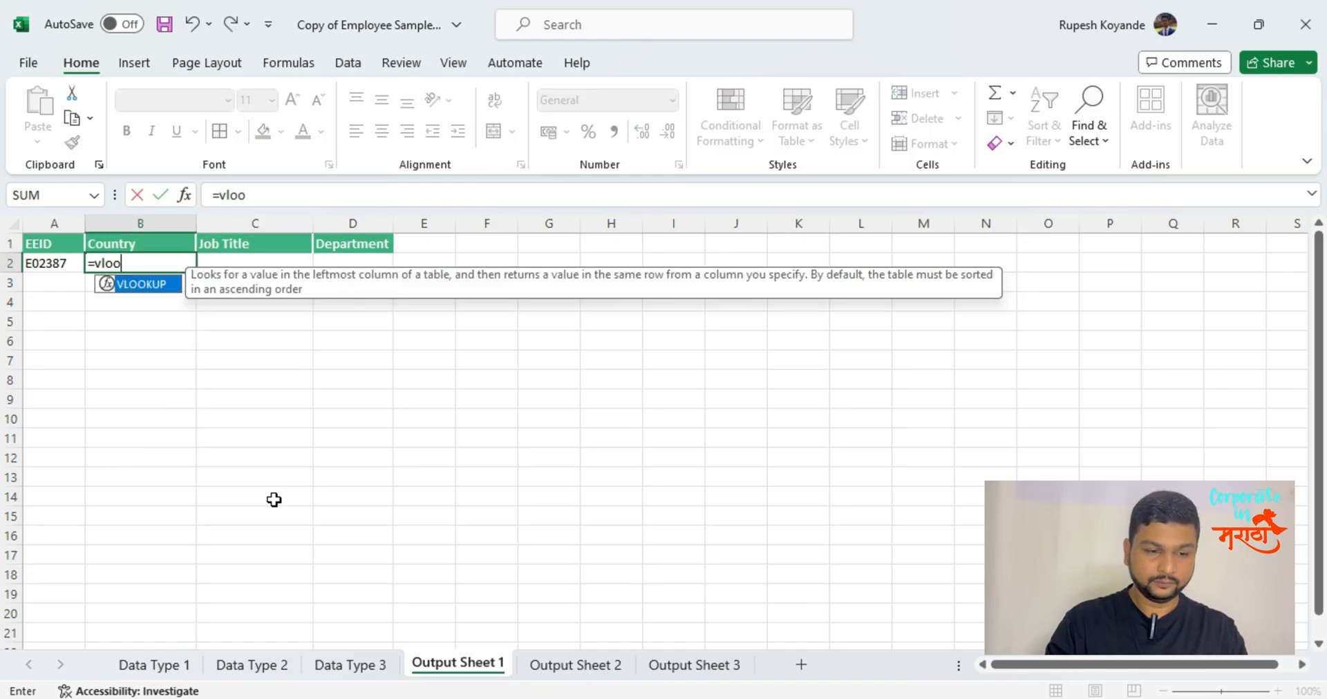
key(Tab)
key(Left)
text(,)
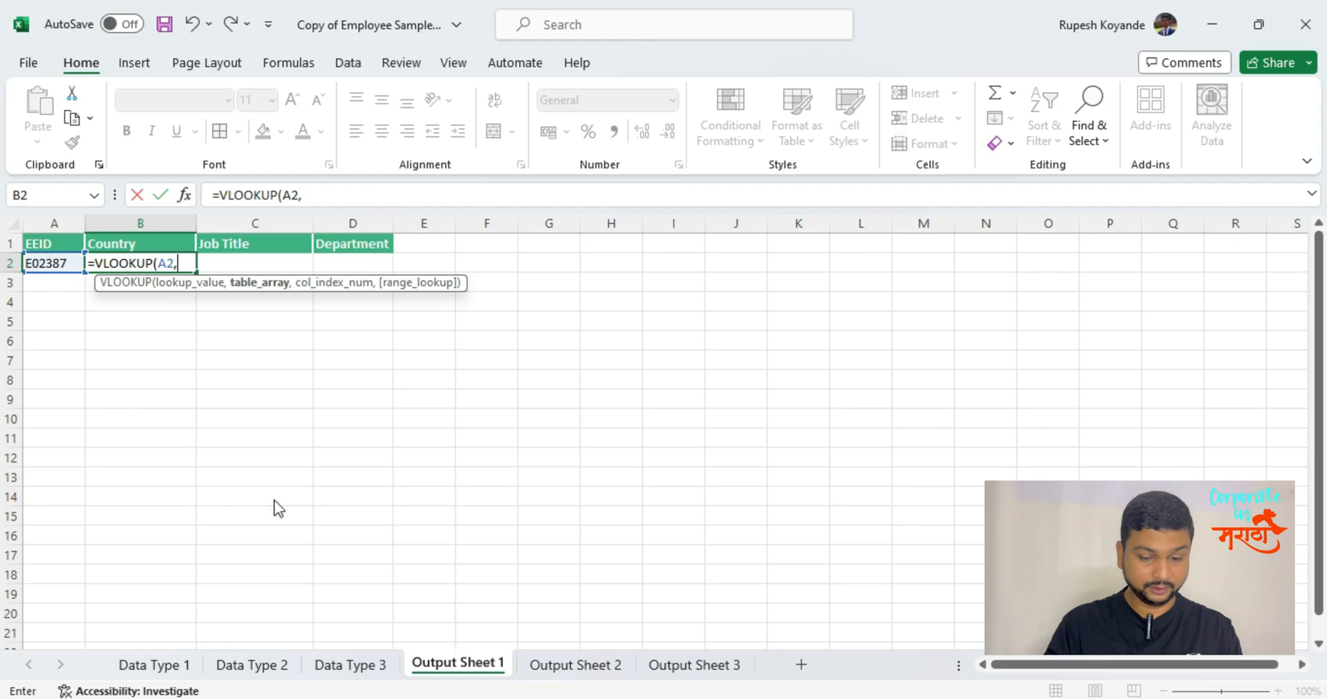
key(alt+Tab)
key(alt+shift+Tab)
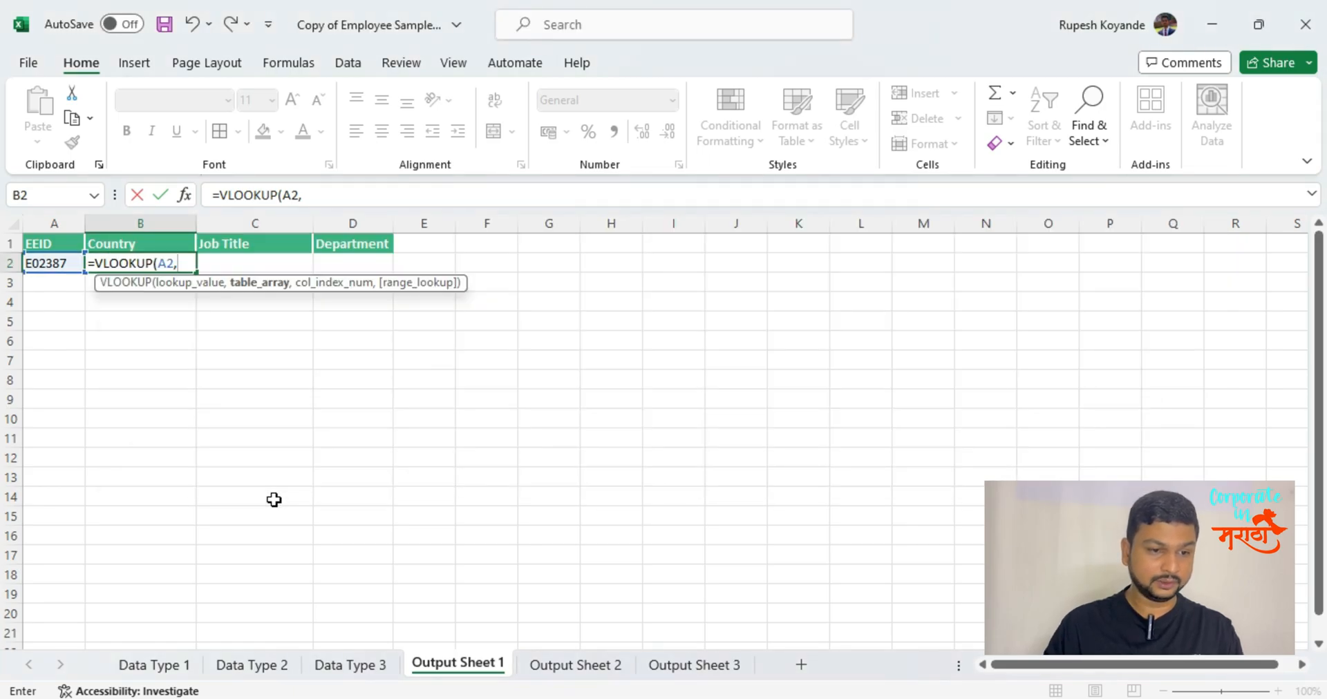
click(155, 665)
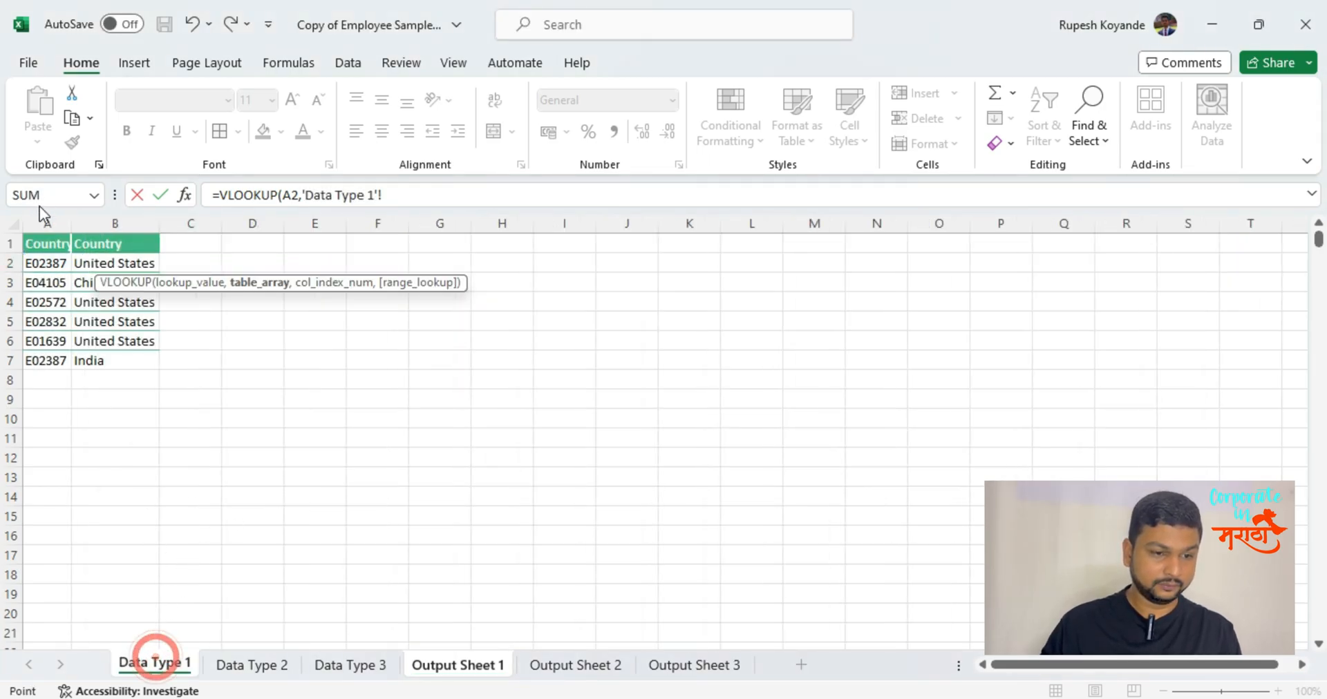
drag(40, 220, 118, 222)
text(,2,0)
key(Return)
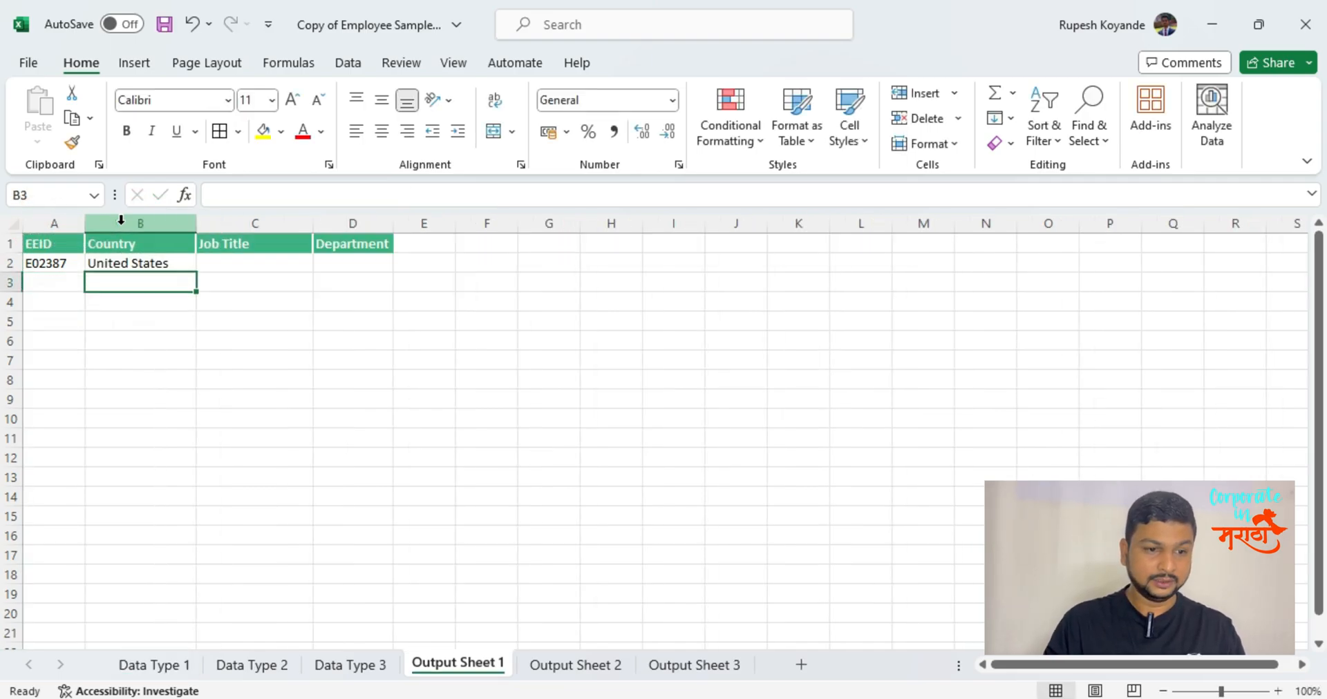
click(154, 665)
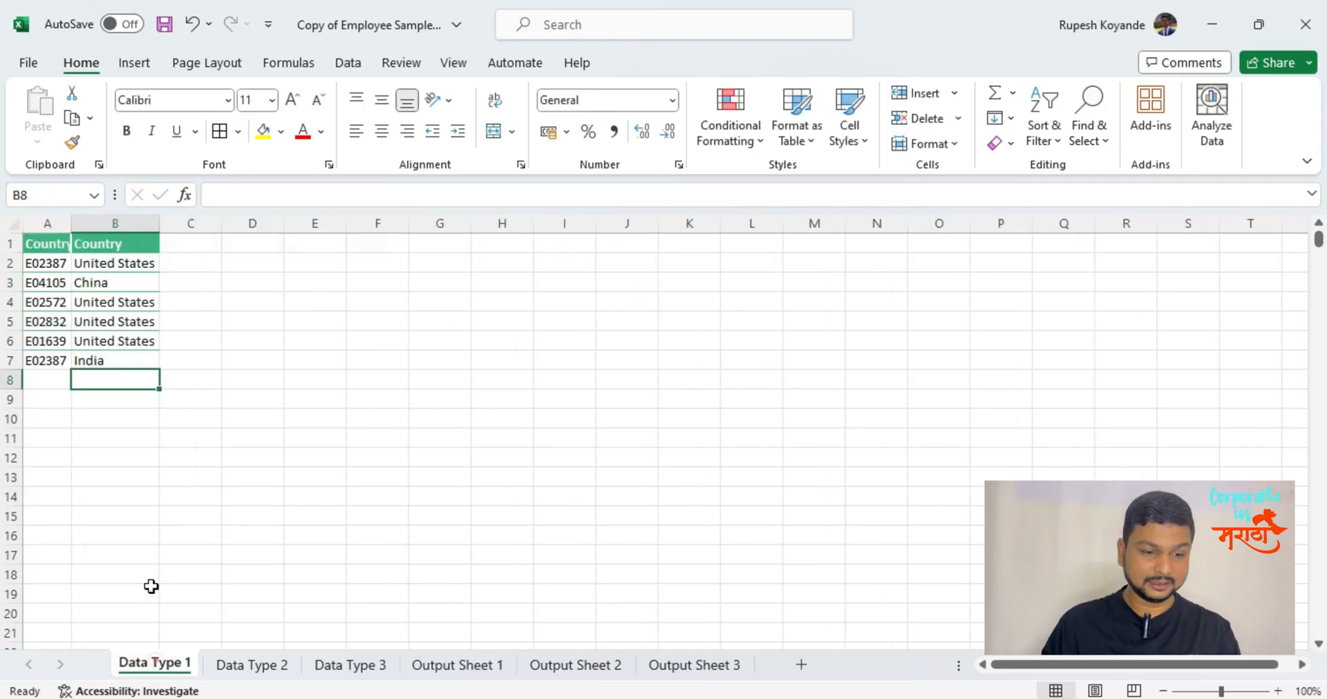
click(52, 264)
click(53, 364)
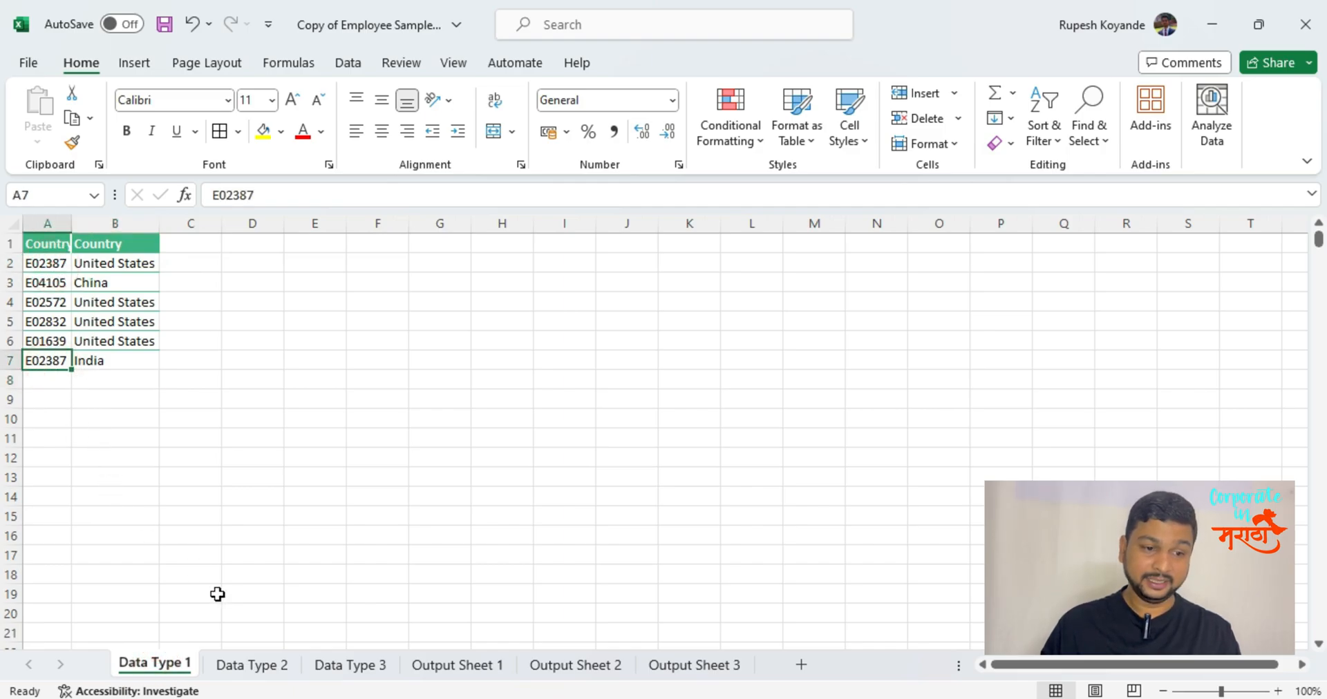
Begin an XLOOKUP in B2 of Output Sheet 1 that looks up A2 in Data Type 1 column A and returns column B.
click(456, 675)
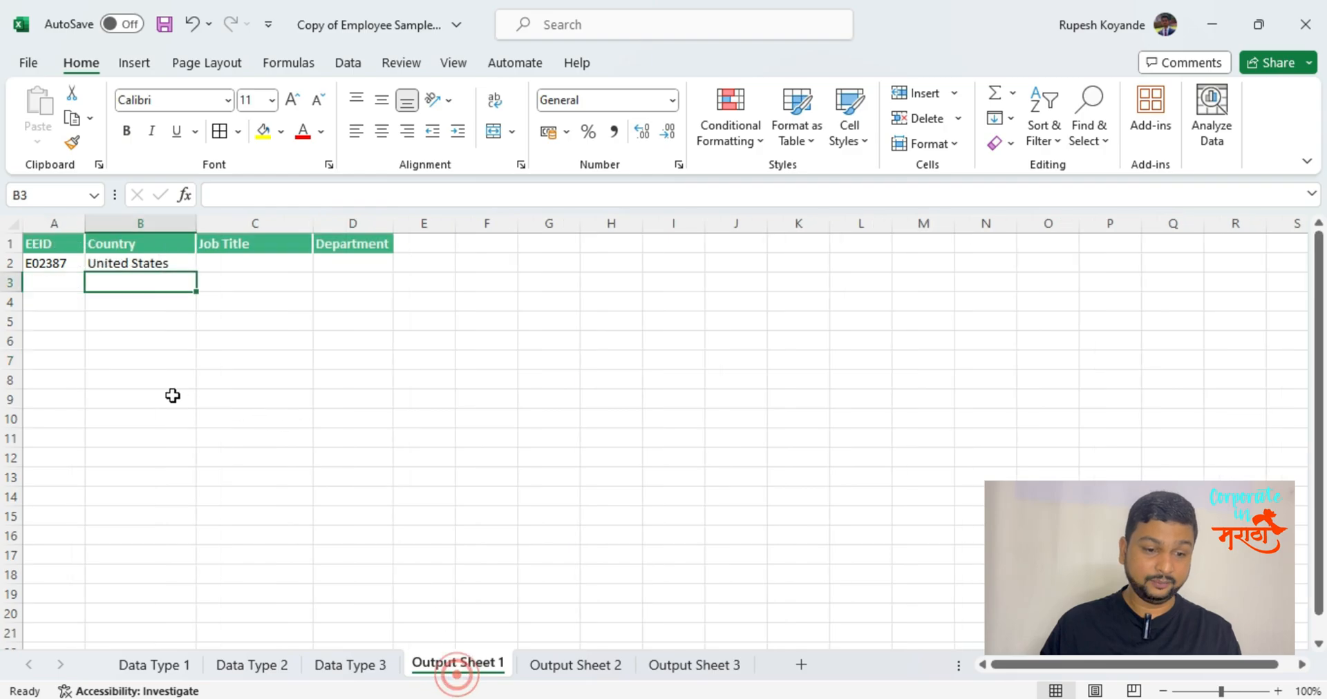
click(136, 265)
text(=xl)
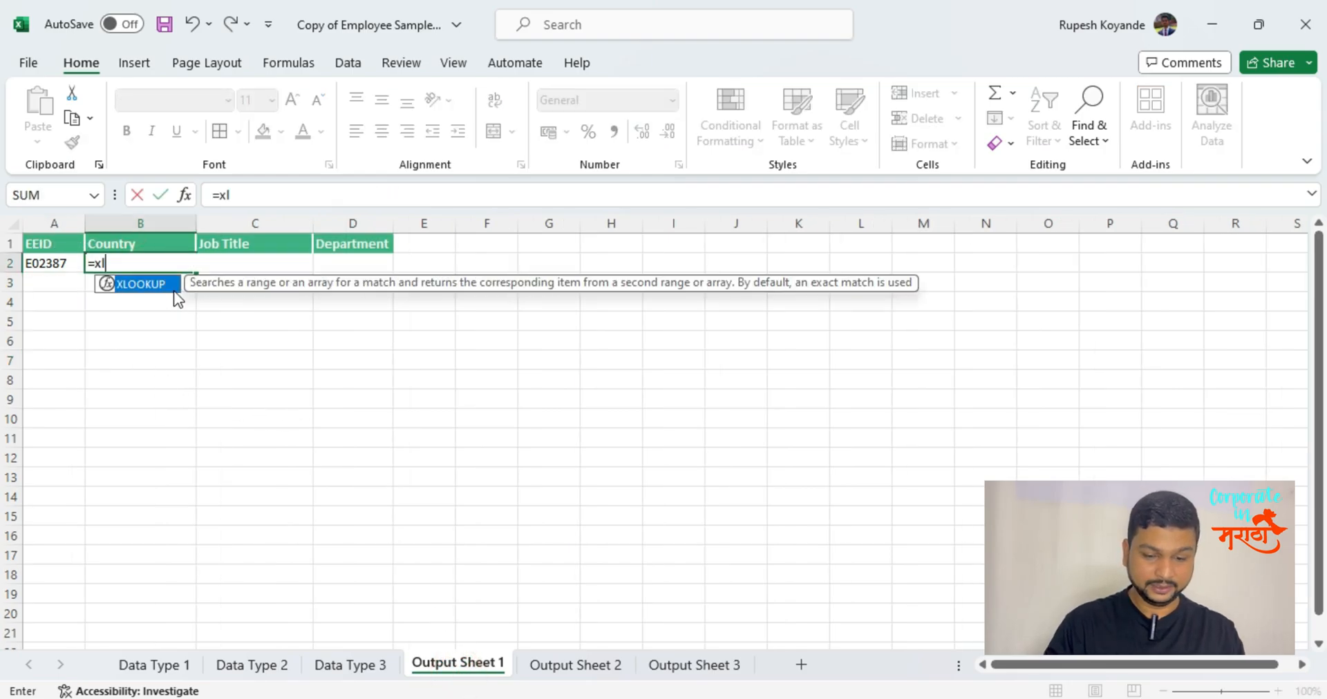
double_click(172, 289)
key(Left)
text(,)
click(170, 664)
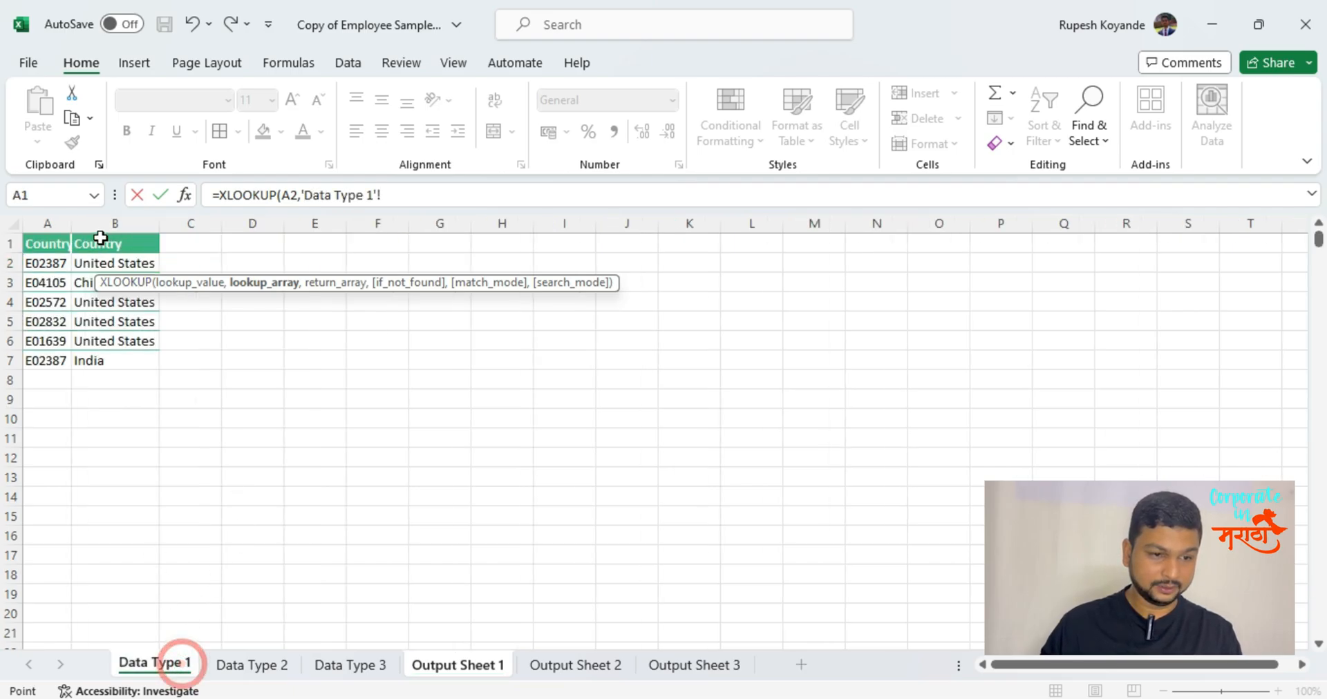
click(48, 221)
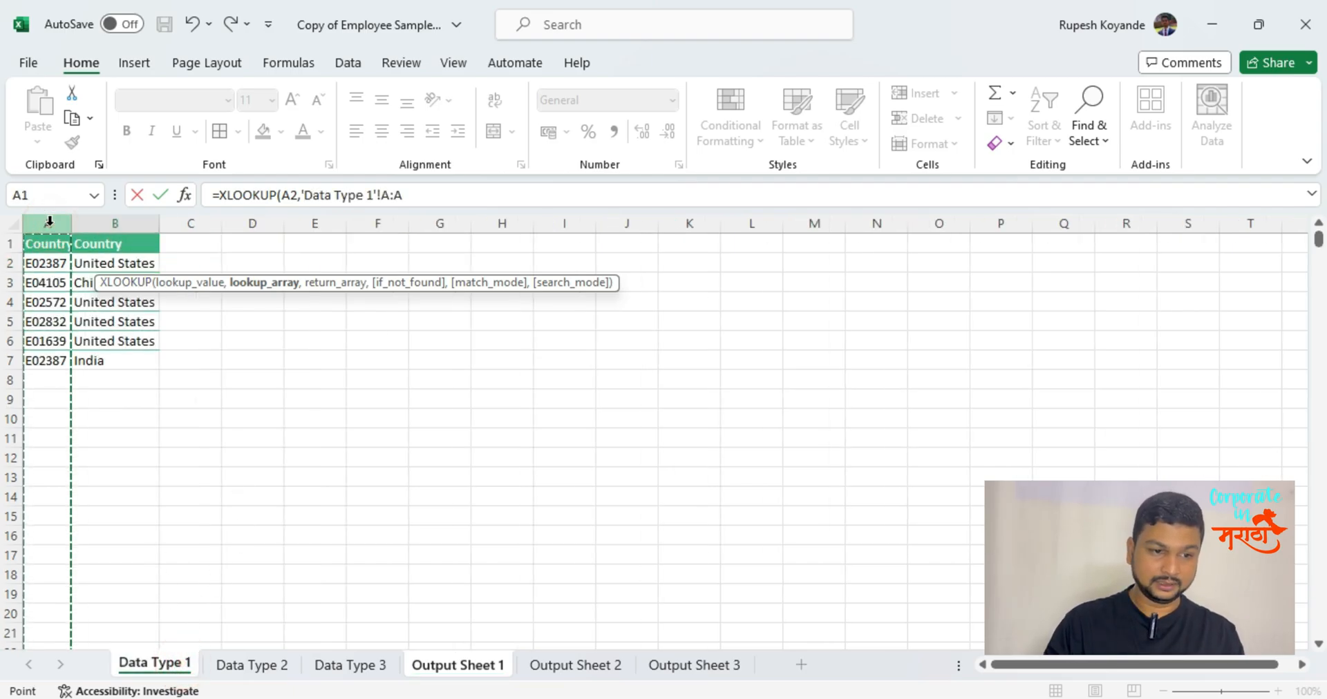
text(,)
click(133, 221)
Complete the XLOOKUP with "Not Found" as the fallback, match mode 0 and search mode -1 for last-to-first.
text(,'Data Type 1'!B:B,"Not Found)
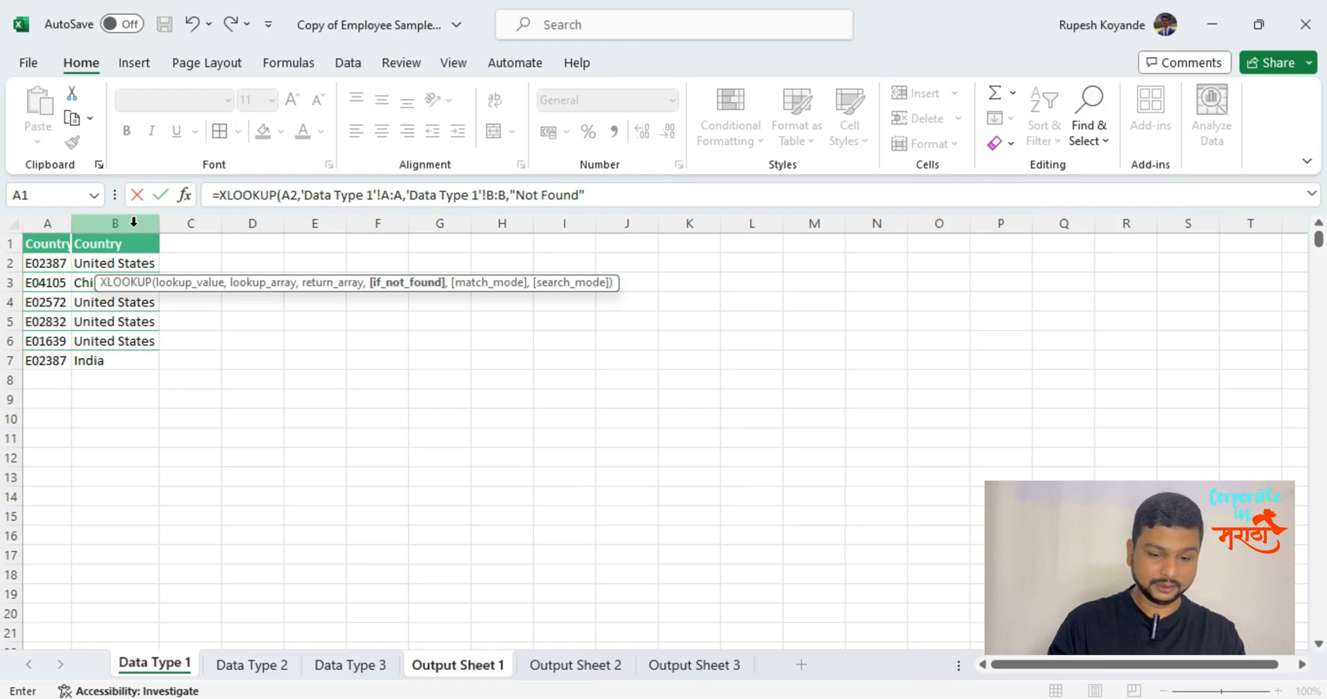
text(,)
text(0)
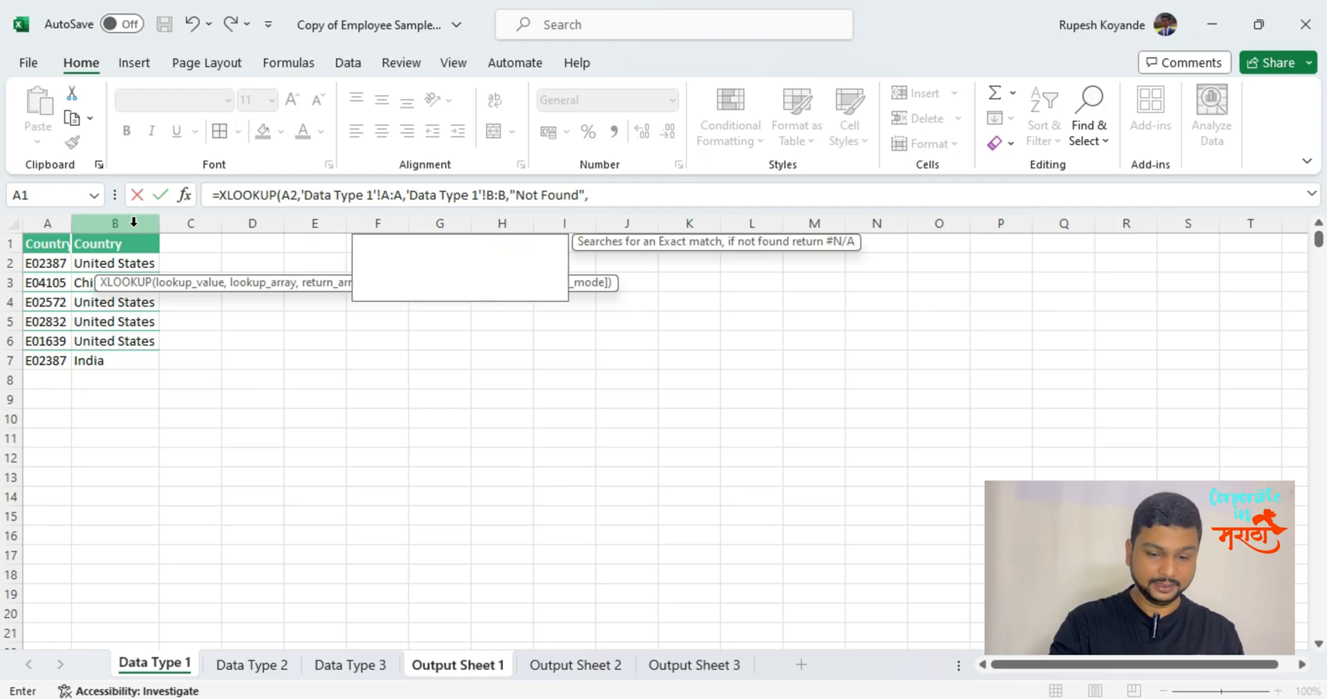
text(,)
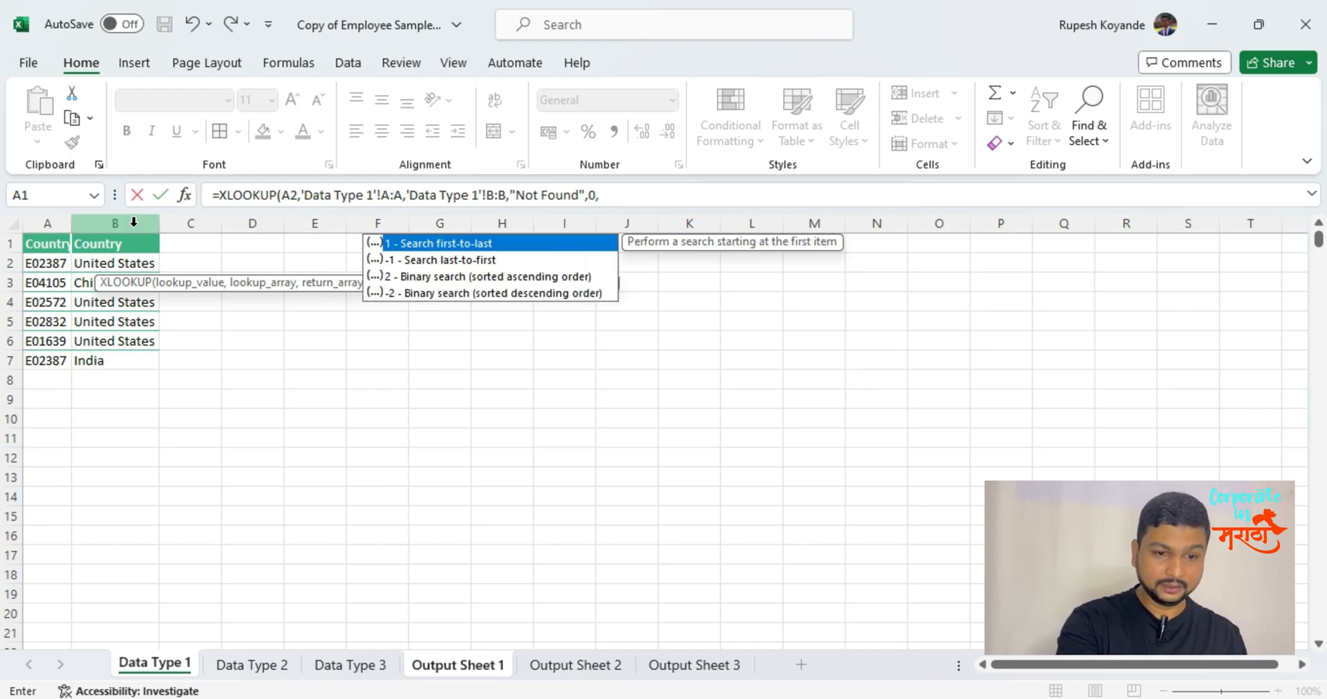
key(Down)
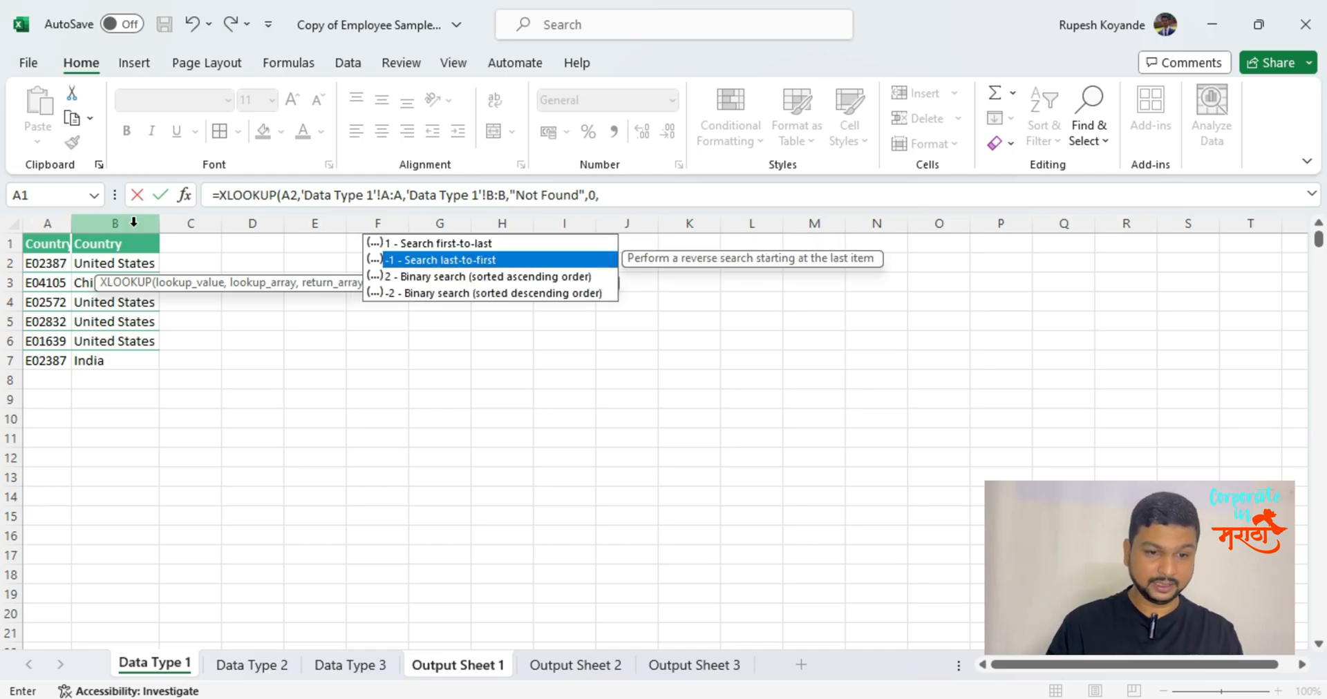
text(-1)
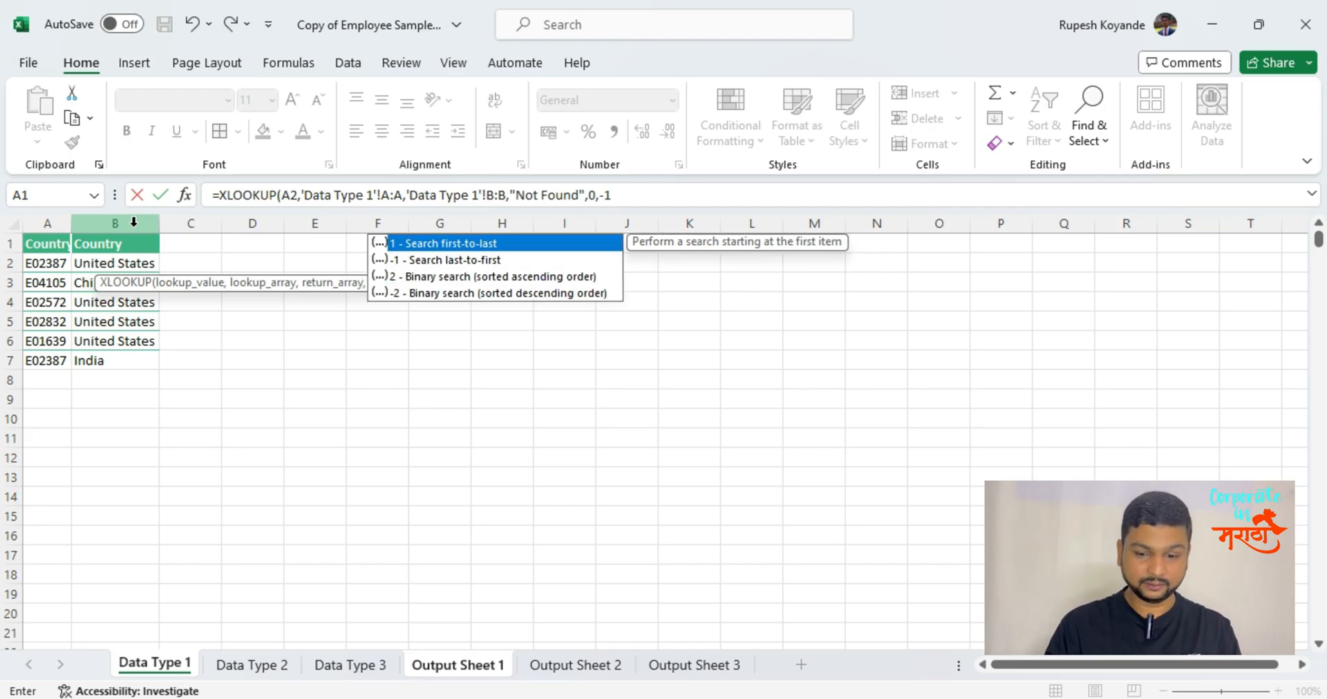
key(Return)
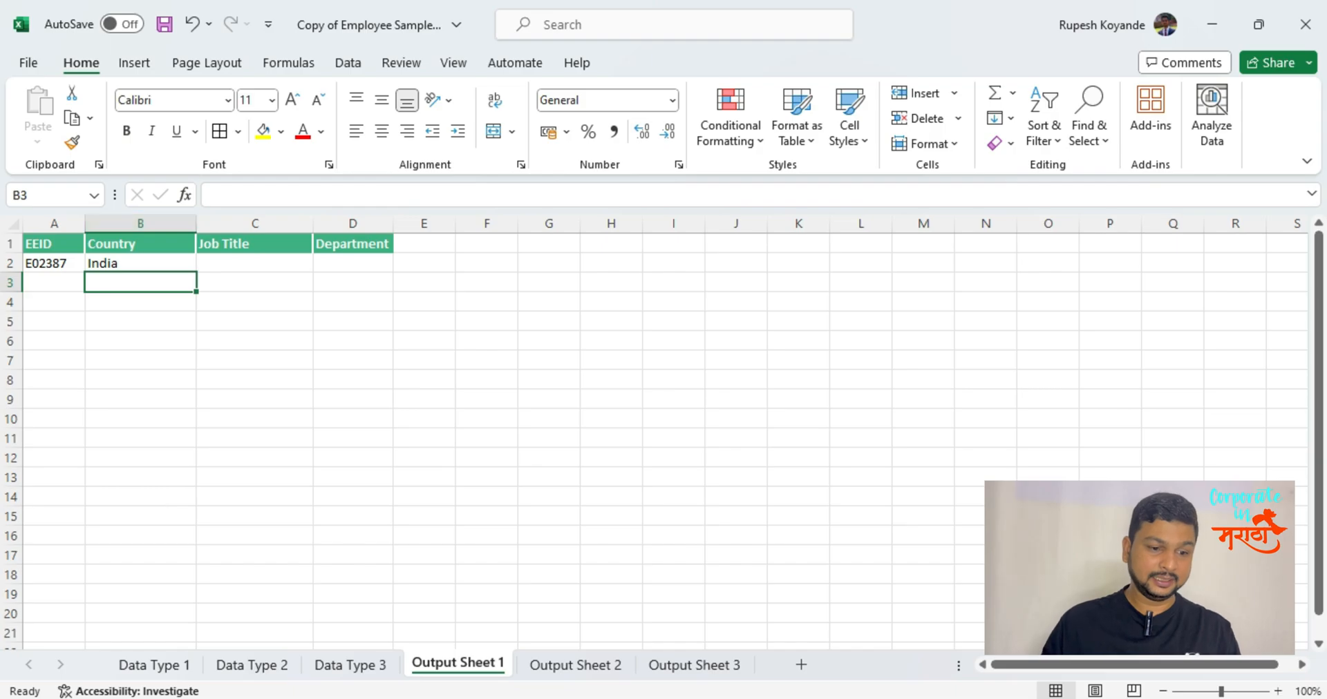
Examine the last occurrence of the duplicated code and its country in row 7 of the Data Type 1 sheet.
click(164, 667)
drag(114, 361, 70, 221)
drag(56, 395, 42, 304)
click(36, 362)
click(110, 365)
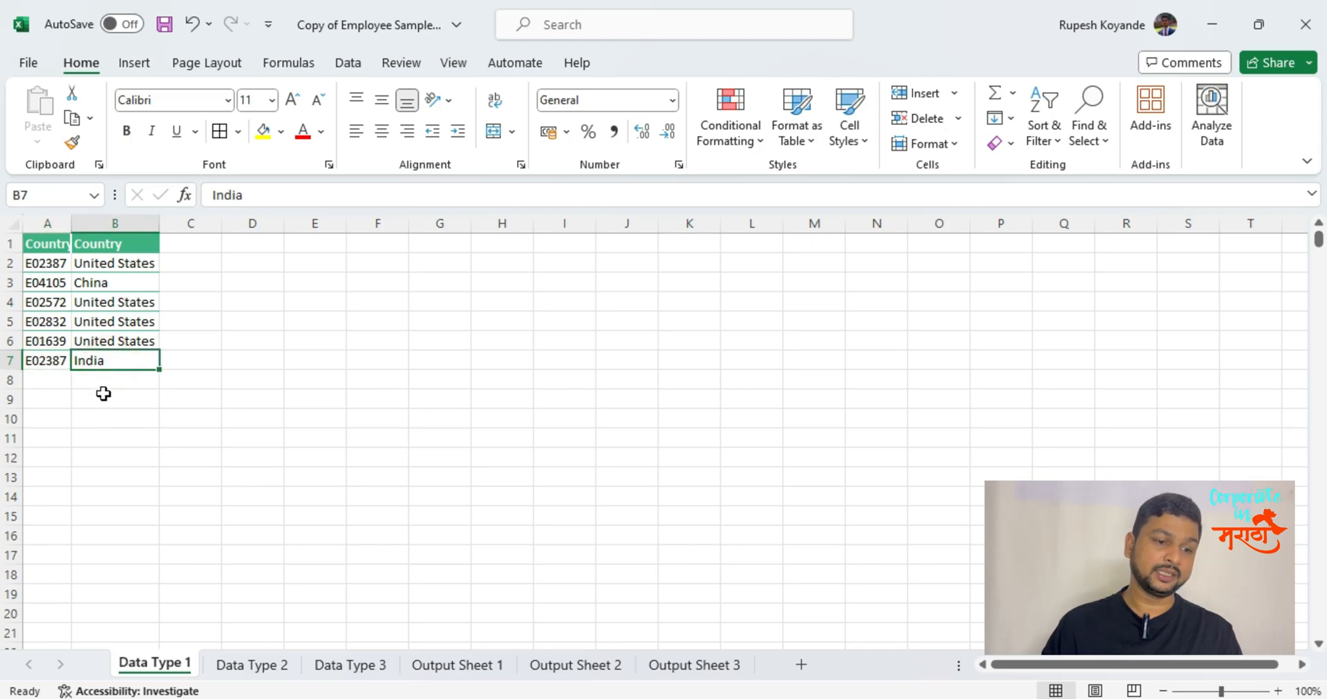
click(64, 400)
click(88, 399)
Copy A7:B7 on the Data Type 1 sheet into row 8.
click(49, 360)
drag(82, 359, 83, 360)
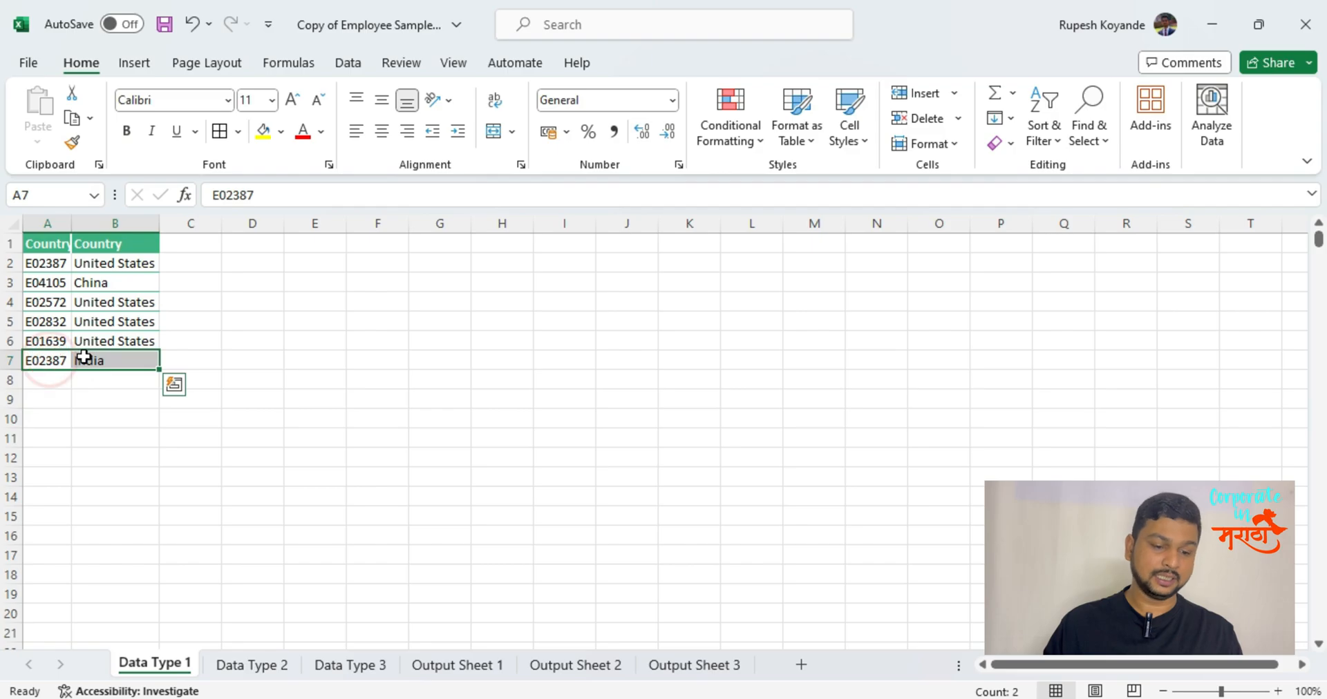
key(ctrl+c)
key(ctrl+q)
click(54, 382)
key(ctrl+v)
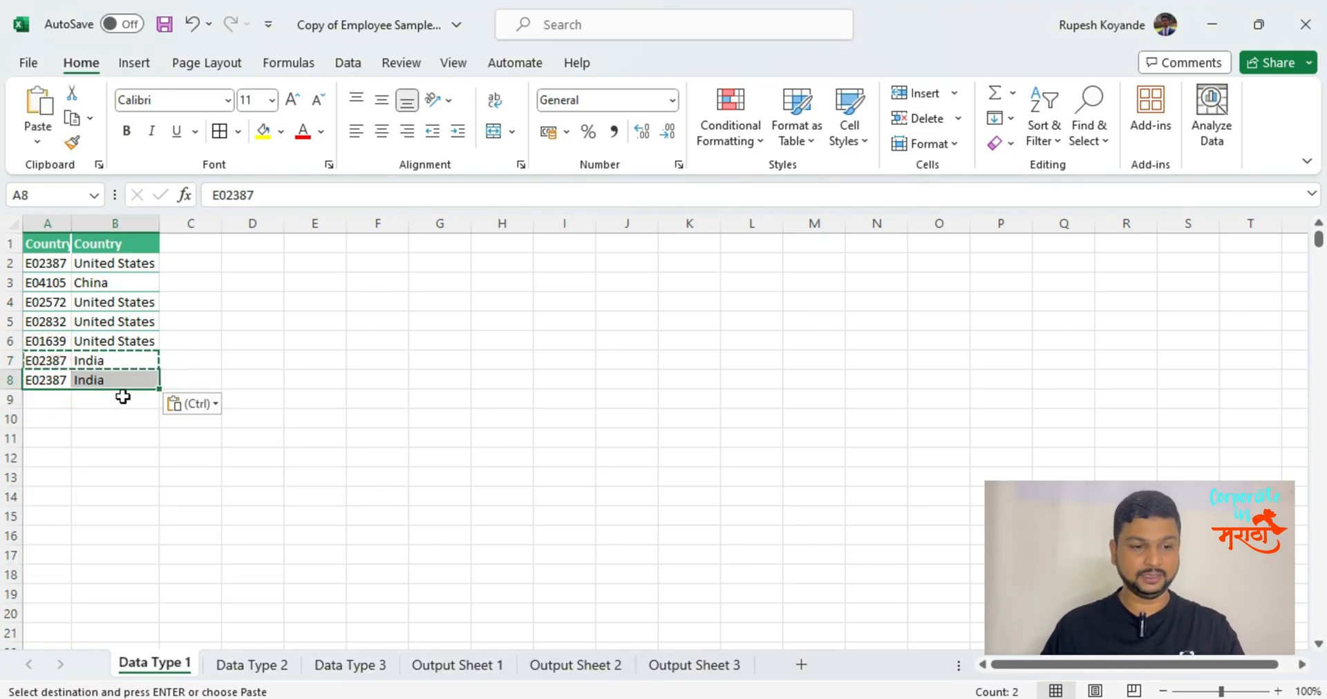
Set the country in B8 of the Data Type 1 sheet to Dubai.
key(Escape)
click(108, 384)
text(Dub)
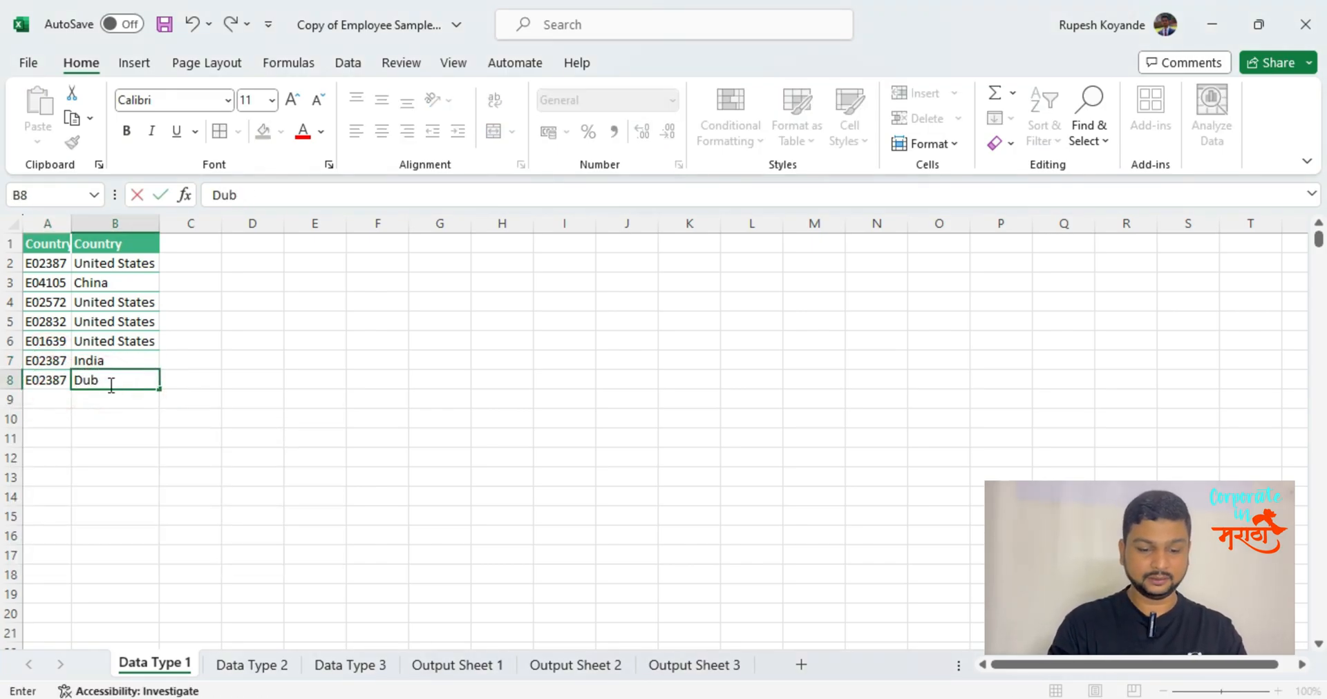
text(ai)
key(Return)
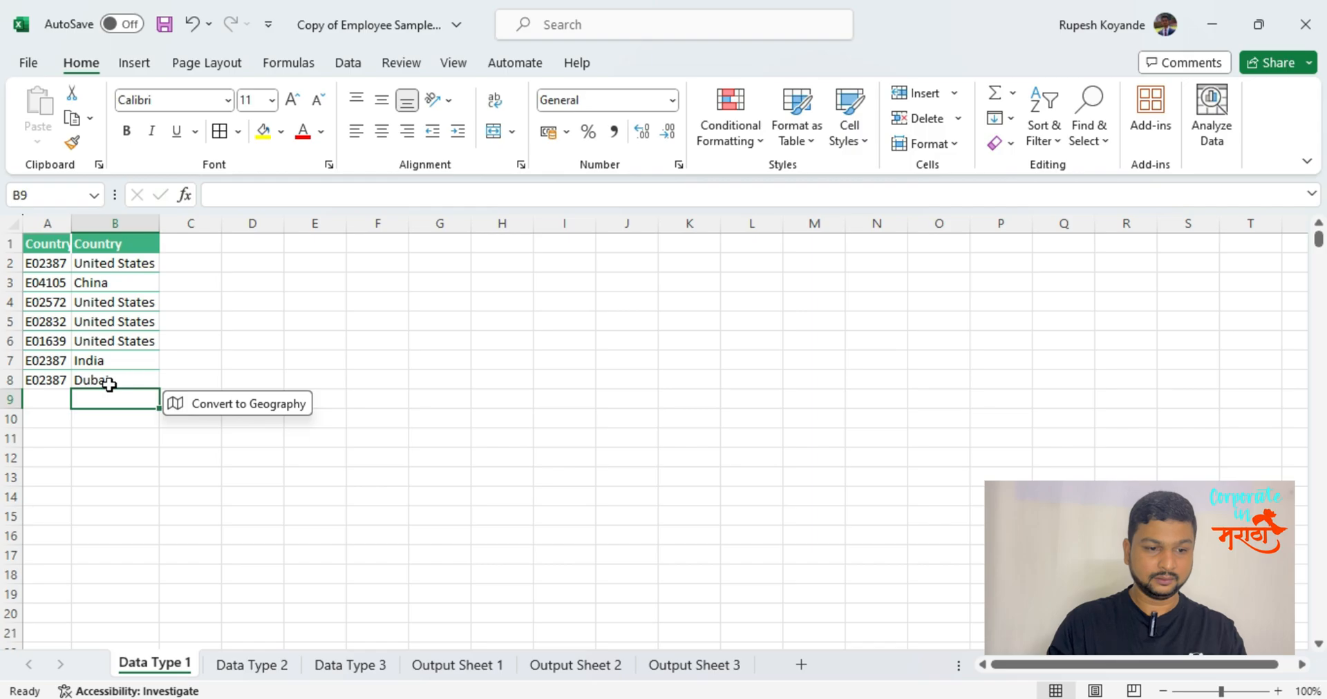
Compare the XLOOKUP result in B2 of Output Sheet 1 with the last duplicate row in Data Type 1.
click(425, 665)
click(121, 263)
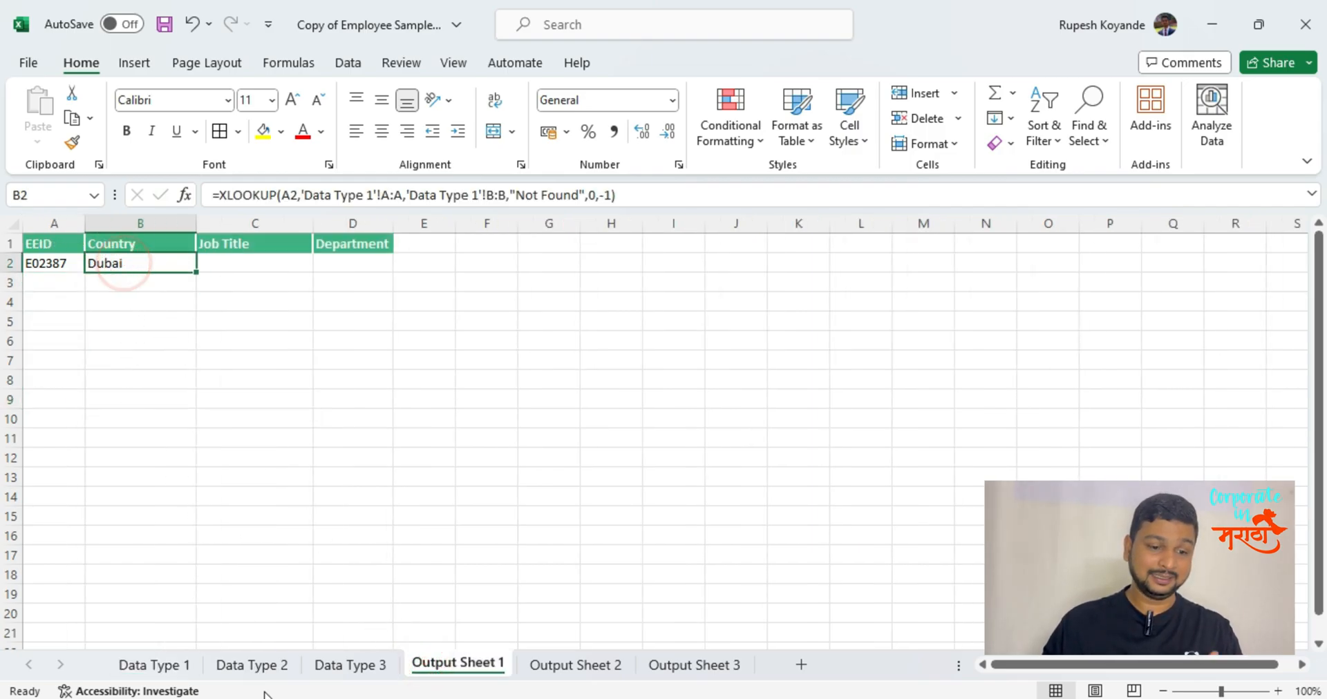
click(166, 664)
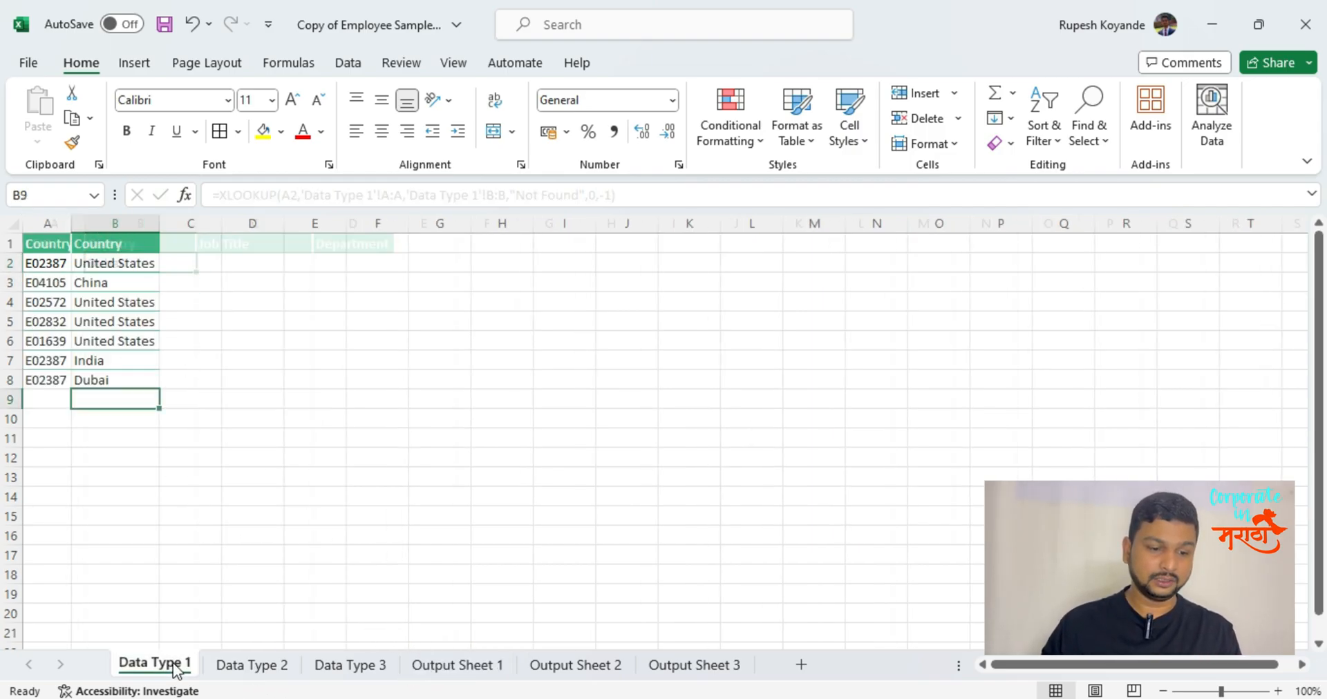
click(146, 378)
click(43, 402)
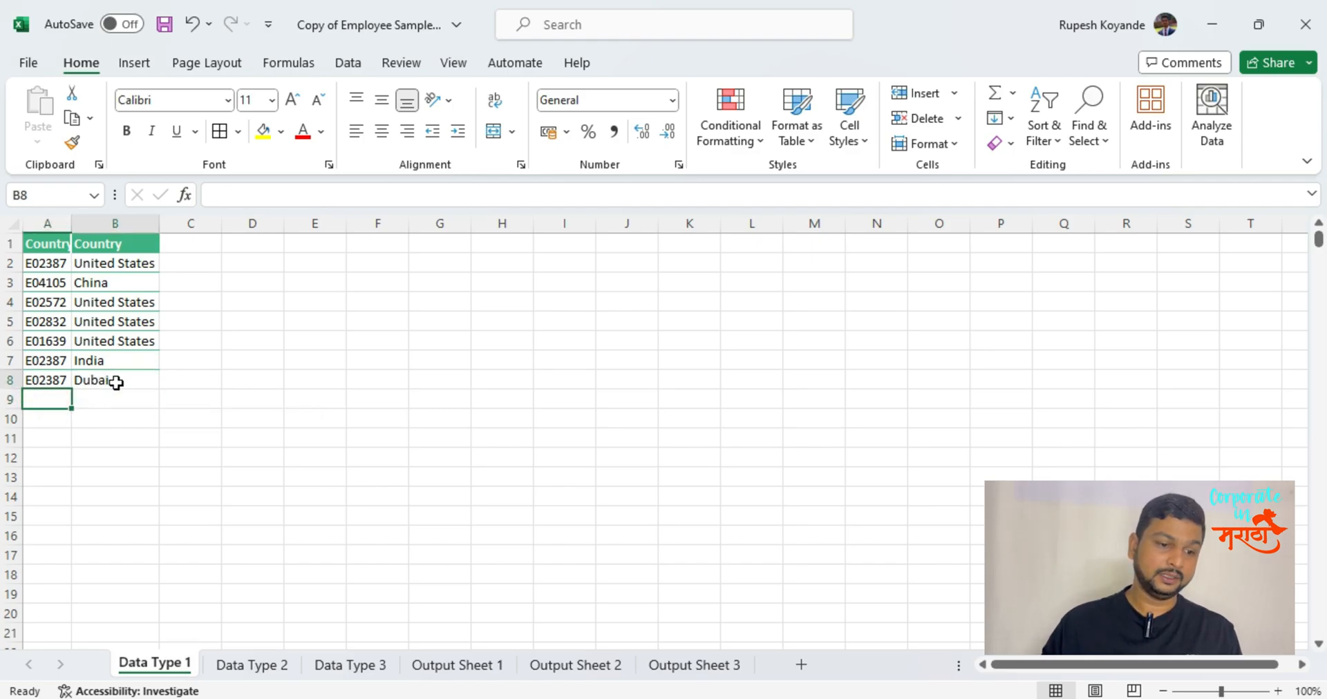
click(116, 383)
Enter a made-up employee ID that does not exist in Data Type 1 into A3 of Output Sheet 1.
click(423, 662)
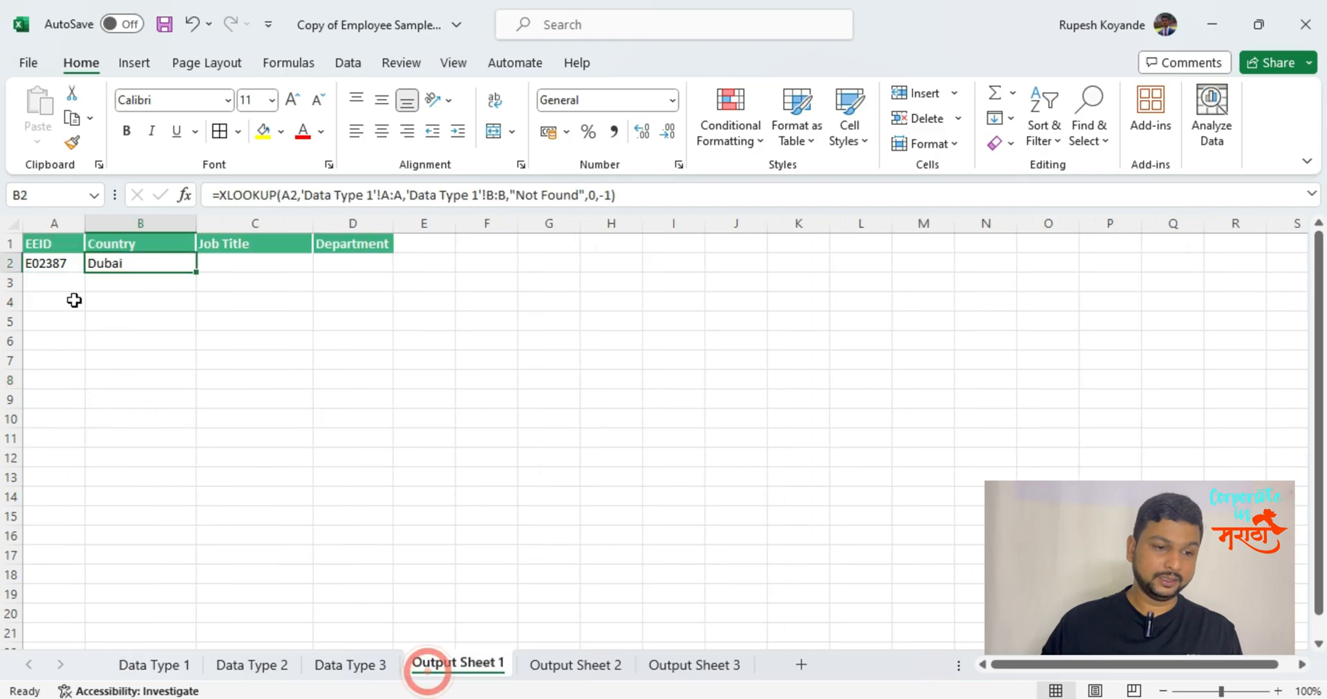
click(65, 280)
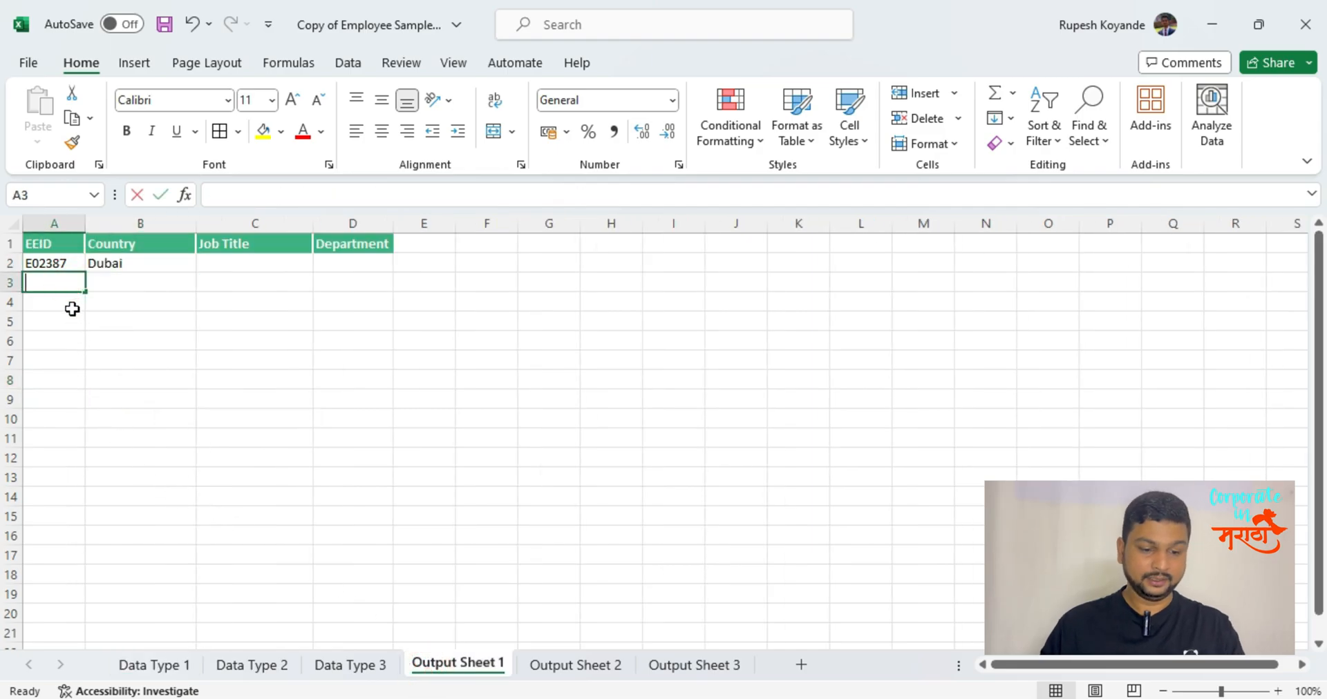
text(E12345)
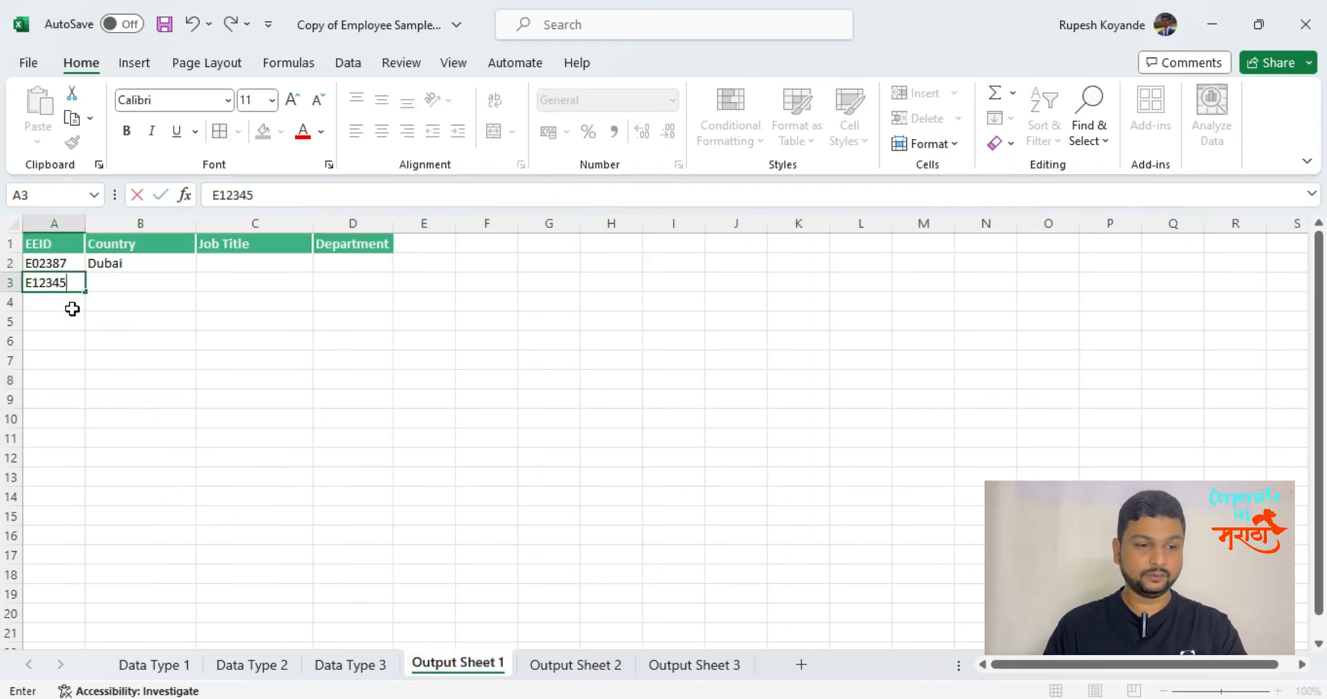
key(Return)
key(Up)
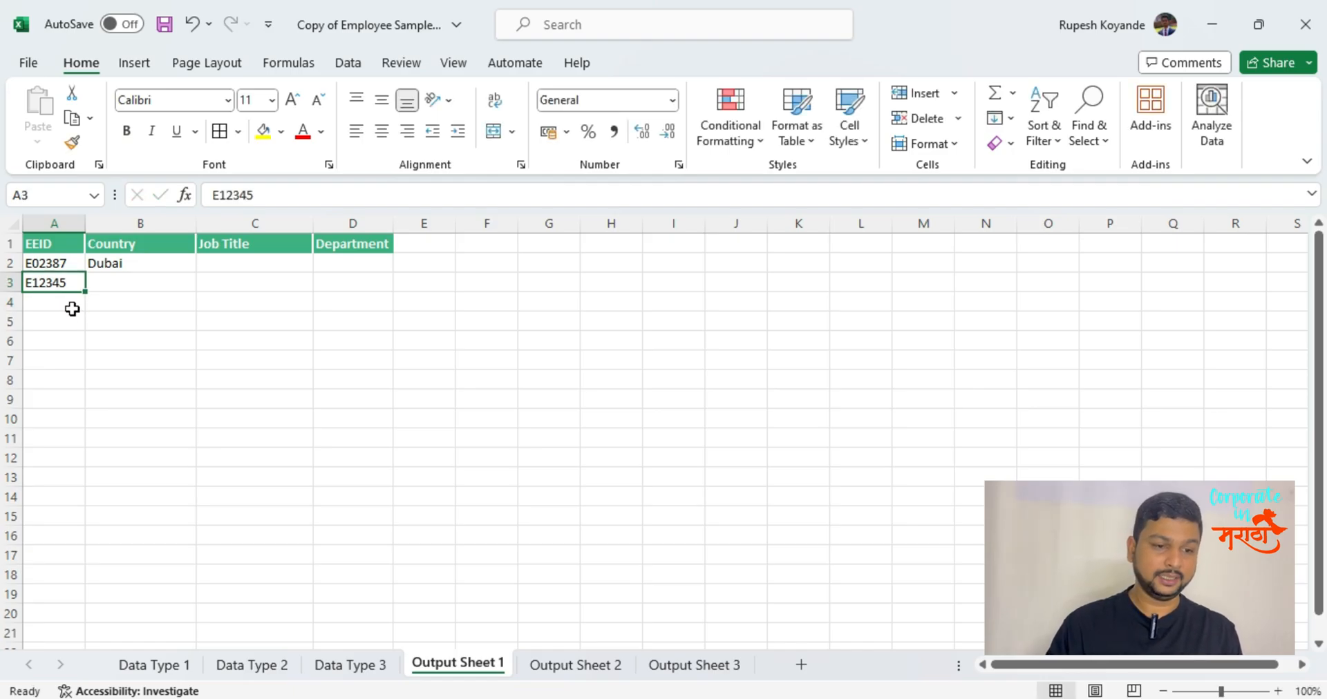
Fill the XLOOKUP from B2 down into B3 and check the IDs listed in Data Type 1.
click(45, 242)
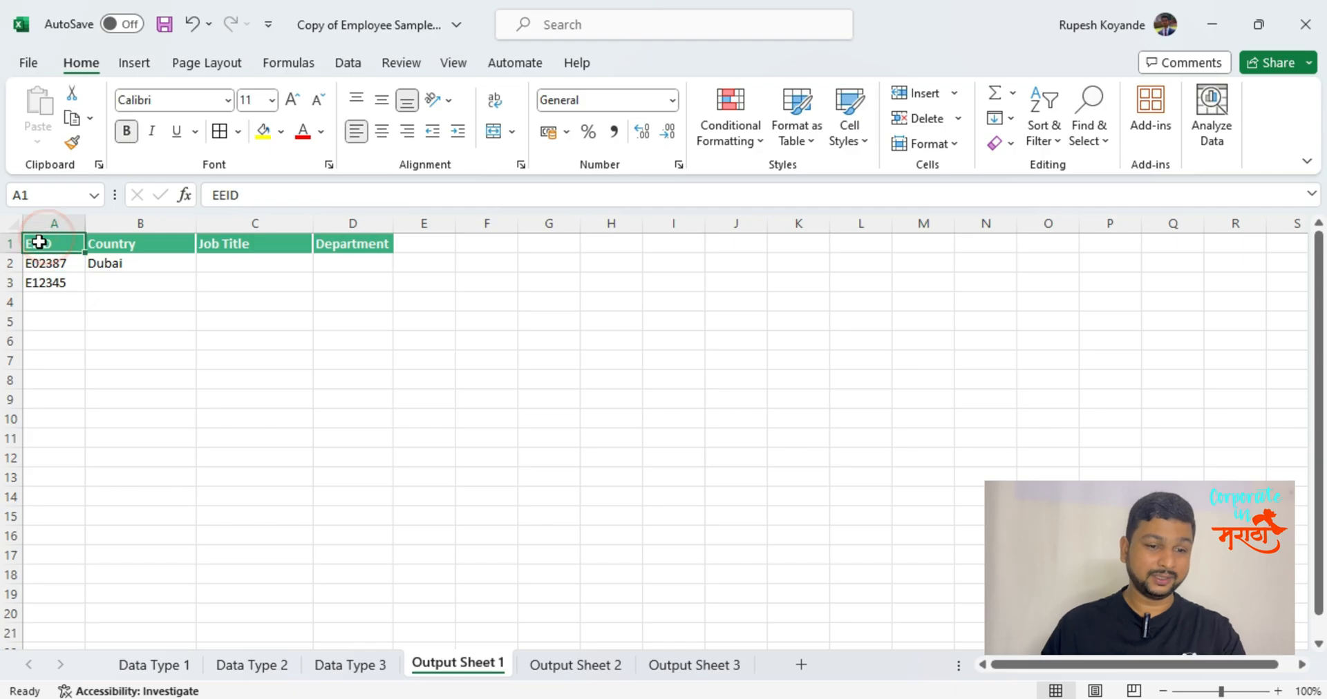
click(56, 285)
click(132, 285)
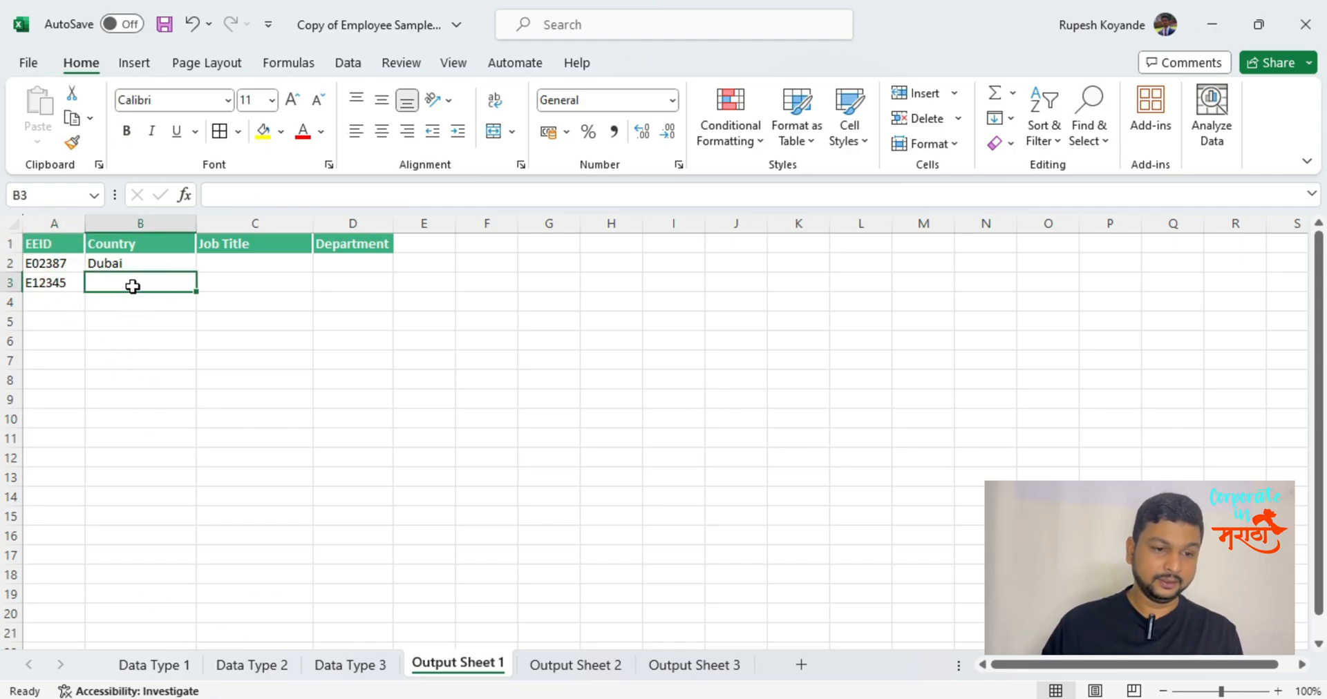
key(Up)
key(Down)
key(ctrl+d)
key(Down)
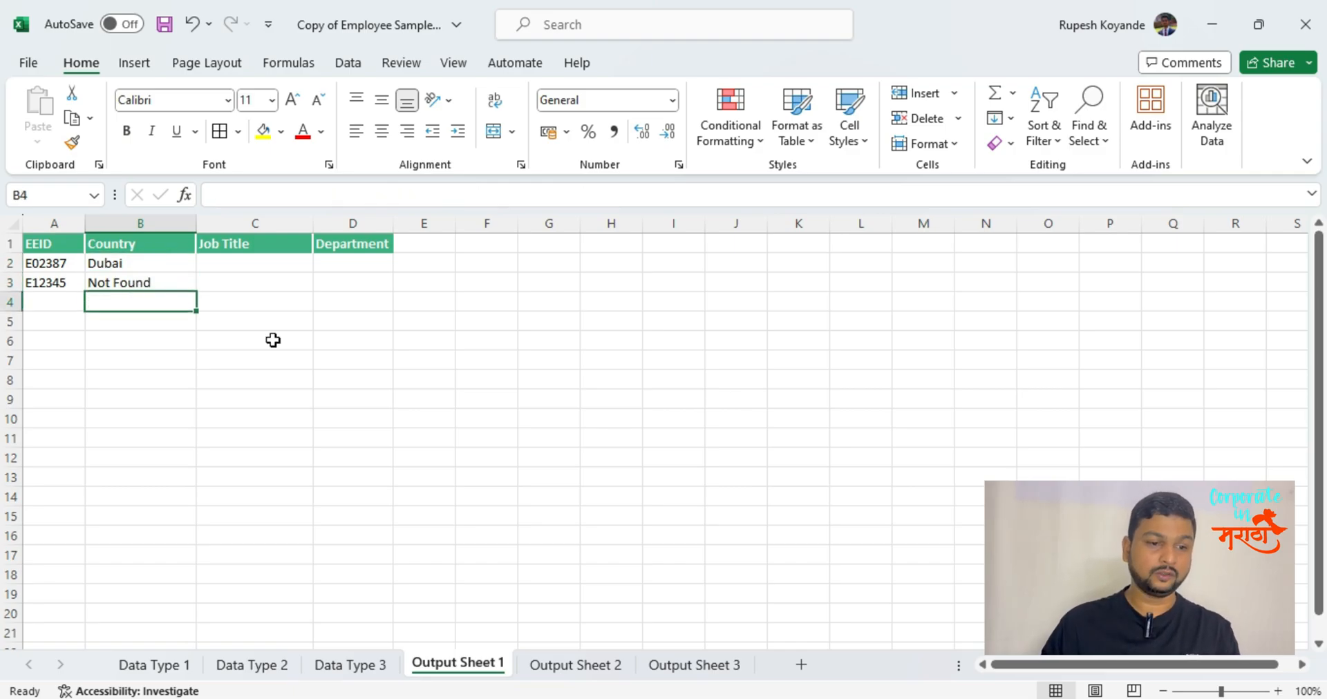
click(163, 667)
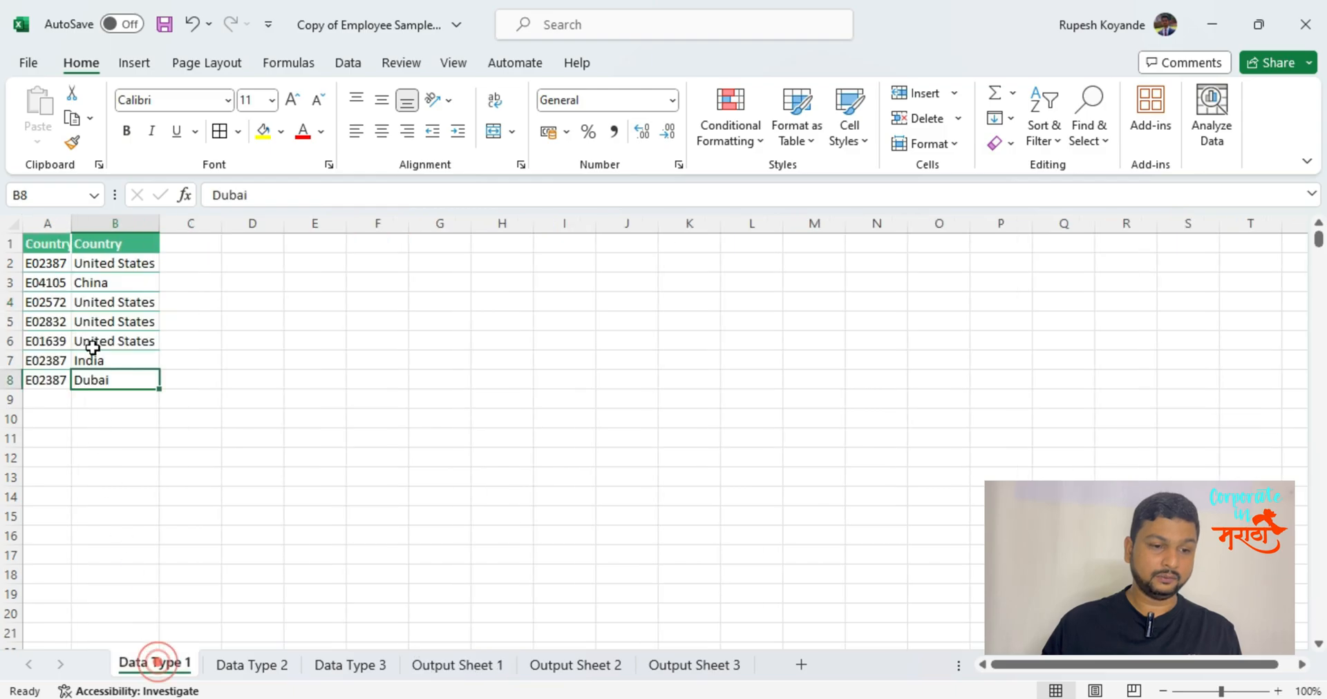
click(470, 667)
Begin a VLOOKUP in B3 of Output Sheet 1 with A3 as the lookup value.
click(130, 282)
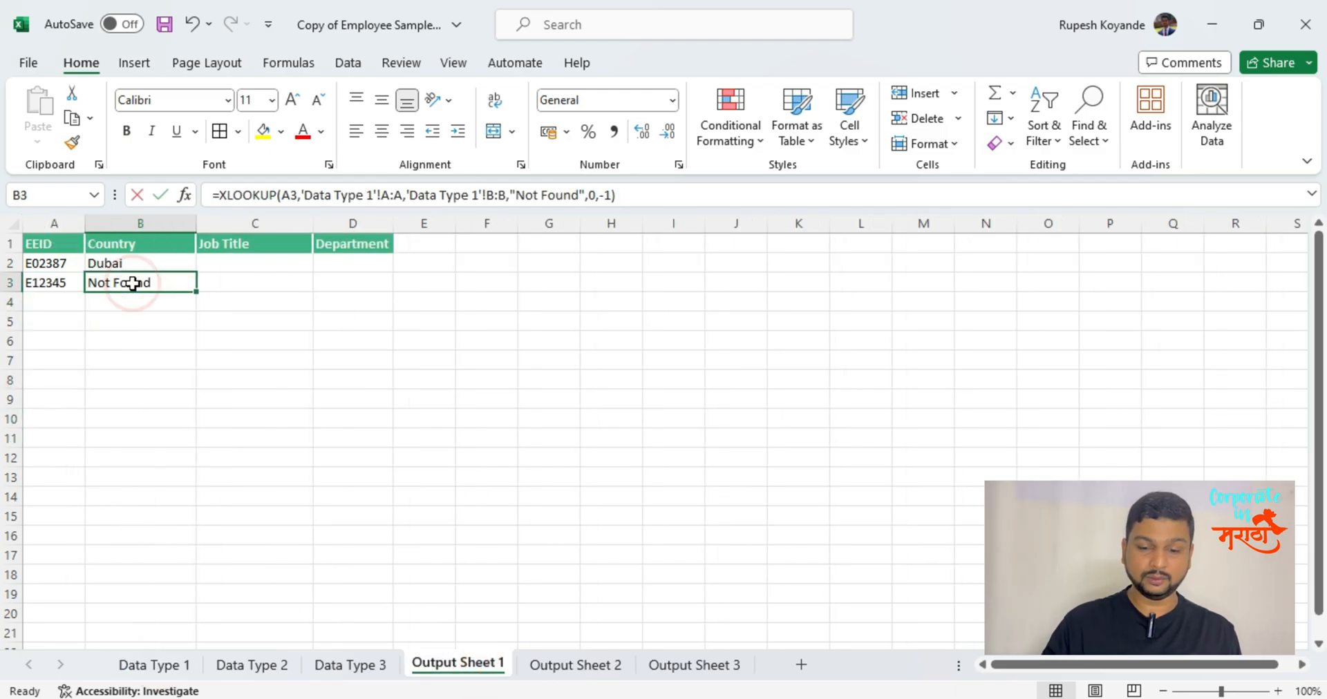
text(=vl)
key(Tab)
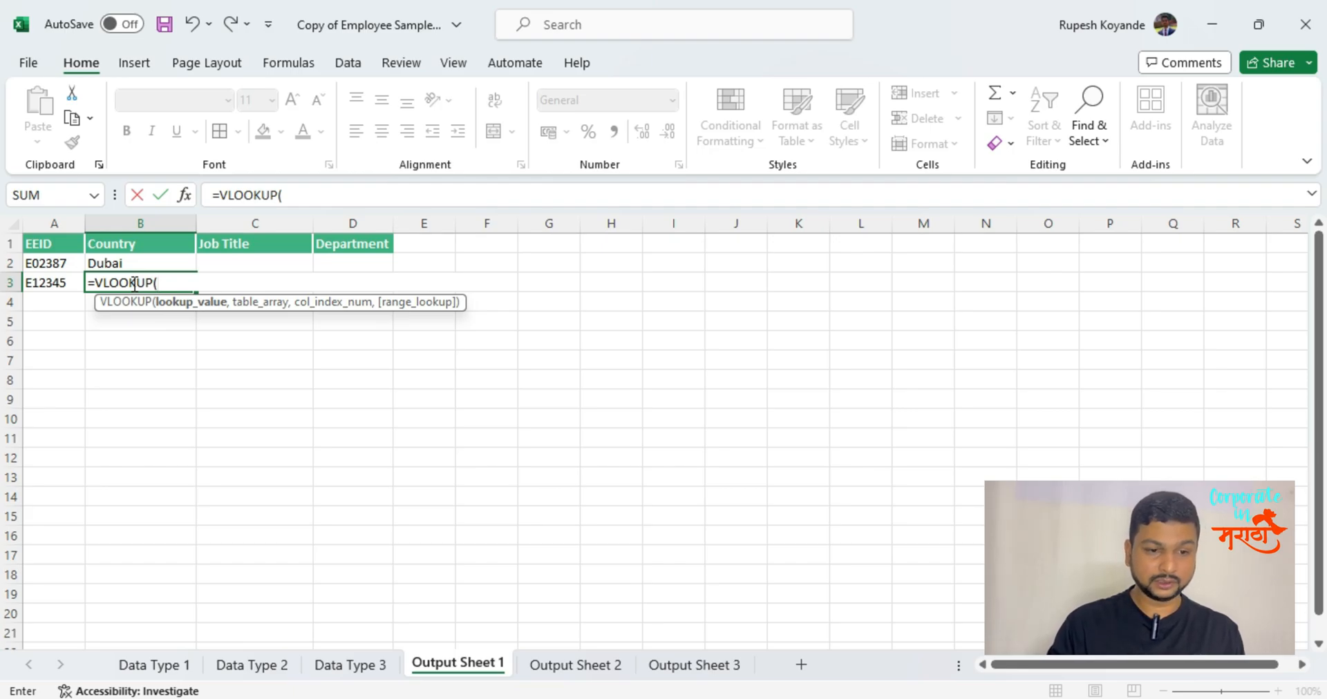
text(,)
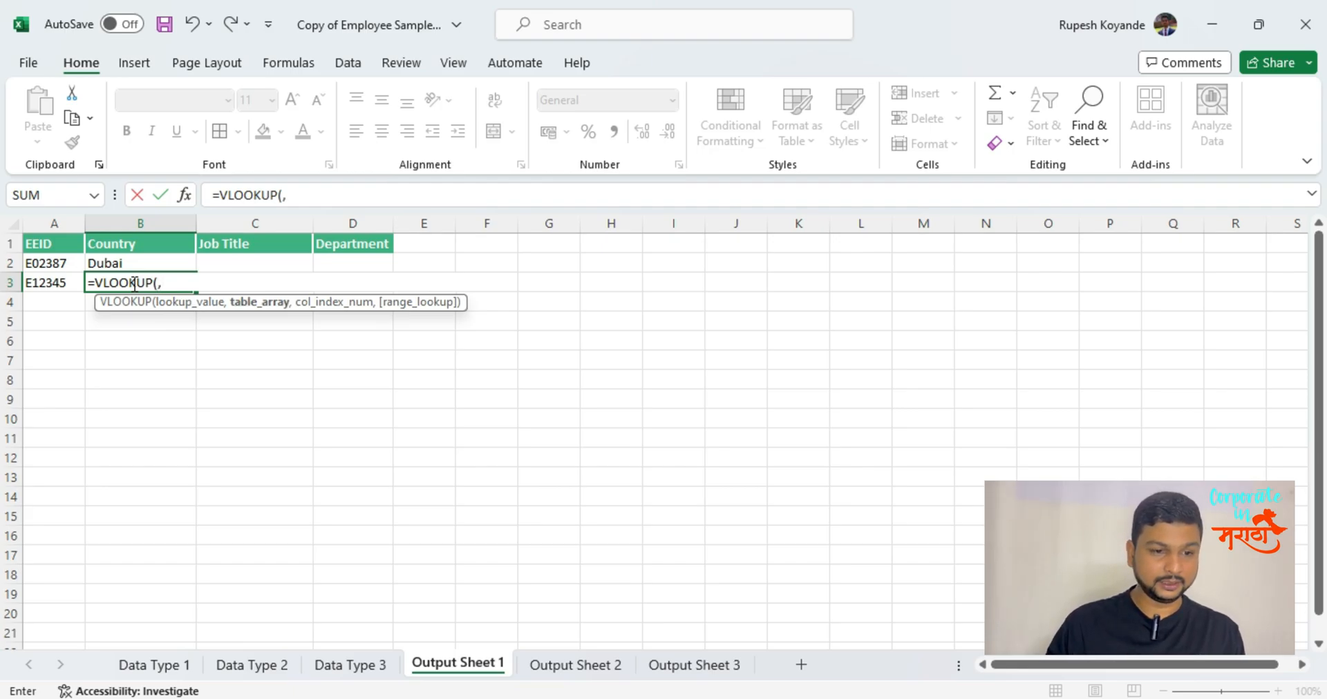
key(BackSpace)
click(60, 282)
text(,)
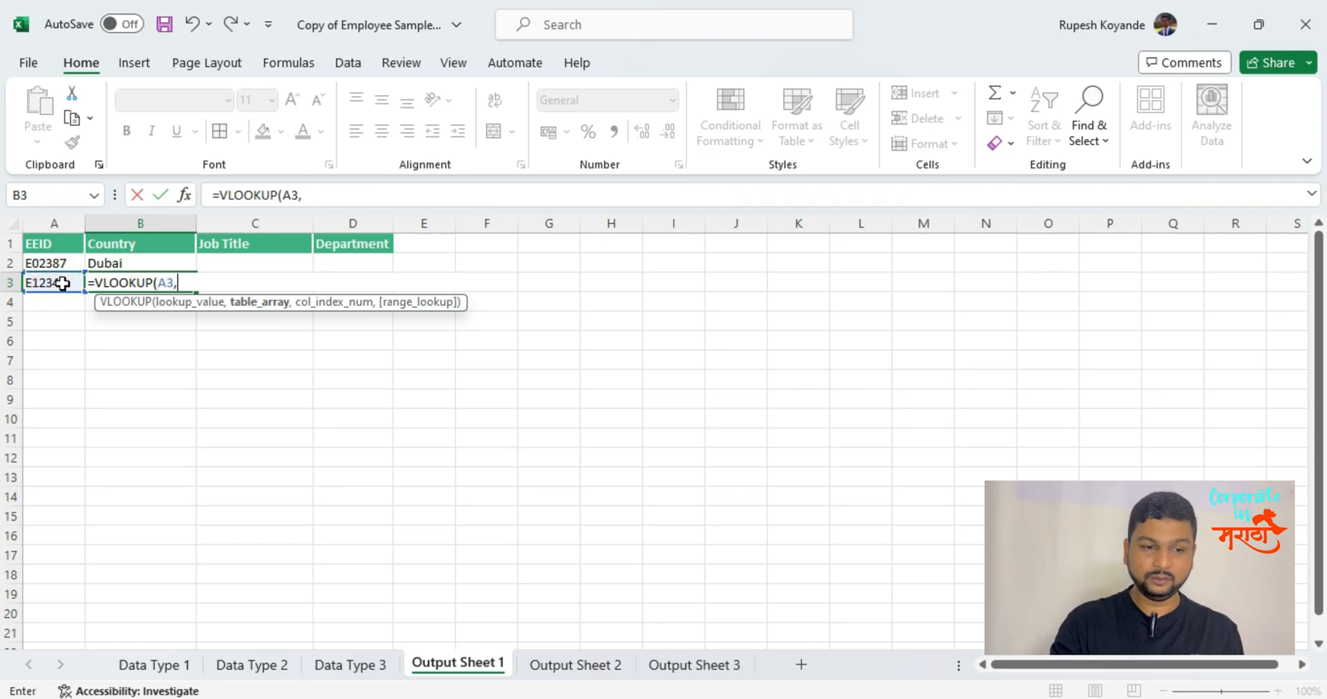
Complete the trial VLOOKUP with Data Type 1 columns A:B as table array, column index 2 and range lookup 0.
click(127, 665)
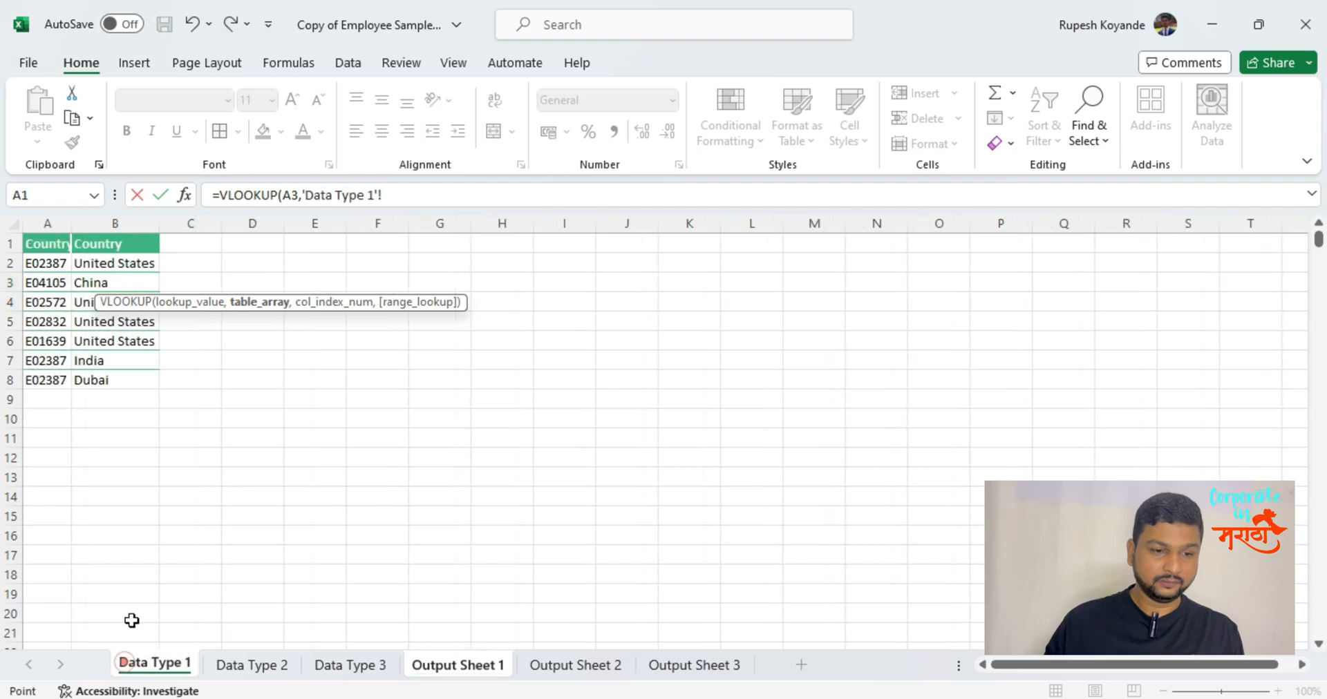
drag(38, 224, 95, 222)
text(,)
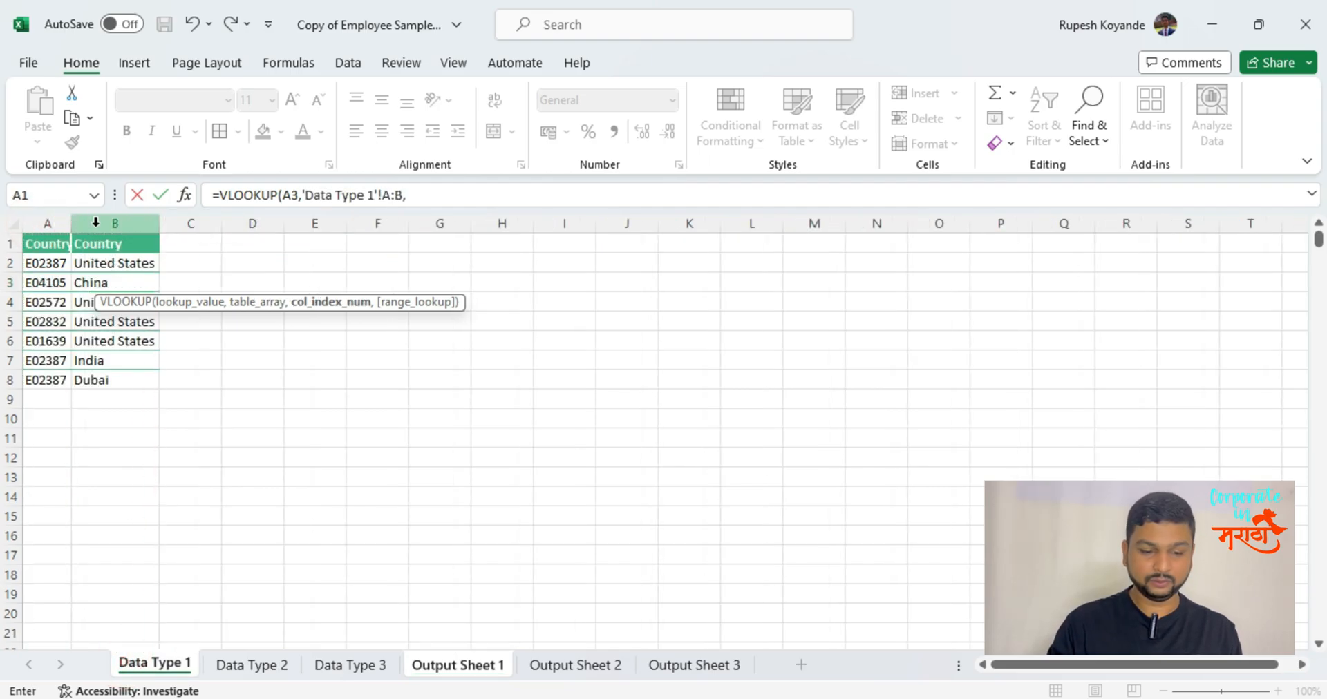
text(2,0)
key(Return)
key(Up)
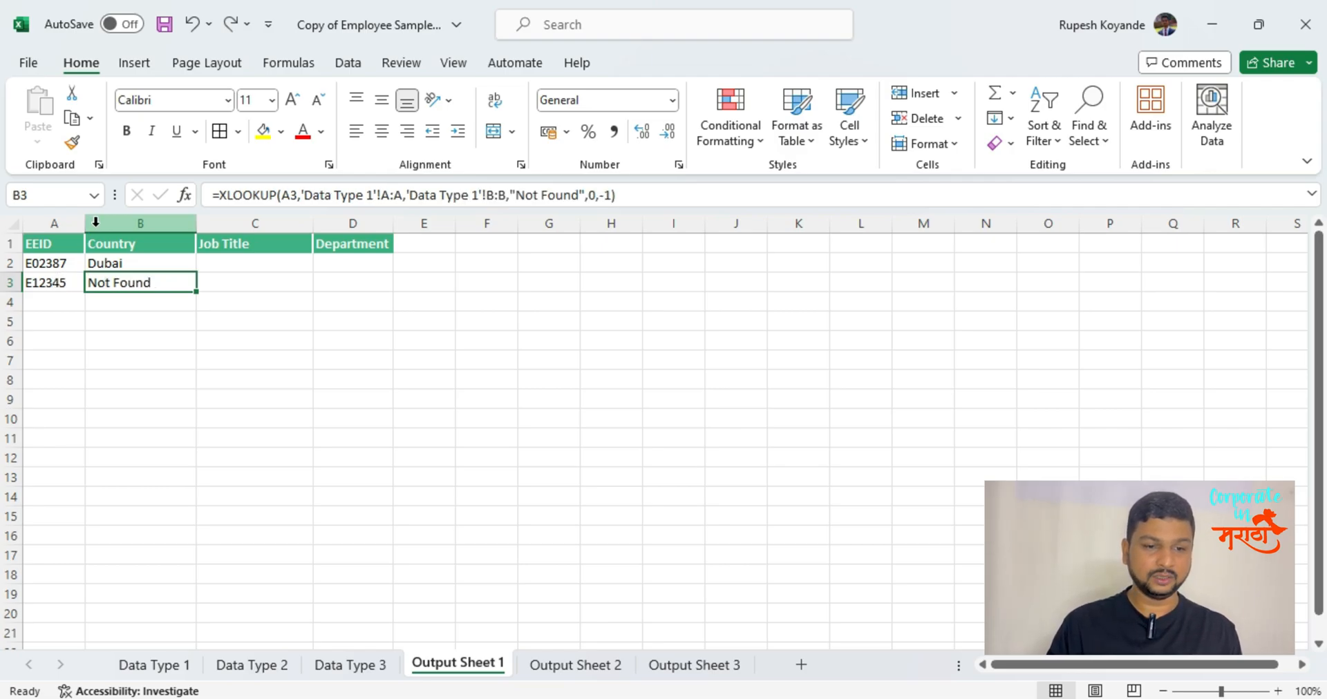
Examine the "Not Found" if_not_found argument in the XLOOKUP formula of B3.
click(516, 197)
drag(516, 197, 569, 211)
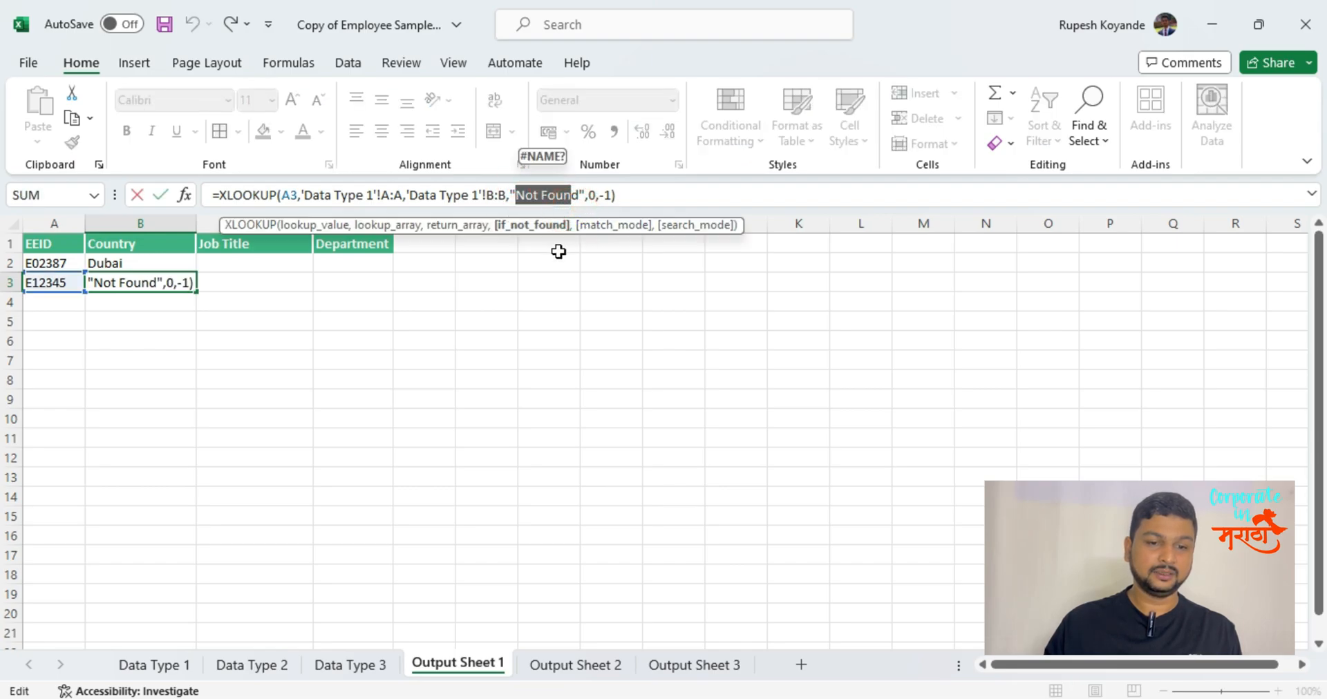
click(558, 251)
click(114, 285)
Enter fsjghy as the lookup value in A4 and fill the XLOOKUP down into B4.
click(50, 306)
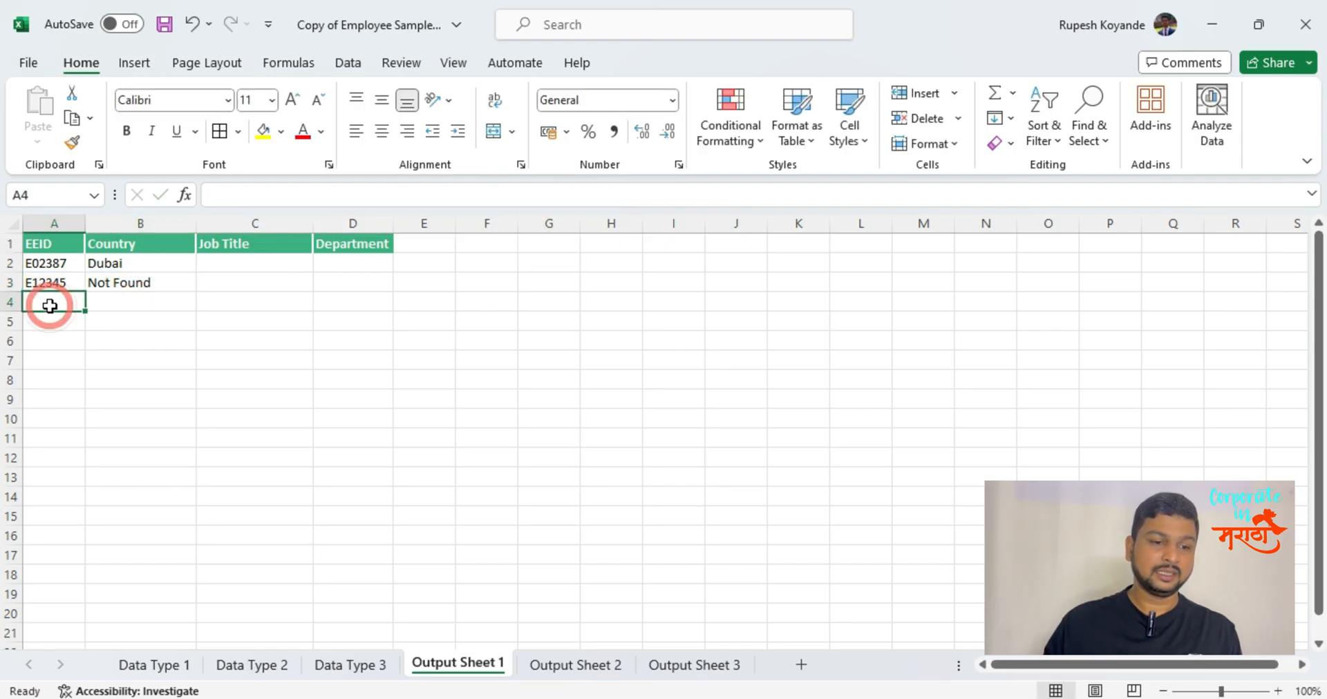
text(fsjghy)
key(Tab)
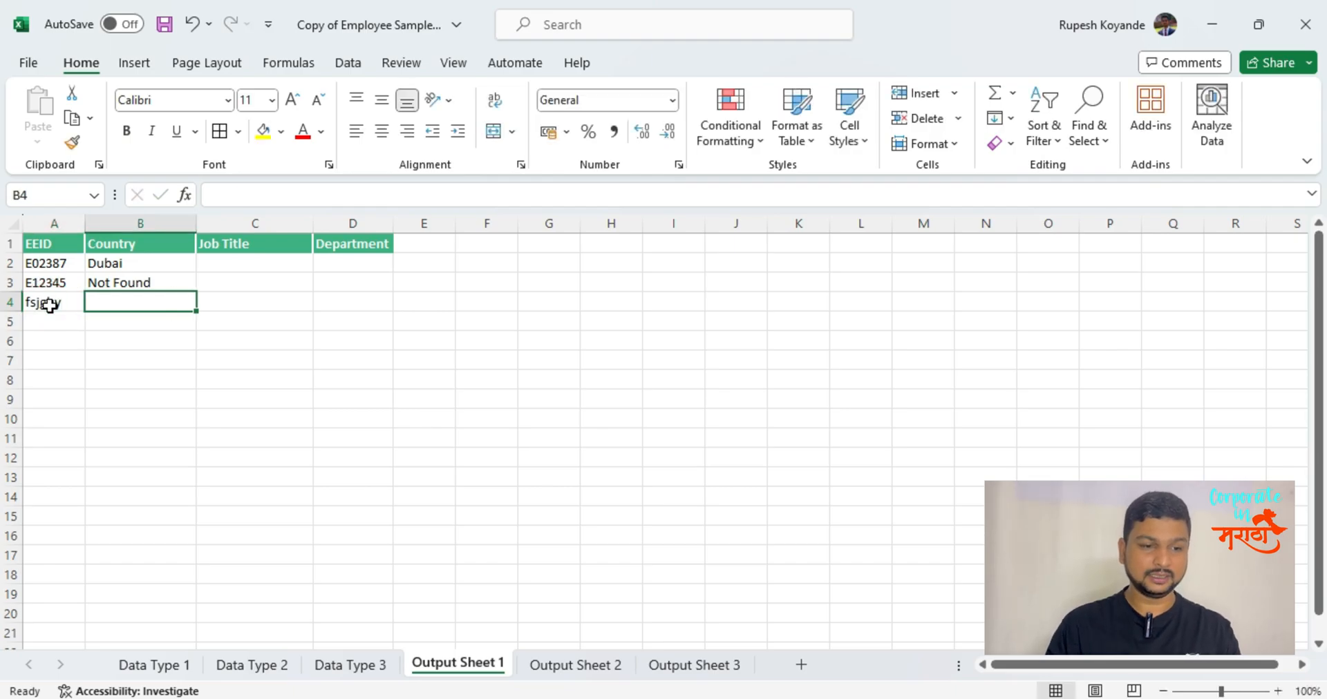
key(ctrl+d)
key(Return)
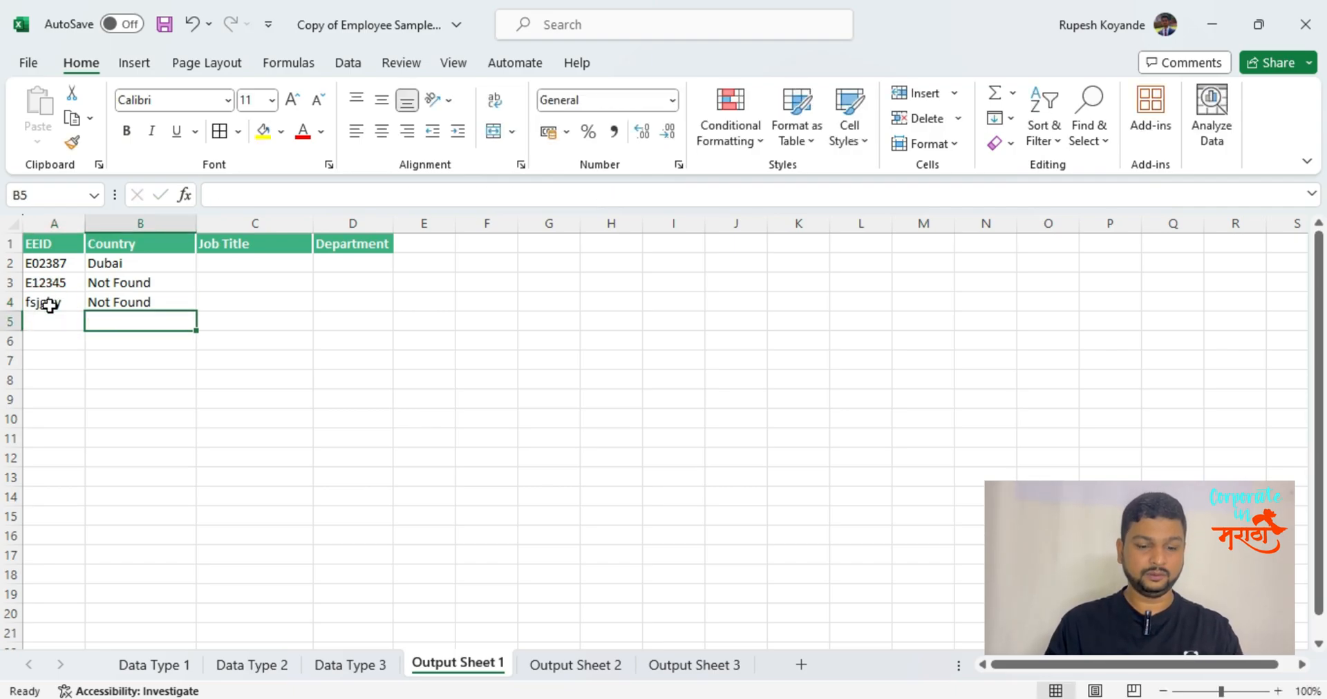
Enter sdjkbhfuis as the lookup value in A5 and fill the XLOOKUP down into B5.
key(Left)
text(sdjkbhfuis)
key(Tab)
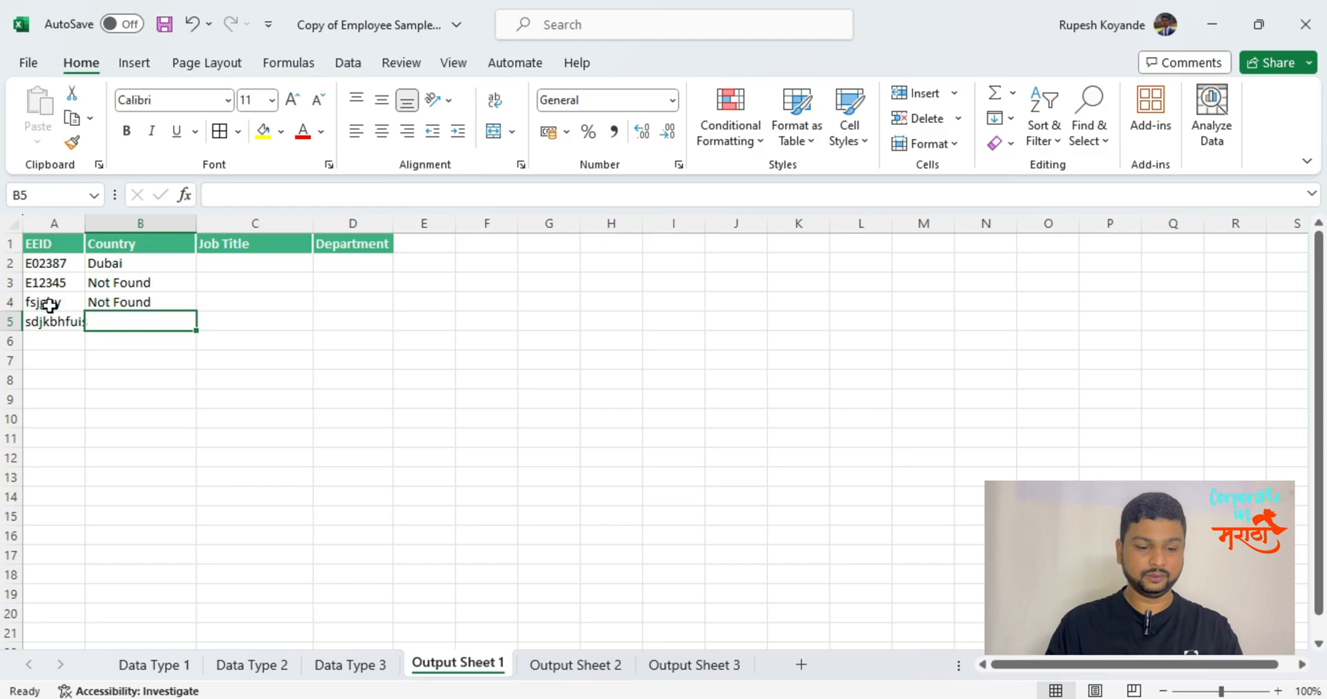
key(ctrl+d)
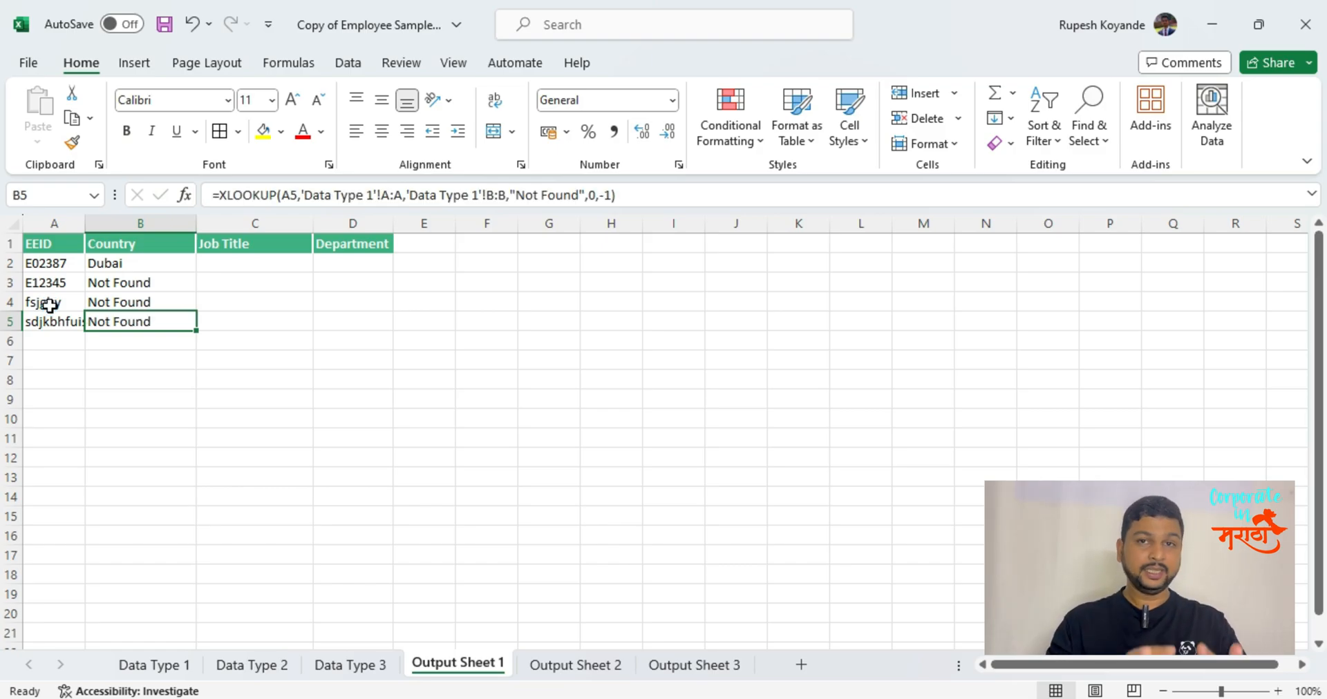
click(408, 413)
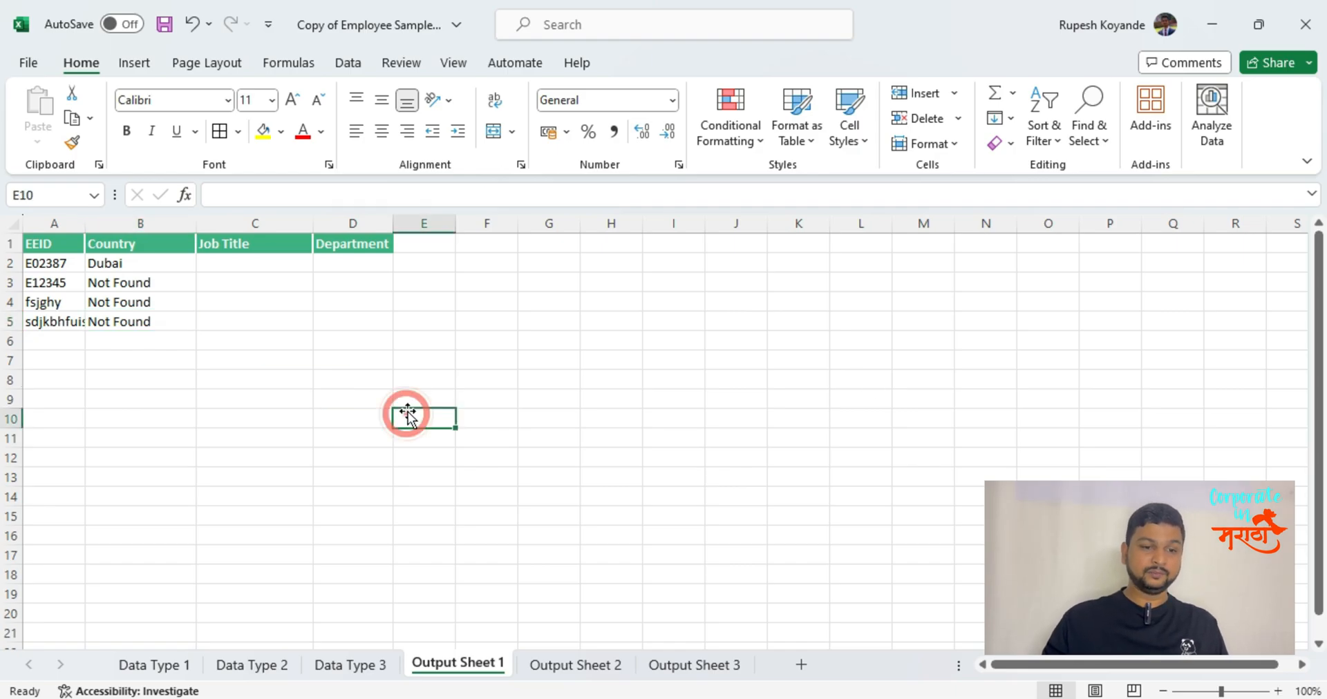
Turn the EID in A2 of Output Sheet 2 into text by prefixing it with an apostrophe and a leading zero.
click(542, 667)
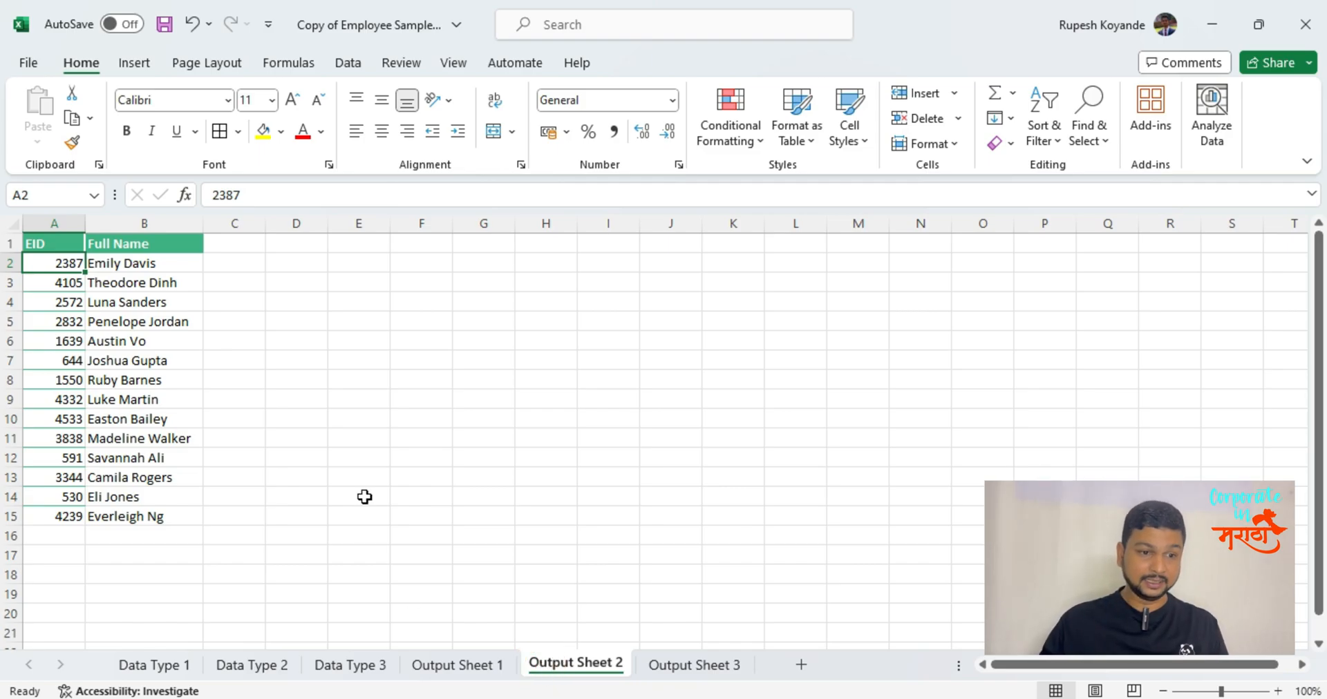
click(35, 266)
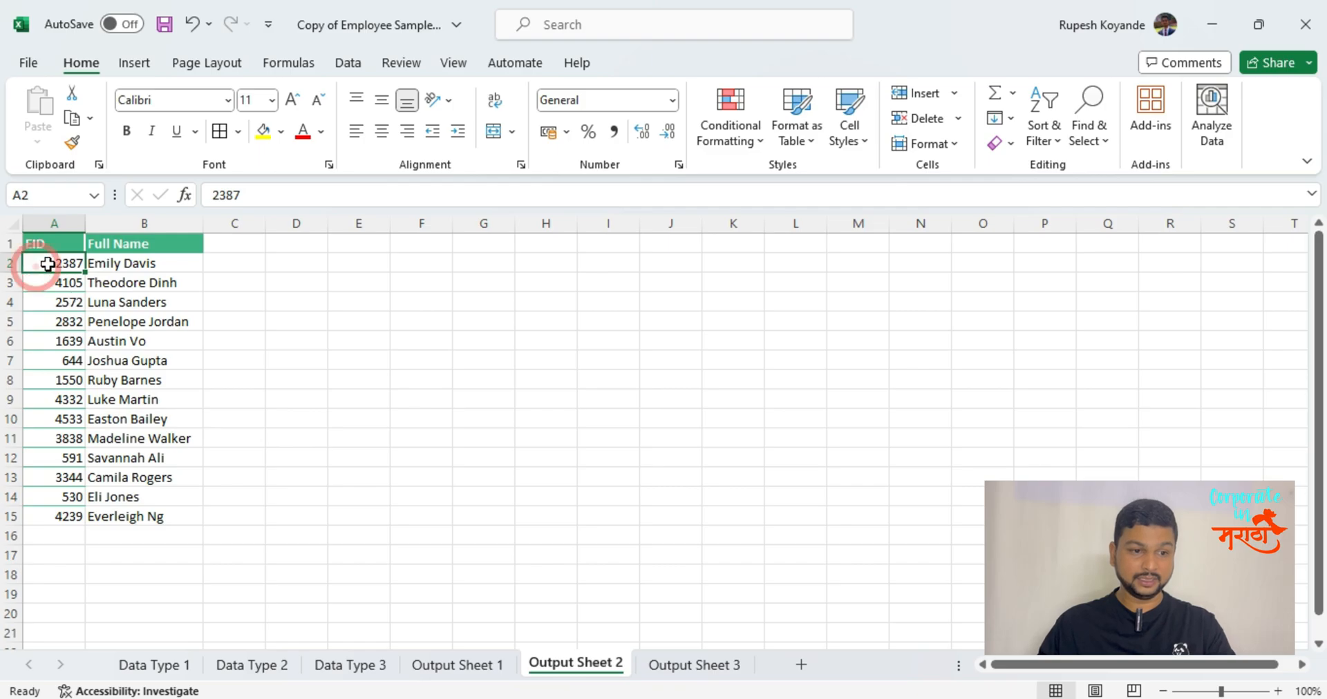
double_click(50, 264)
text('0)
click(51, 264)
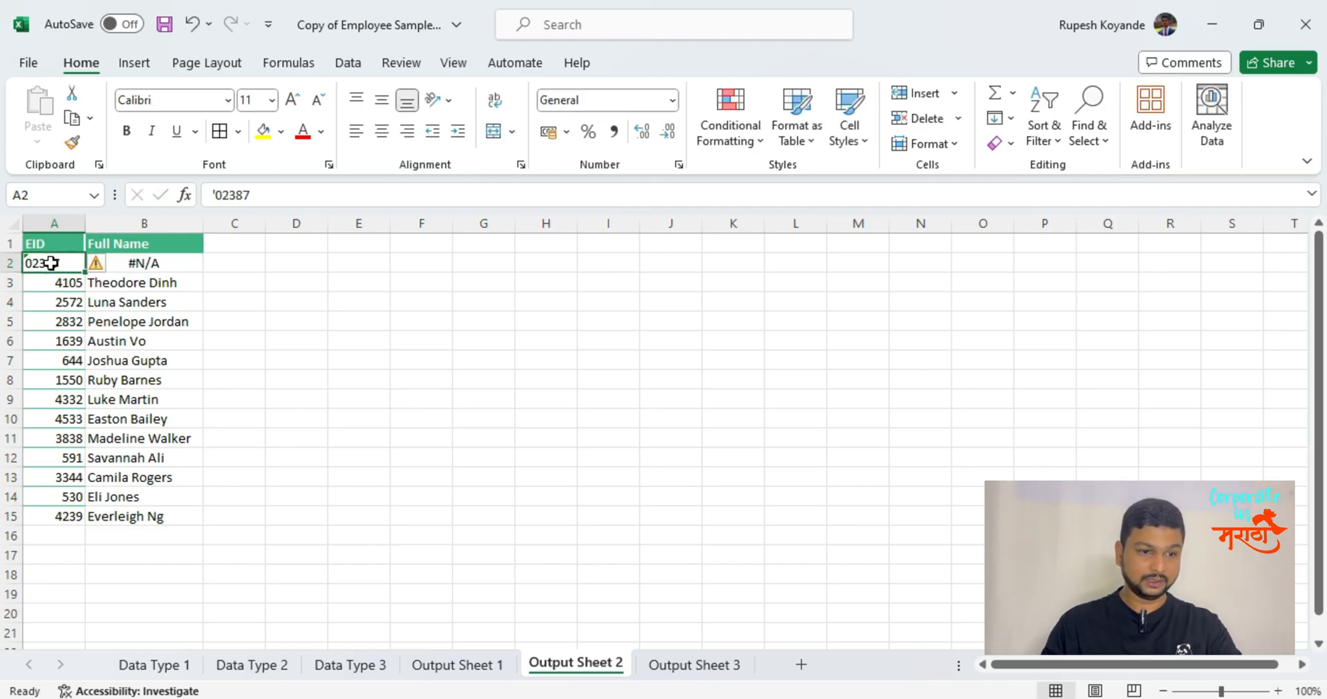
Clear the contents of rows 1 to 16 on Output Sheet 2 and return to Output Sheet 1.
click(66, 438)
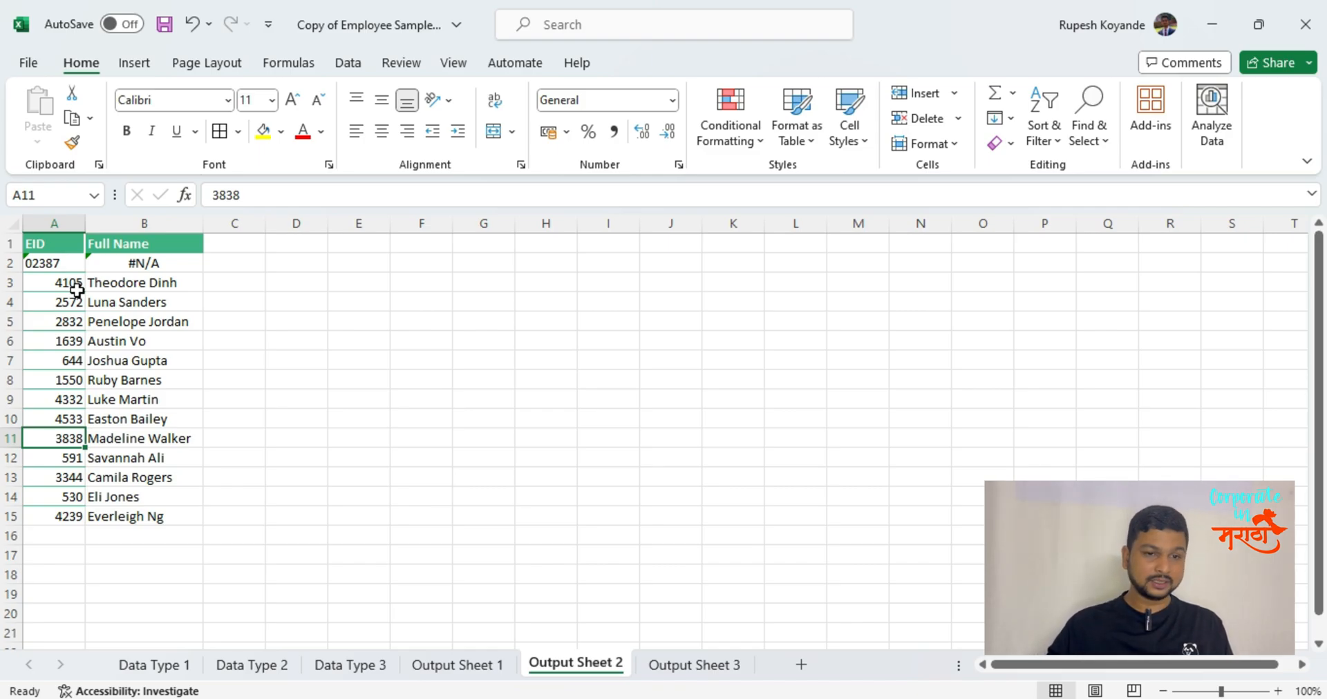
drag(13, 238, 52, 546)
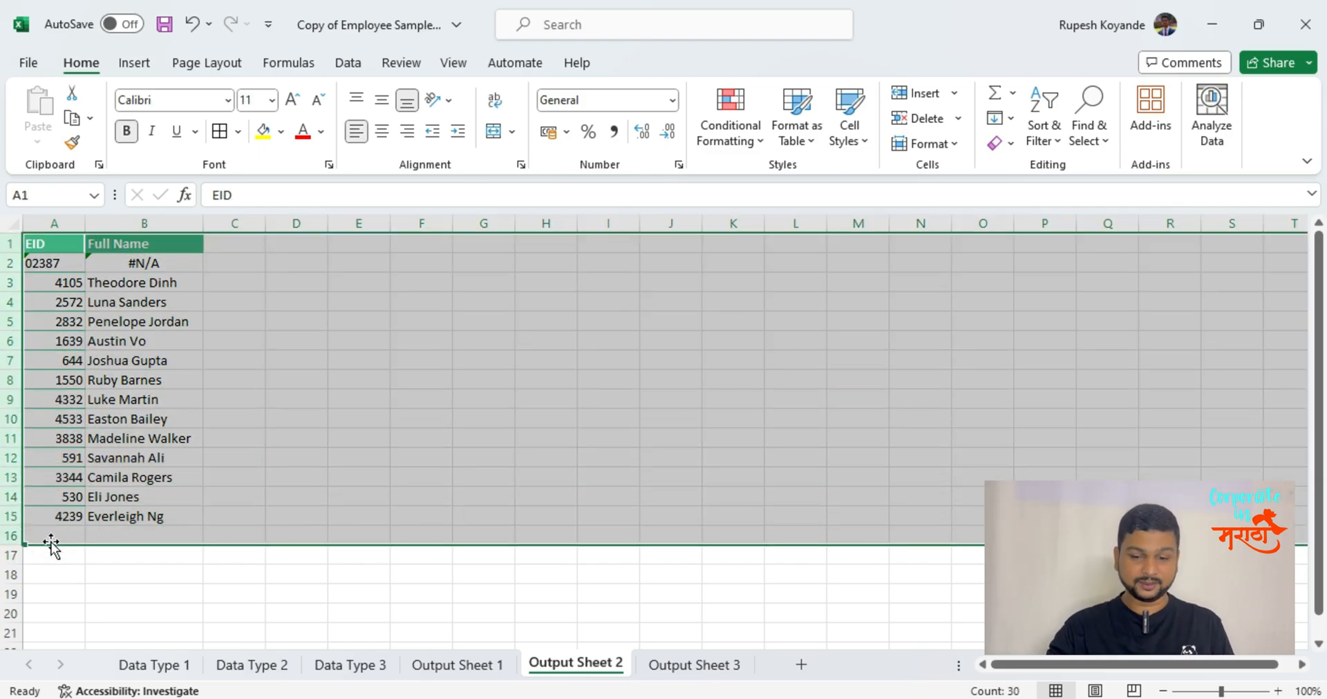
key(Delete)
key(ctrl+Home)
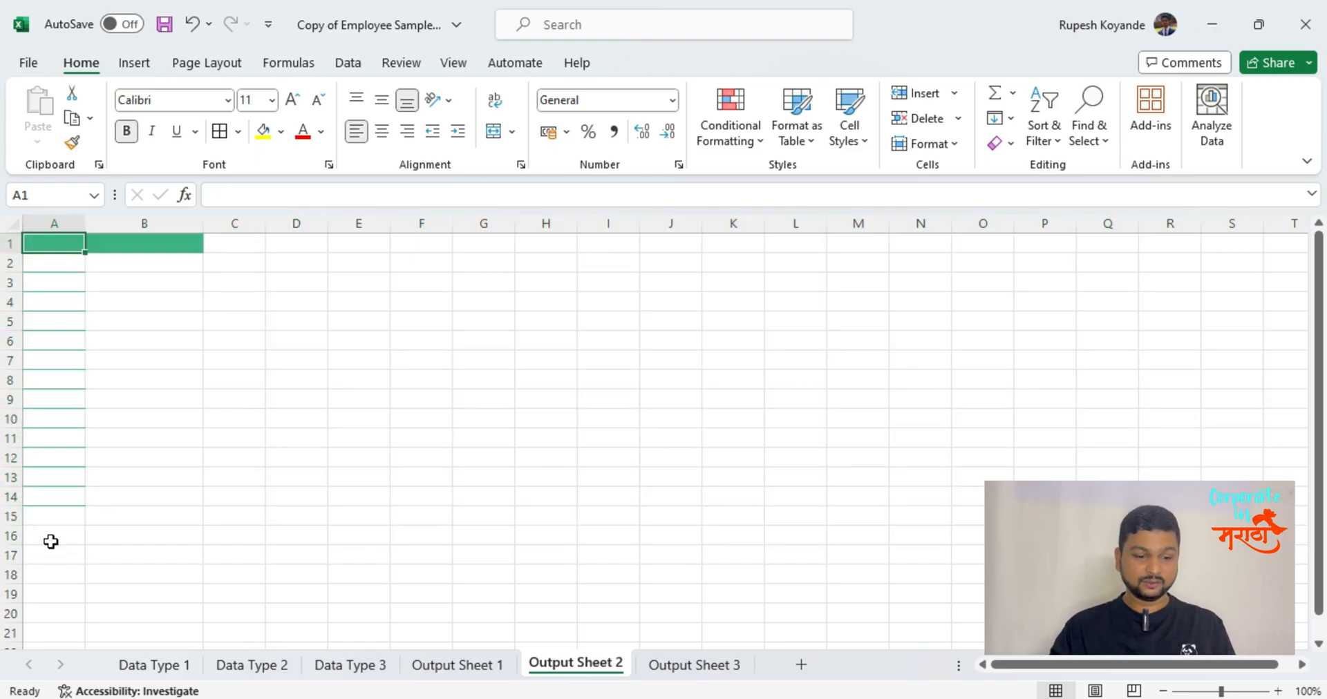
click(489, 665)
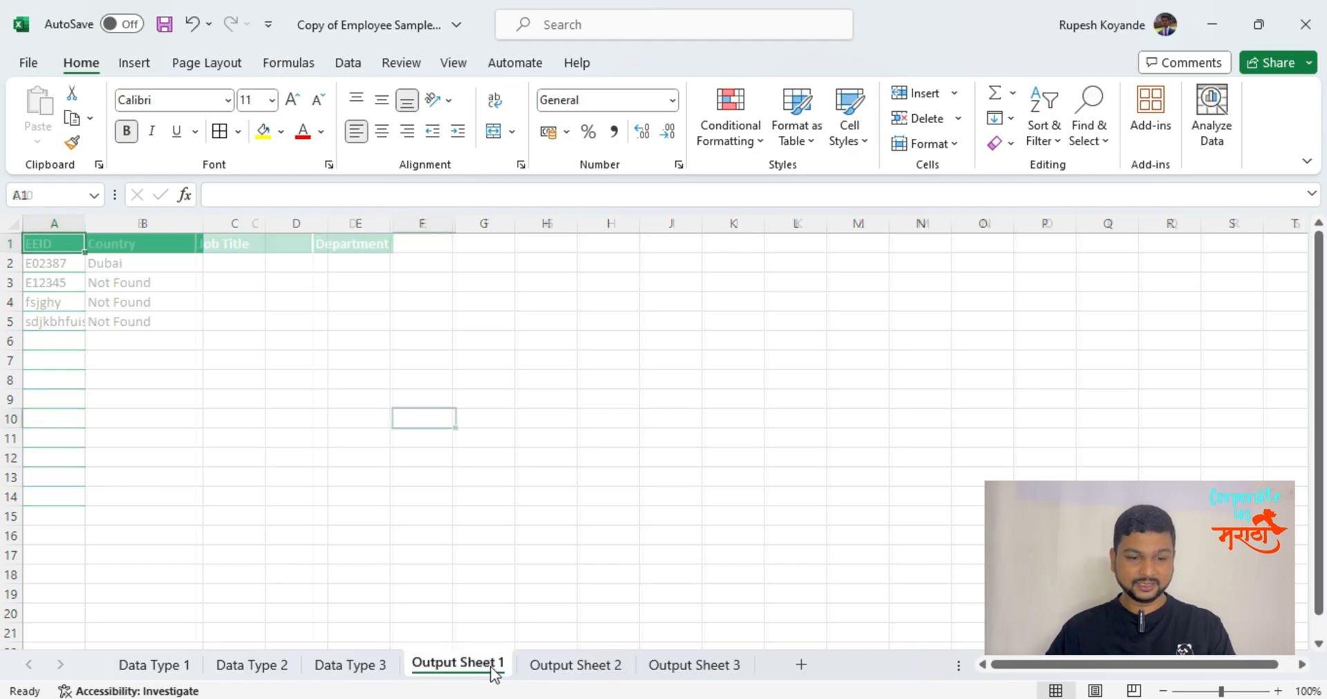
click(259, 417)
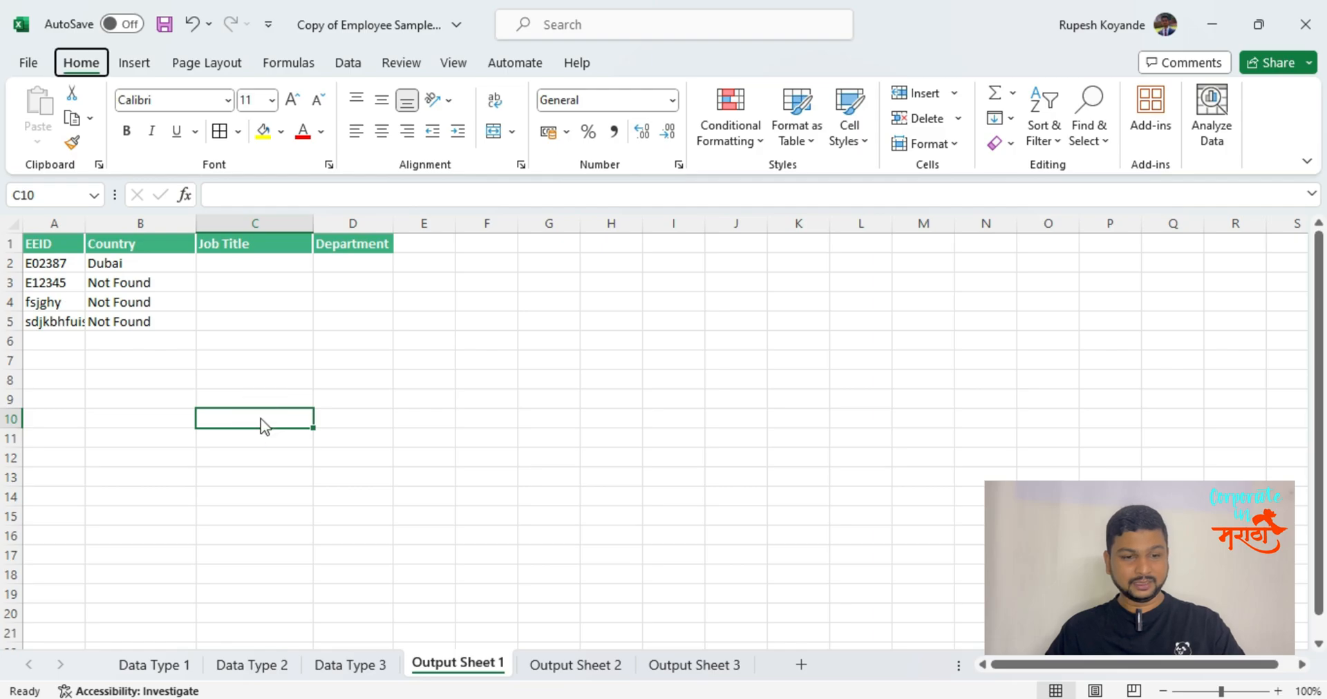
key(alt)
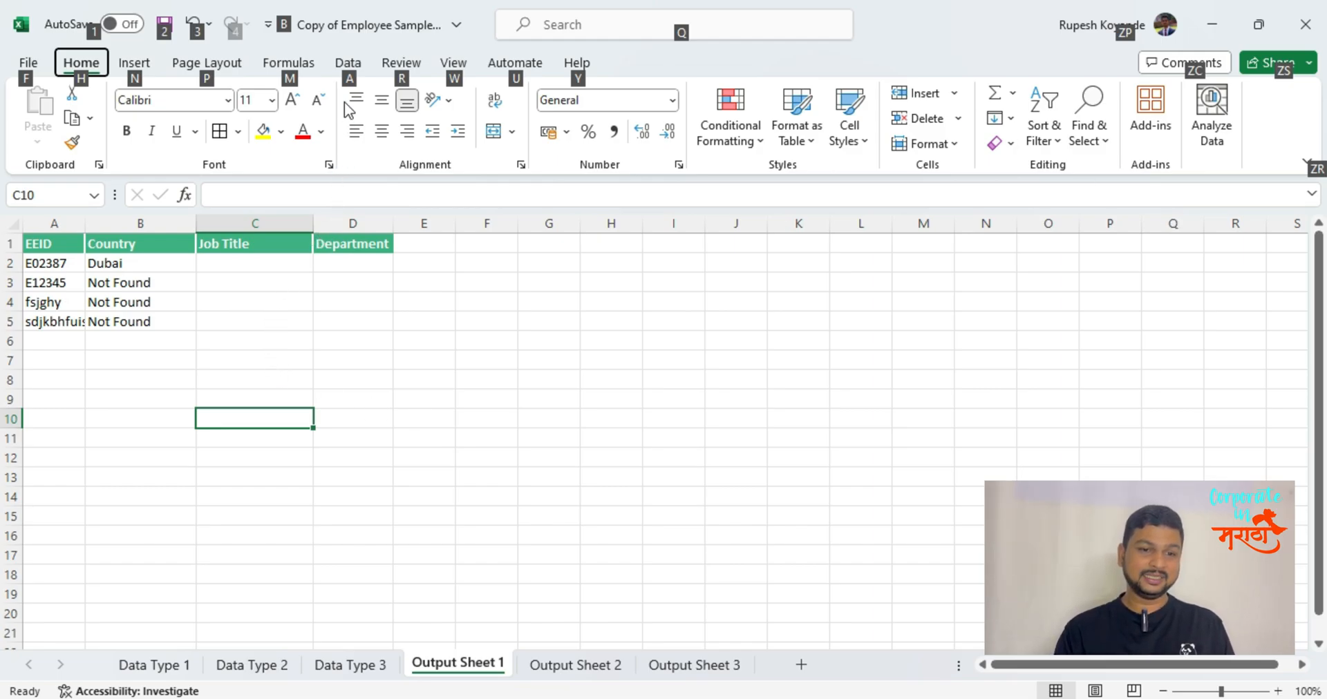
click(128, 325)
click(121, 225)
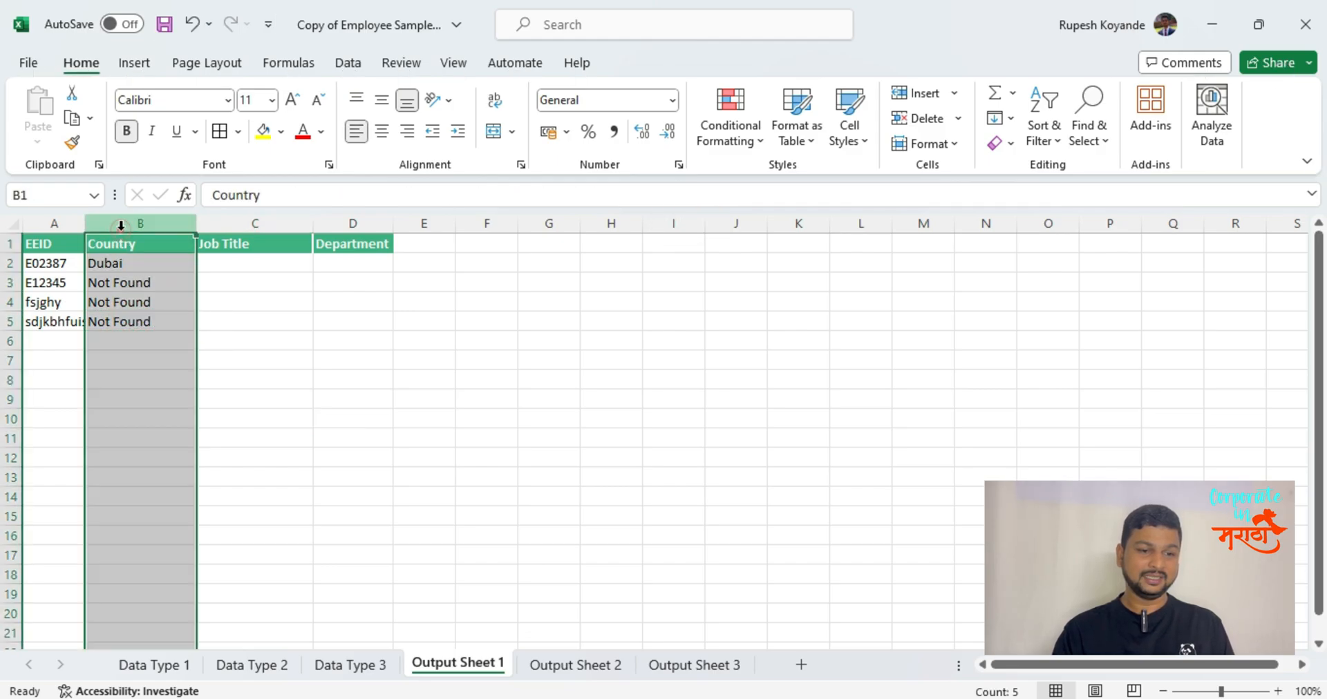
key(alt)
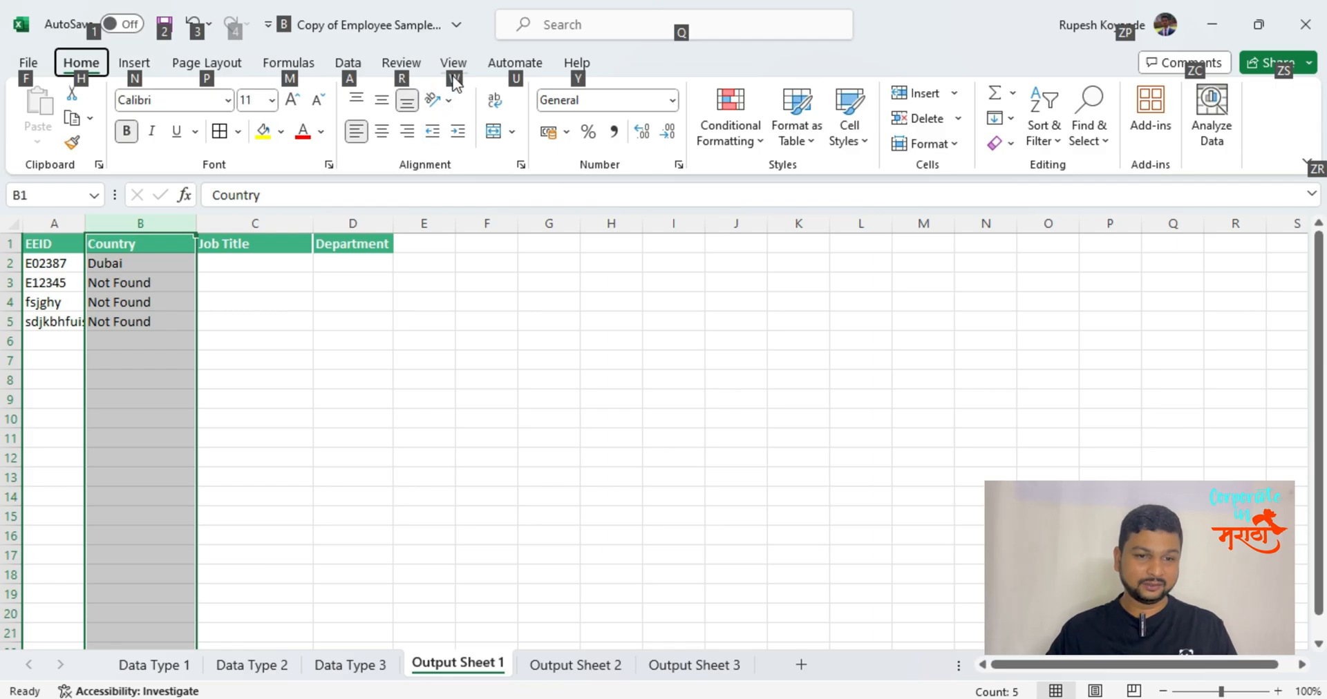
click(351, 66)
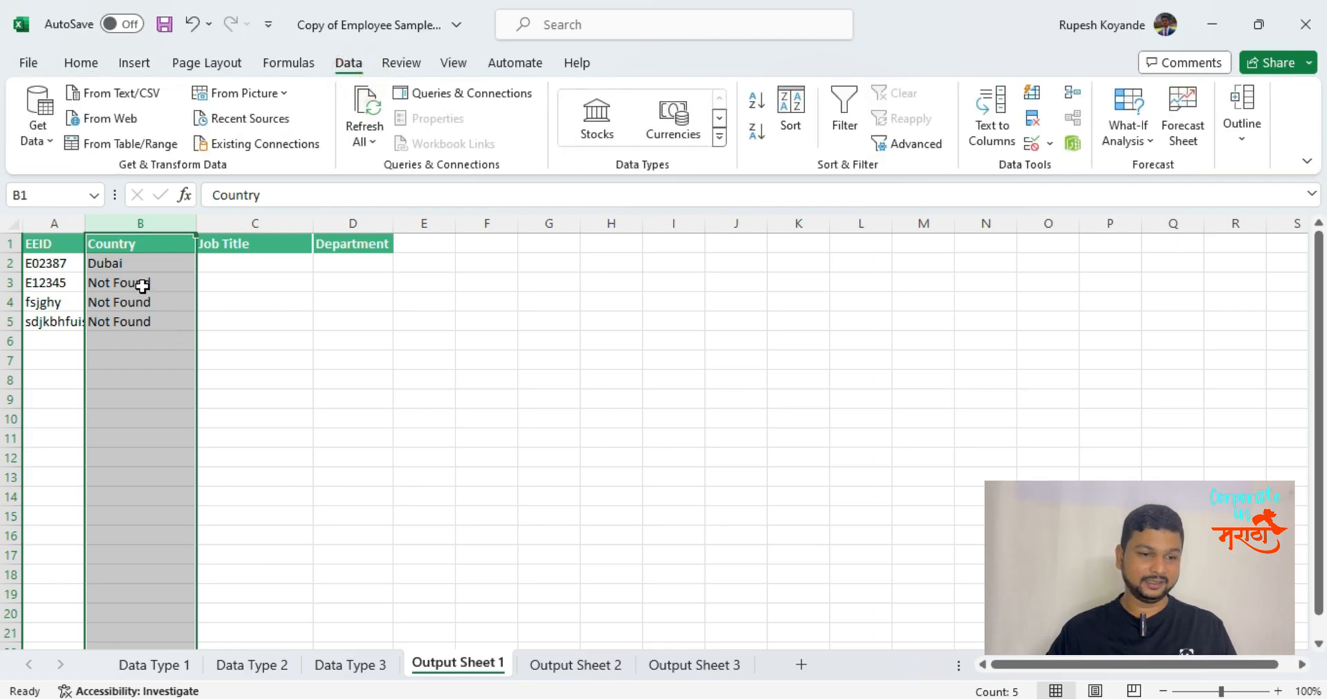
Open the Text to Columns wizard for the Country column and cancel it without converting anything.
click(149, 223)
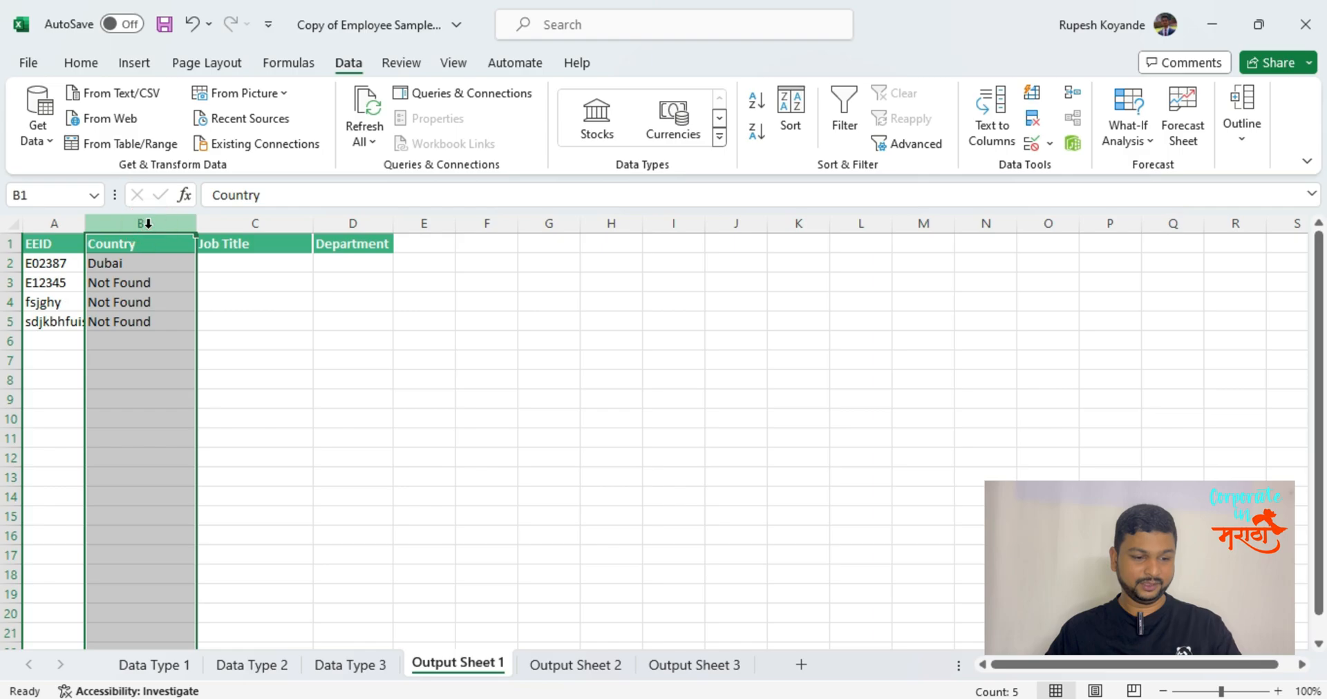
click(86, 60)
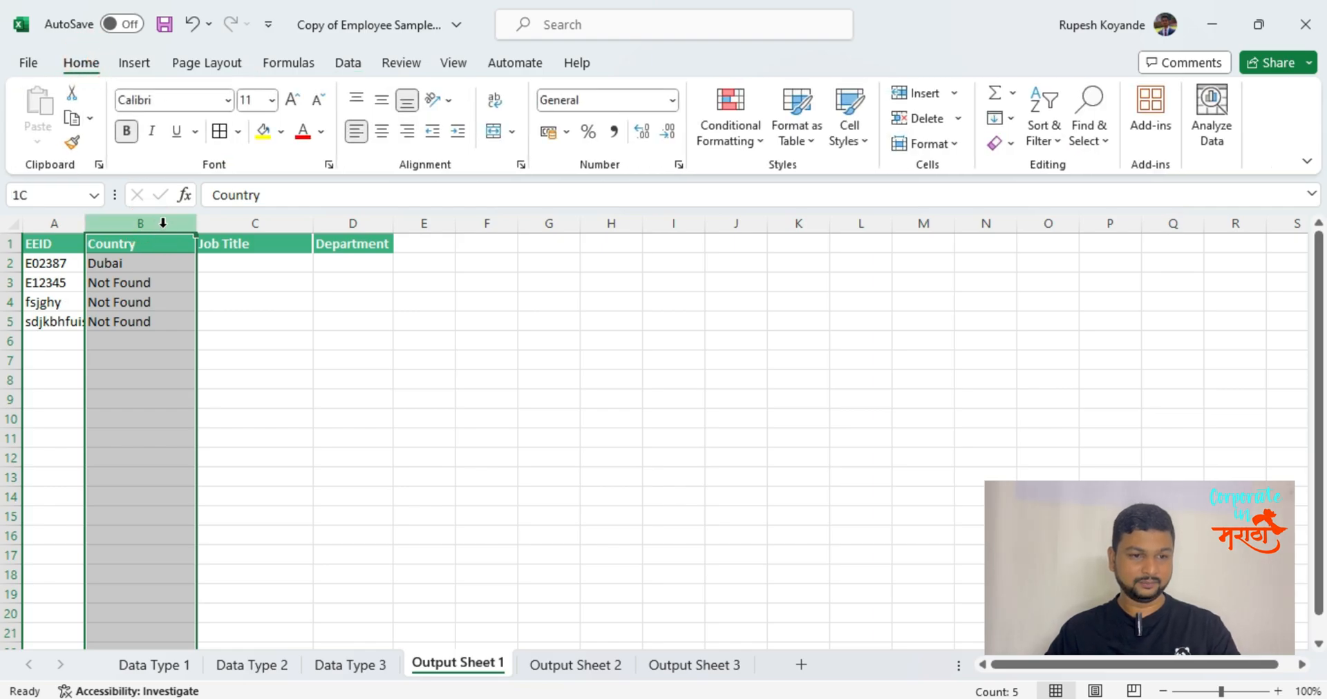
key(alt)
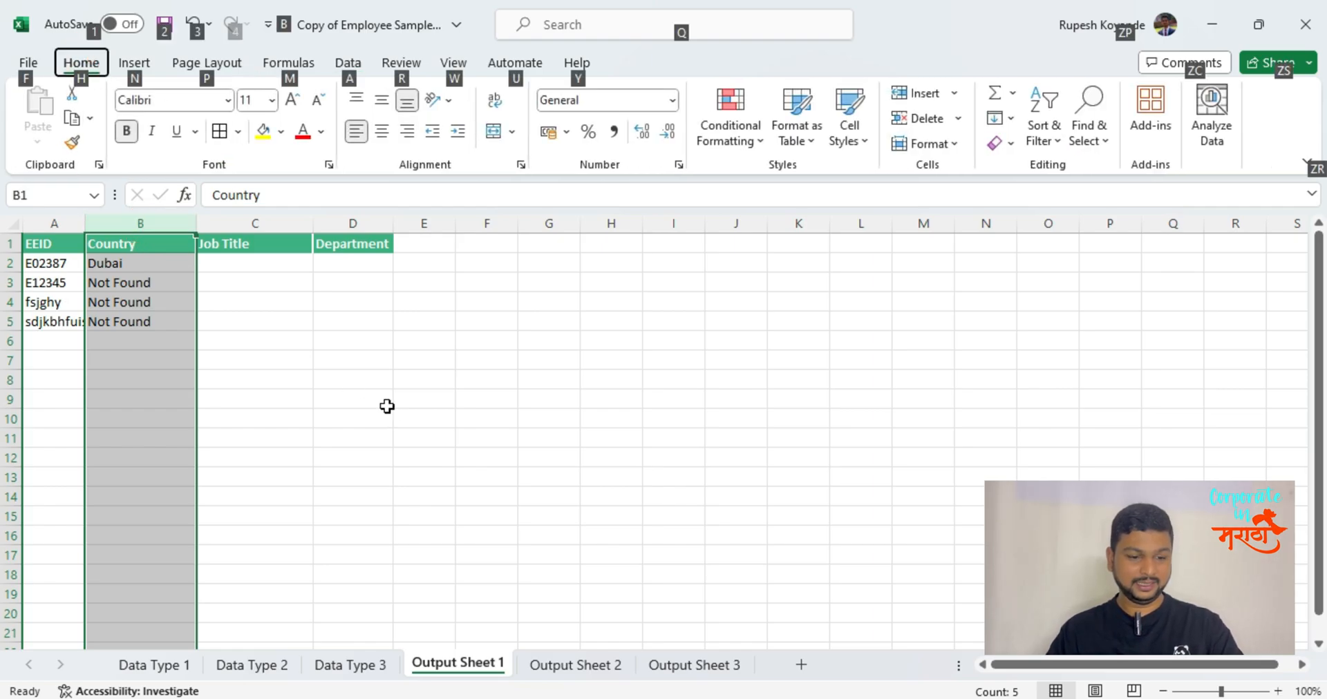
key(a)
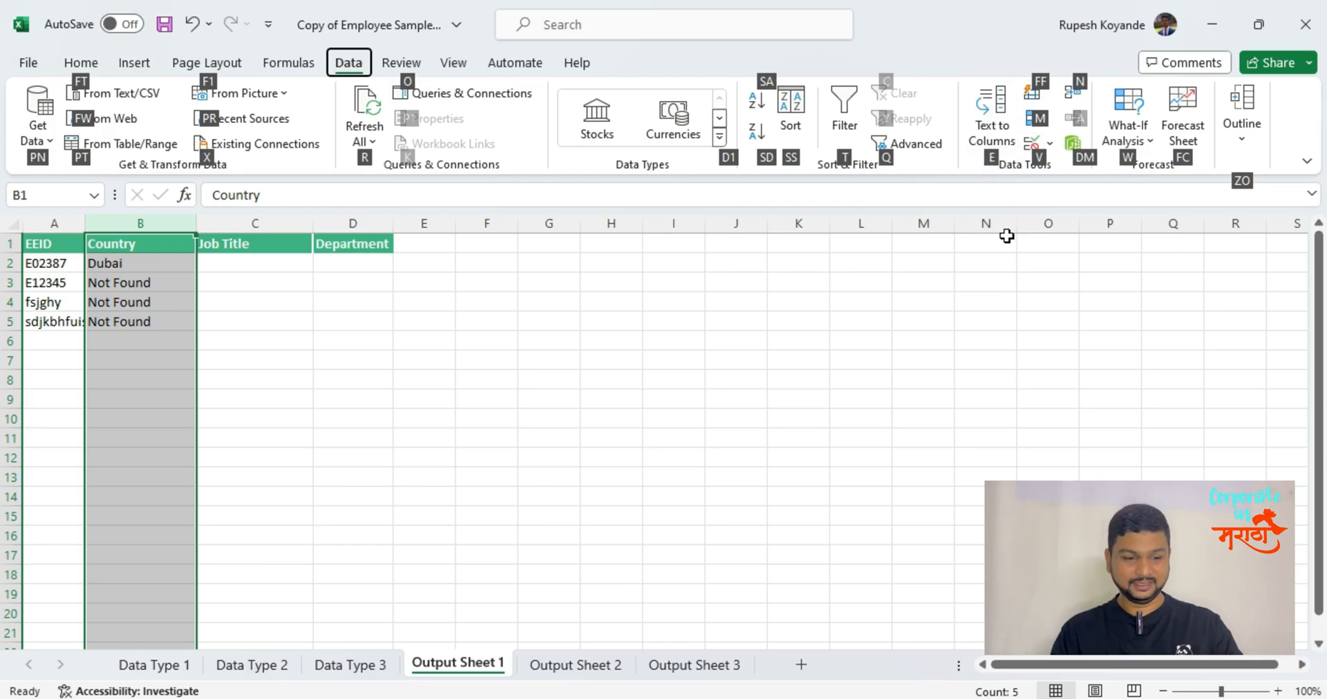
key(e)
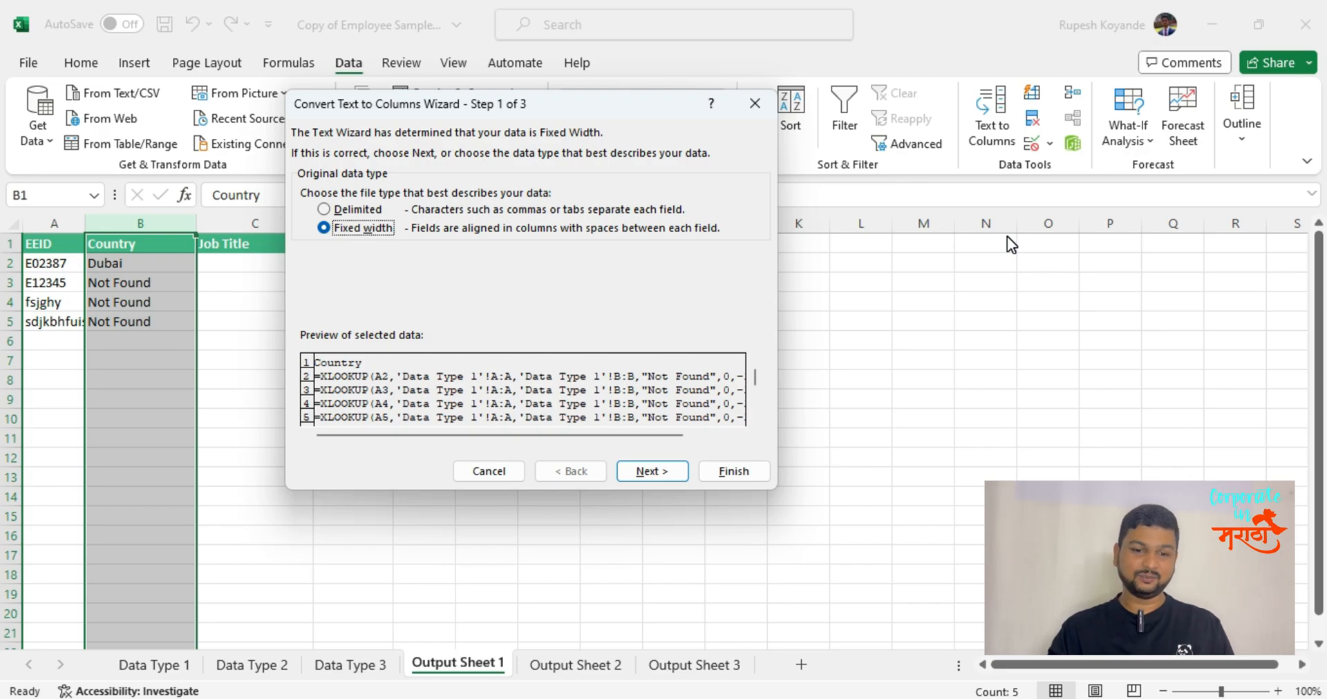
key(Escape)
key(Left)
key(Right)
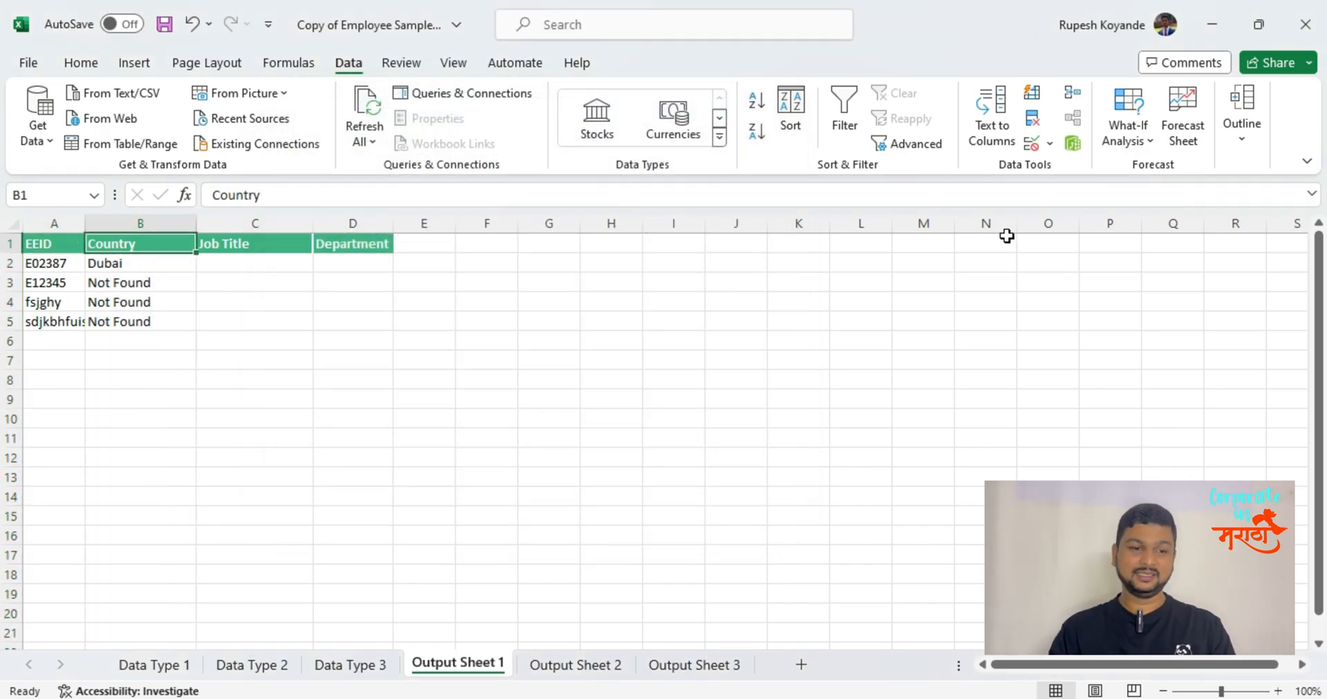
Select column B again, reopen the Text to Columns wizard at its first page and close it.
click(81, 62)
click(179, 223)
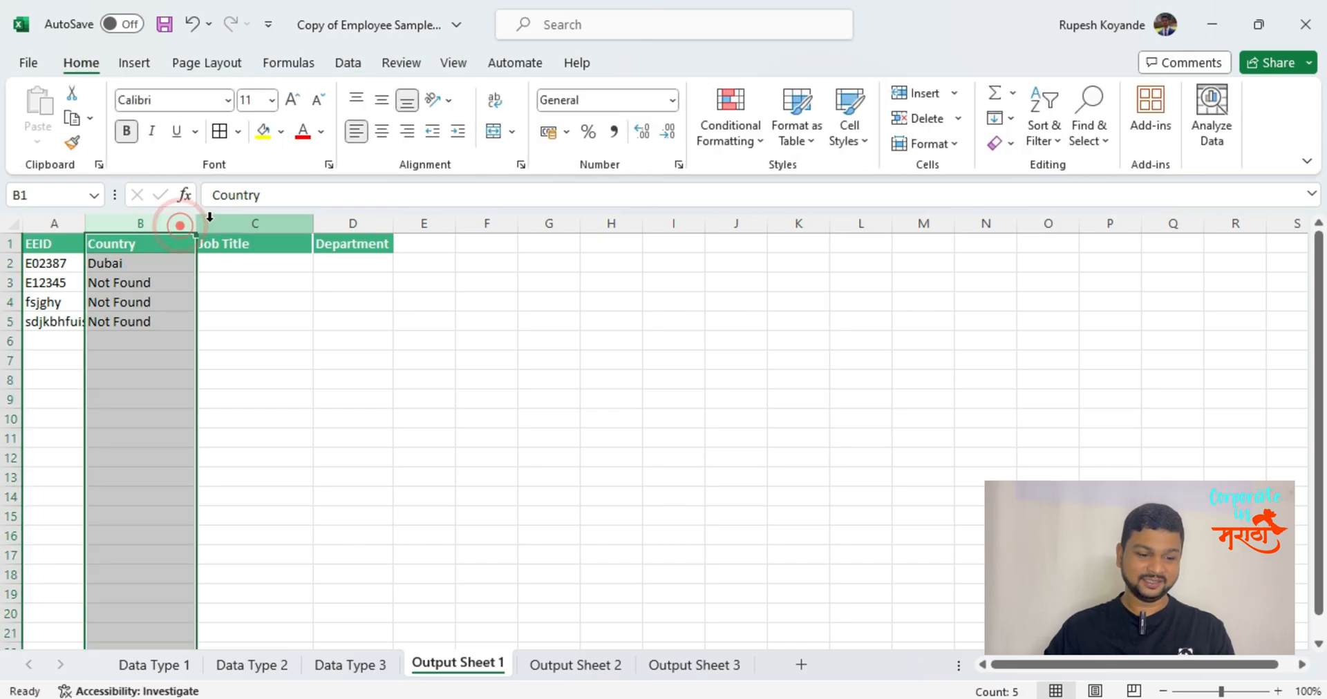
key(alt)
key(a)
key(e)
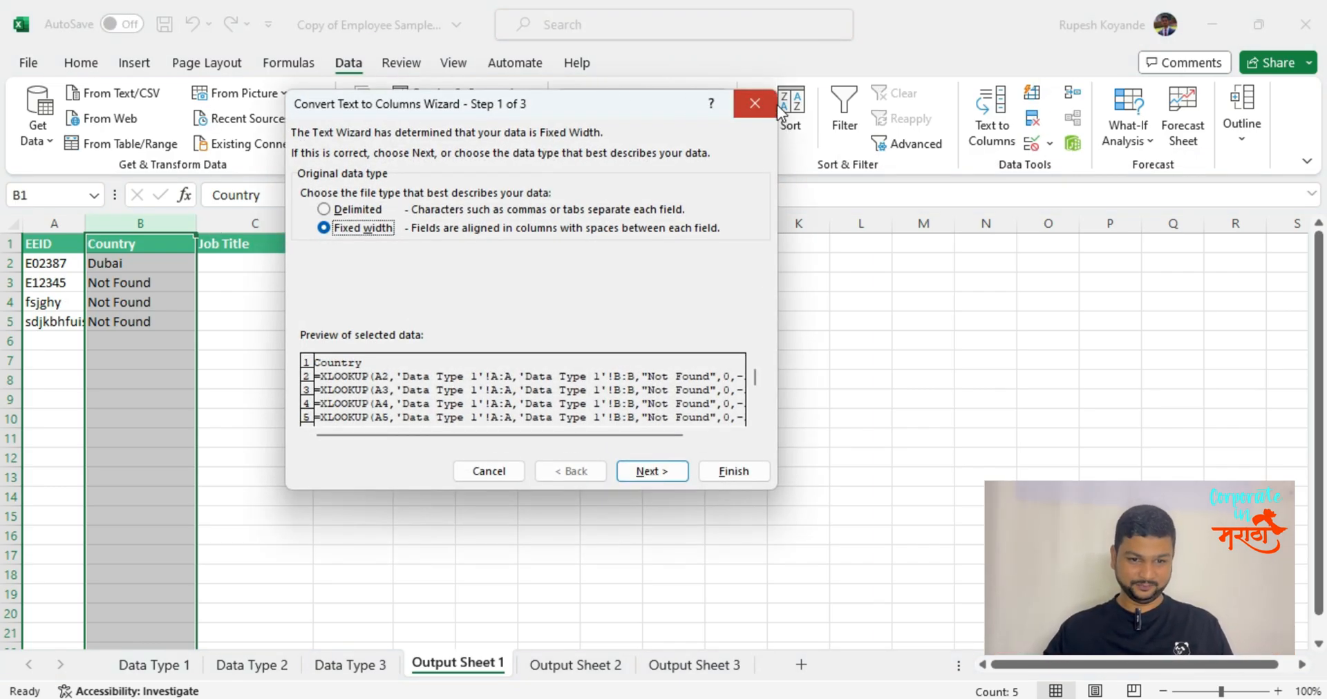
click(755, 103)
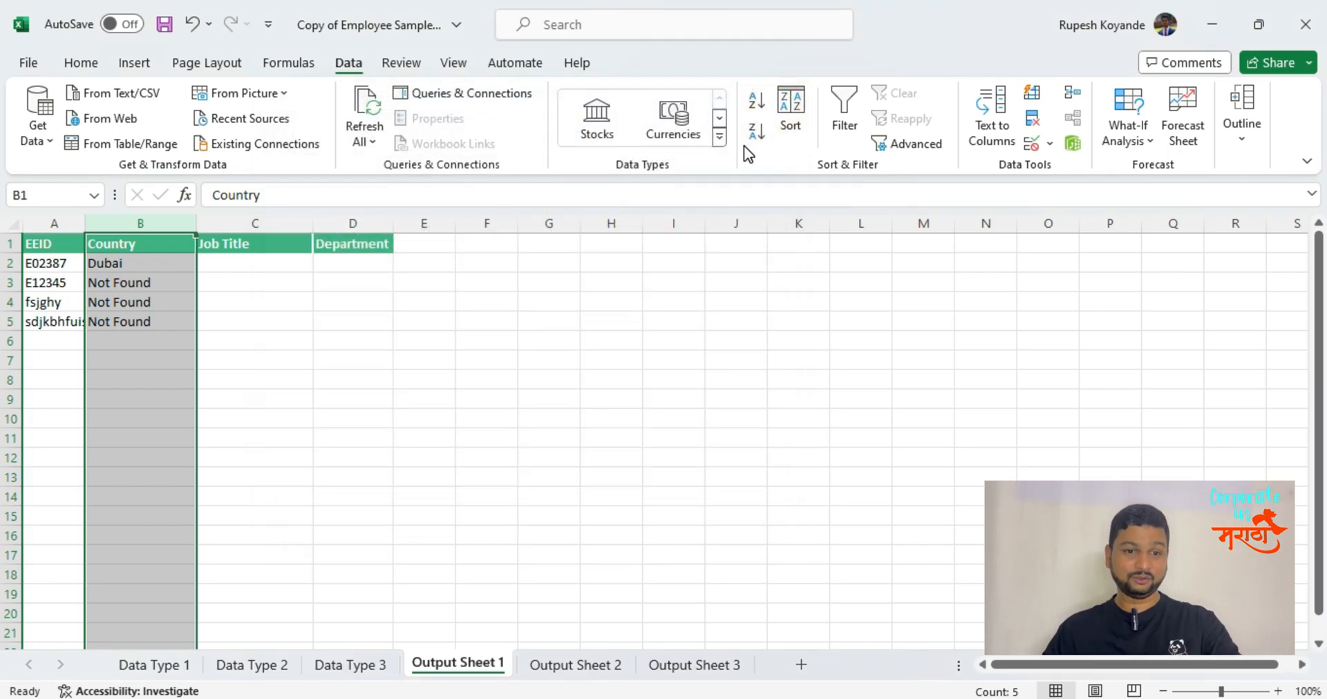
Apply outside borders to cell B3 on Output Sheet 1.
click(119, 302)
click(118, 282)
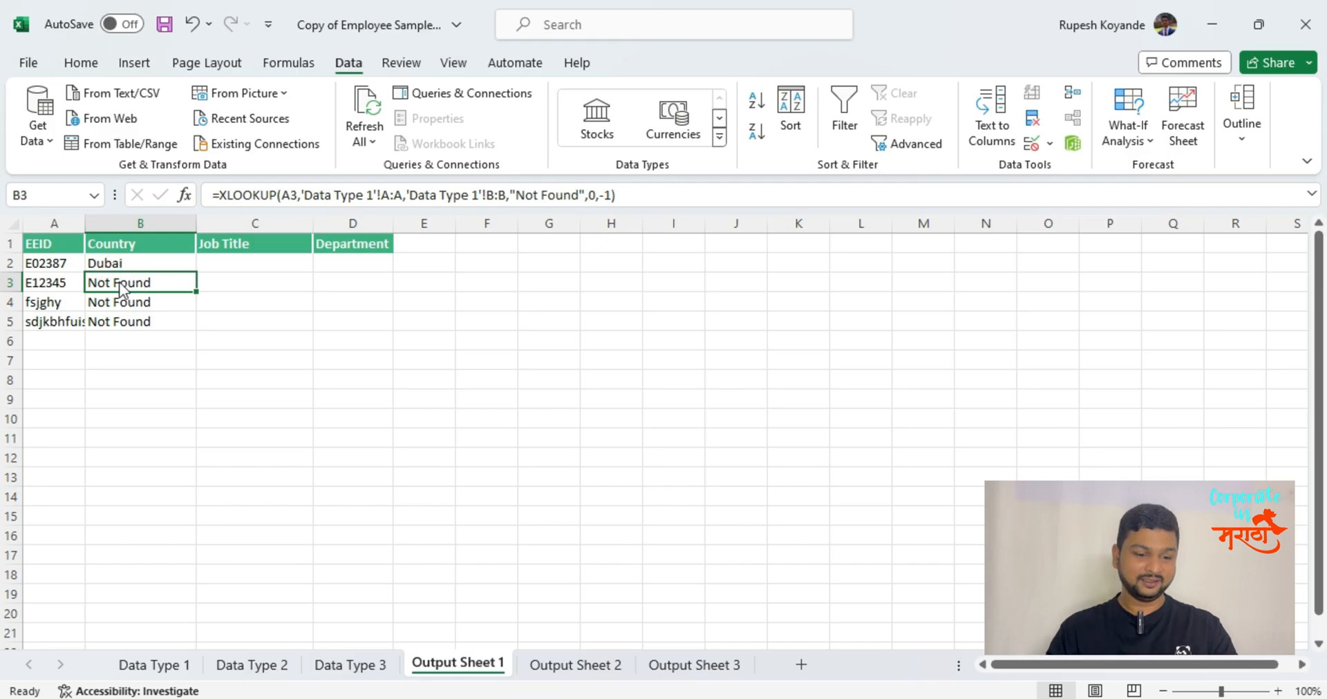
key(alt)
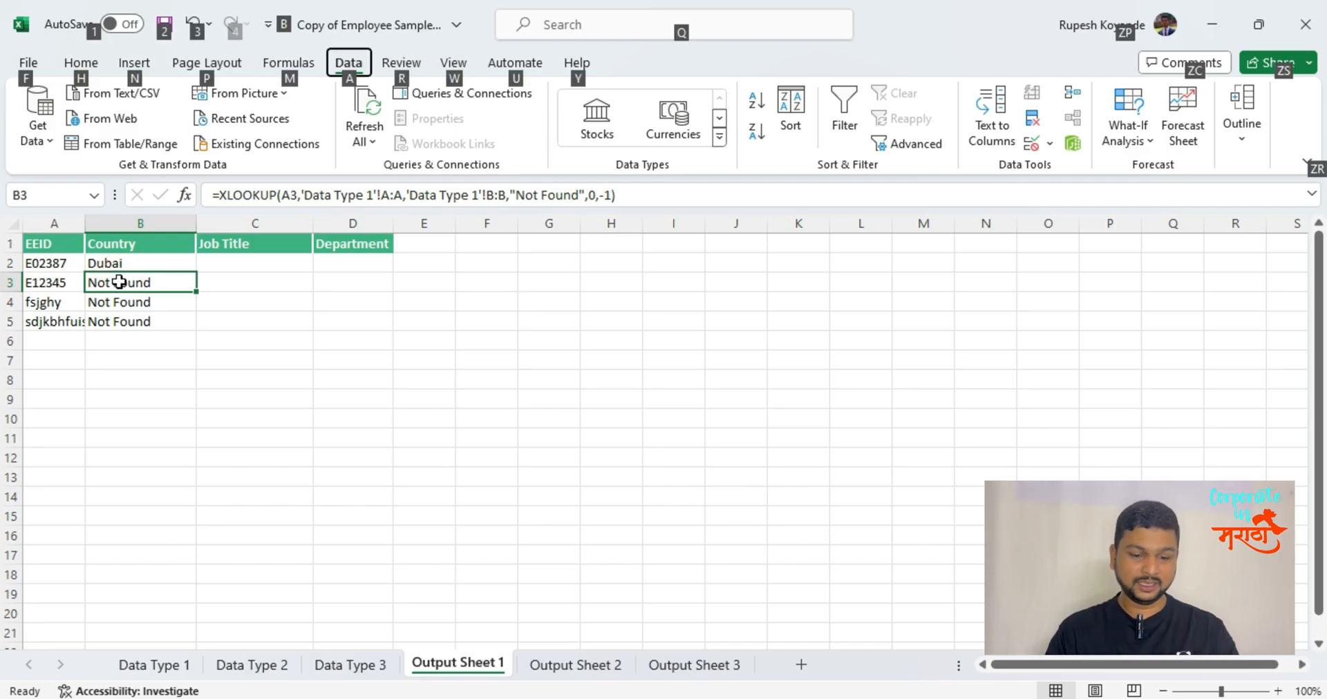
key(h)
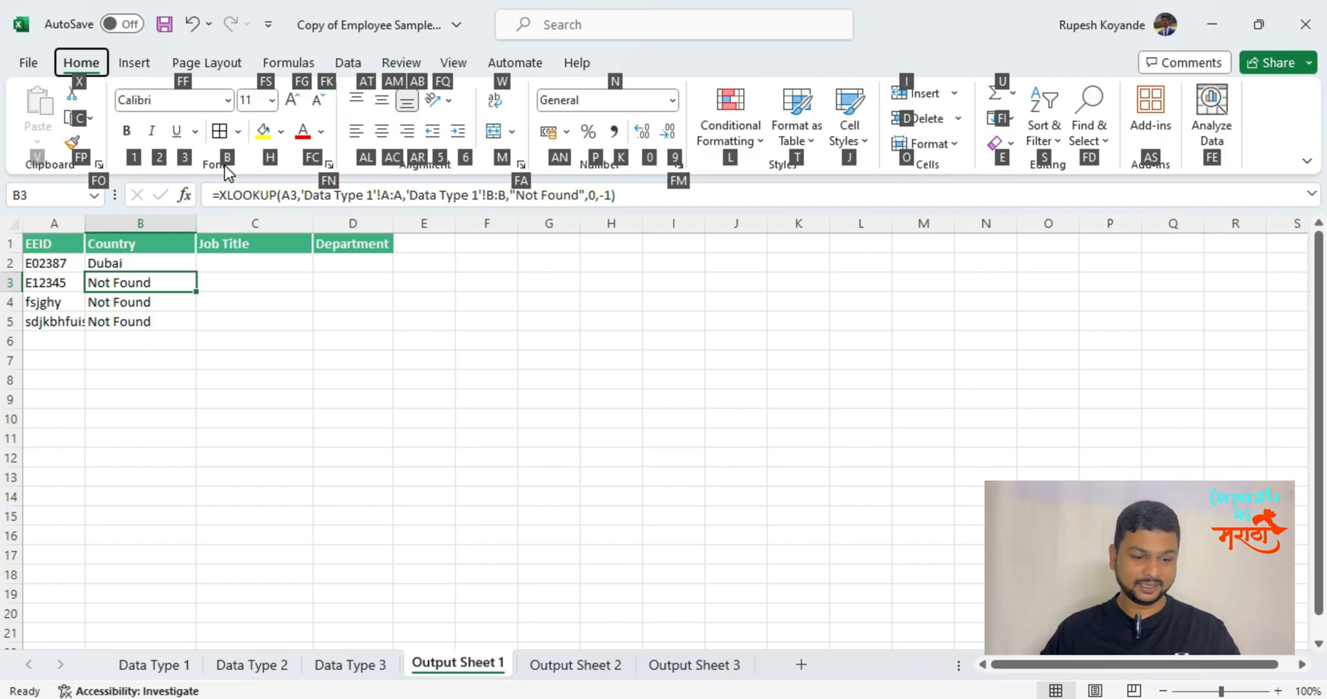
key(b)
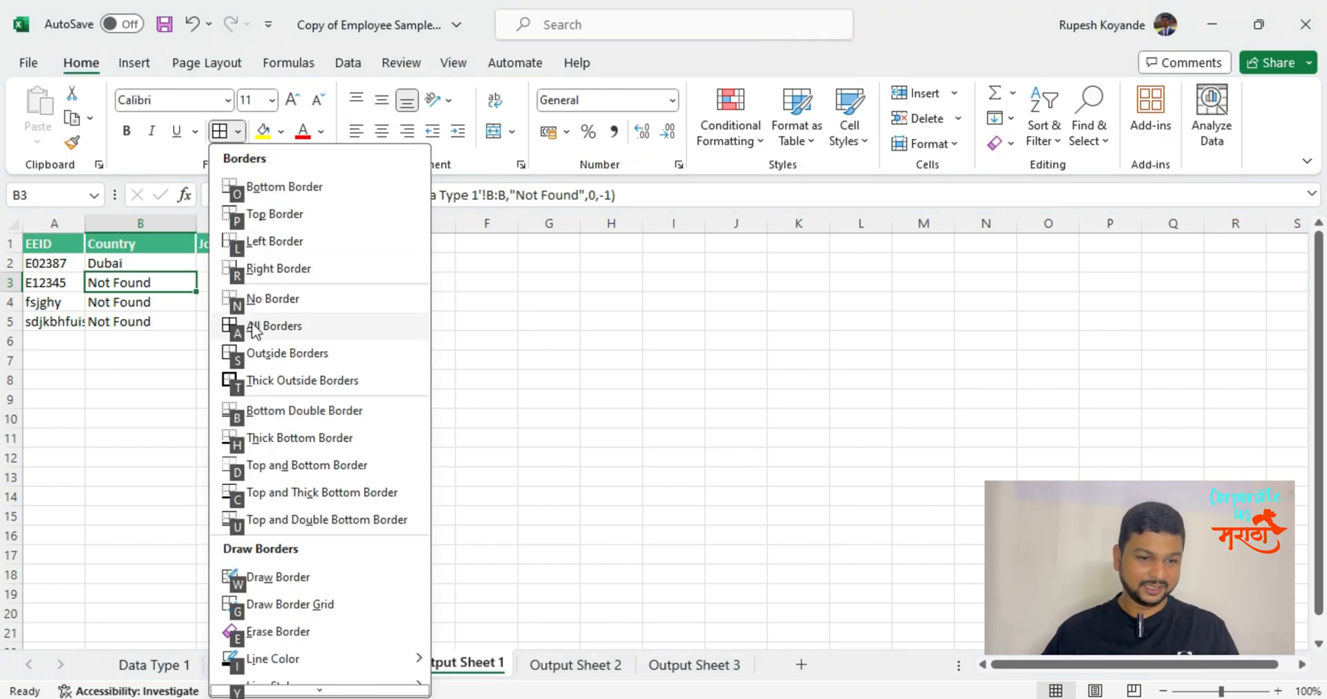
click(289, 349)
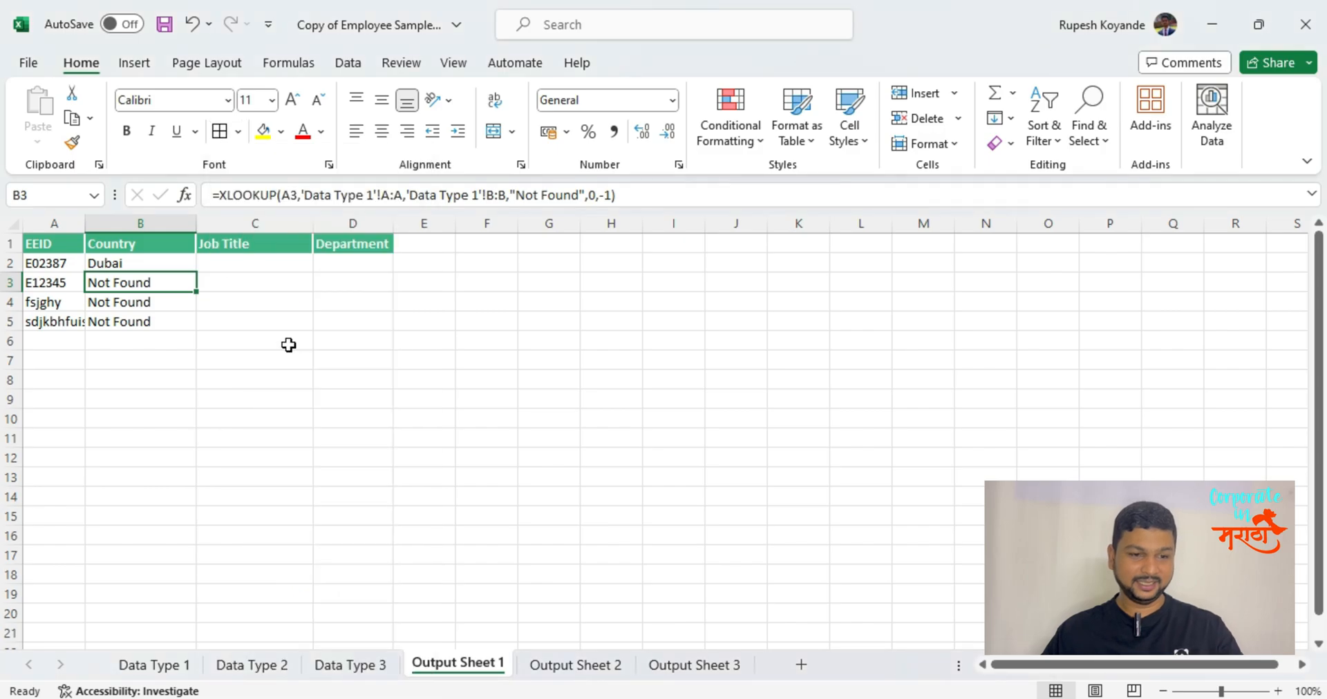
Apply all borders to the range A1:B5, including the EEID and Country headers.
drag(69, 245, 163, 322)
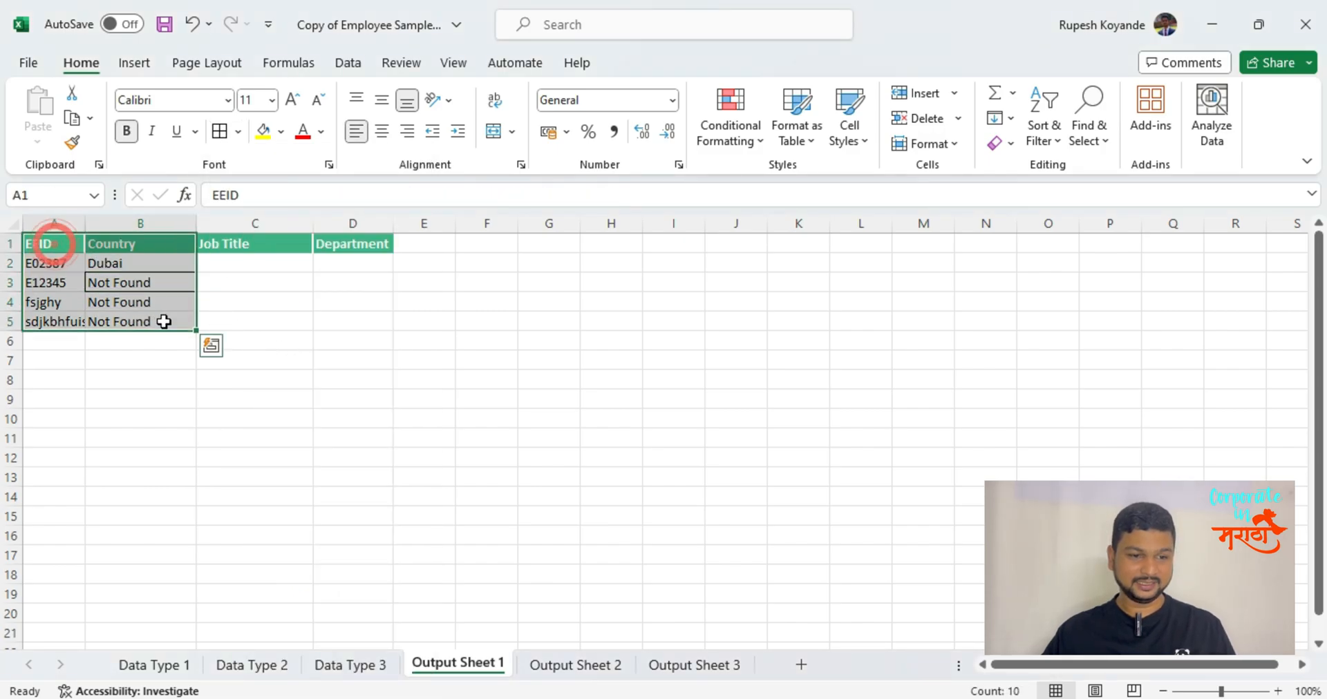
key(alt)
key(h)
key(b)
key(a)
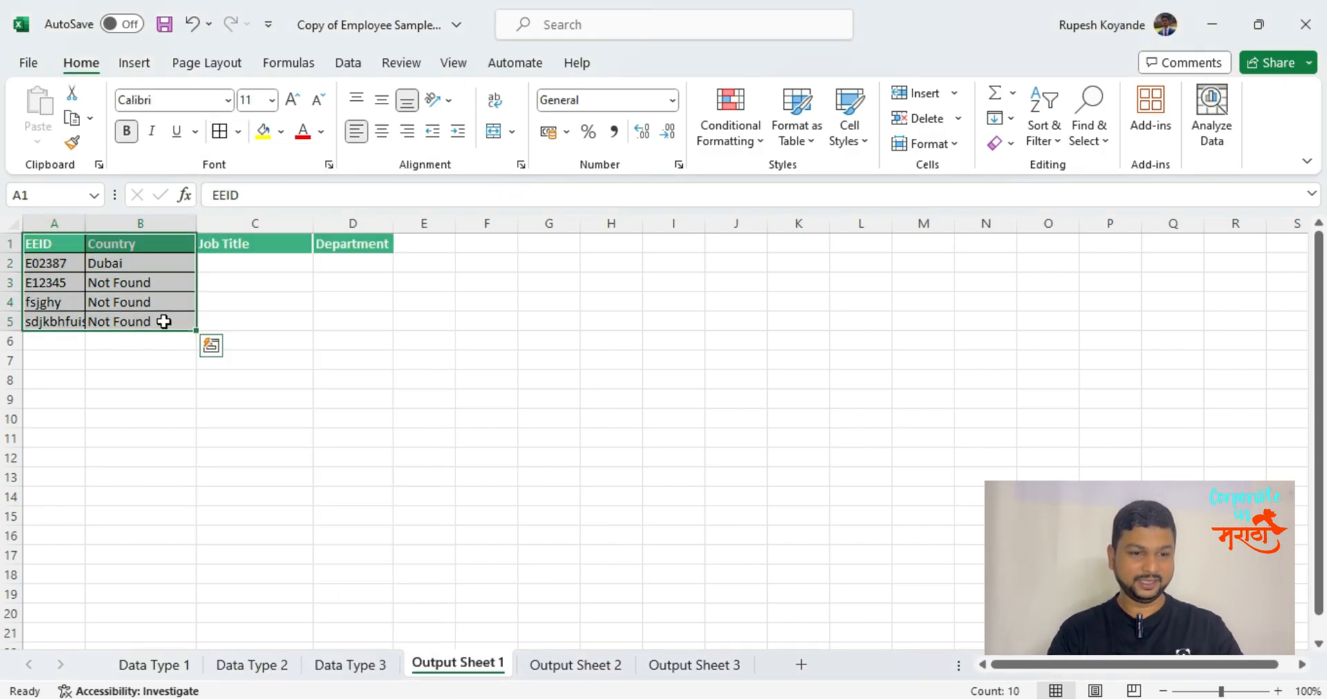
key(Right)
key(Left)
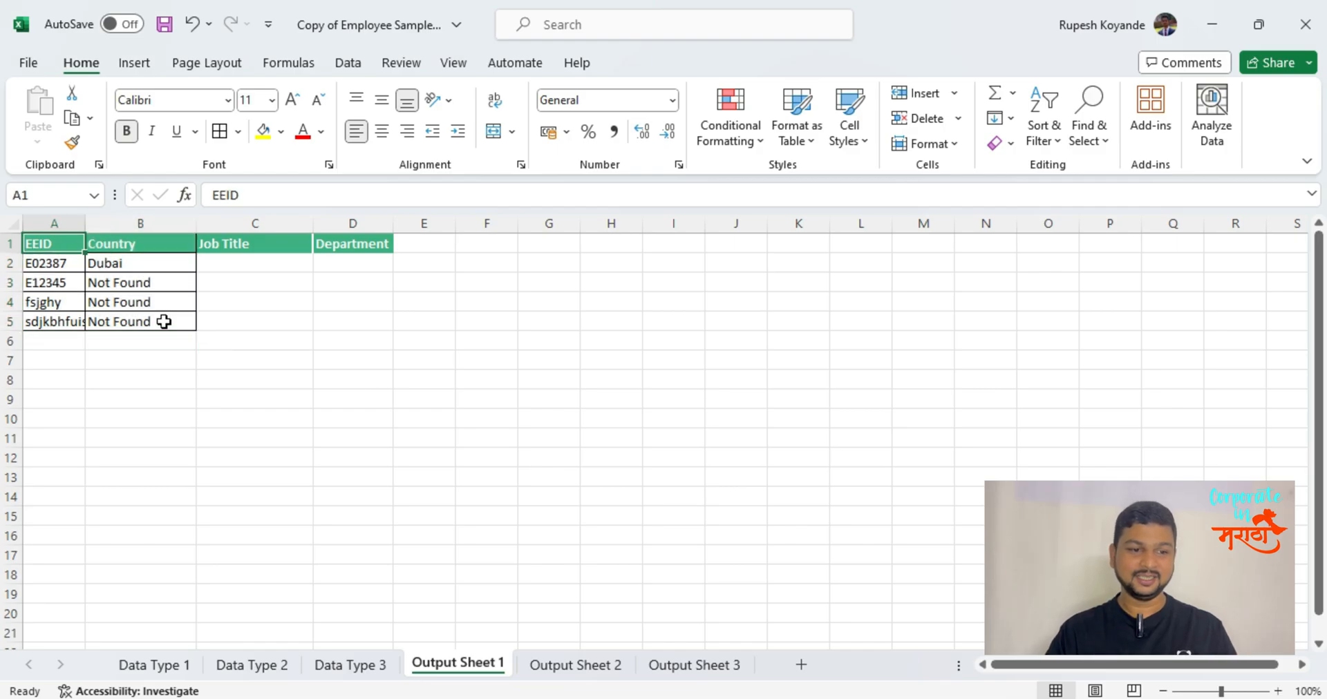
Remove the borders from the range A1:B5 with the No Border option.
key(alt)
key(h)
key(b)
key(n)
key(shift+Right)
key(shift+Down)
key(shift+Down)
key(shift+Down)
key(shift+Down)
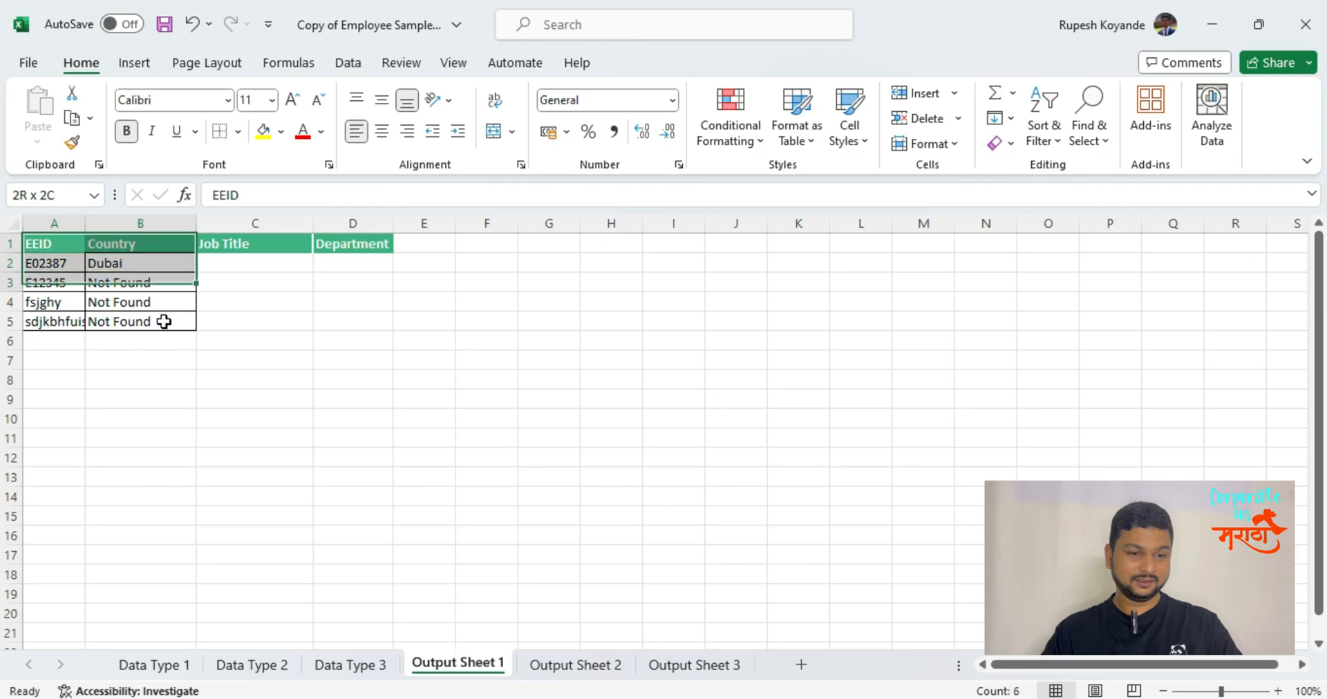
key(alt)
key(h)
key(b)
key(n)
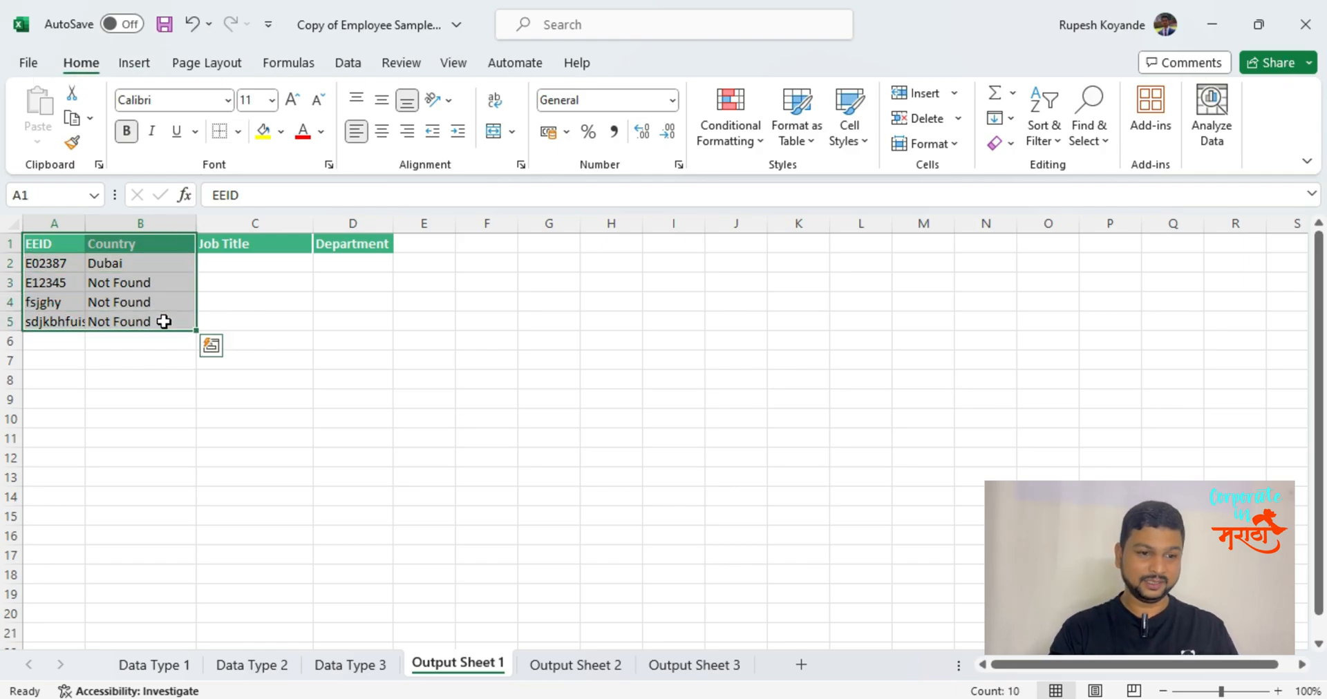
key(Left)
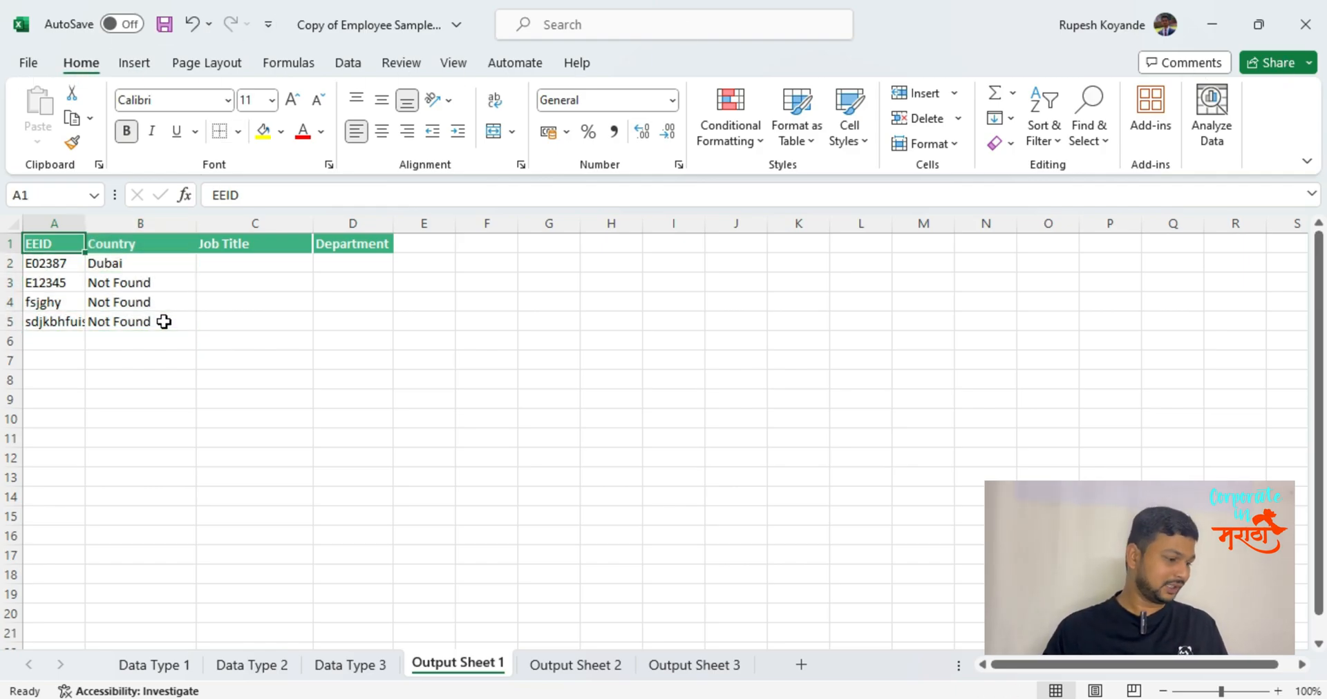
Copy the XLOOKUP results in B2:B5 and look through the available paste options without applying one.
key(Right)
key(Down)
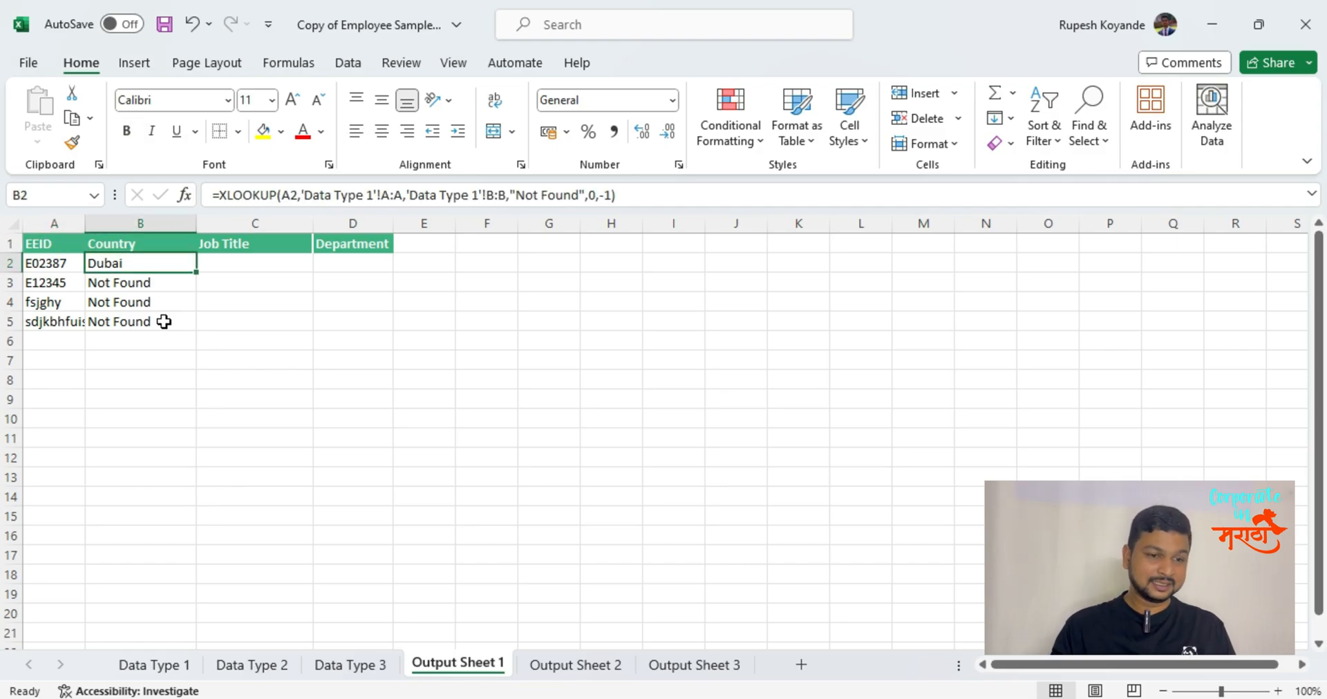
key(Down)
key(Up)
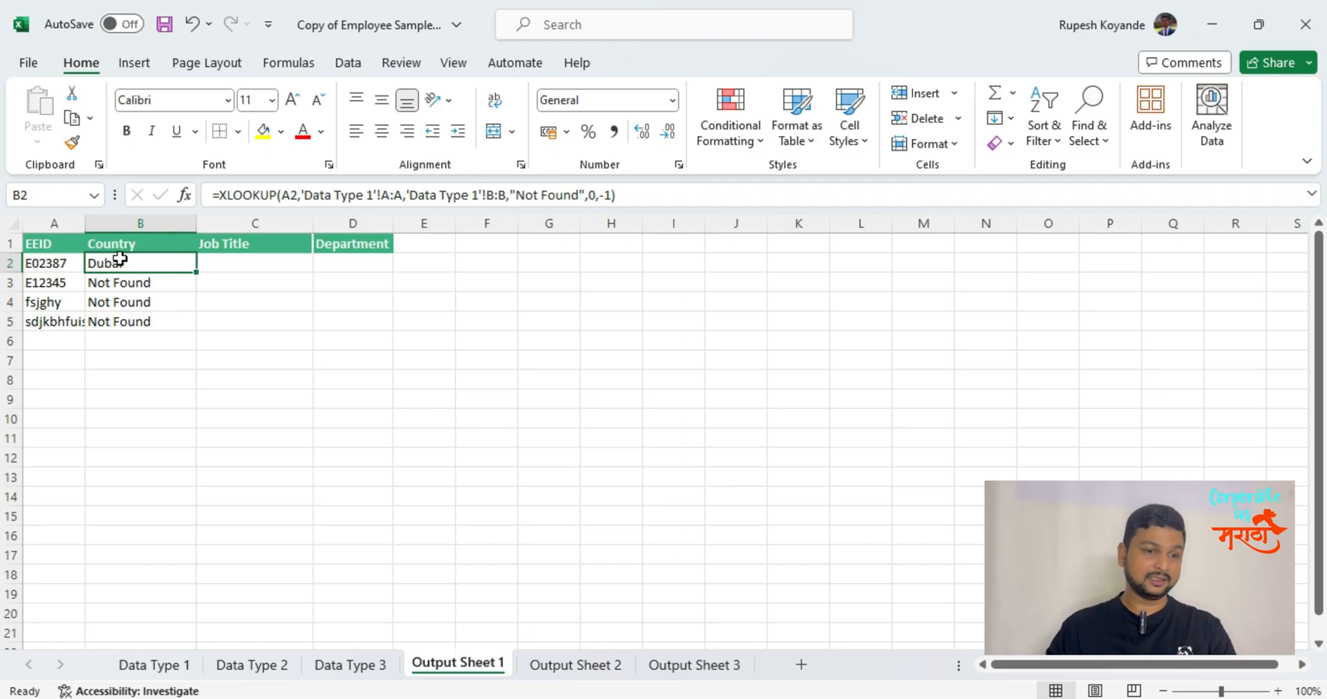
drag(133, 267, 137, 322)
key(ctrl+c)
click(37, 139)
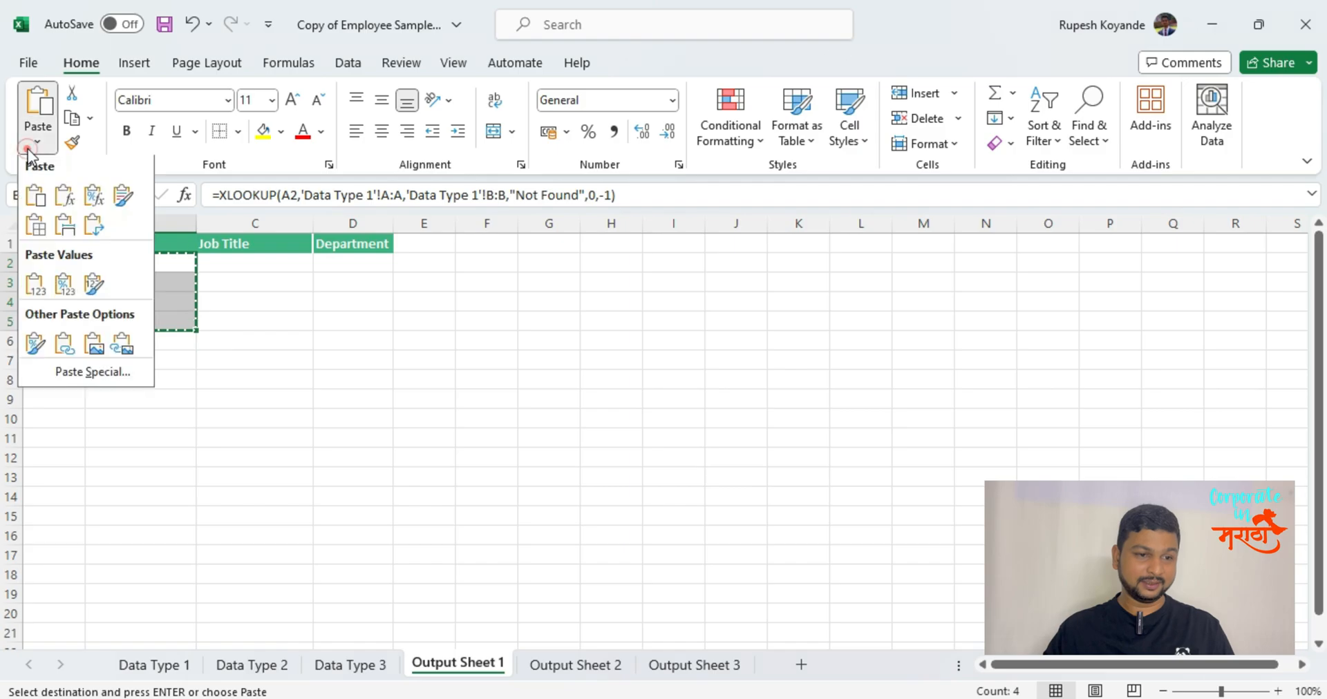
click(223, 179)
drag(163, 260, 166, 324)
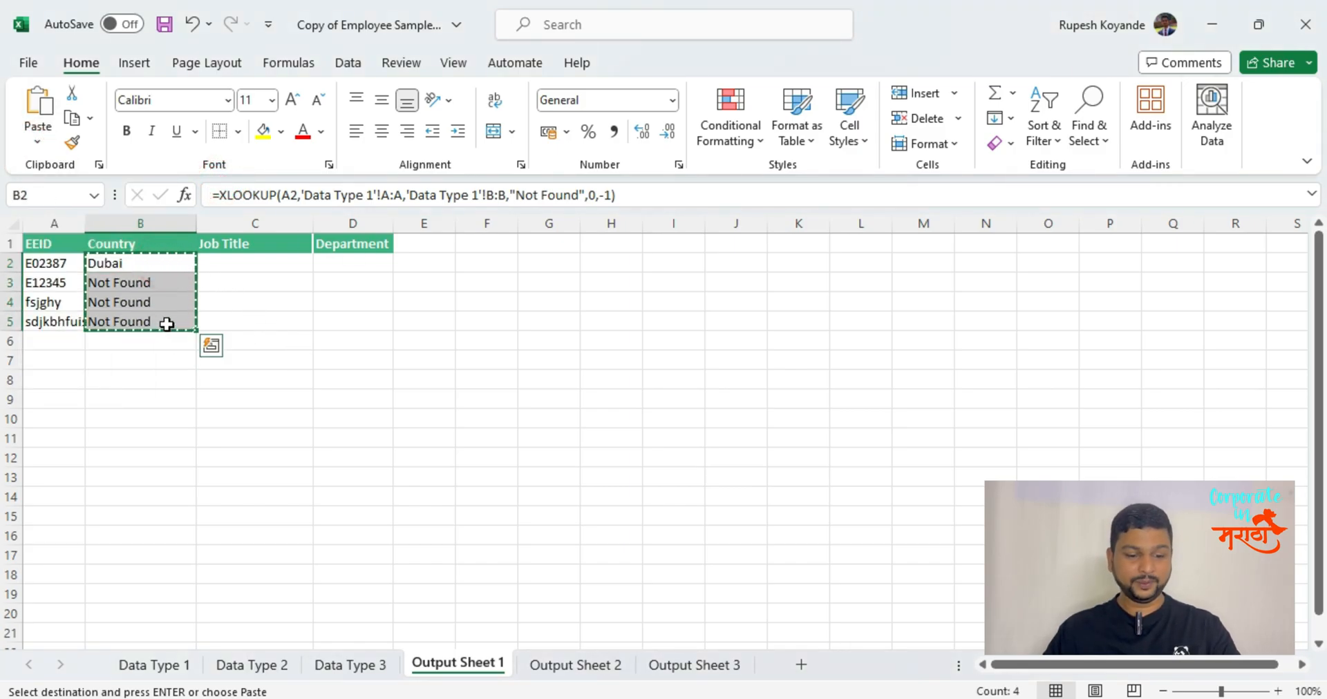
Open Paste Special at cell G2, choose Values and cancel the paste.
click(574, 276)
click(569, 263)
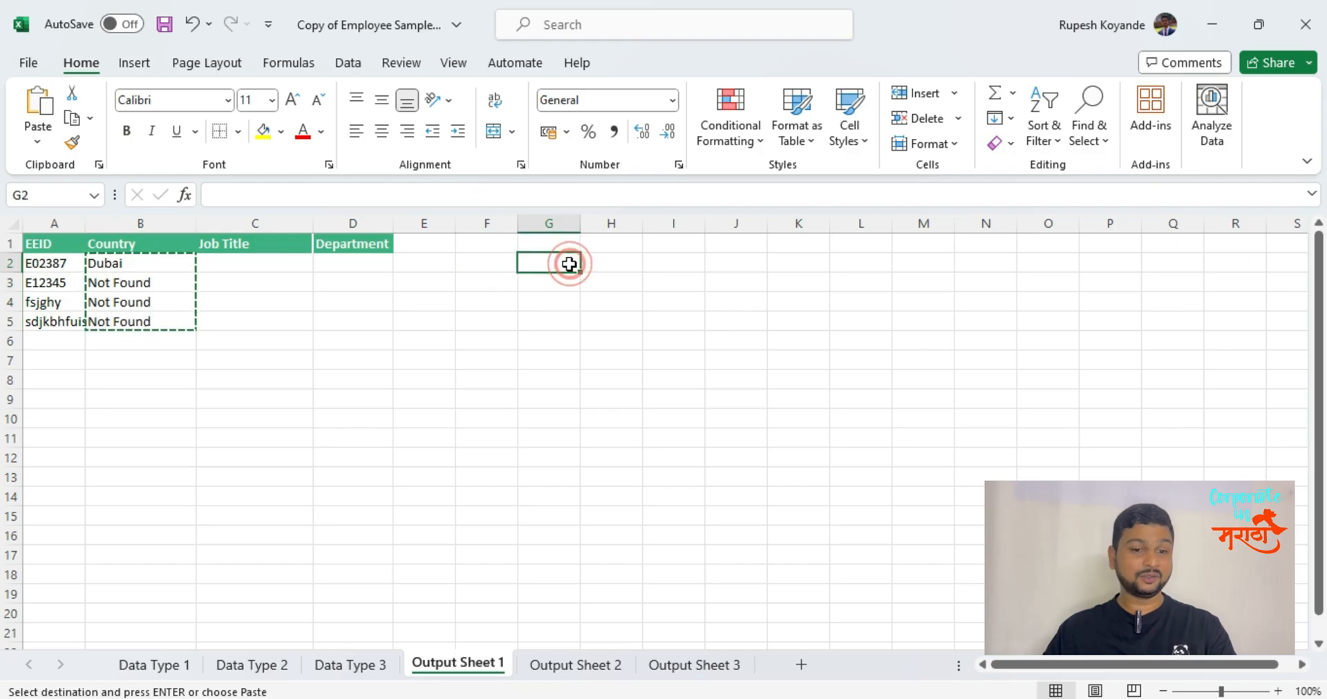
key(alt)
key(e)
key(s)
key(v)
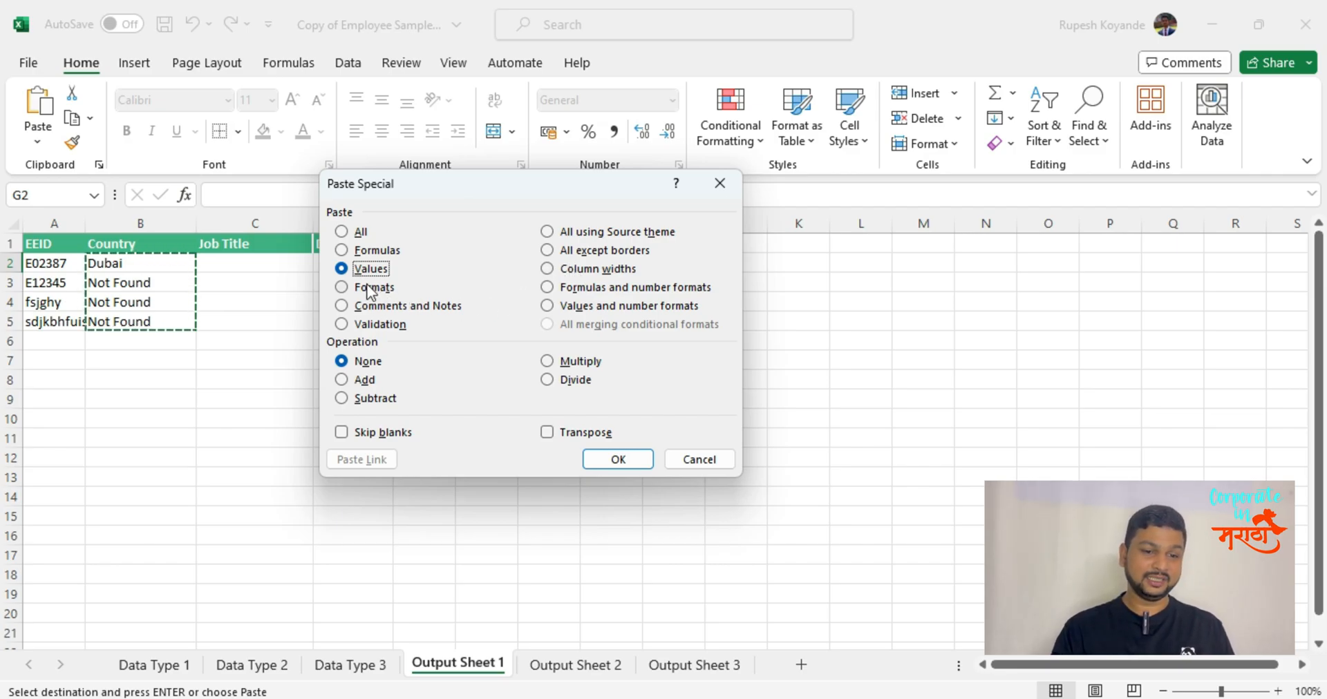
key(Escape)
key(Escape)
key(alt)
key(alt)
text(`)
key(Left)
Copy the XLOOKUP results in B2:B5 of the Country column again.
key(Up)
key(Left)
key(Left)
key(ctrl+Left)
key(Down)
key(Down)
key(Up)
key(Right)
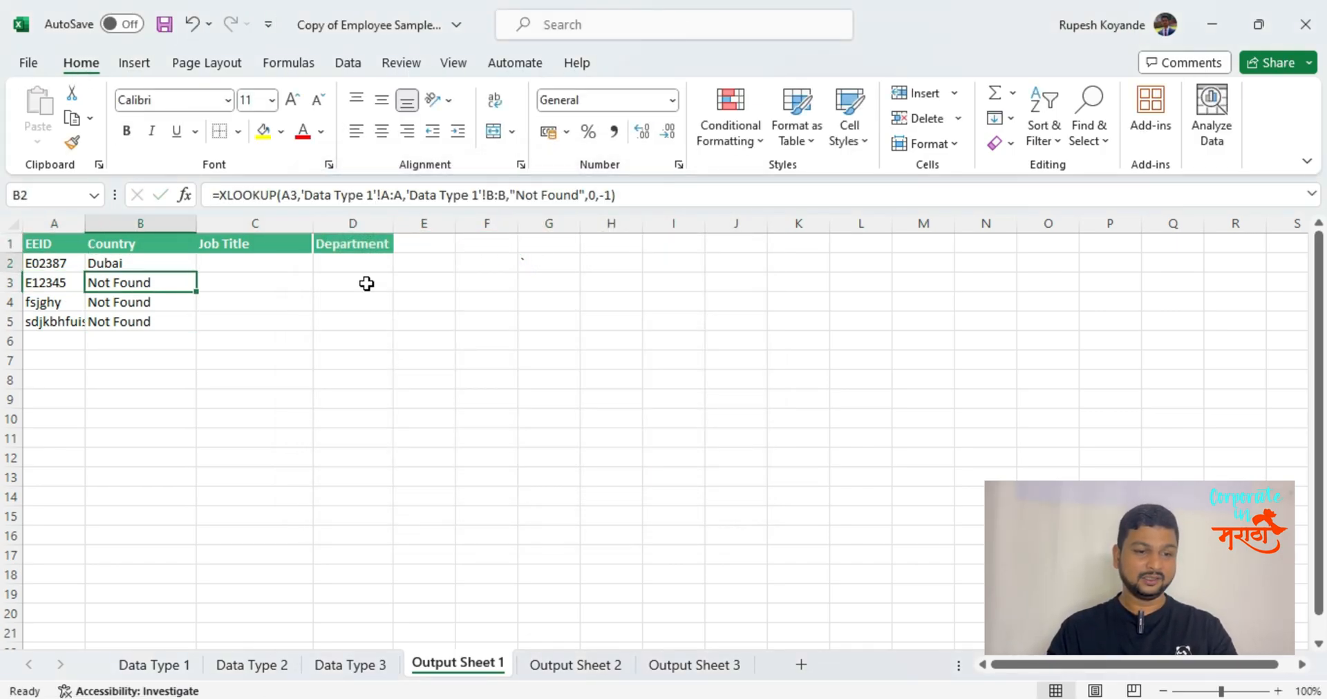
key(shift+Down)
key(shift+Down)
key(shift+Down)
key(ctrl+c)
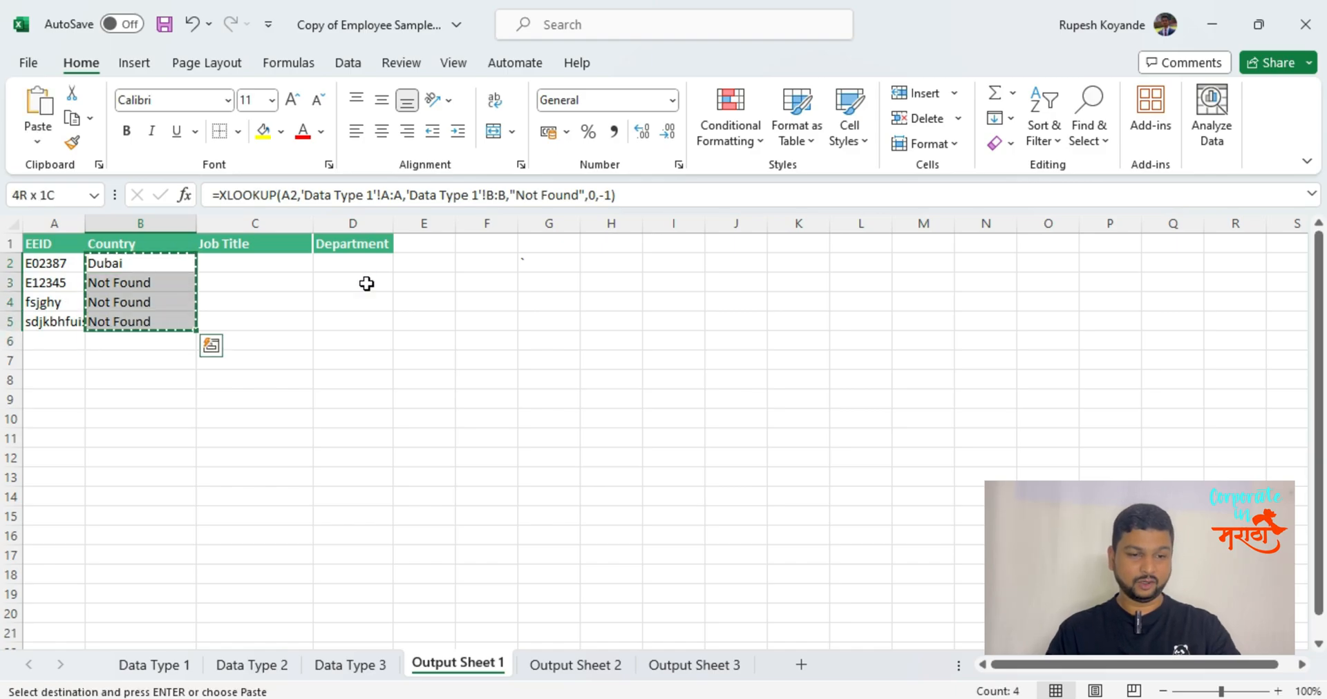
Try replacing the XLOOKUP formulas in B2:B5 with their values through Paste Special, and undo the paste.
key(ctrl+alt+v)
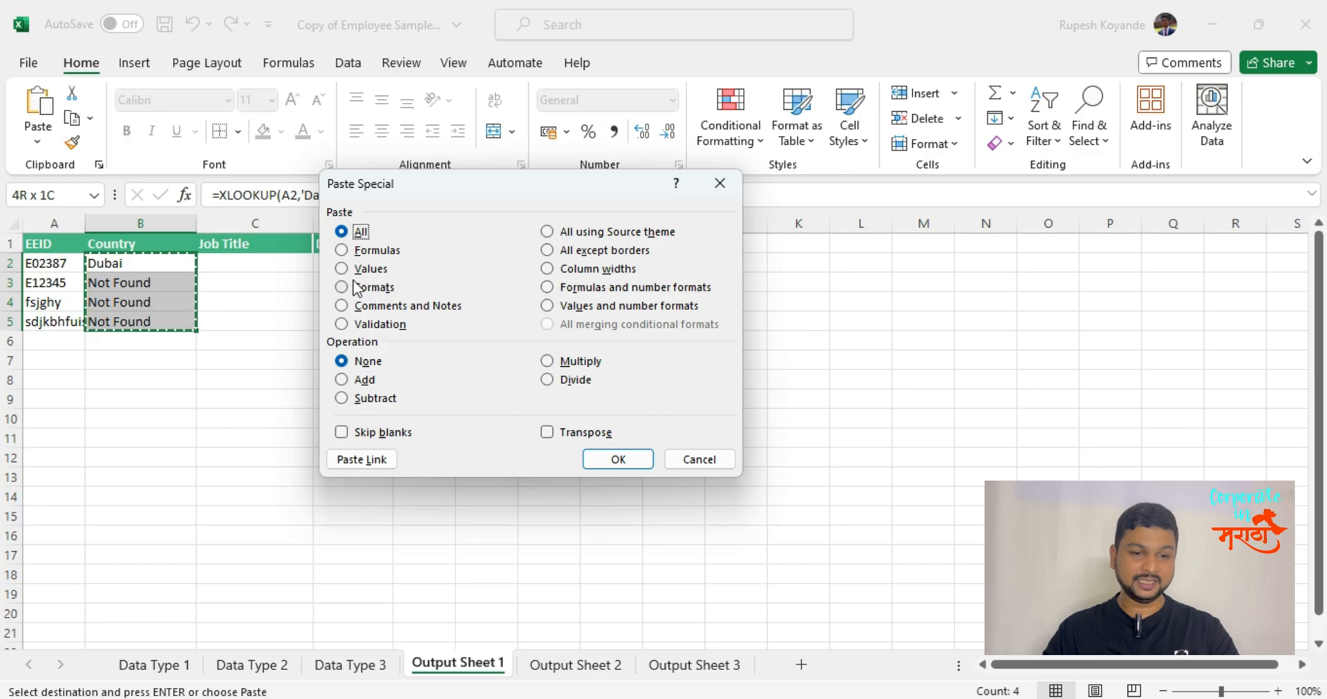
key(v)
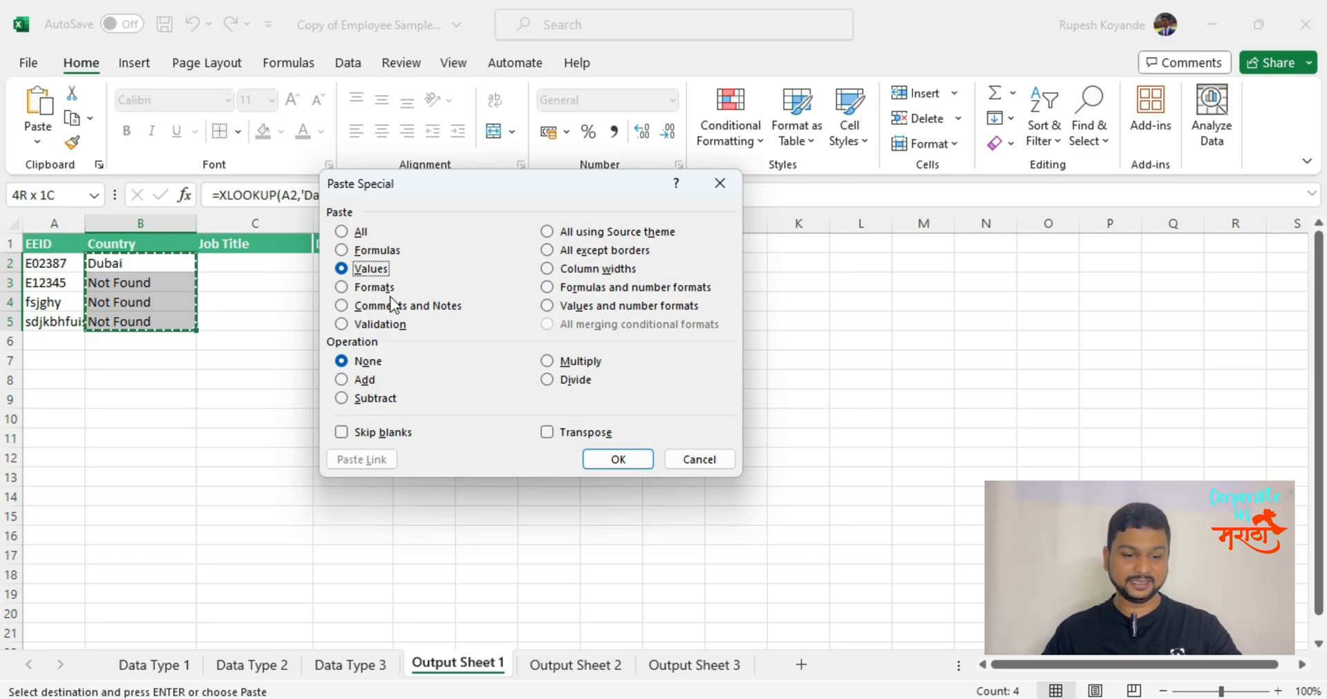
key(t)
key(v)
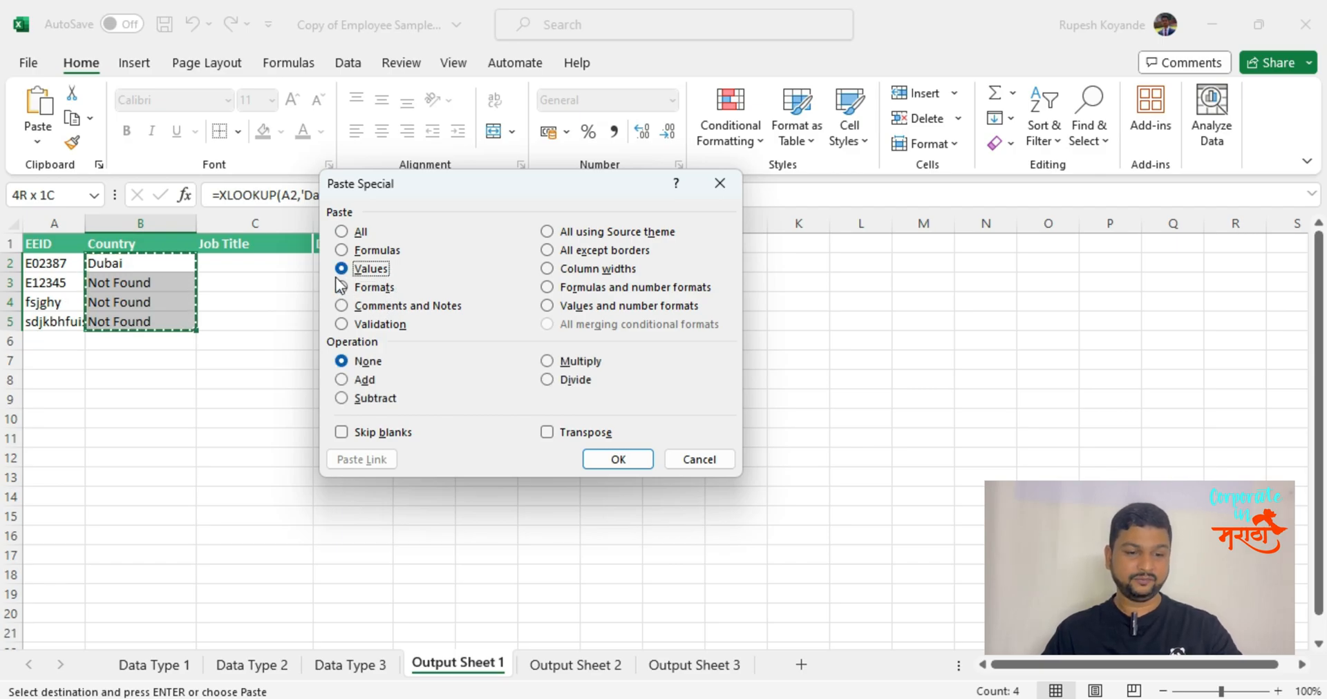
click(617, 459)
drag(130, 259, 153, 323)
key(ctrl+z)
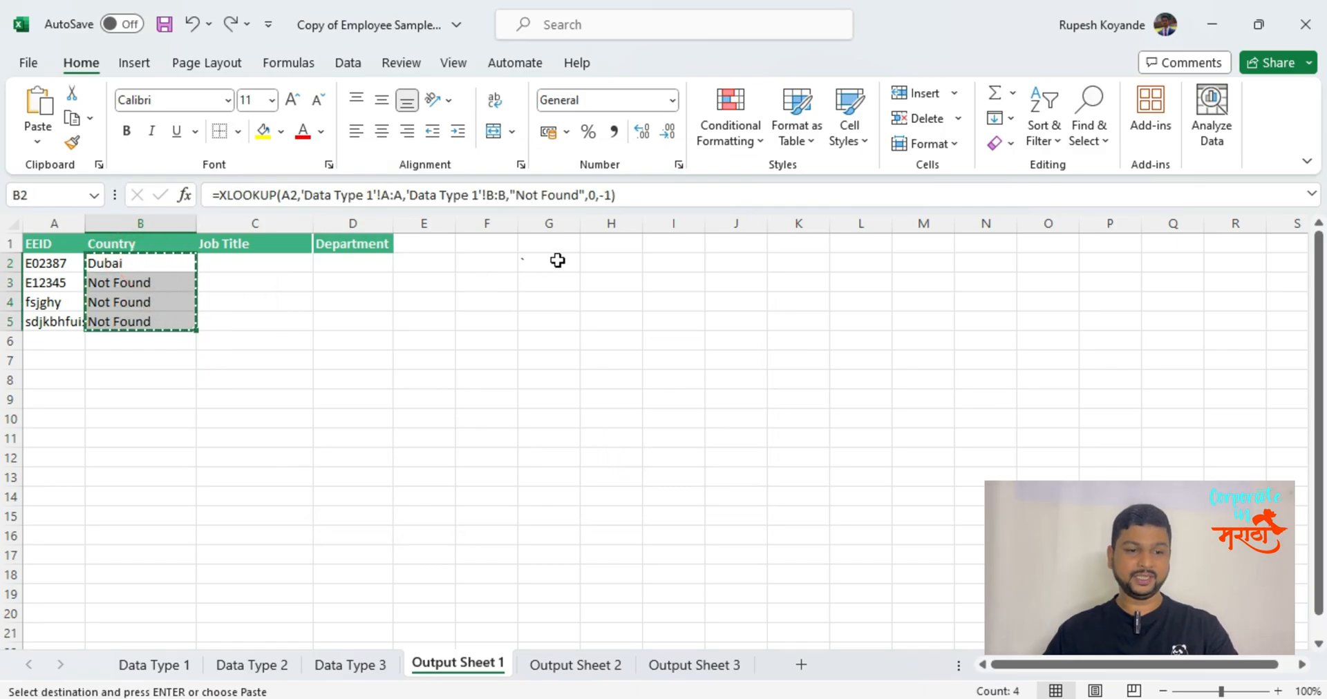
Paste the copied Country results at cell I2 as values only using Paste Special.
click(681, 267)
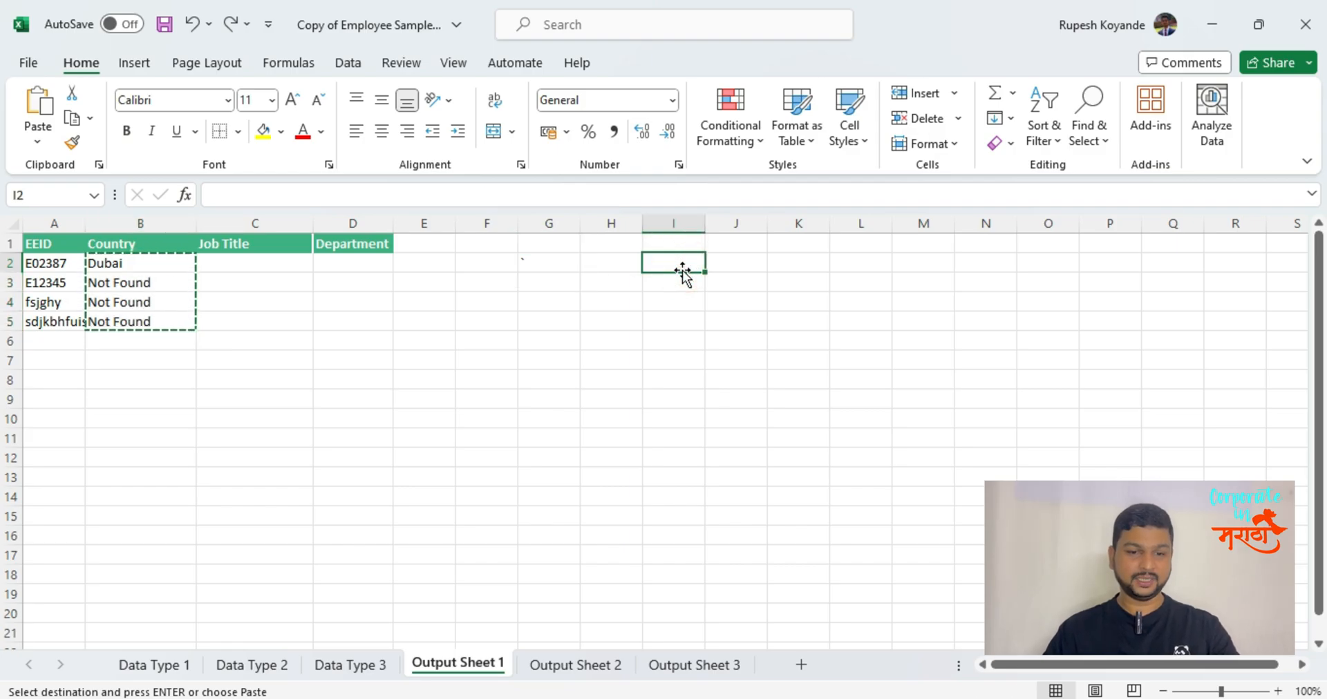
key(alt)
key(e)
key(s)
key(v)
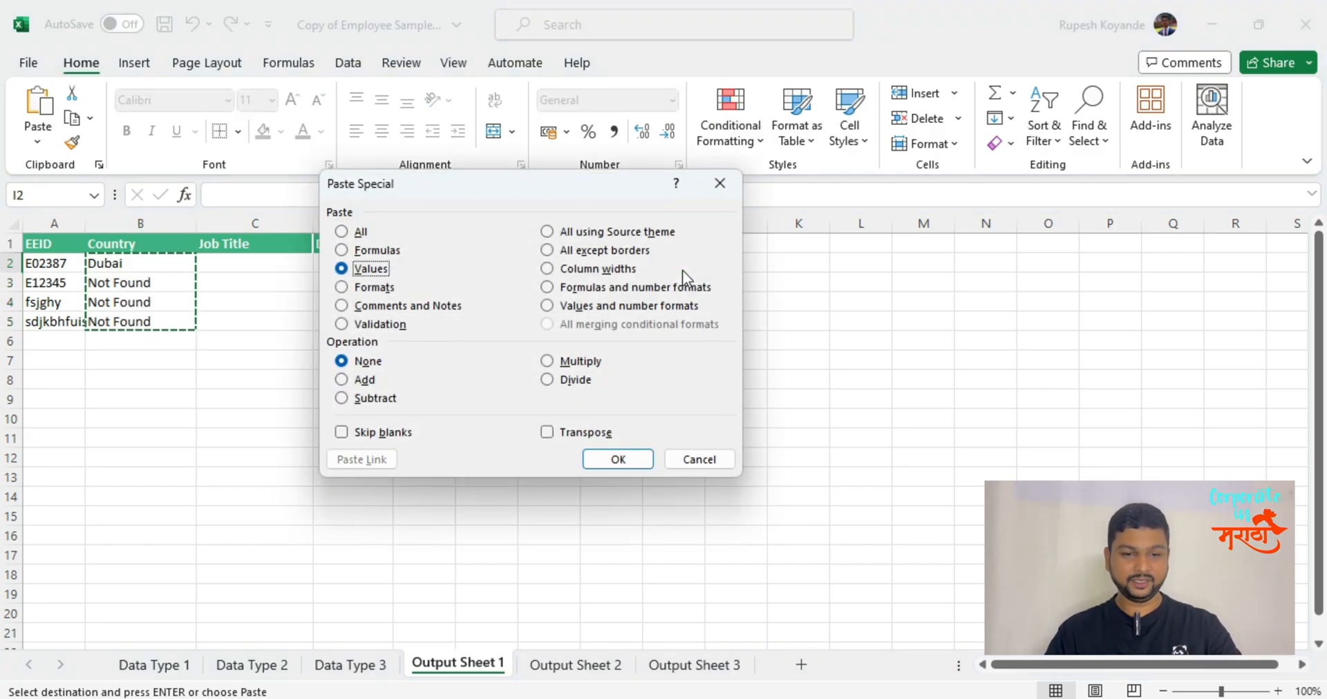
key(Return)
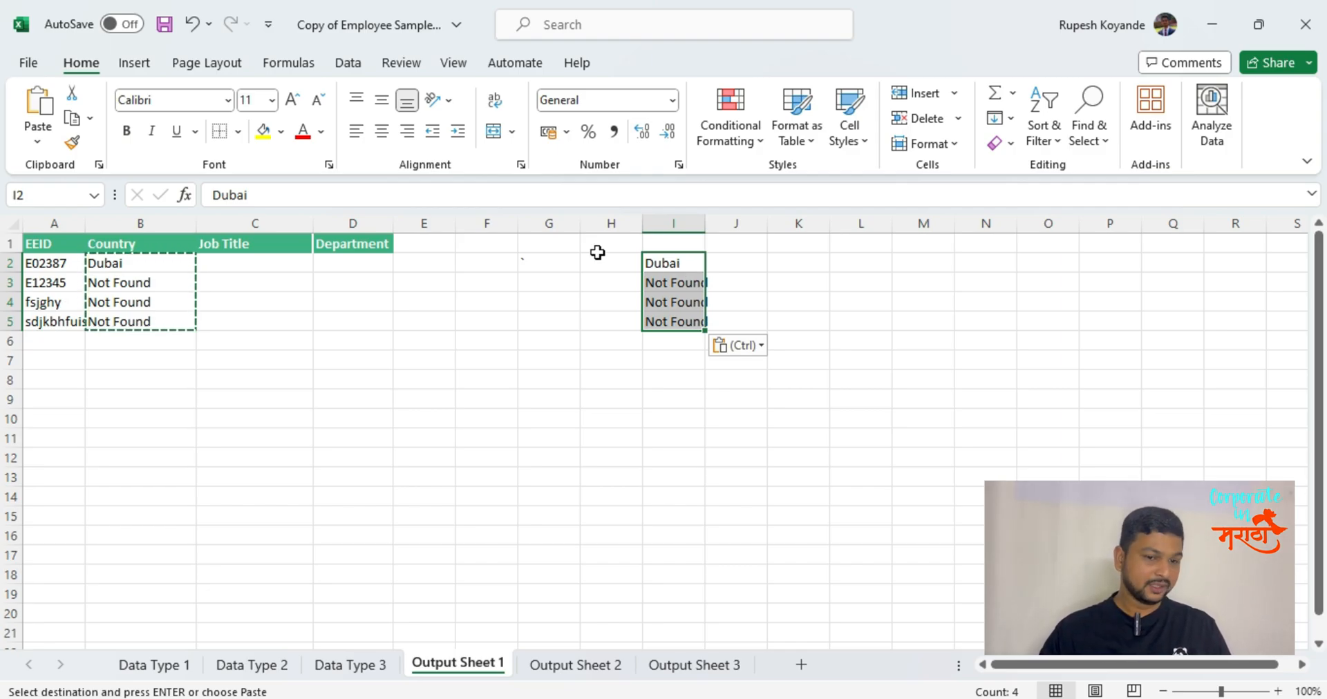
Copy the header row A1:D1 and paste it transposed into a vertical list starting at cell A11.
drag(82, 247, 326, 244)
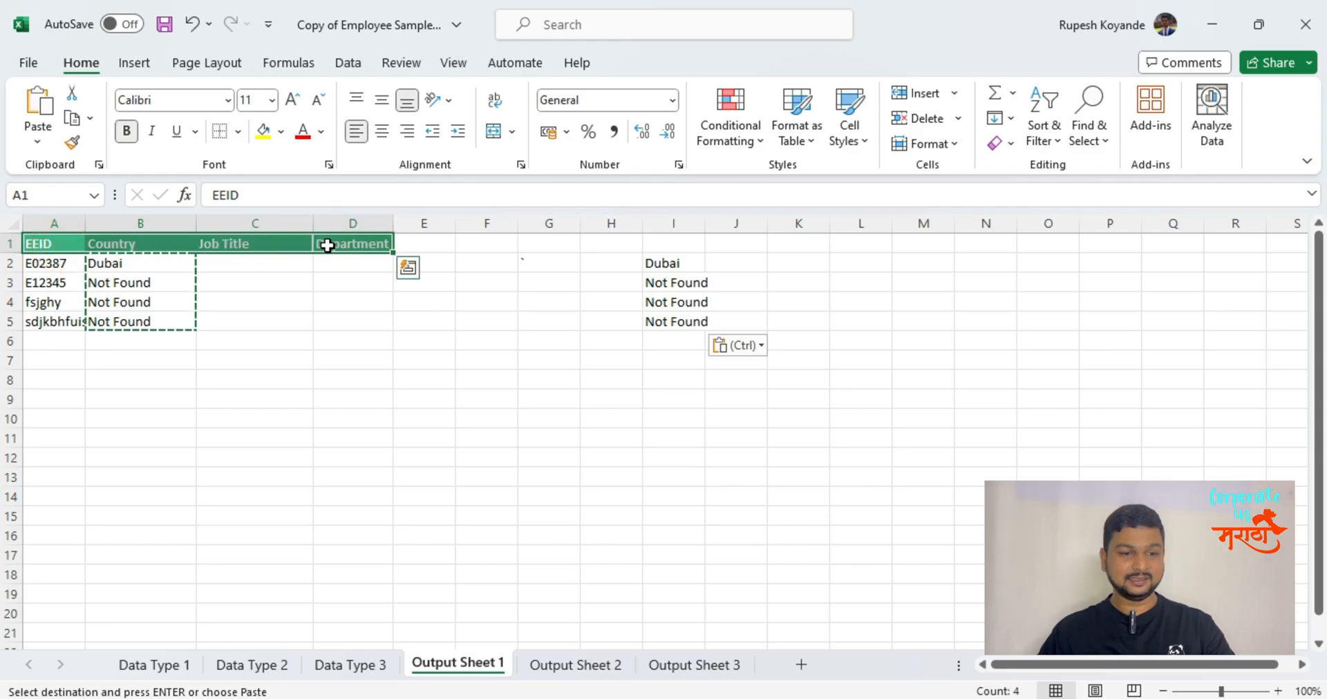
key(ctrl+c)
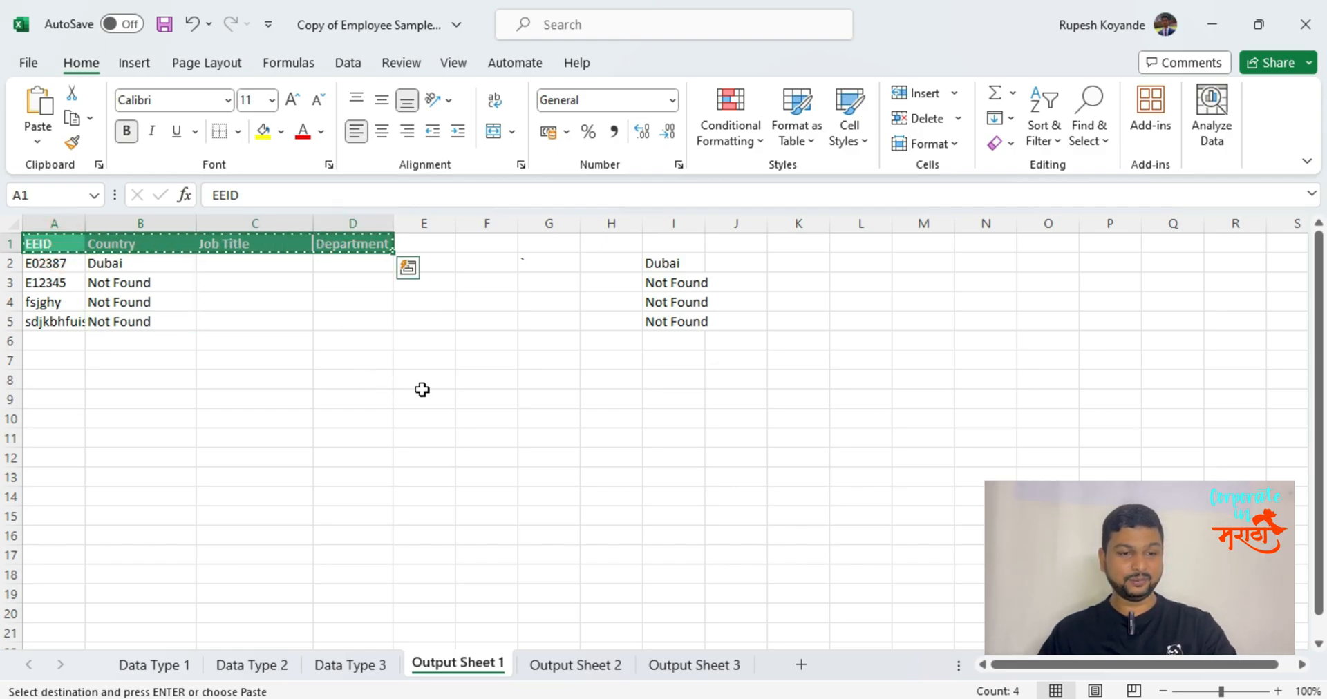
click(49, 436)
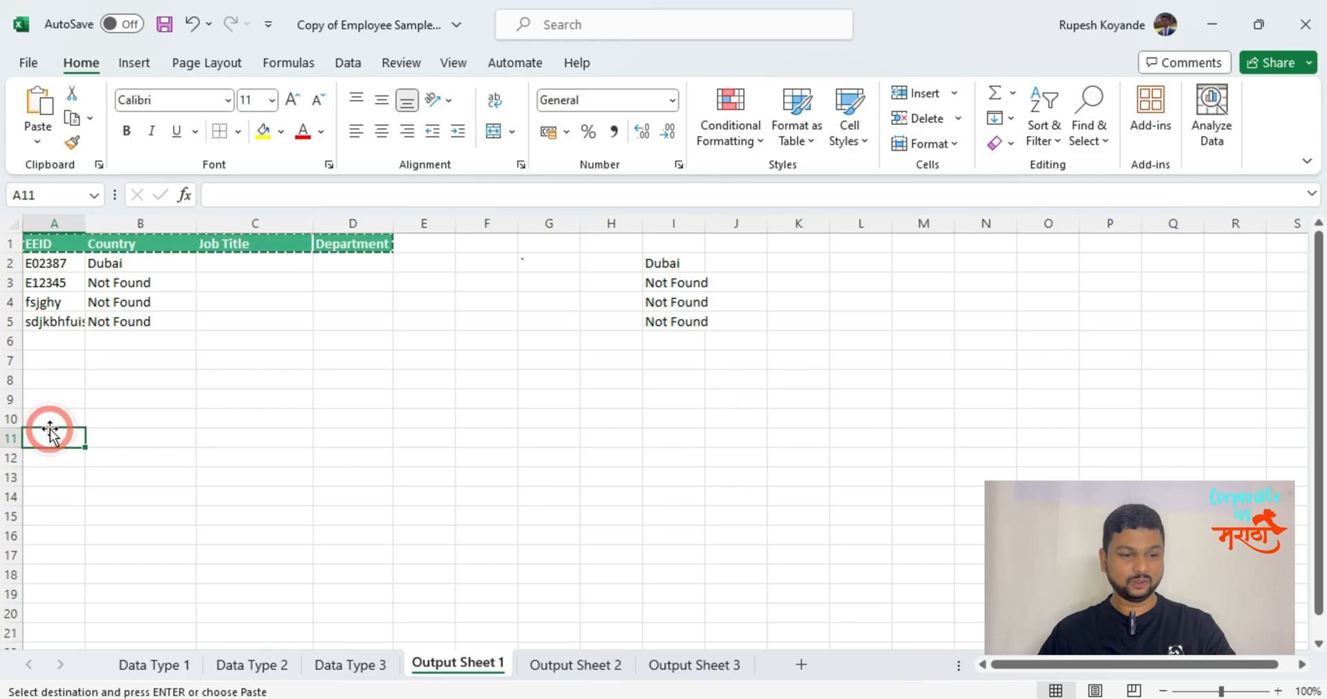
key(alt)
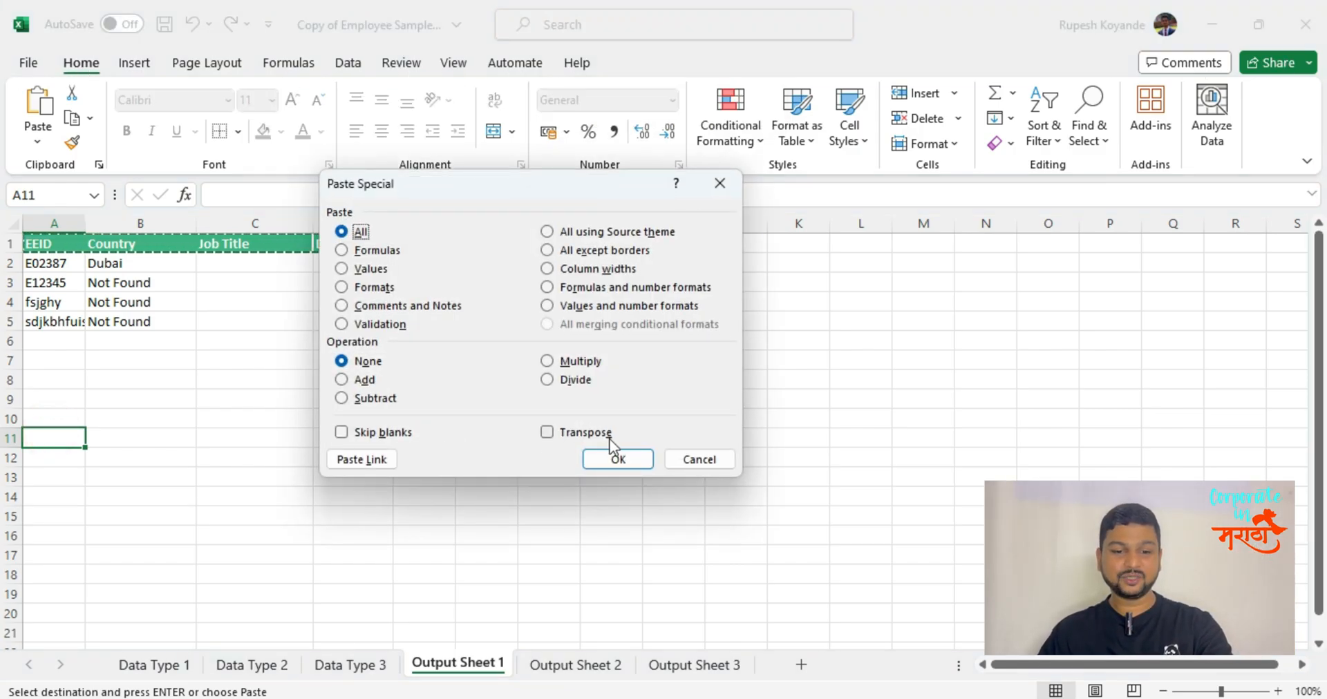
click(546, 433)
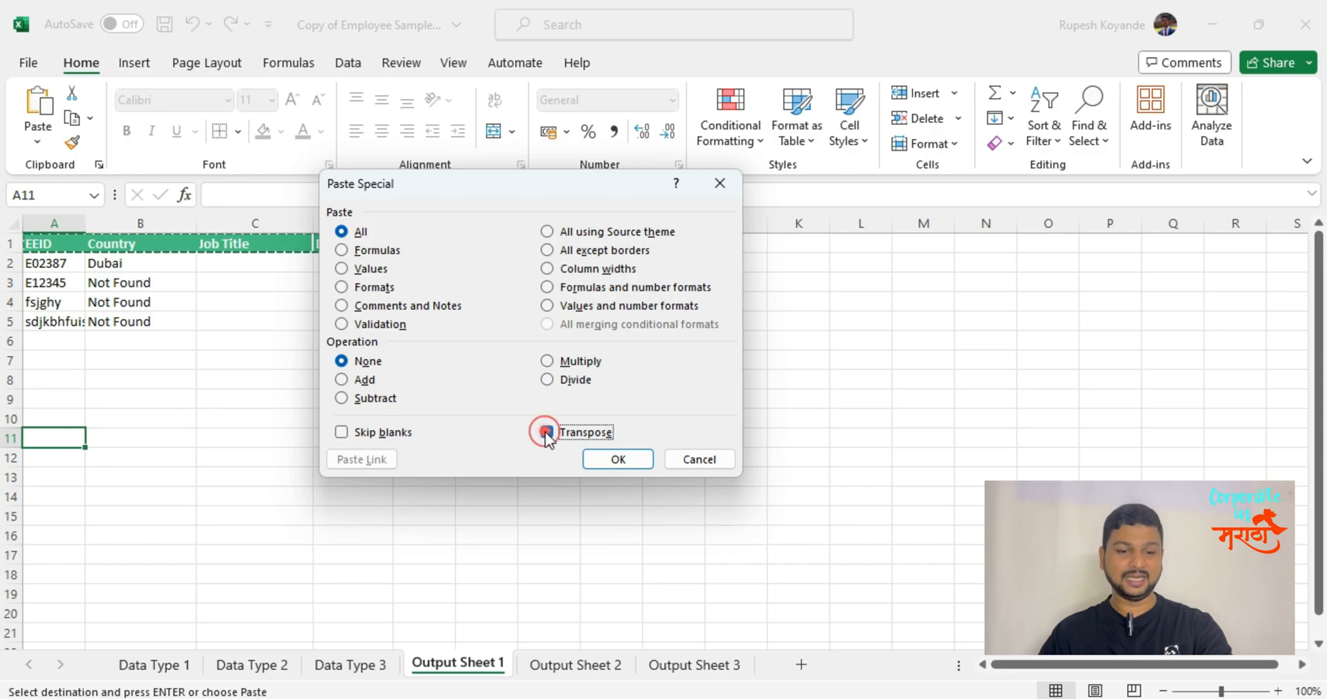
click(617, 459)
Copy the headers in A1:D1 again and paste them with the Transpose option at cell D11.
drag(38, 243, 357, 243)
key(ctrl+c)
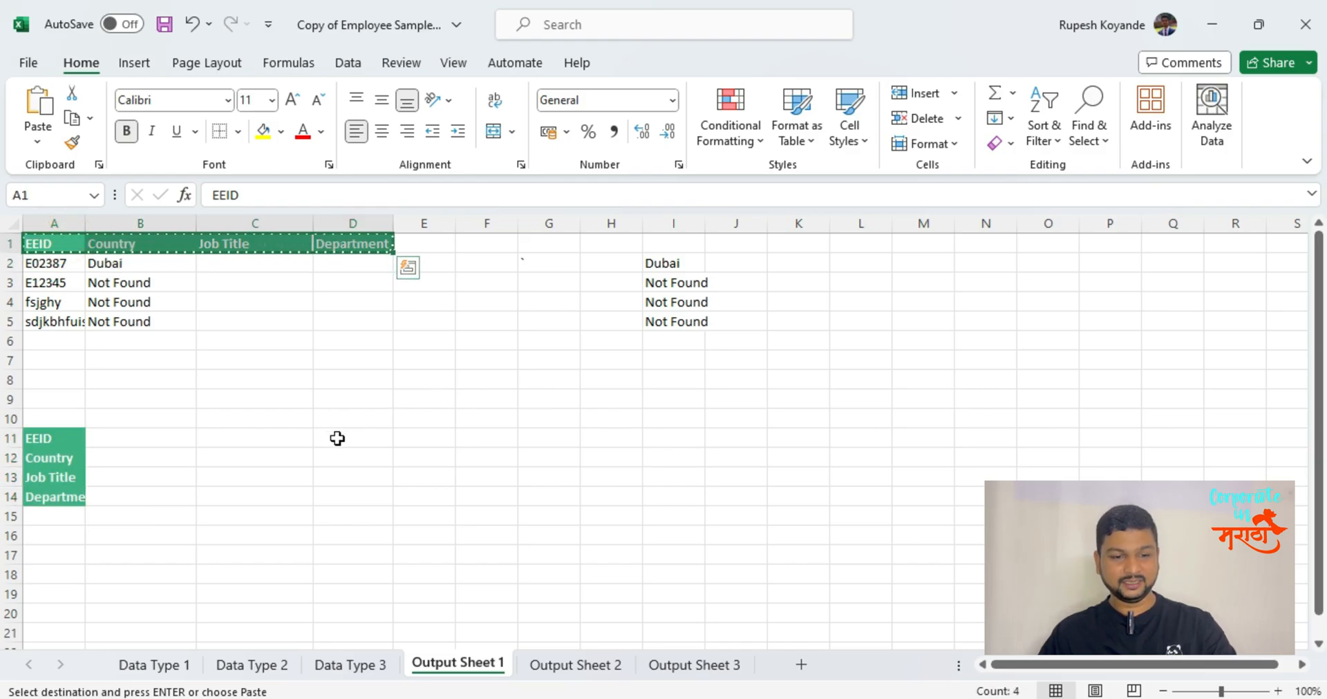
click(316, 437)
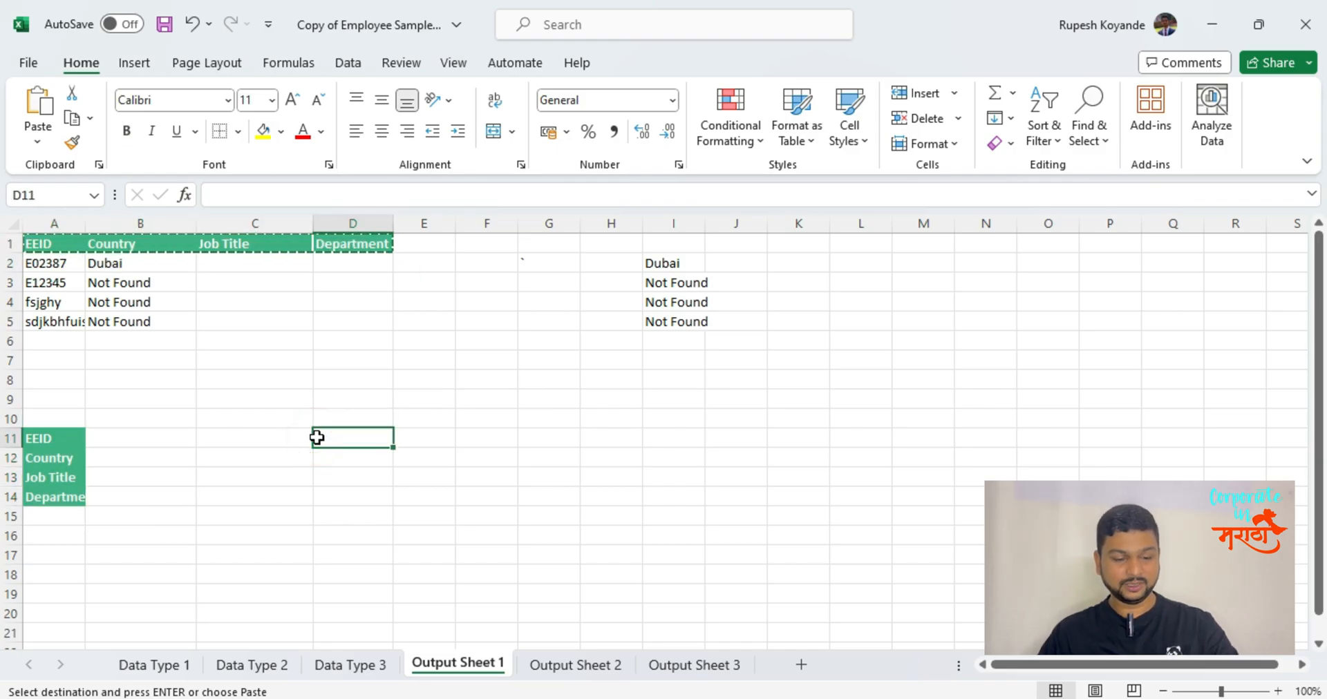
key(ctrl+alt+v)
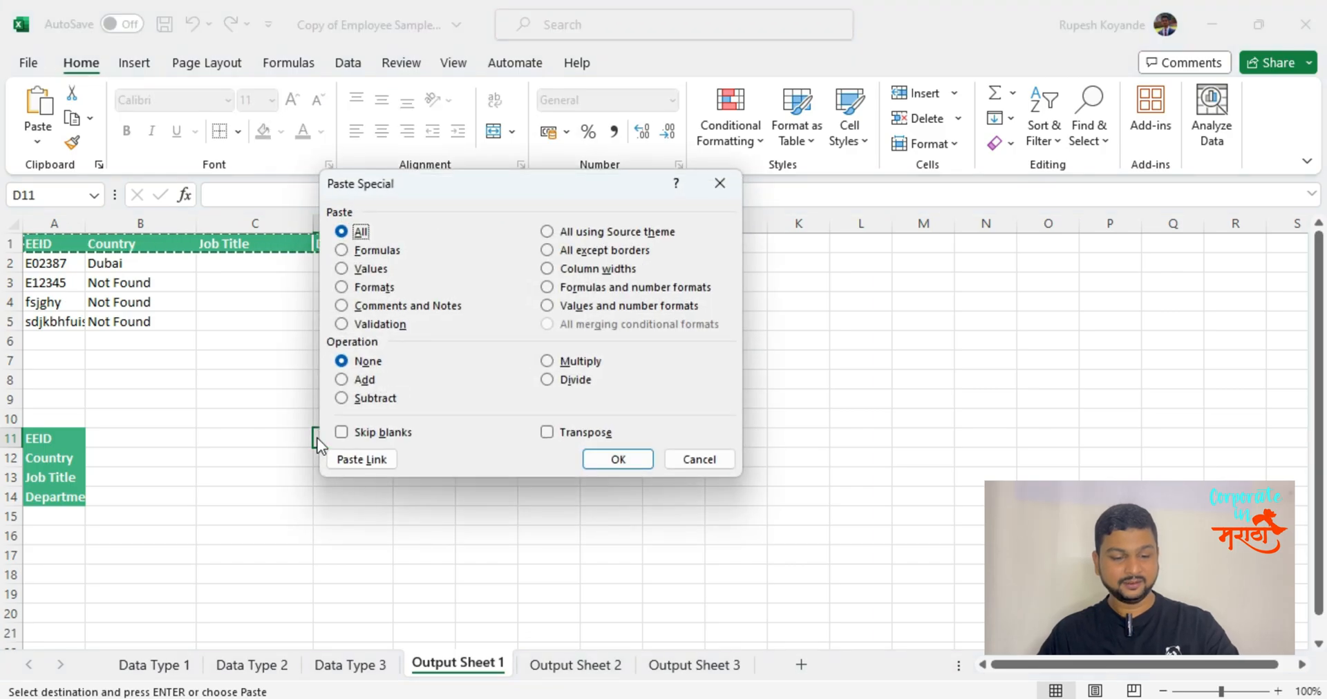
key(alt+e)
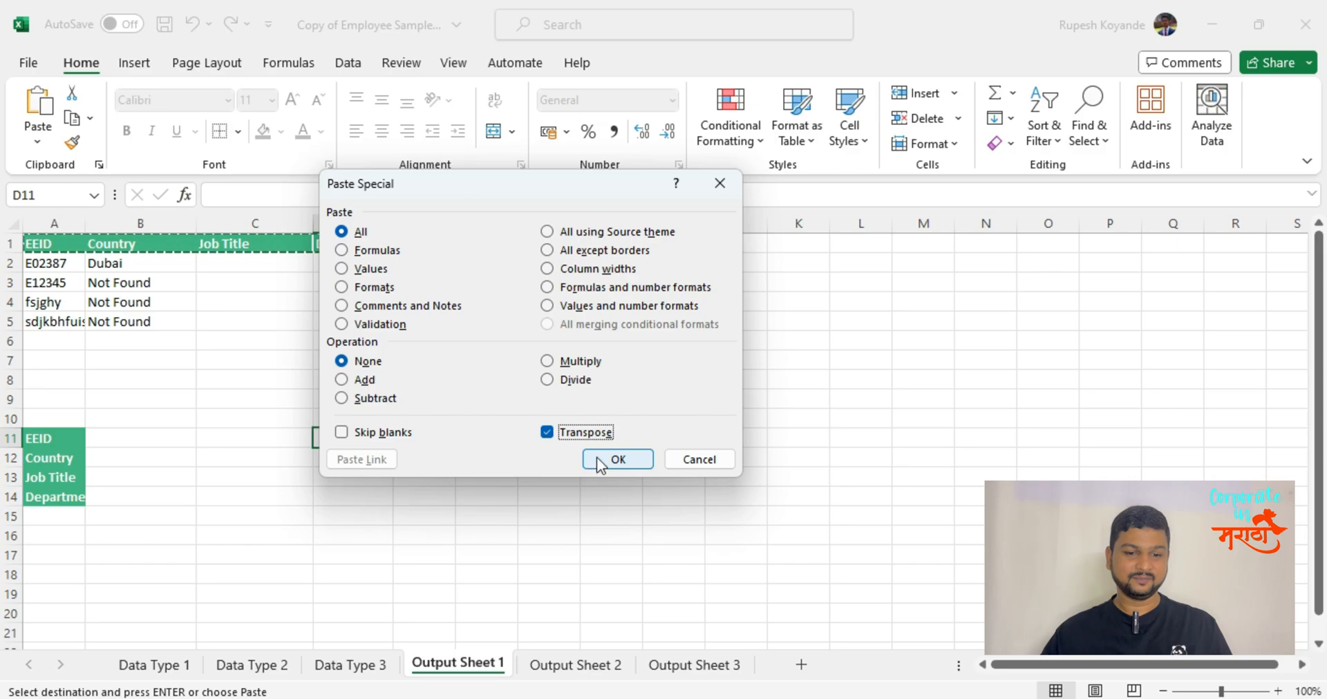
click(617, 459)
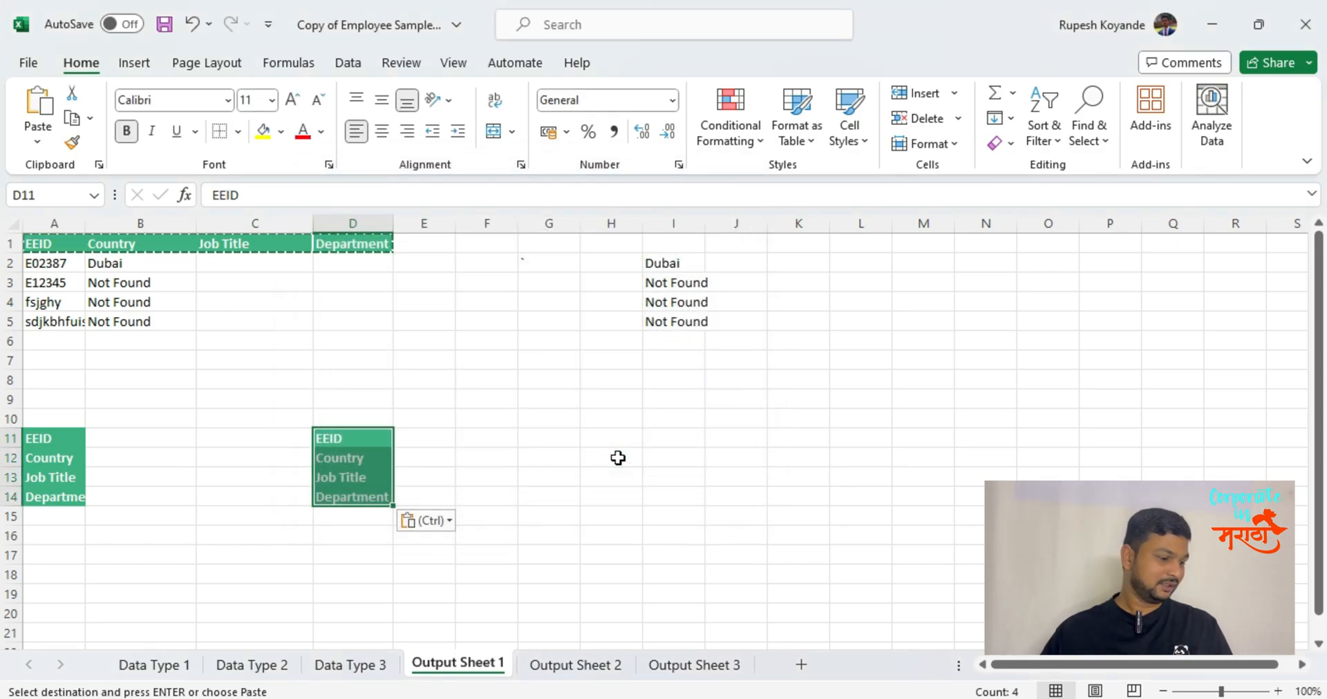
click(926, 502)
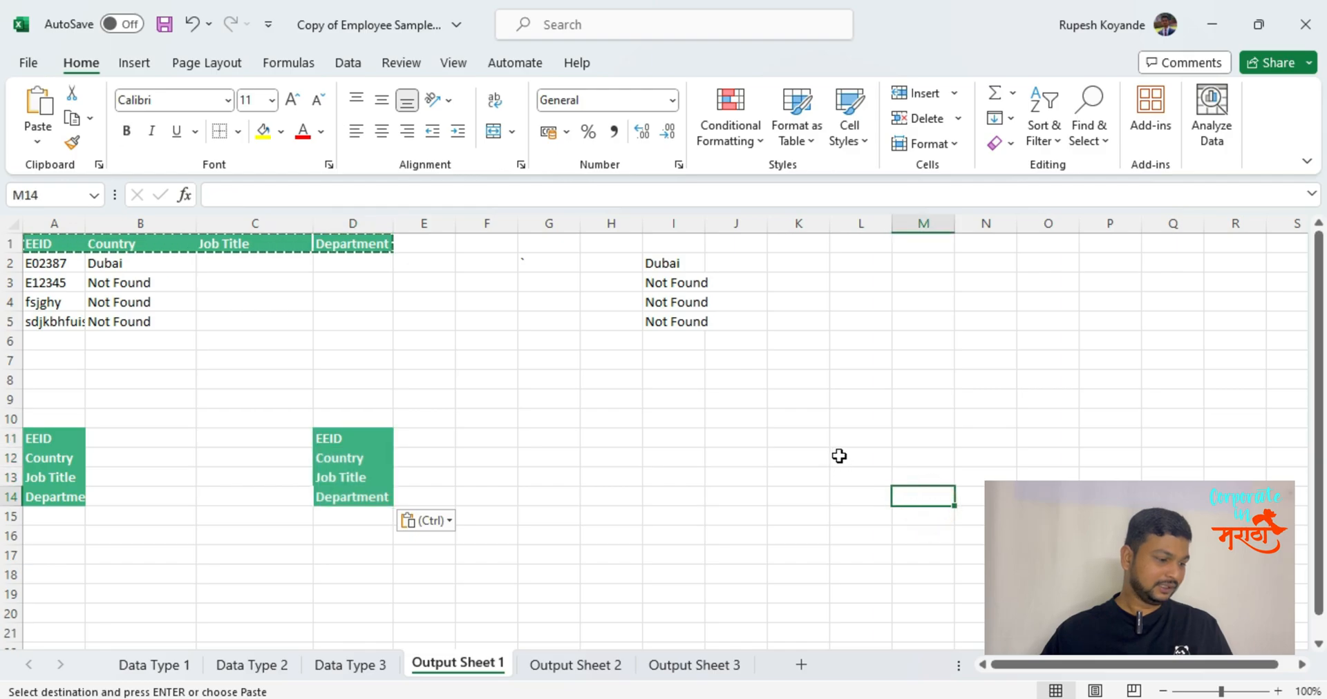